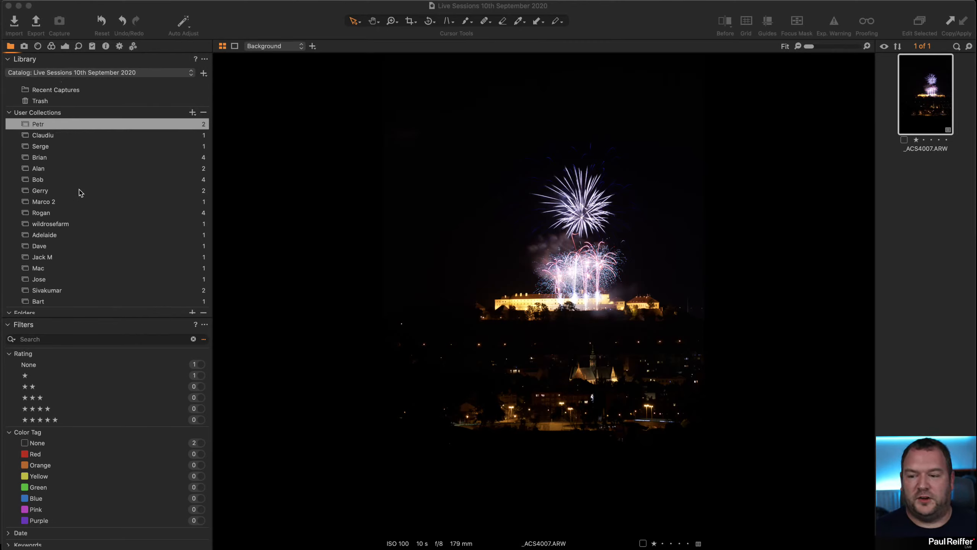
pyautogui.scroll(-3, 90, 395)
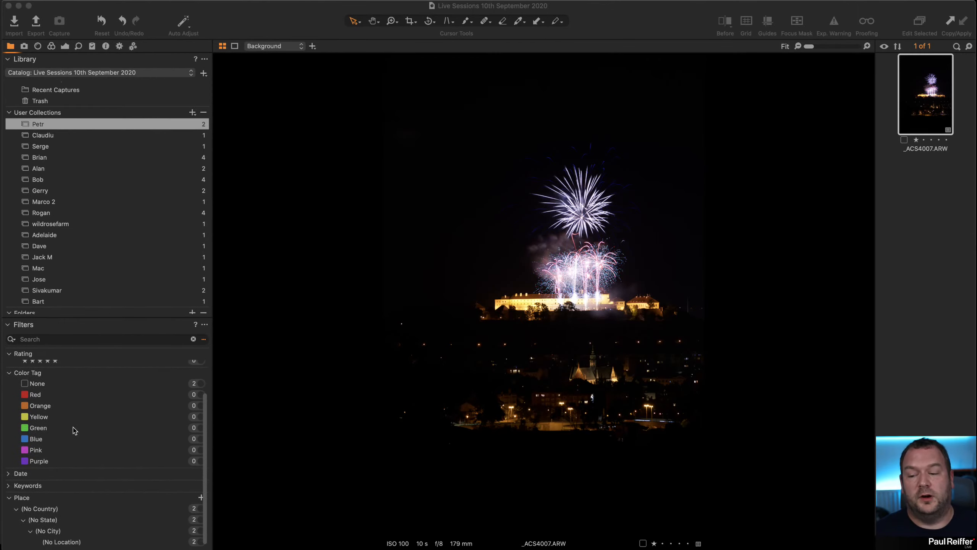
pyautogui.scroll(4, 71, 429)
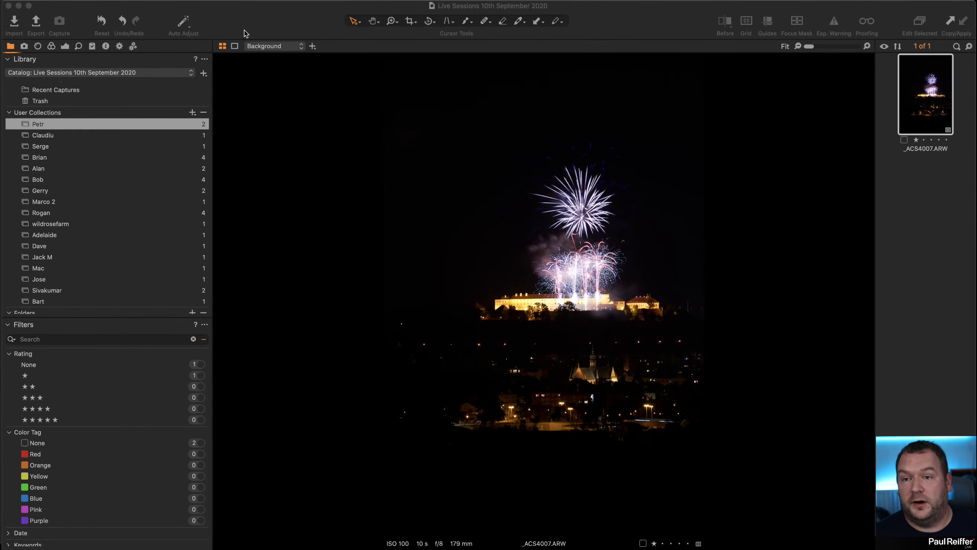
pyautogui.click(200, 10)
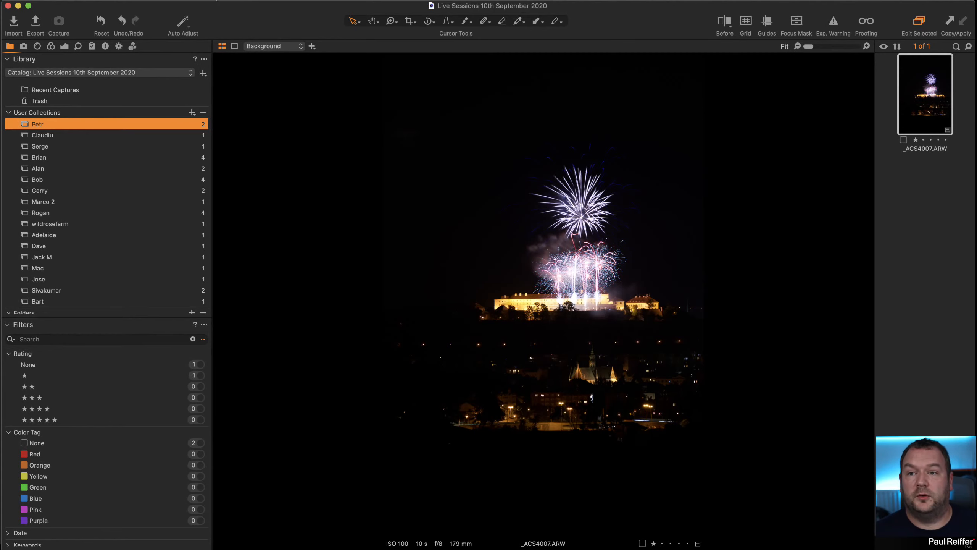
# Place the thumbnail browser below the viewer using the browser customization options
pyautogui.click(224, 1)
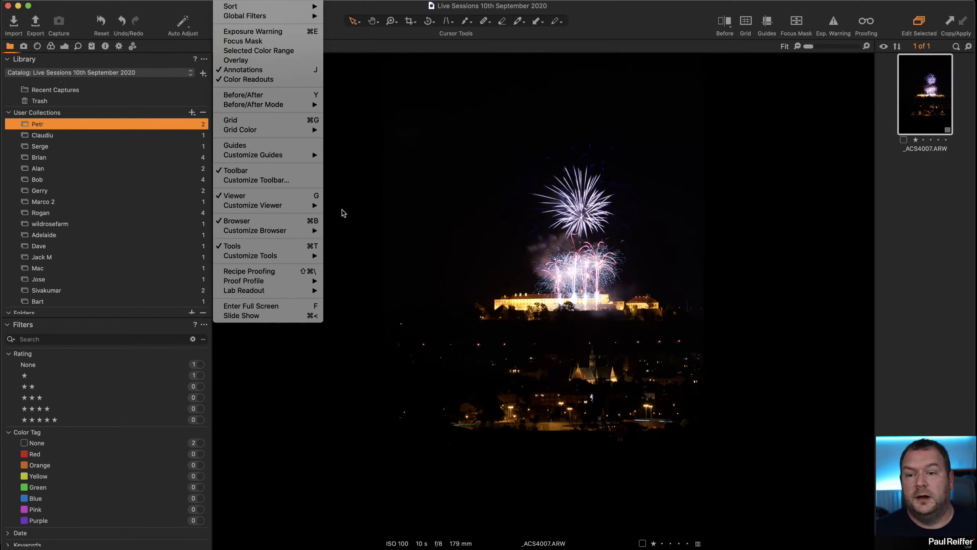
pyautogui.moveTo(297, 209)
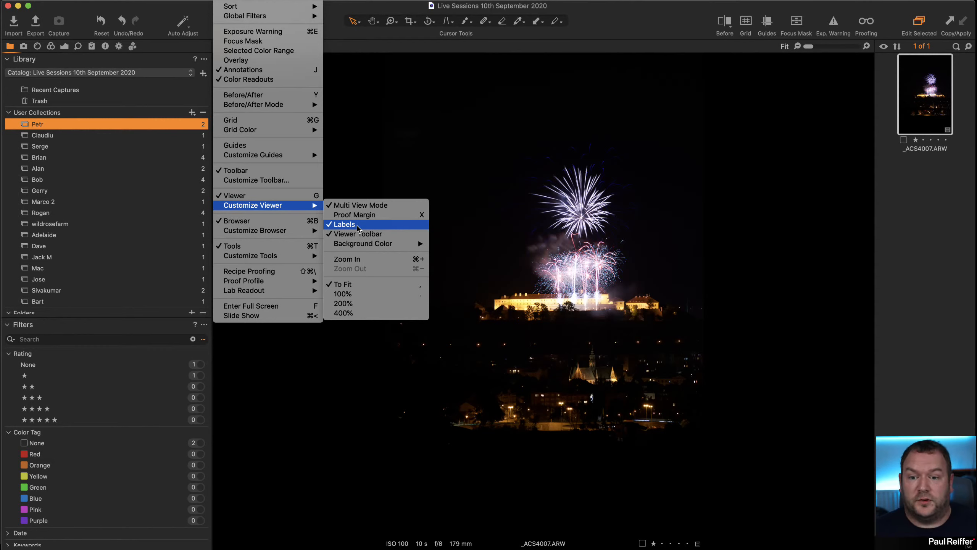
pyautogui.moveTo(293, 230)
pyautogui.moveTo(380, 251)
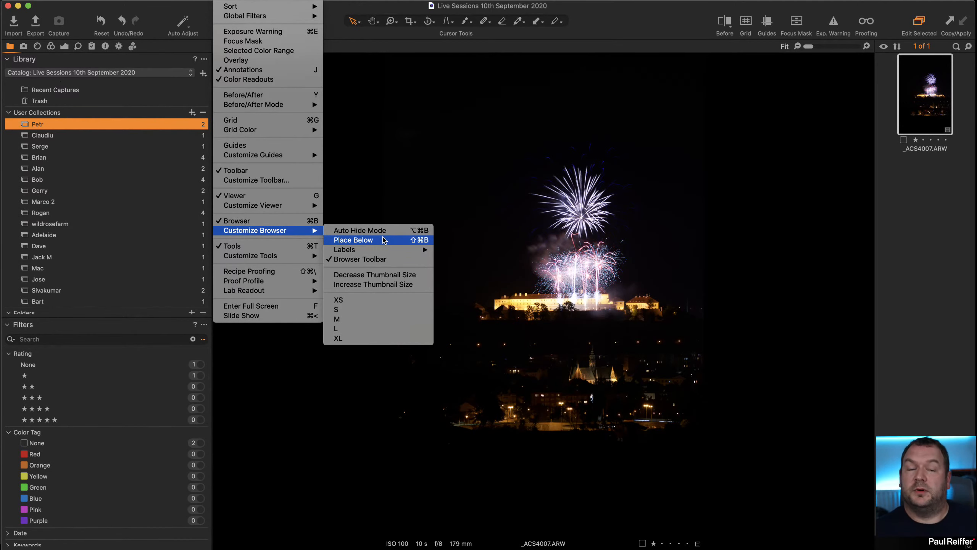
pyautogui.click(384, 240)
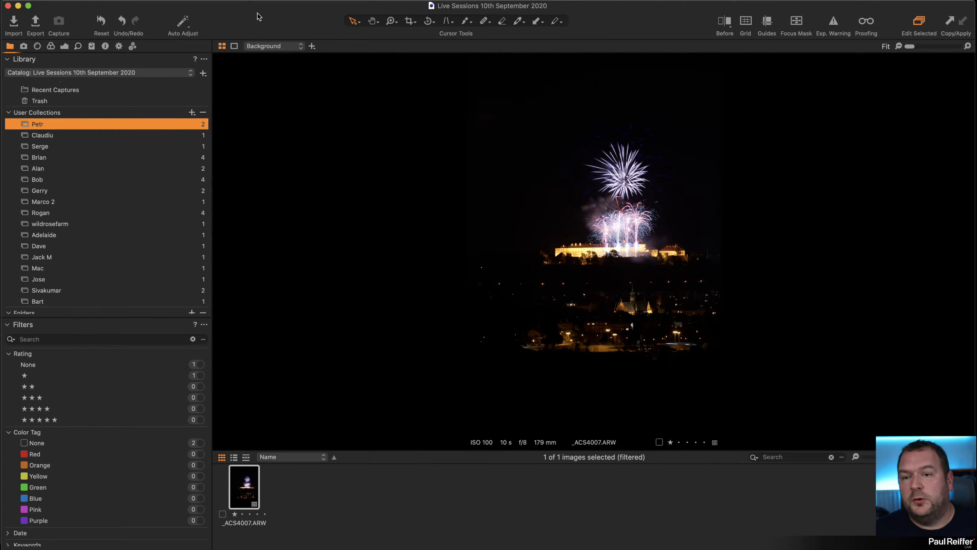
# Move the thumbnail browser back to the right side of the viewer
pyautogui.click(231, 1)
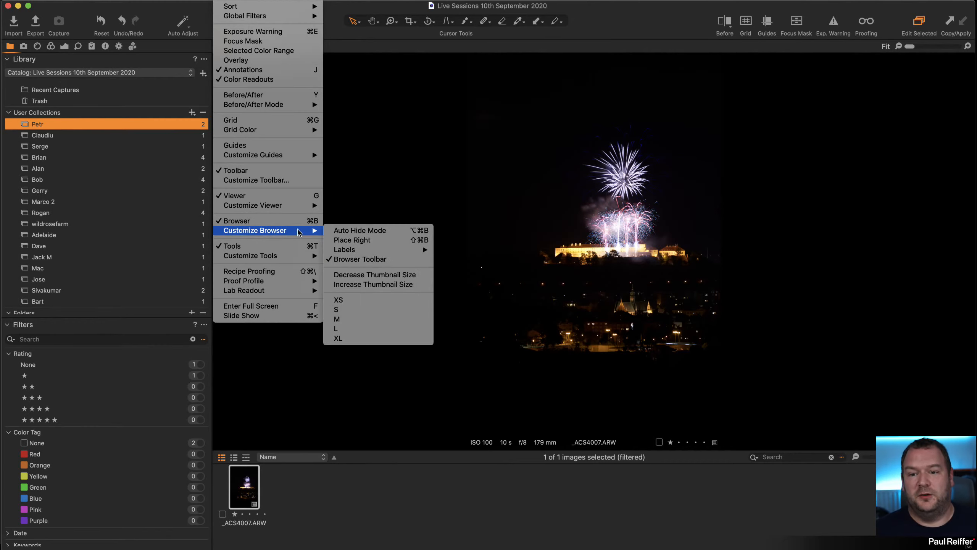
pyautogui.moveTo(351, 250)
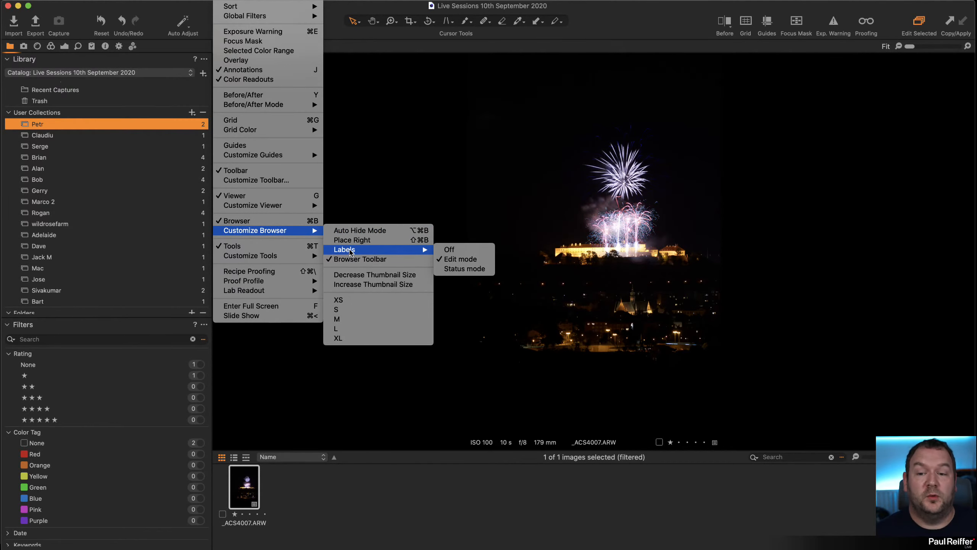
pyautogui.click(354, 240)
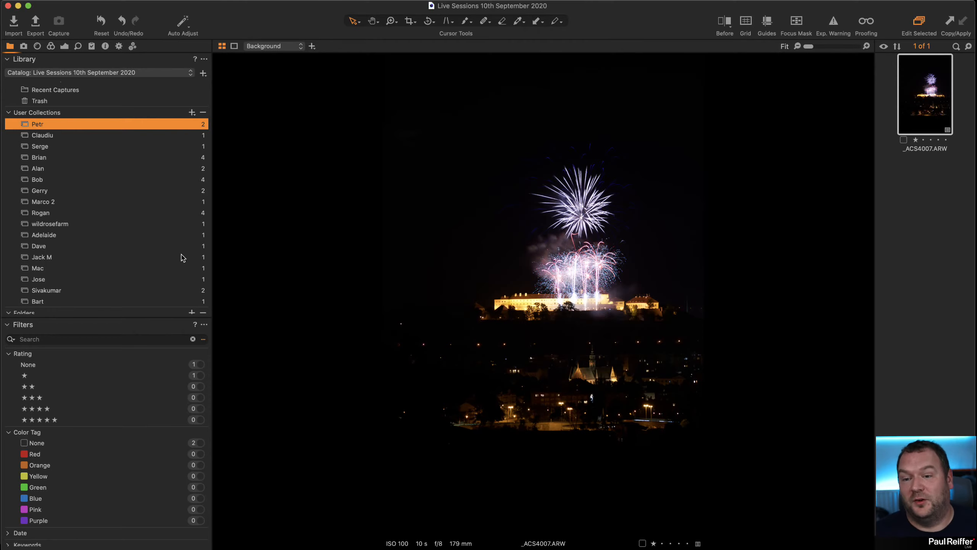
# Narrow the tool panel and review the available lens profiles, keeping the Sony FE 100-400mm F4.5-5.6 GM OSS profile
pyautogui.moveTo(211, 239); pyautogui.dragTo(149, 240)
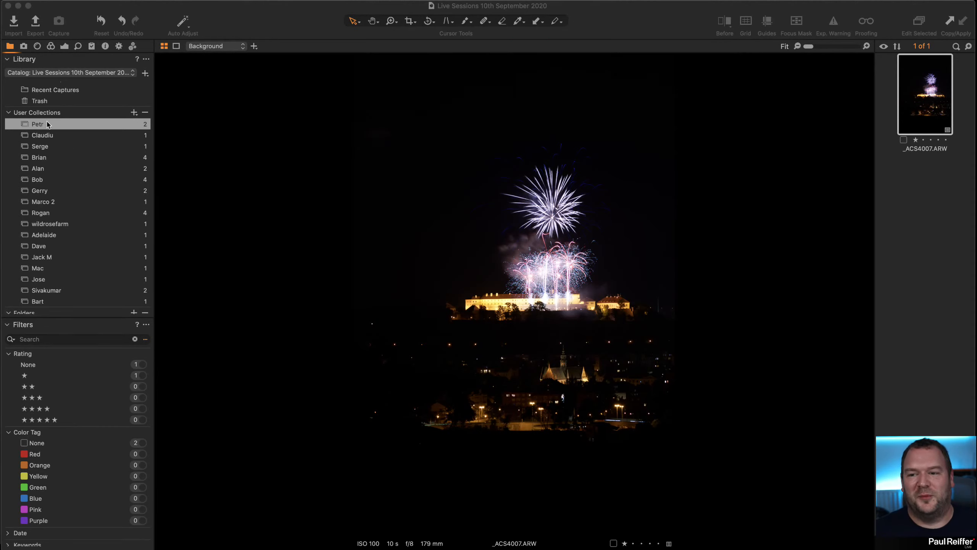
pyautogui.click(37, 46)
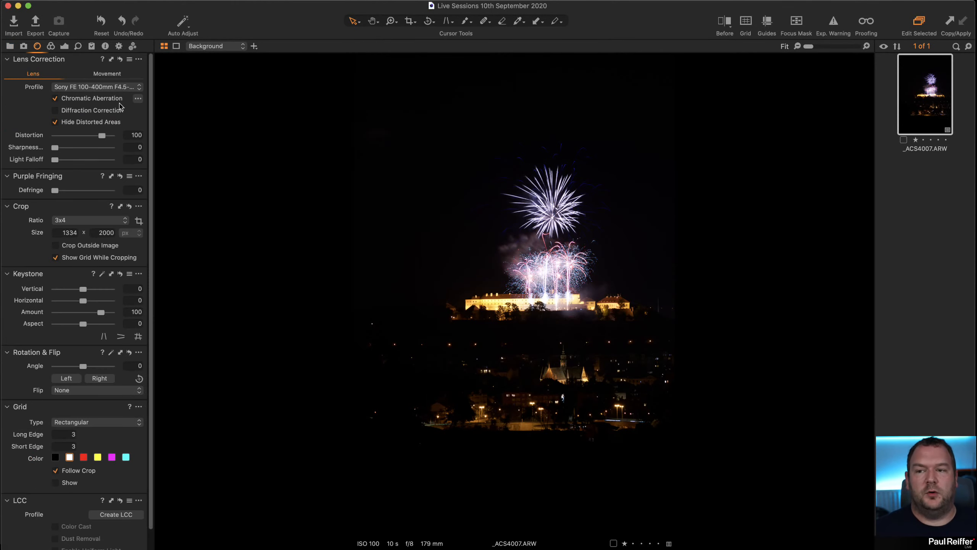
pyautogui.click(122, 88)
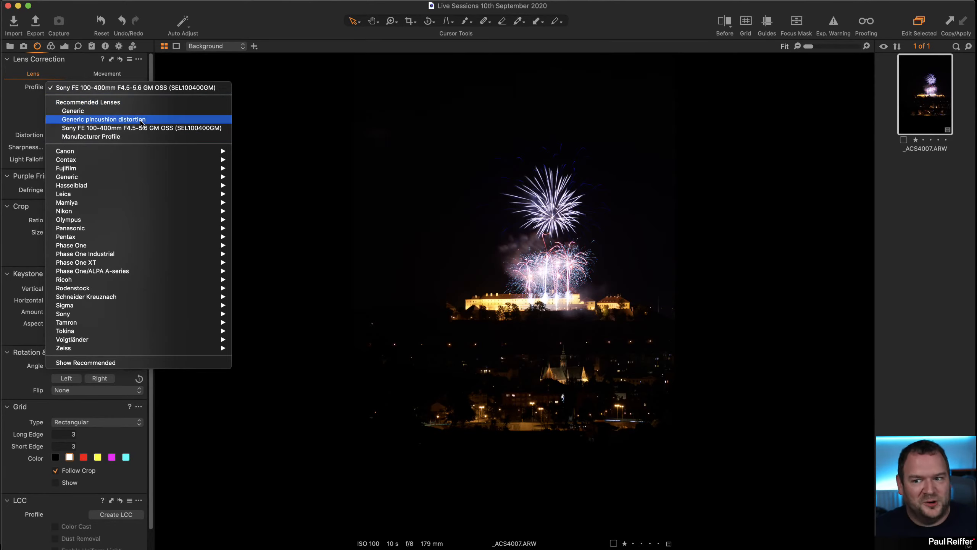
pyautogui.moveTo(166, 216)
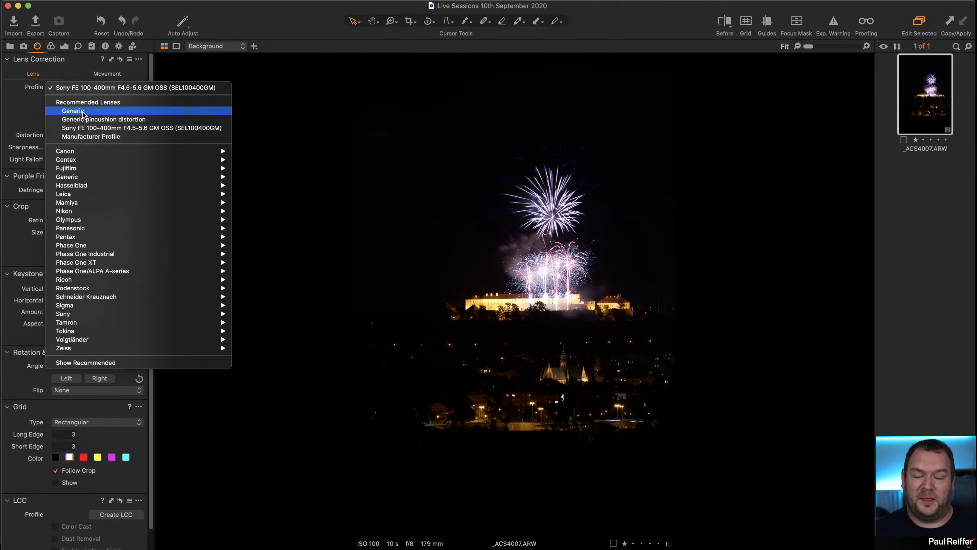
pyautogui.click(79, 88)
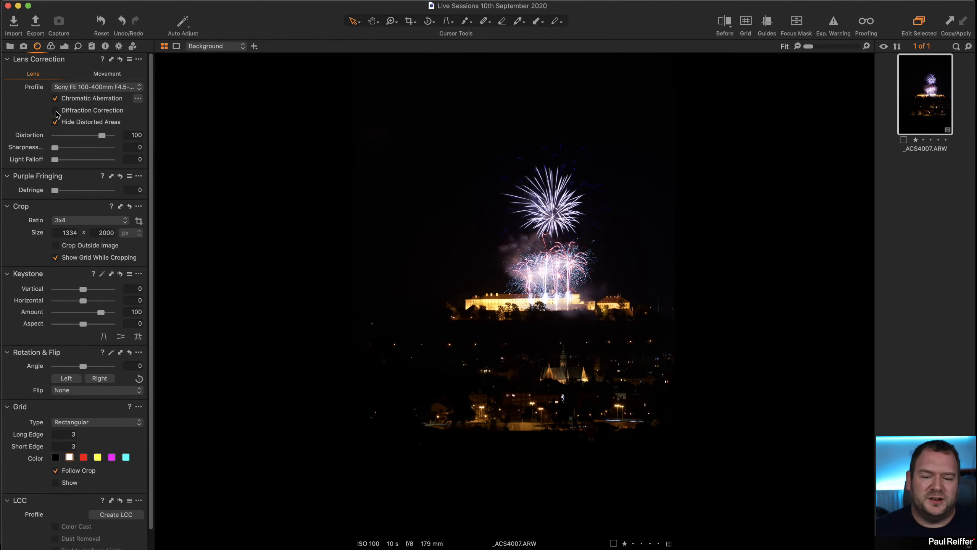
# Enable Diffraction Correction for the fireworks image, checking it at 50% zoom before fitting the image back in the viewer
pyautogui.press('z')
pyautogui.moveTo(459, 186); pyautogui.dragTo(646, 372)
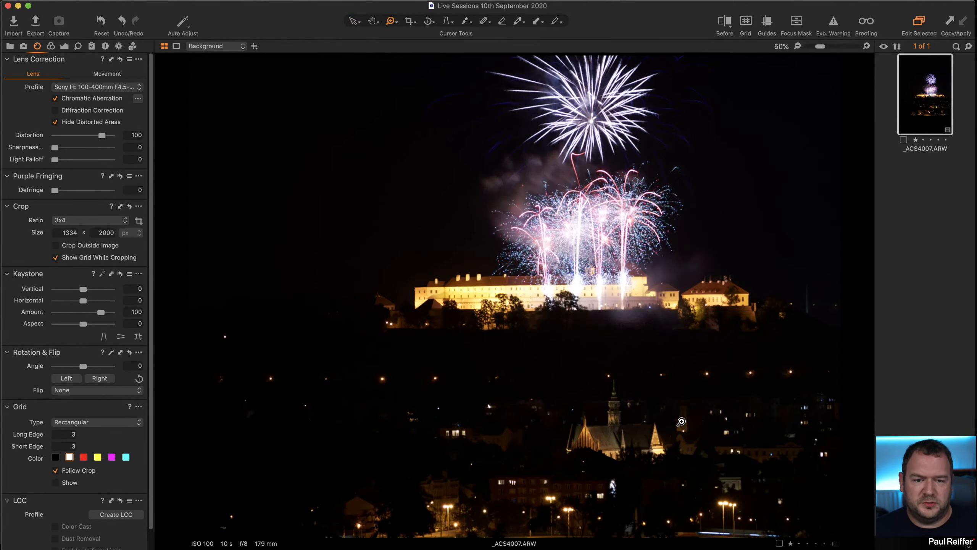
pyautogui.click(55, 110)
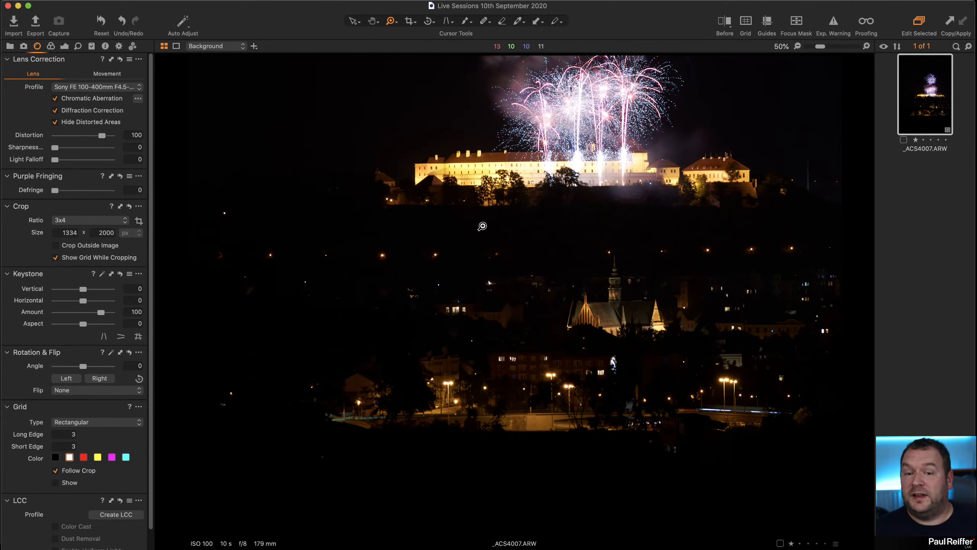
pyautogui.click(482, 226)
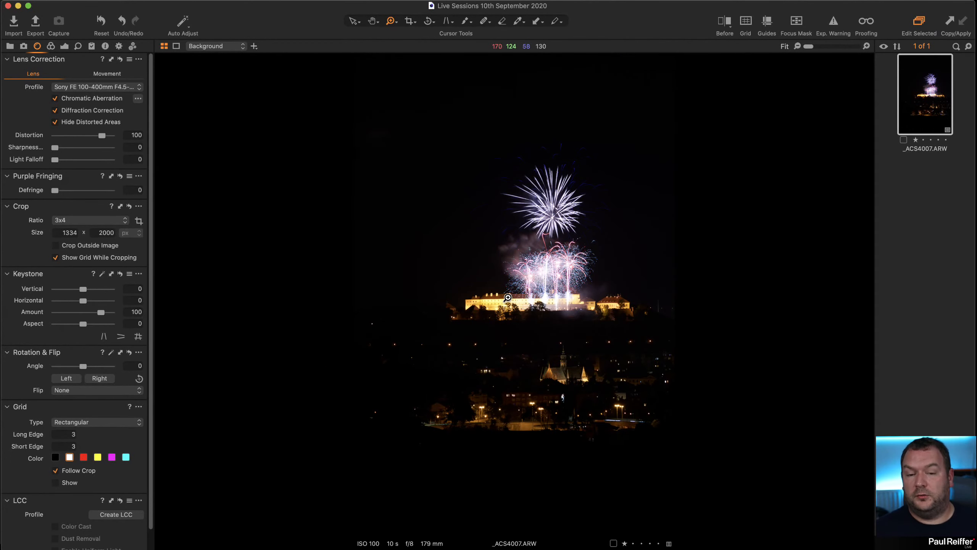
pyautogui.moveTo(102, 136)
pyautogui.mouseDown()
pyautogui.moveTo(11, 137)
pyautogui.moveTo(124, 145)
pyautogui.moveTo(103, 140)
pyautogui.mouseUp()
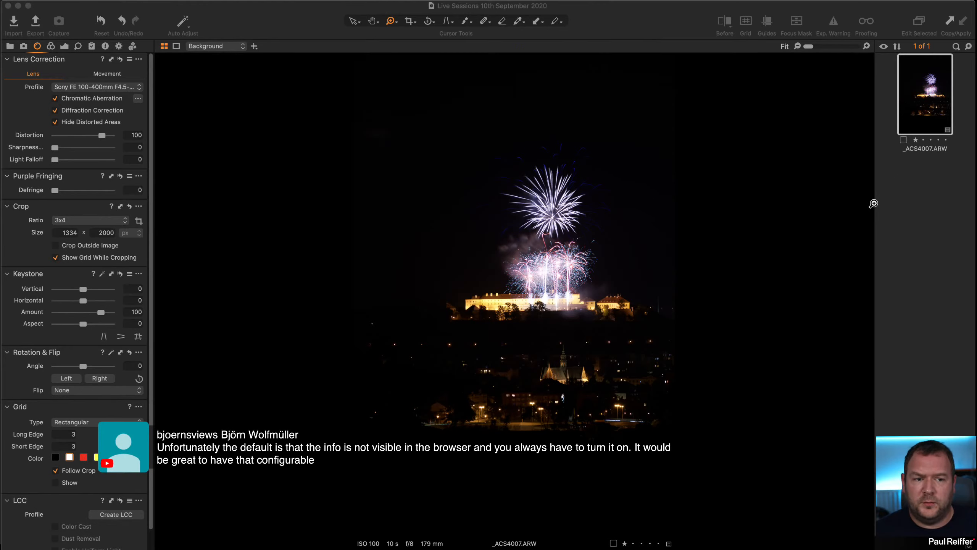
# Deselect the image and shrink the browser thumbnails until their file name and rating labels are hidden
pyautogui.click(890, 206)
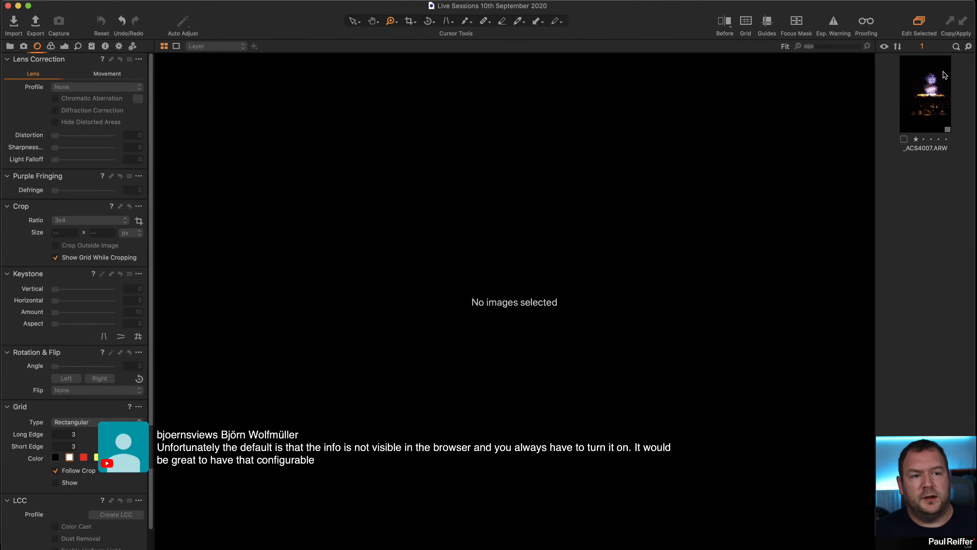
pyautogui.moveTo(873, 96)
pyautogui.mouseDown()
pyautogui.moveTo(824, 97)
pyautogui.moveTo(876, 98)
pyautogui.mouseUp()
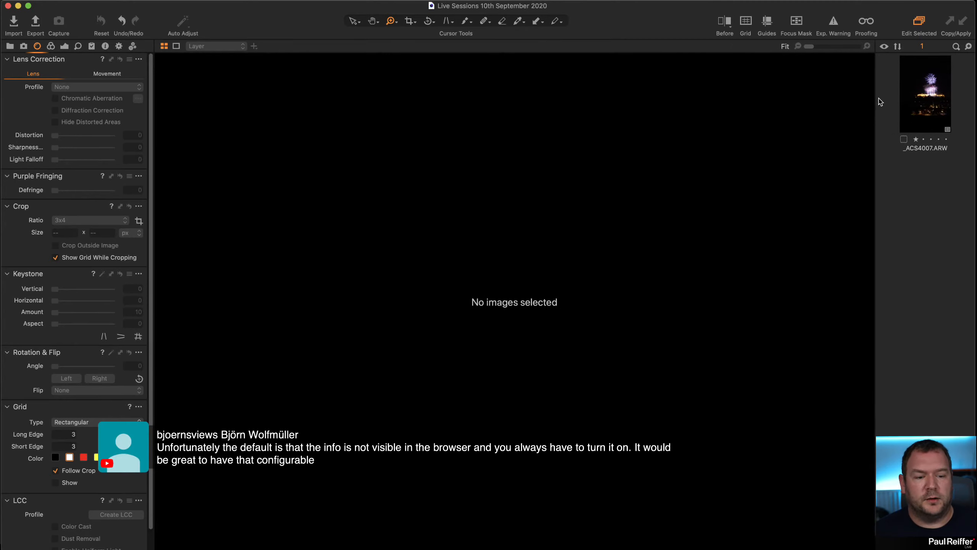
pyautogui.click(968, 47)
pyautogui.moveTo(879, 61); pyautogui.dragTo(867, 60)
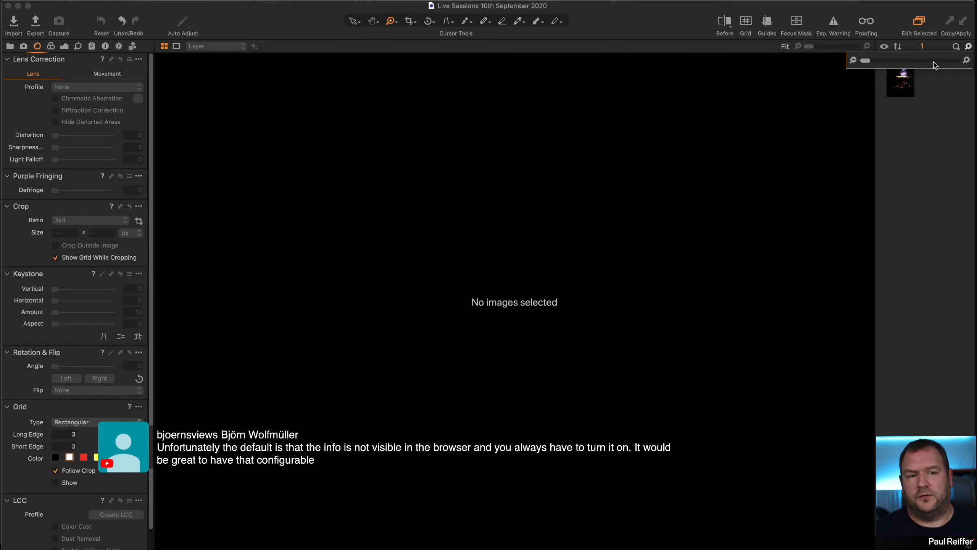
pyautogui.click(969, 47)
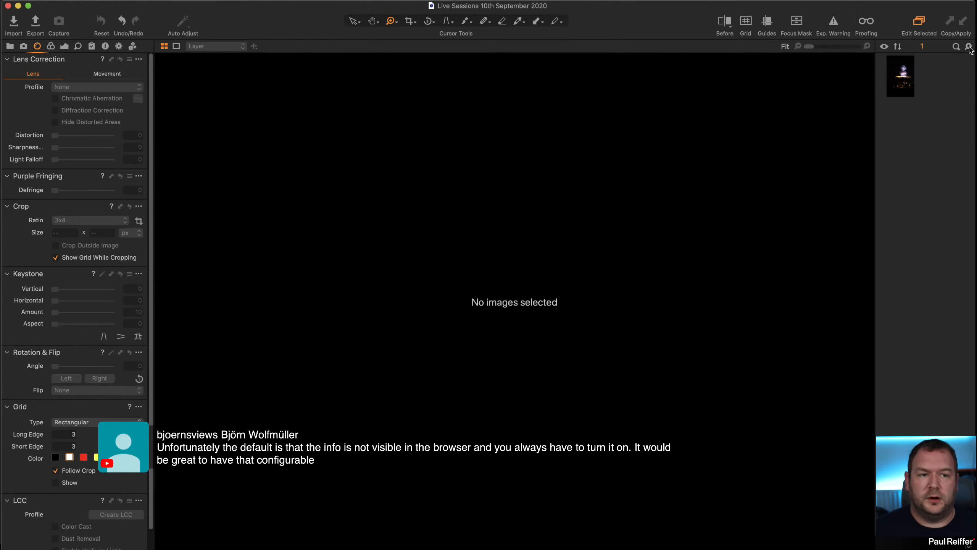
# Enlarge the browser thumbnails until their labels show again, and reselect the fireworks image _ACS4007.ARW
pyautogui.click(969, 47)
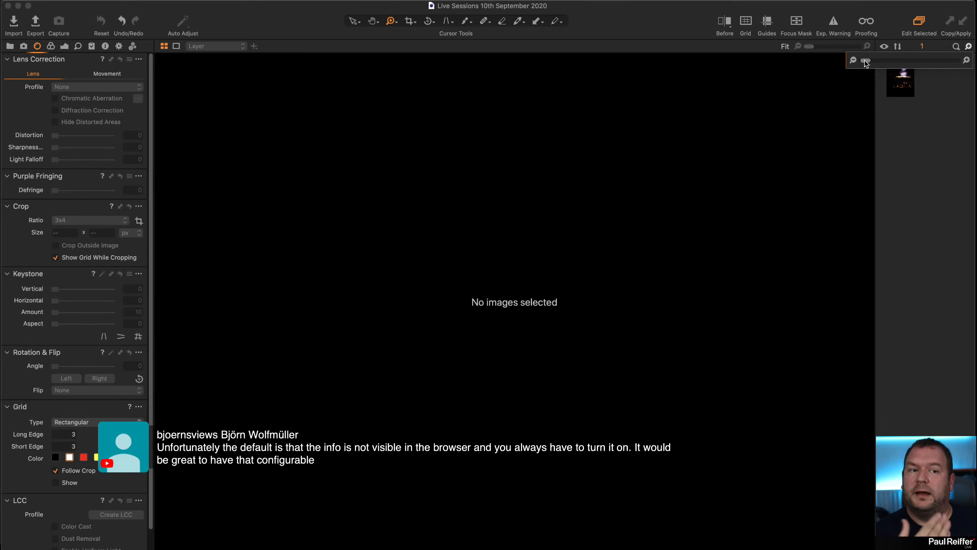
pyautogui.moveTo(868, 62); pyautogui.dragTo(876, 64)
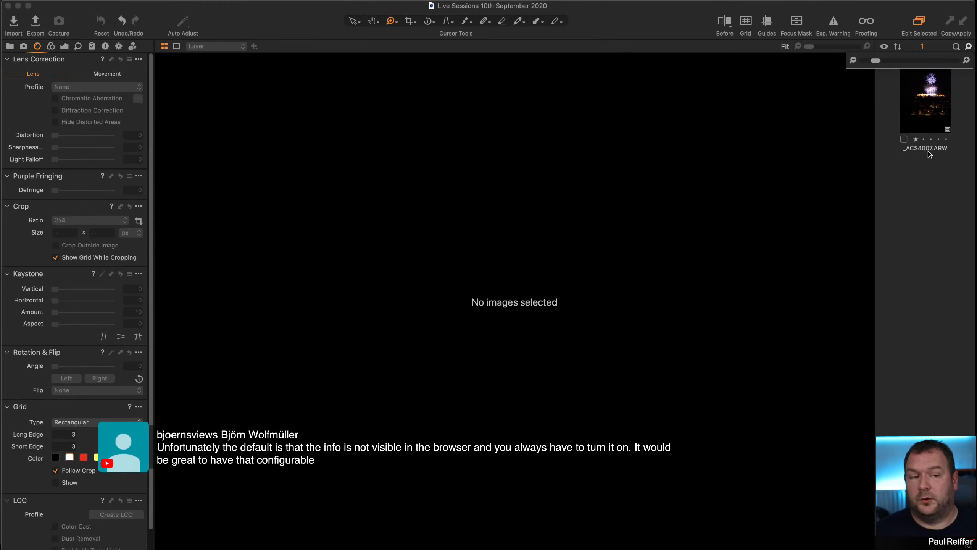
pyautogui.click(931, 197)
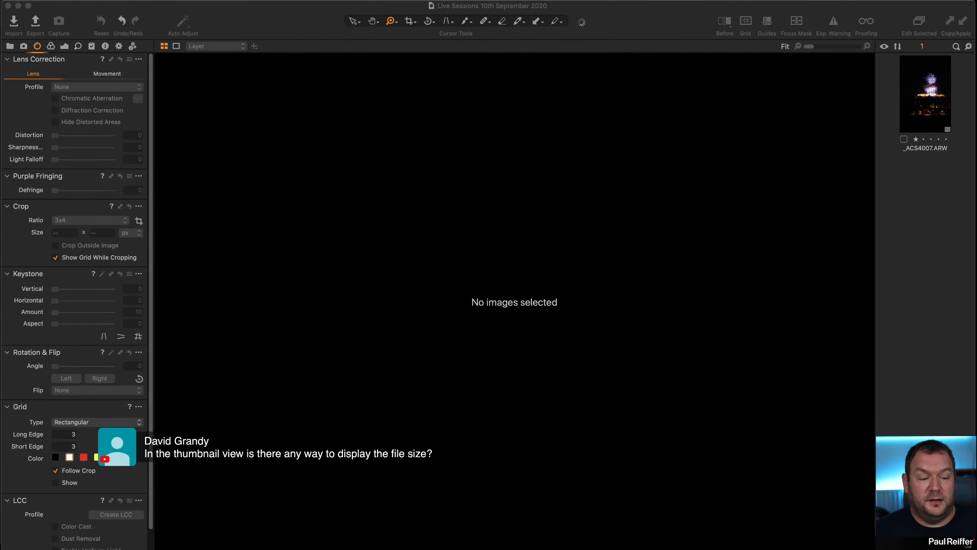
pyautogui.rightClick(942, 127)
pyautogui.click(925, 233)
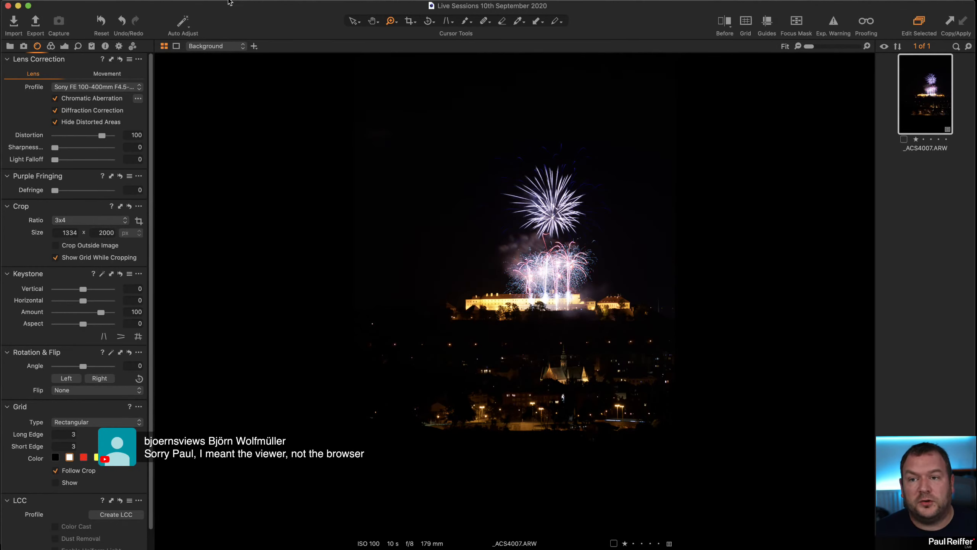
# Hide the image information labels beneath the photo in the viewer
pyautogui.click(241, 0)
pyautogui.moveTo(272, 210)
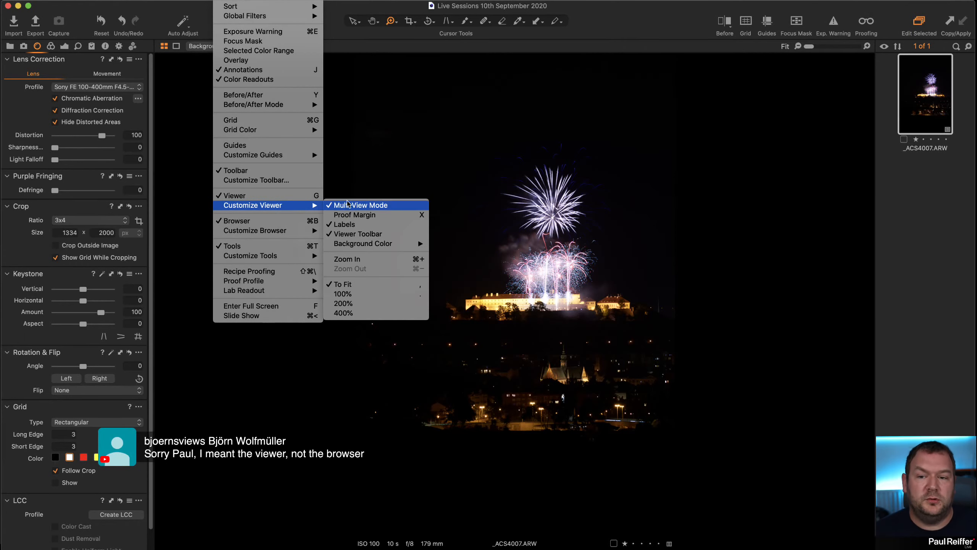
pyautogui.click(370, 225)
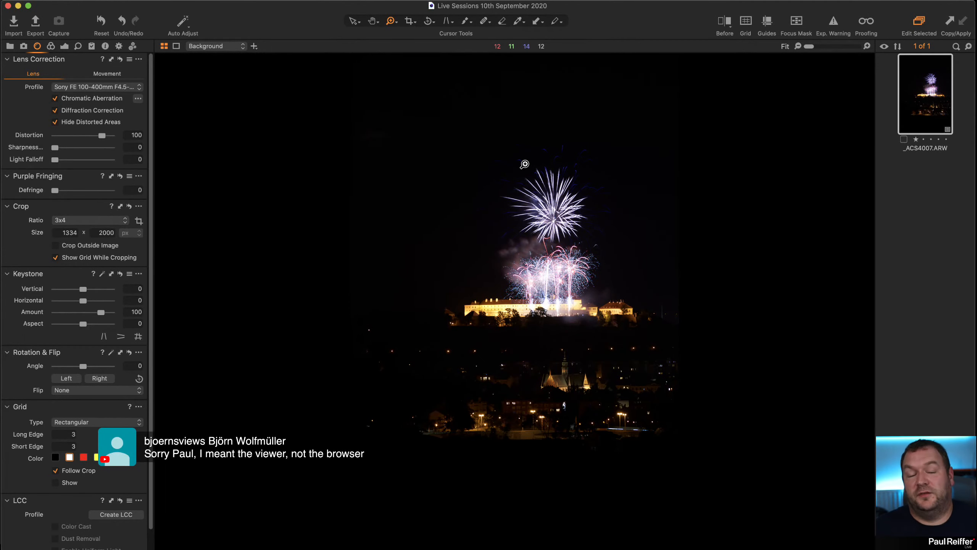
# Turn the viewer's image information labels back on
pyautogui.click(234, 1)
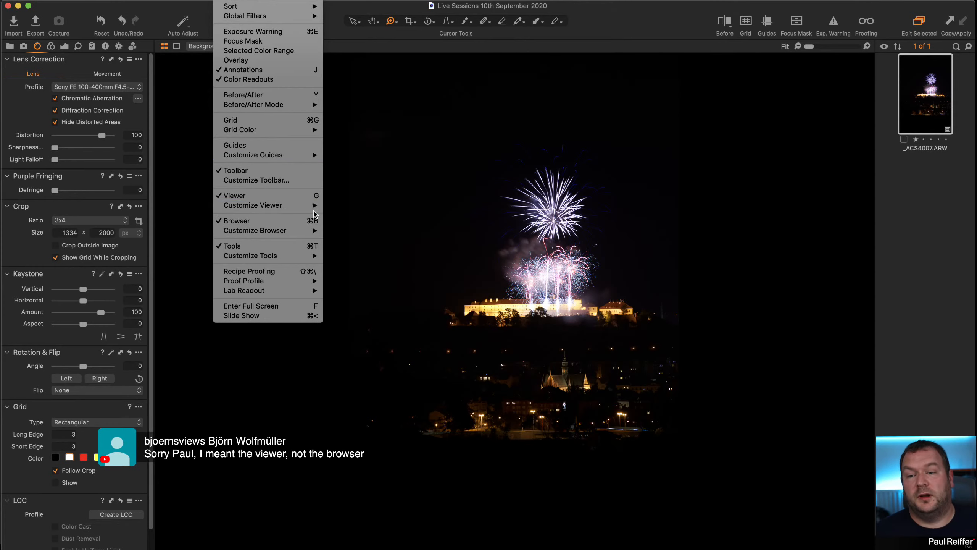
pyautogui.moveTo(315, 209)
pyautogui.click(346, 224)
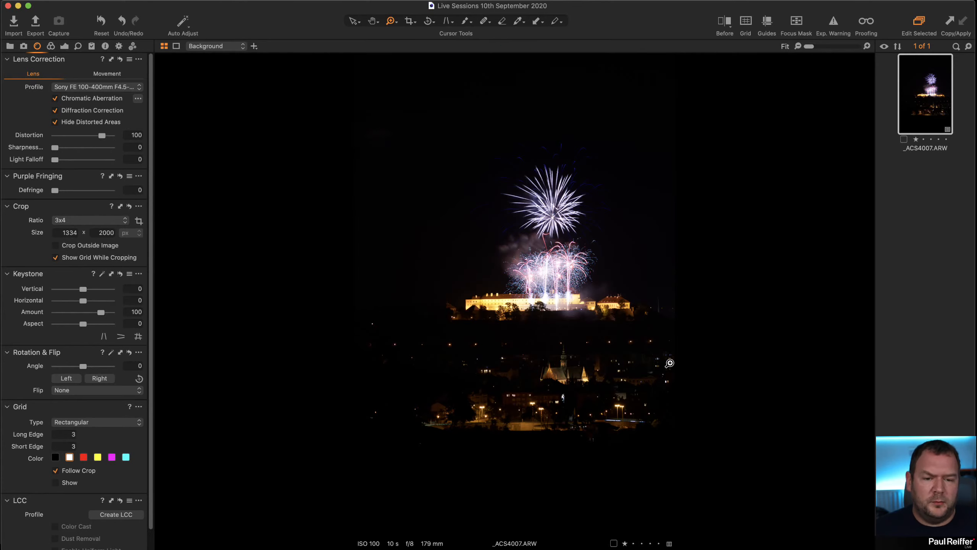
# Zoom in to 157% and examine the castle buildings, trees and fireworks across the frame for detail and lens flaws
pyautogui.moveTo(631, 330); pyautogui.dragTo(710, 405)
pyautogui.moveTo(500, 238); pyautogui.dragTo(599, 537)
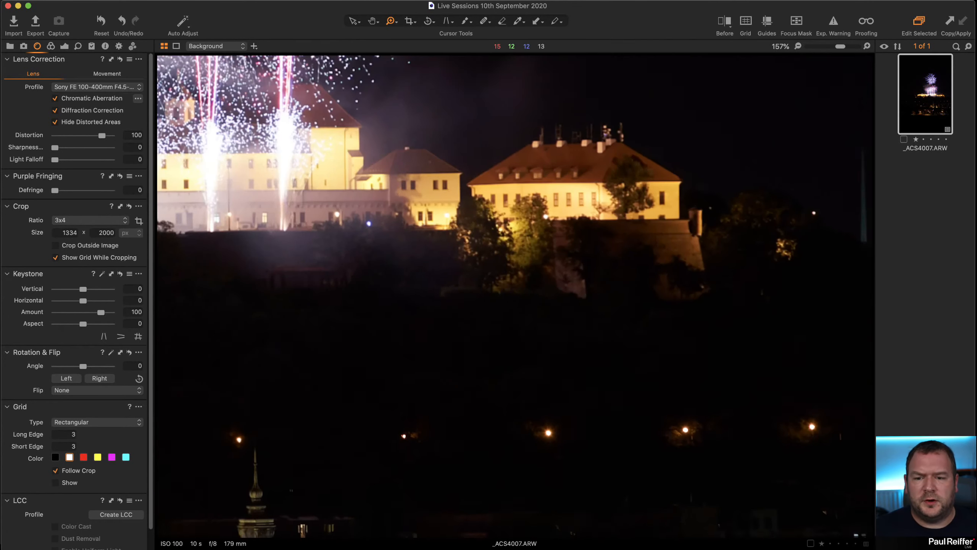
pyautogui.hscroll(-10, 442, 302)
pyautogui.scroll(5, 442, 302)
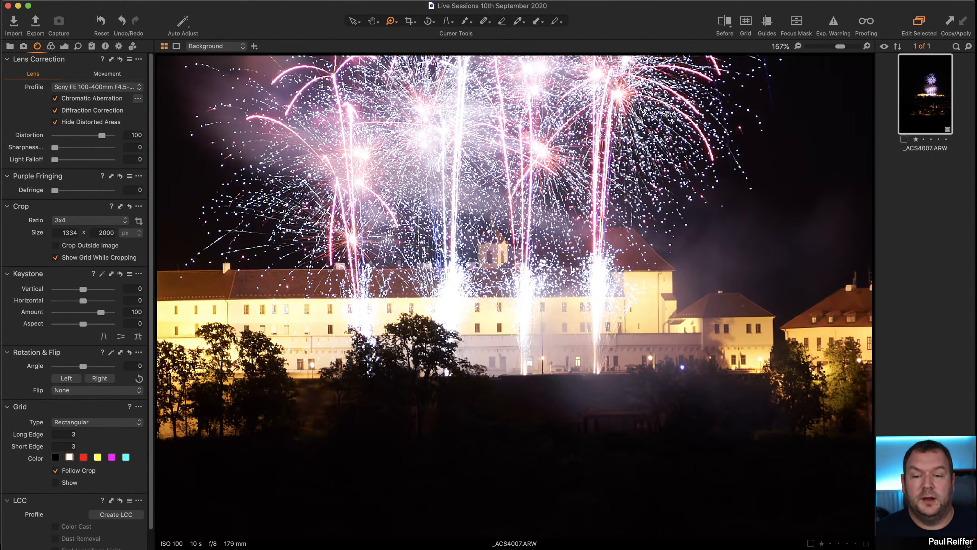
pyautogui.moveTo(566, 355); pyautogui.dragTo(25, 299)
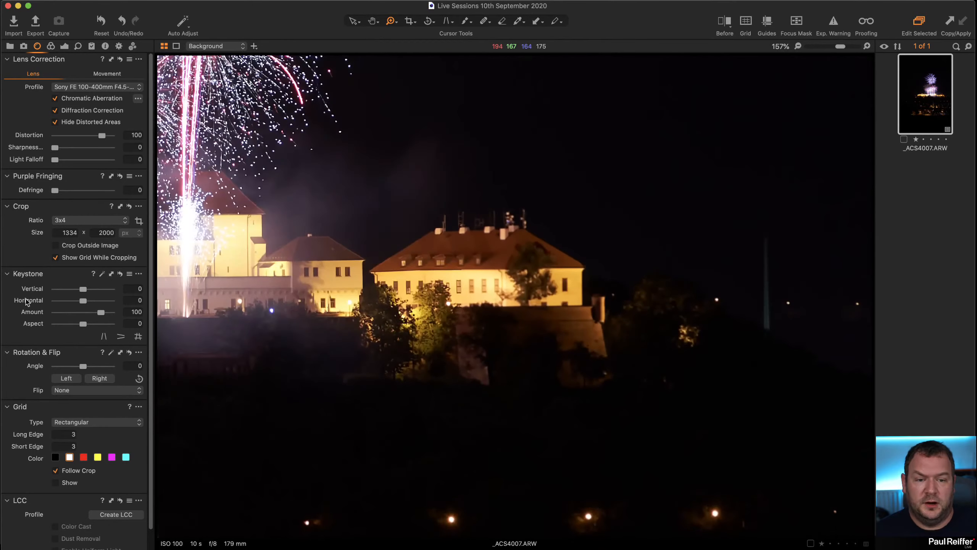
pyautogui.moveTo(406, 300); pyautogui.dragTo(837, 350)
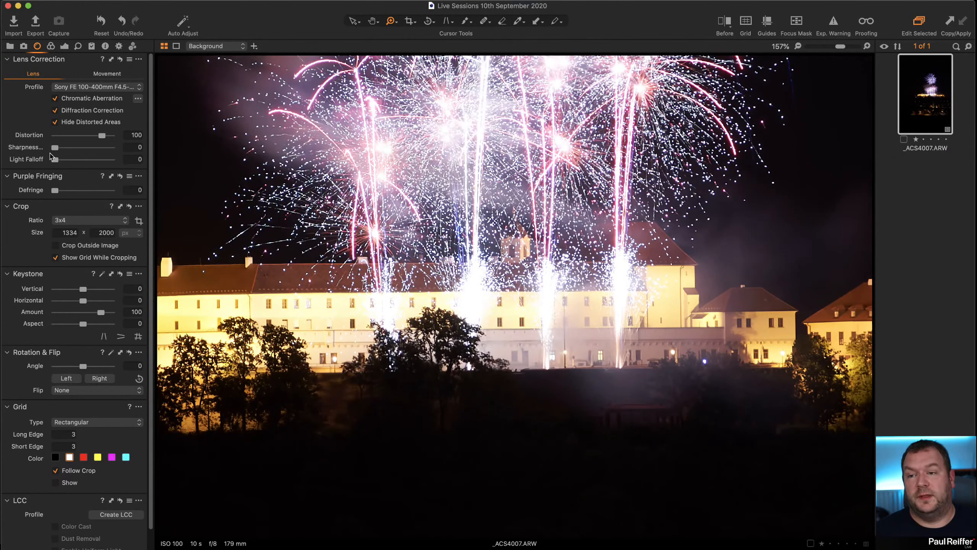
# Try the lens Light Falloff correction at 120 on the whole photo and reset it to its default
pyautogui.doubleClick(456, 205)
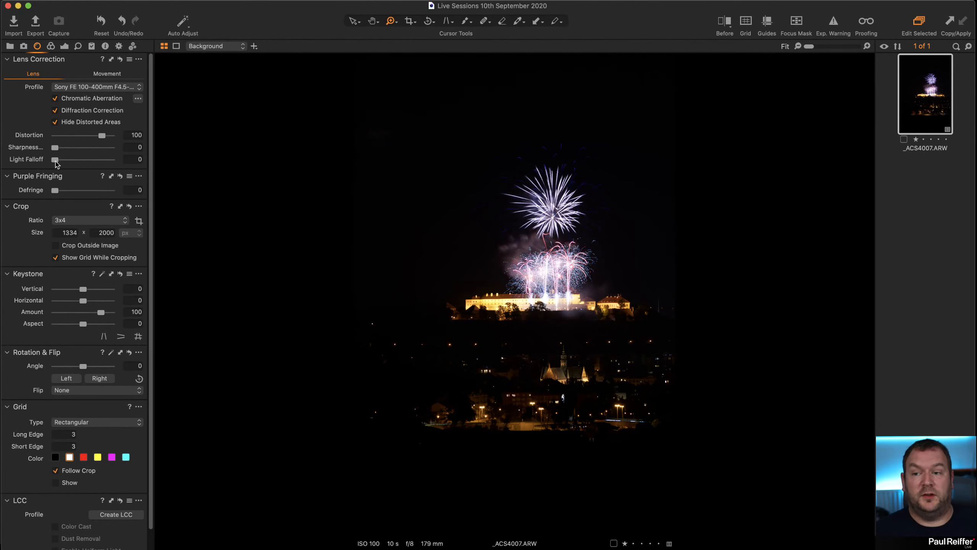
pyautogui.moveTo(56, 161); pyautogui.dragTo(114, 163)
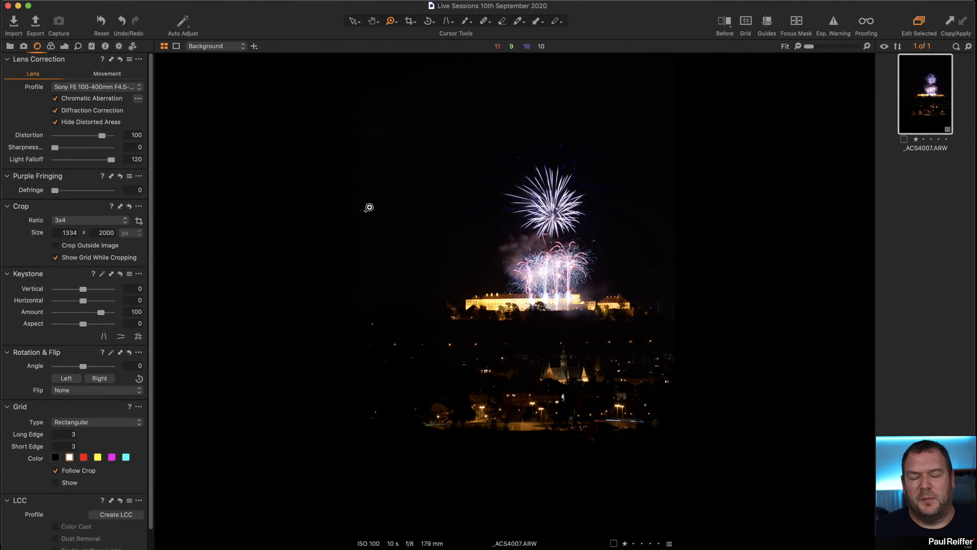
pyautogui.moveTo(112, 161); pyautogui.dragTo(107, 163)
pyautogui.doubleClick(108, 161)
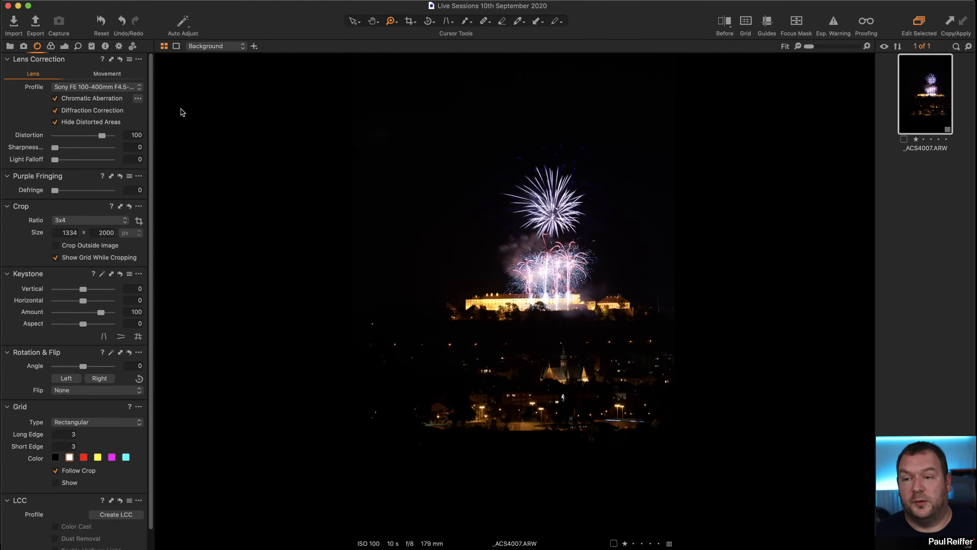
# Show the color adjustment tools and zoom in to 67% to inspect the fireworks and castle
pyautogui.click(51, 46)
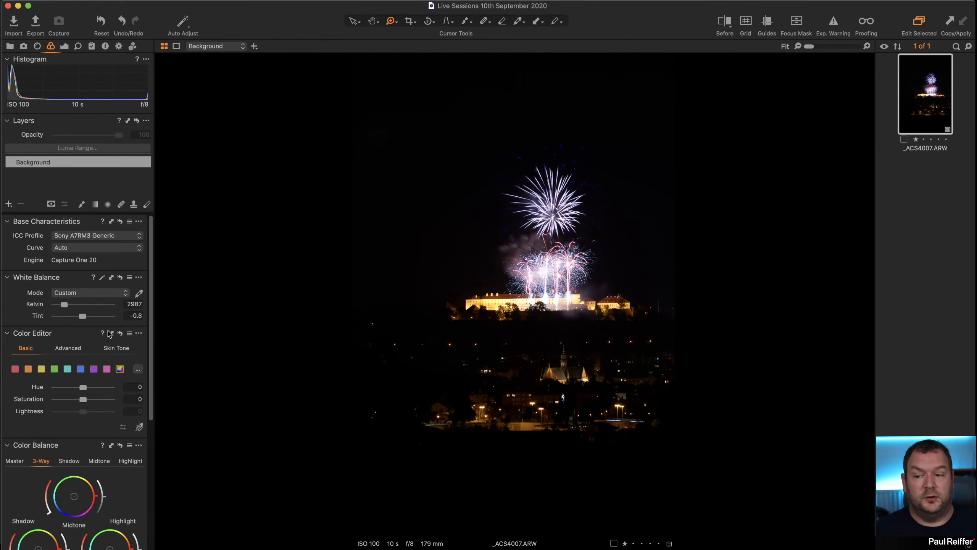
pyautogui.scroll(1, 109, 332)
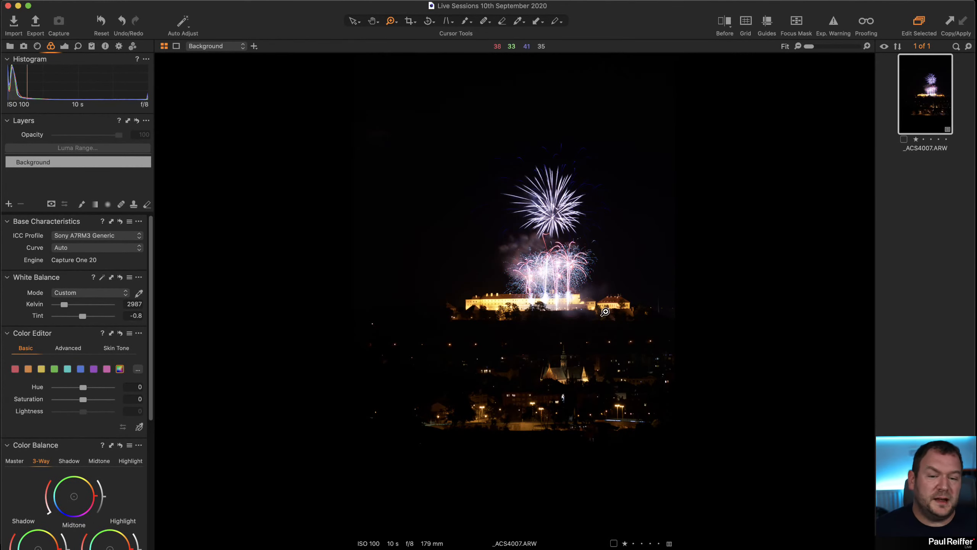
pyautogui.moveTo(682, 380); pyautogui.dragTo(660, 375)
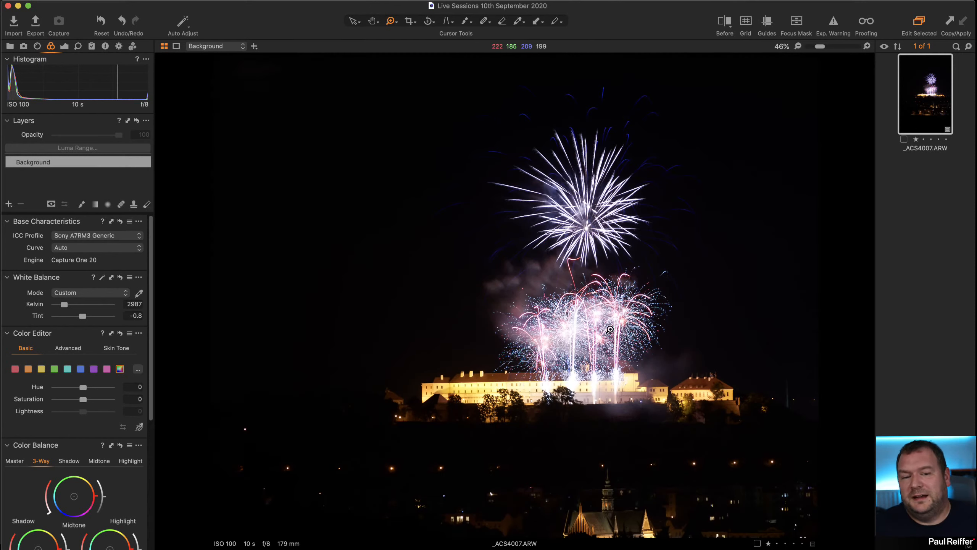
pyautogui.click(600, 288)
pyautogui.click(582, 280)
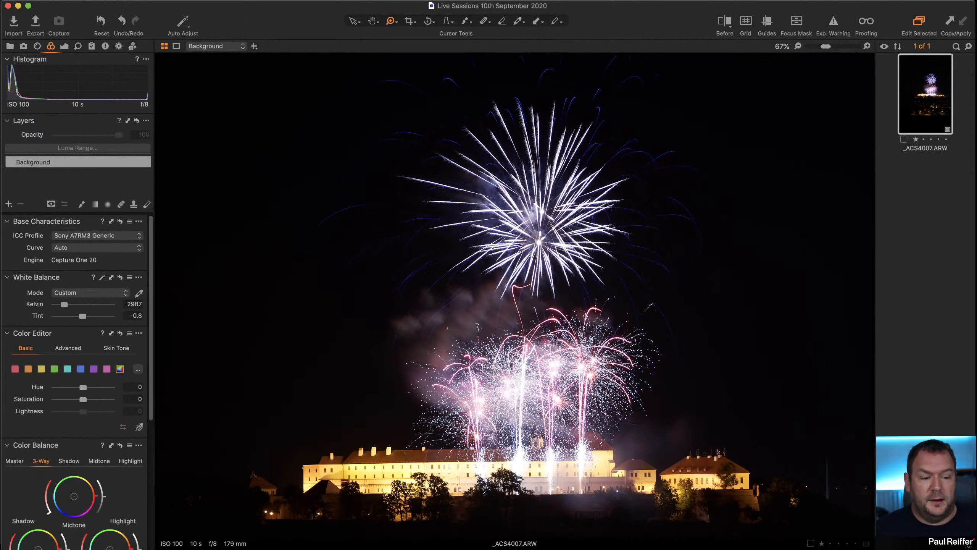
pyautogui.press('super+Tab')
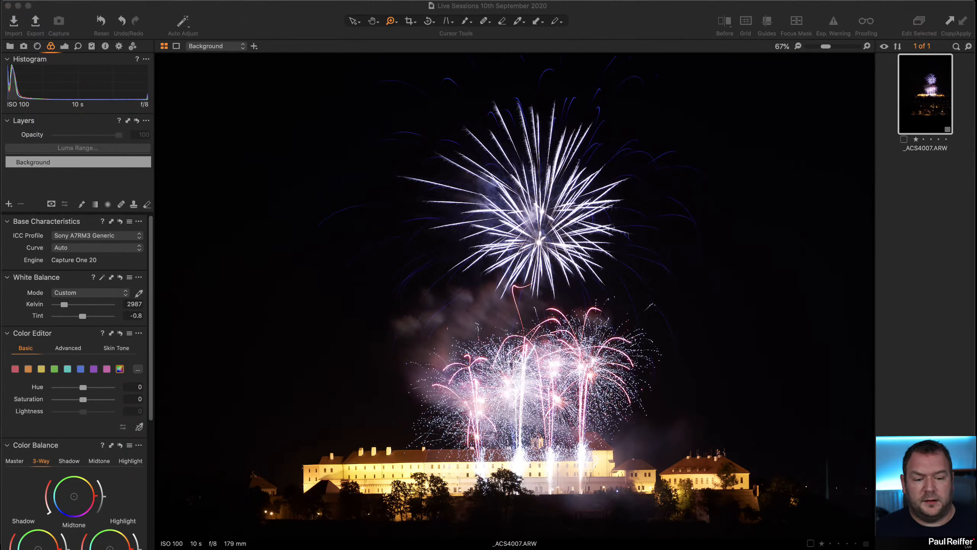
# Show the exposure adjustment tools and look through the full set of them
pyautogui.click(64, 46)
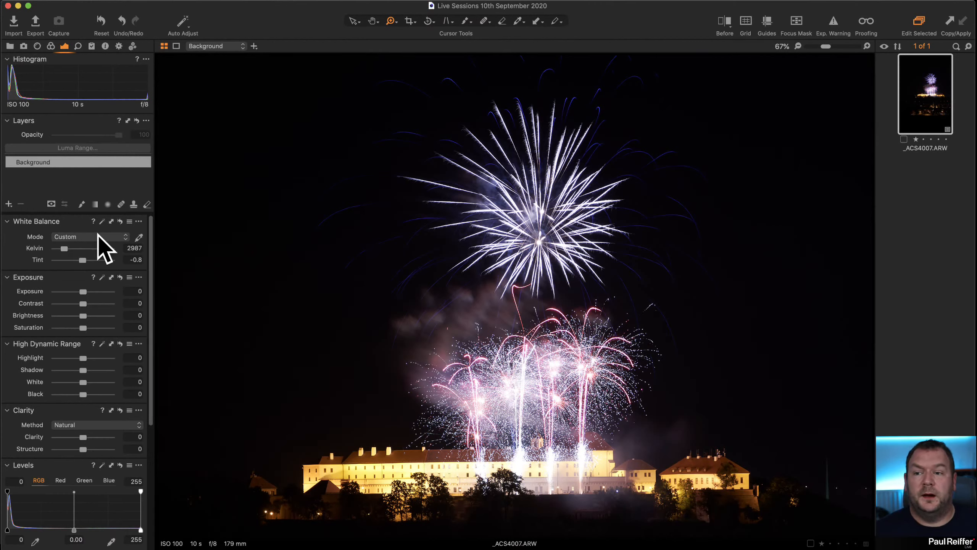
pyautogui.scroll(-10, 99, 246)
pyautogui.scroll(10, 99, 254)
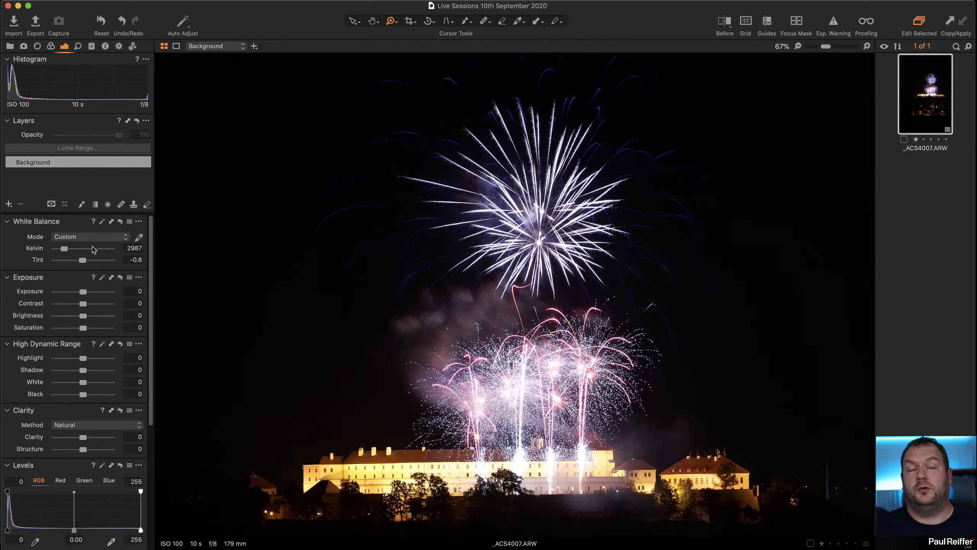
# Examine the options of the Layers tool and the list of tools that can be added
pyautogui.click(146, 122)
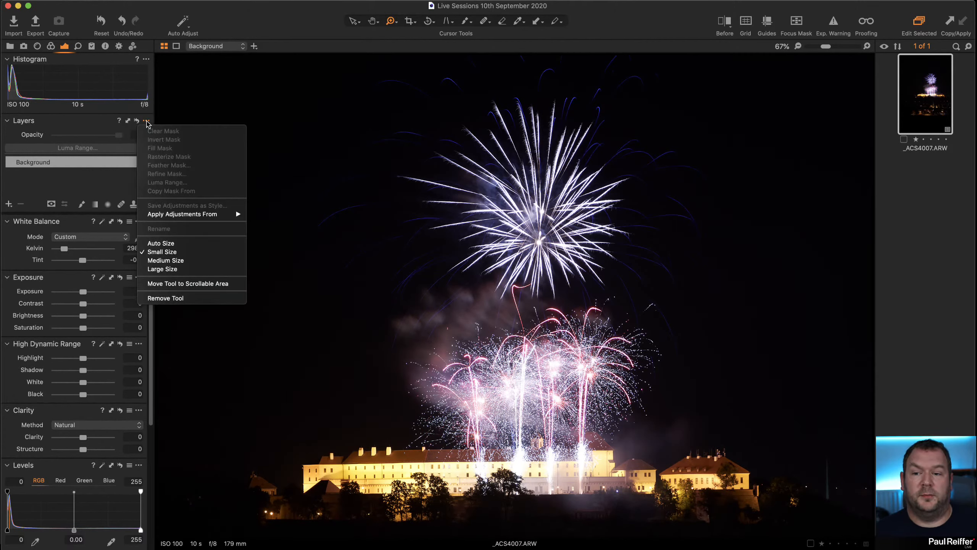
pyautogui.click(146, 122)
pyautogui.rightClick(146, 122)
pyautogui.moveTo(162, 130)
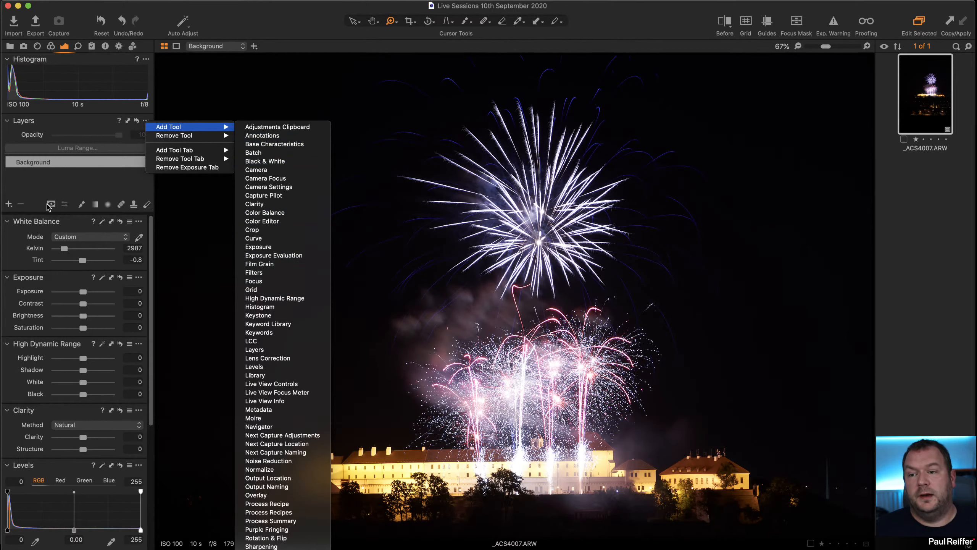
pyautogui.click(86, 181)
# Examine the White Balance tool's options for moving it to the pinned area or removing it
pyautogui.scroll(-5, 94, 255)
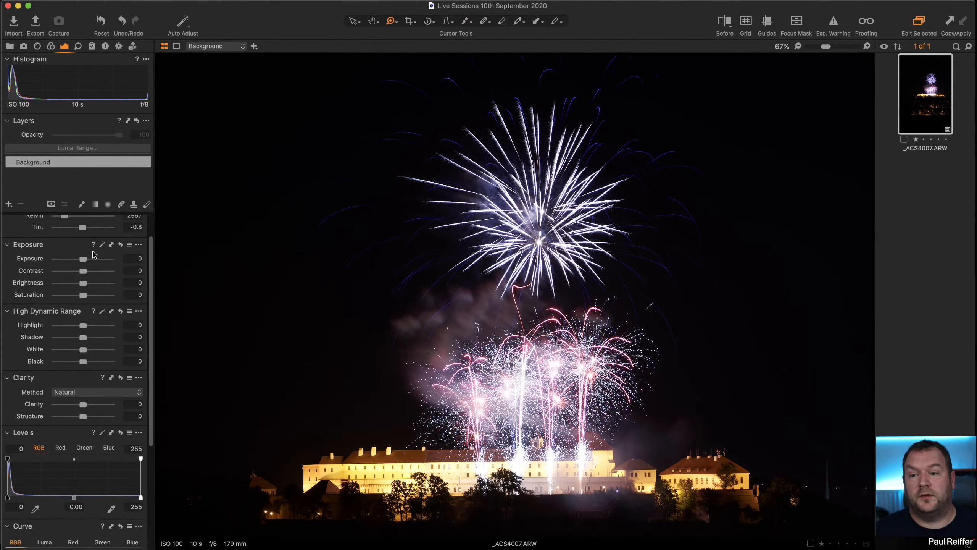
pyautogui.scroll(5, 93, 255)
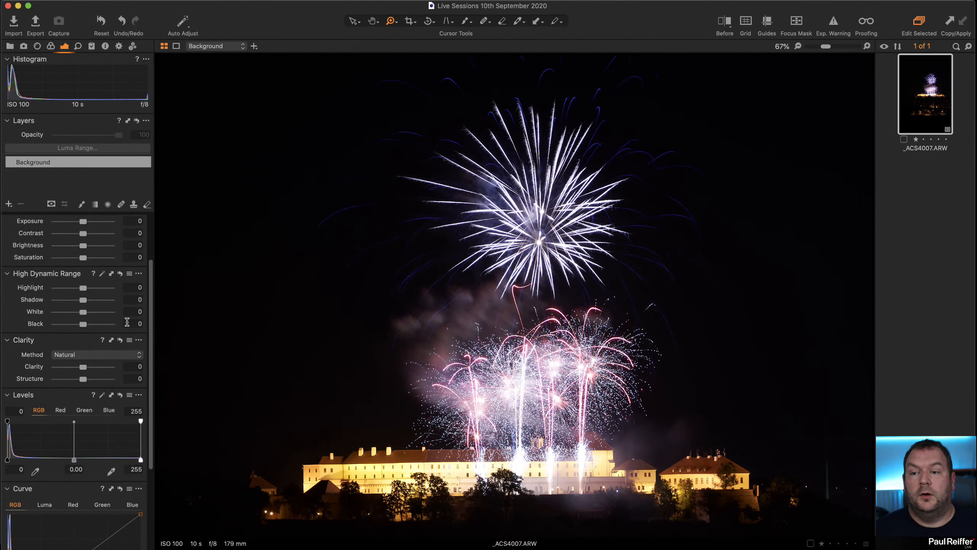
pyautogui.scroll(-1, 118, 296)
pyautogui.click(139, 221)
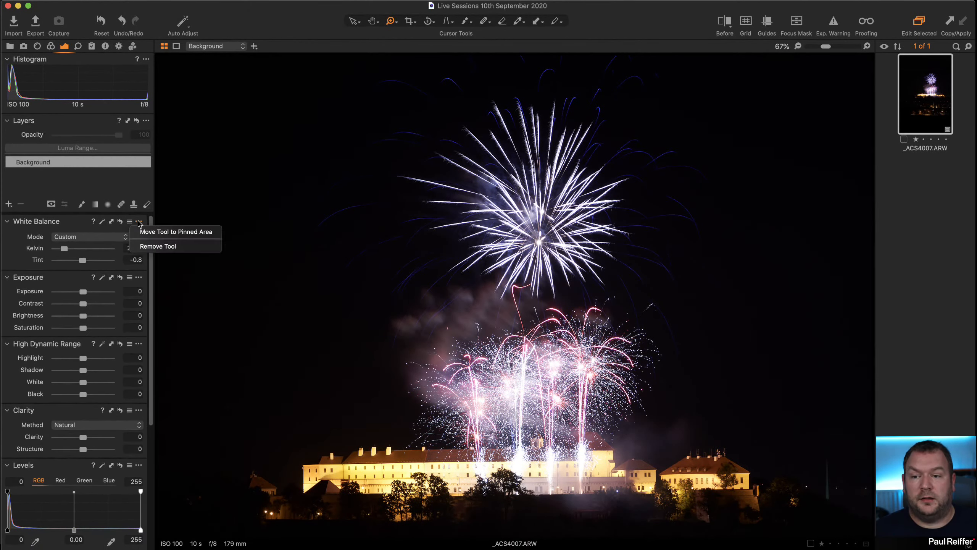
pyautogui.click(139, 221)
pyautogui.click(139, 221)
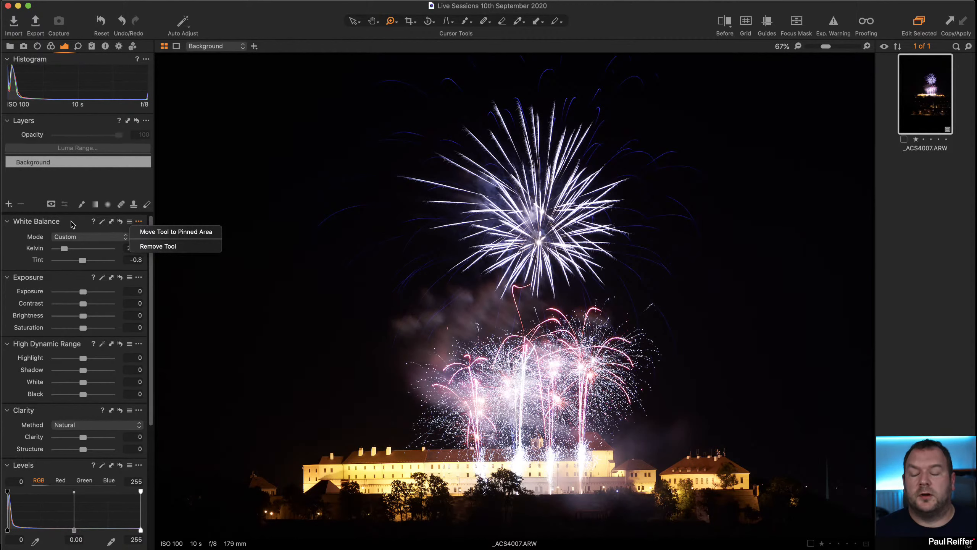
pyautogui.click(71, 224)
pyautogui.click(139, 221)
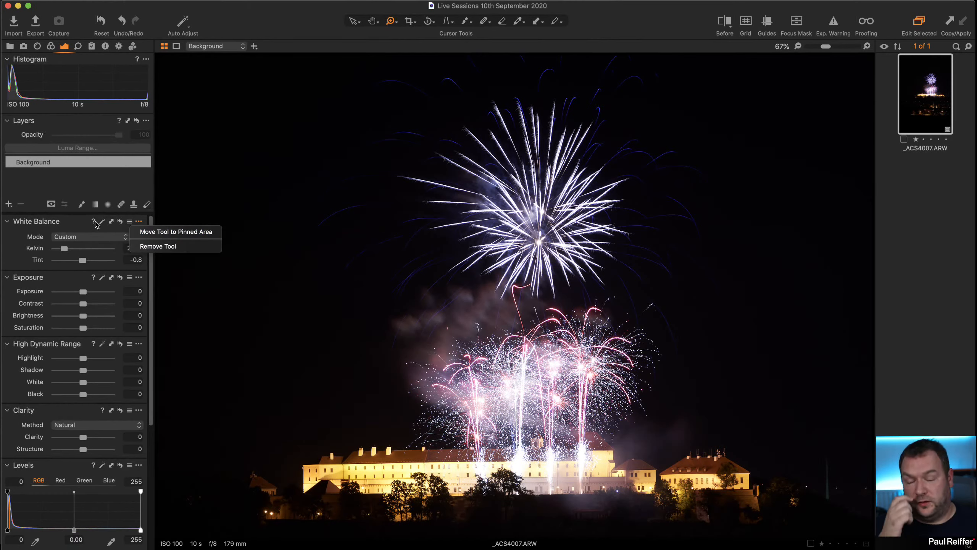
pyautogui.click(100, 180)
# Add the Metadata tool to the exposure tools and look through its EXIF and IPTC fields
pyautogui.click(145, 120)
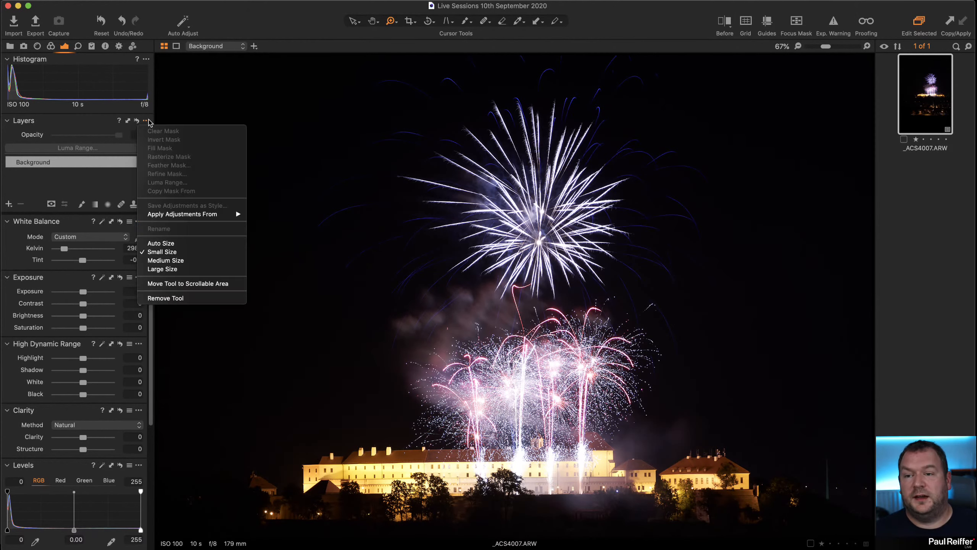
pyautogui.rightClick(149, 119)
pyautogui.moveTo(198, 126)
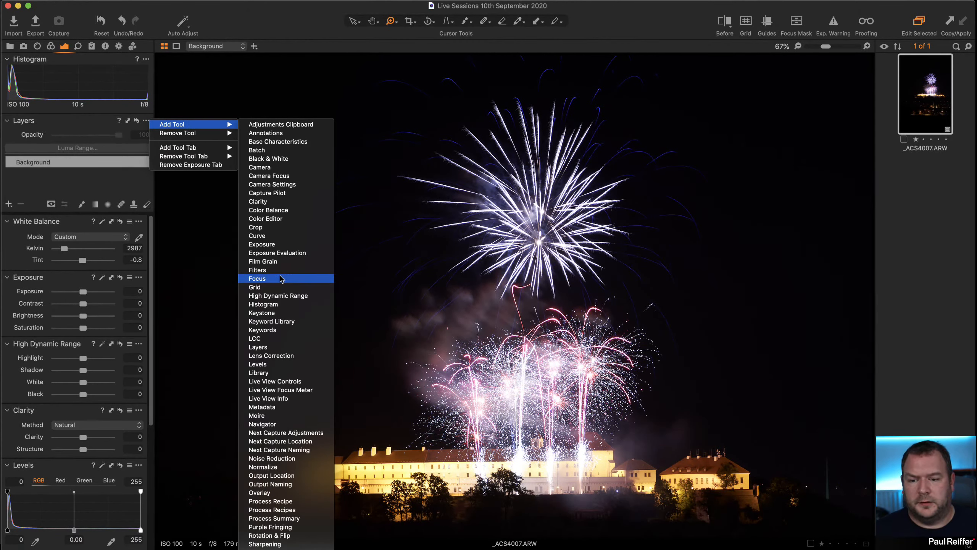
pyautogui.click(300, 408)
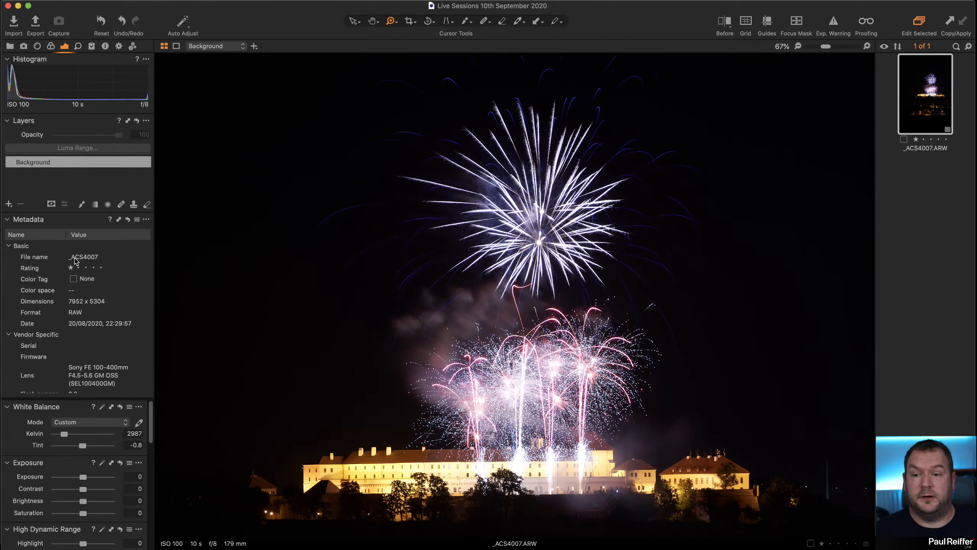
pyautogui.scroll(-10, 75, 270)
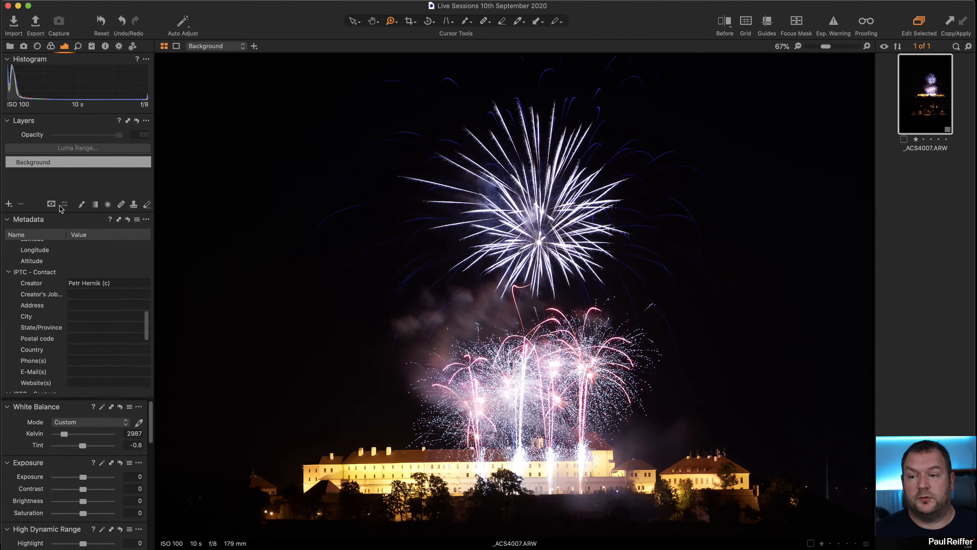
pyautogui.scroll(-5, 47, 277)
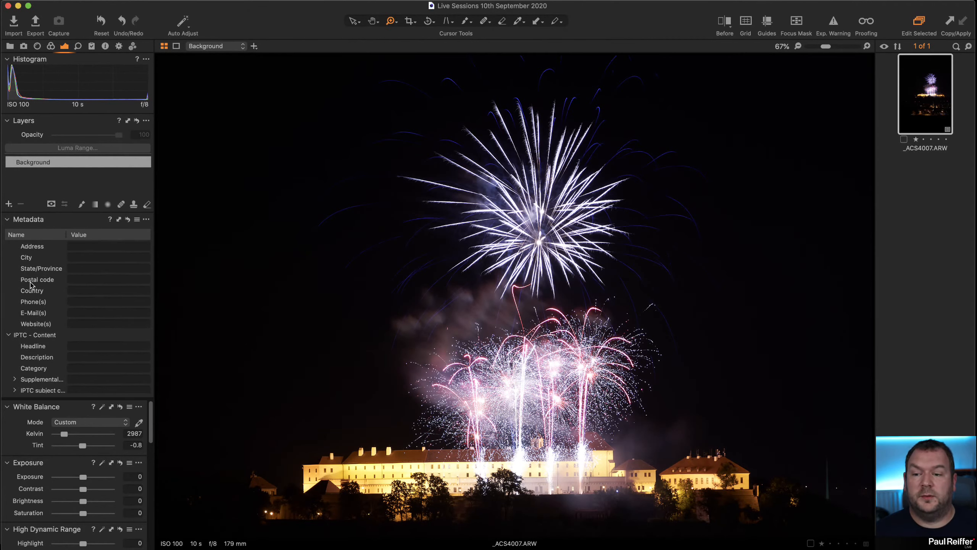
pyautogui.scroll(-10, 31, 284)
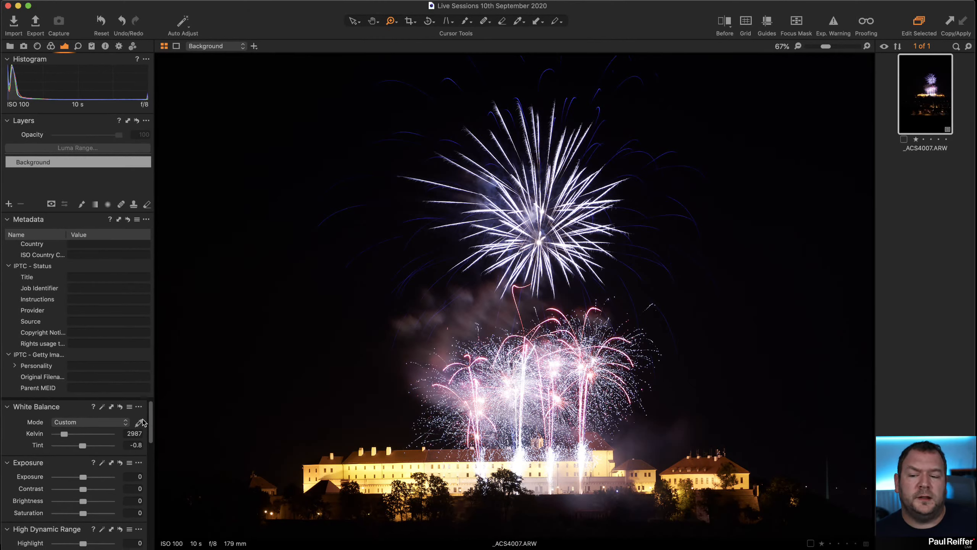
# Move the Metadata tool from the pinned area to the scrollable area of the exposure tools
pyautogui.click(139, 408)
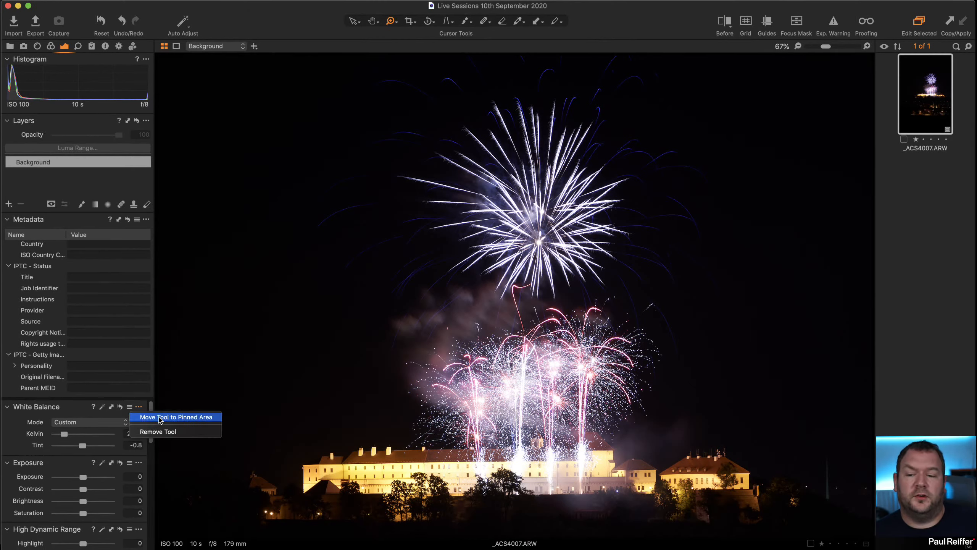
pyautogui.click(70, 184)
pyautogui.click(146, 220)
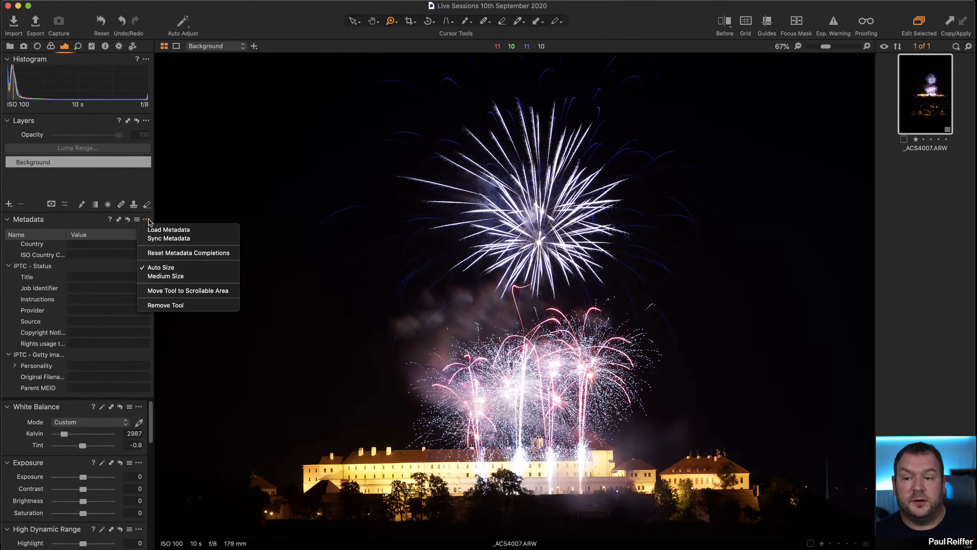
pyautogui.click(188, 290)
# Collapse the Metadata tool beneath Vignetting and try to move it higher among the exposure tools
pyautogui.scroll(-5, 89, 308)
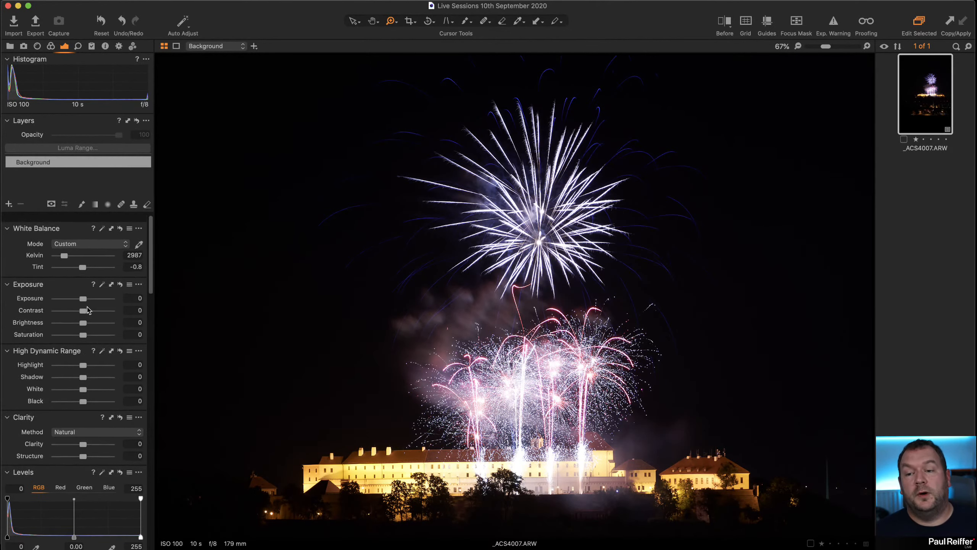
pyautogui.scroll(-10, 88, 311)
pyautogui.scroll(5, 87, 320)
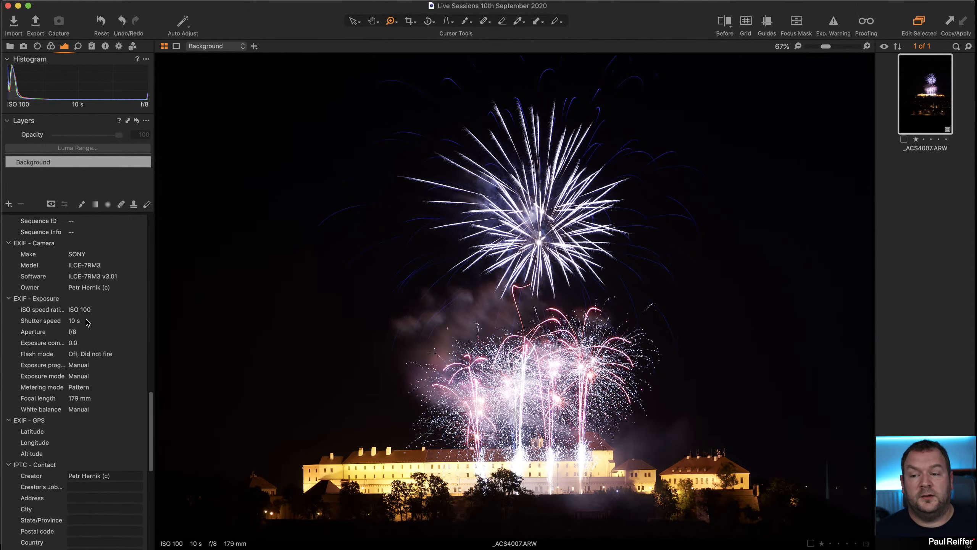
pyautogui.scroll(5, 87, 322)
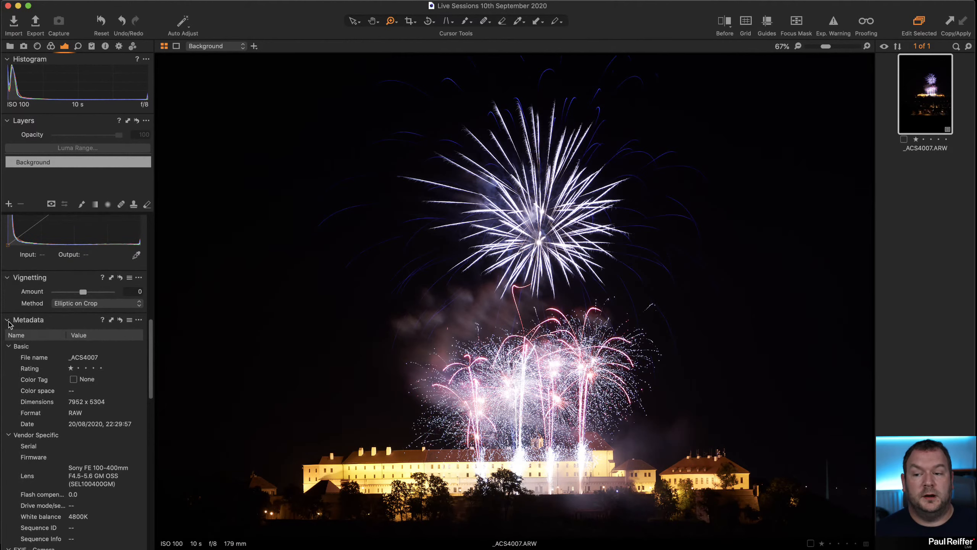
pyautogui.click(7, 320)
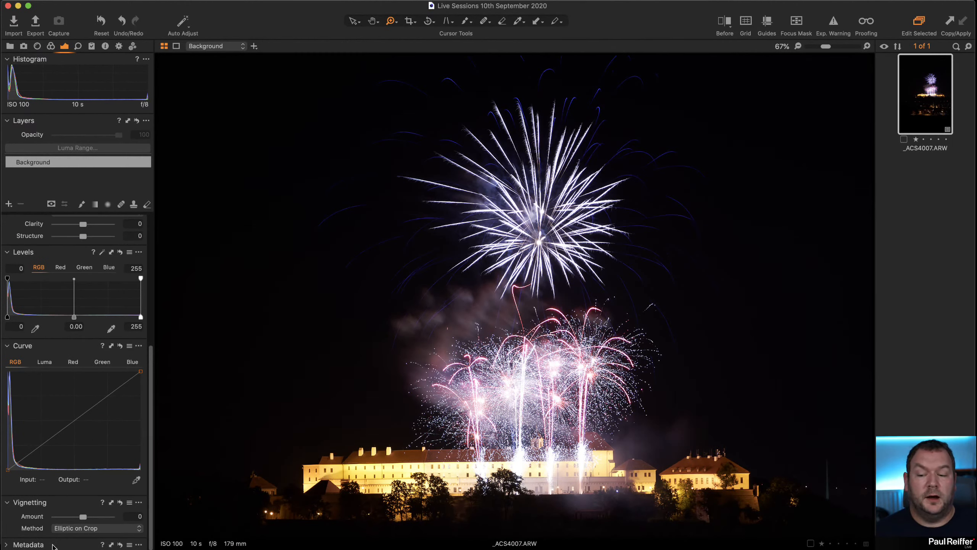
pyautogui.moveTo(52, 546); pyautogui.dragTo(66, 408)
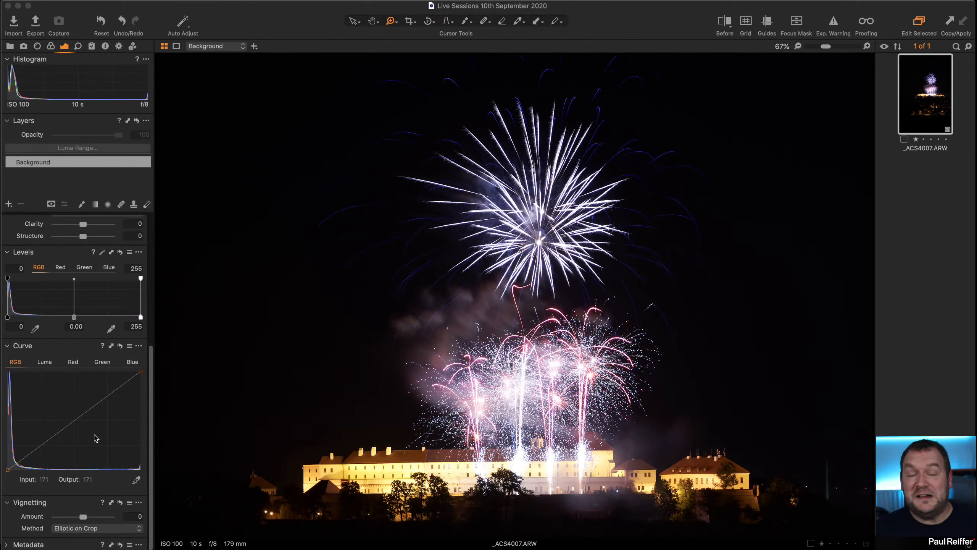
pyautogui.scroll(10, 100, 291)
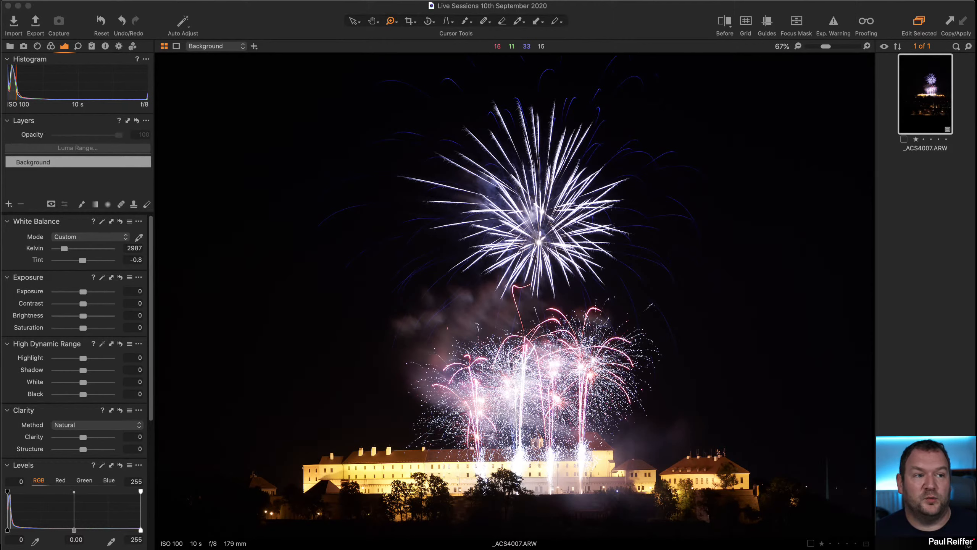
# Zoom in to 203% and examine the castle walls, trees and fireworks for brightness and color
pyautogui.press('super+Tab')
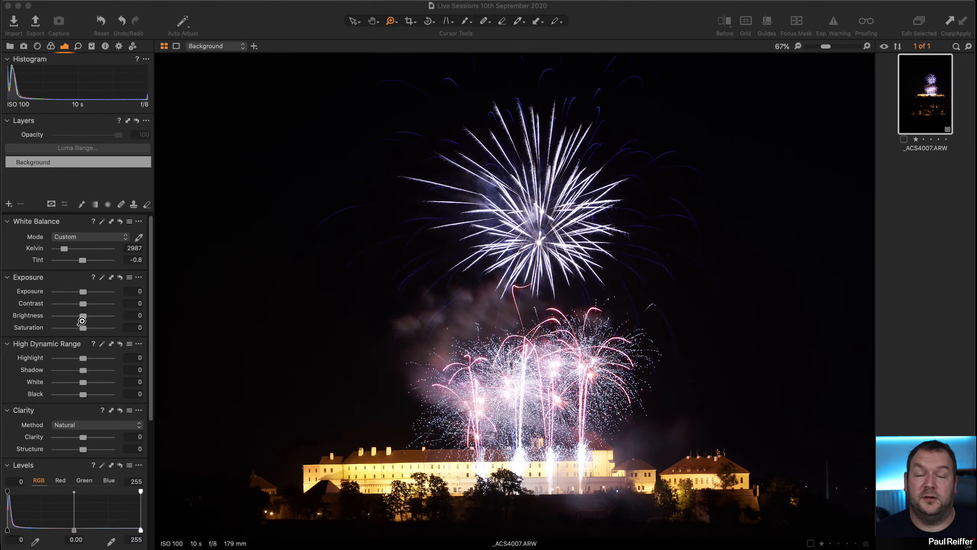
pyautogui.scroll(-5, 81, 325)
pyautogui.scroll(5, 81, 324)
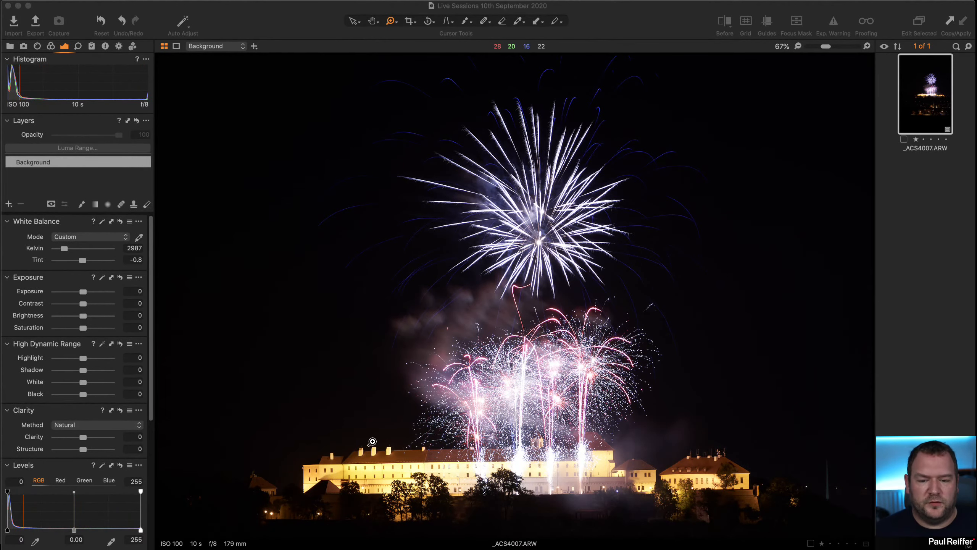
pyautogui.moveTo(362, 437); pyautogui.dragTo(595, 532)
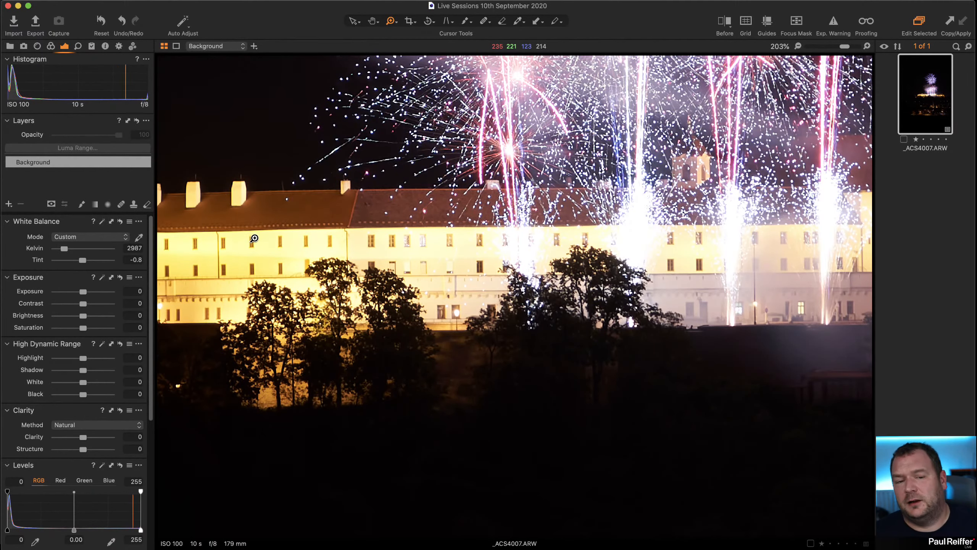
pyautogui.moveTo(642, 240); pyautogui.dragTo(394, 425)
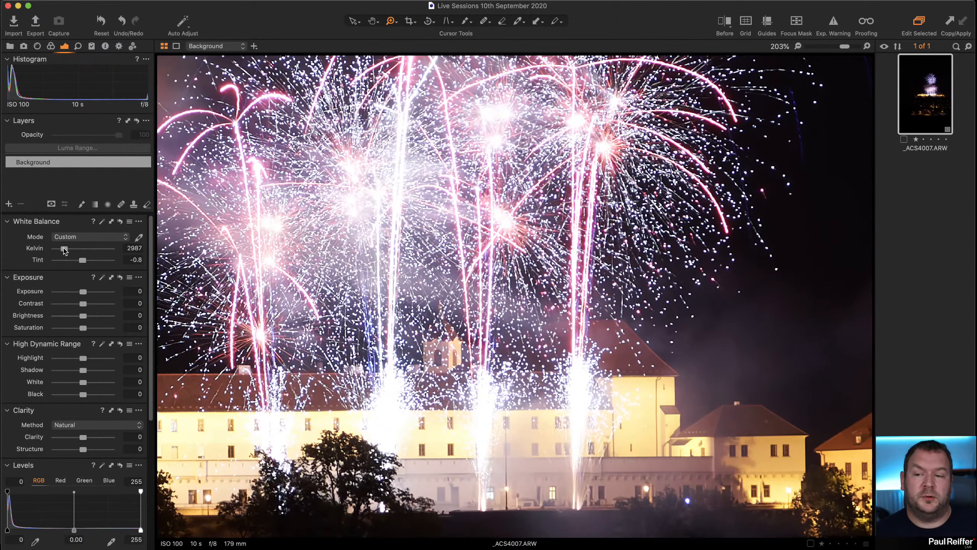
# Try a cooler white balance of 1442 Kelvin on the background layer, and reset the white balance
pyautogui.moveTo(64, 251); pyautogui.dragTo(58, 251)
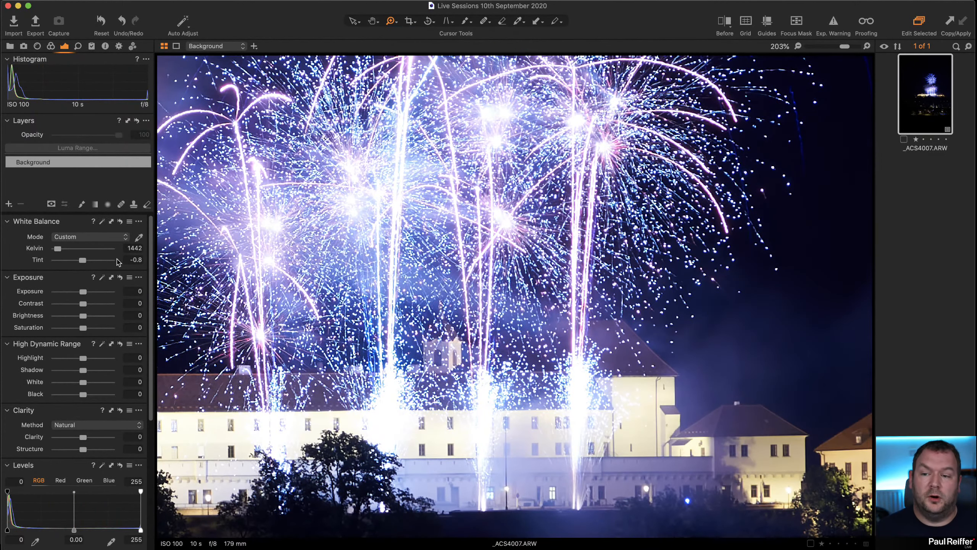
pyautogui.click(120, 222)
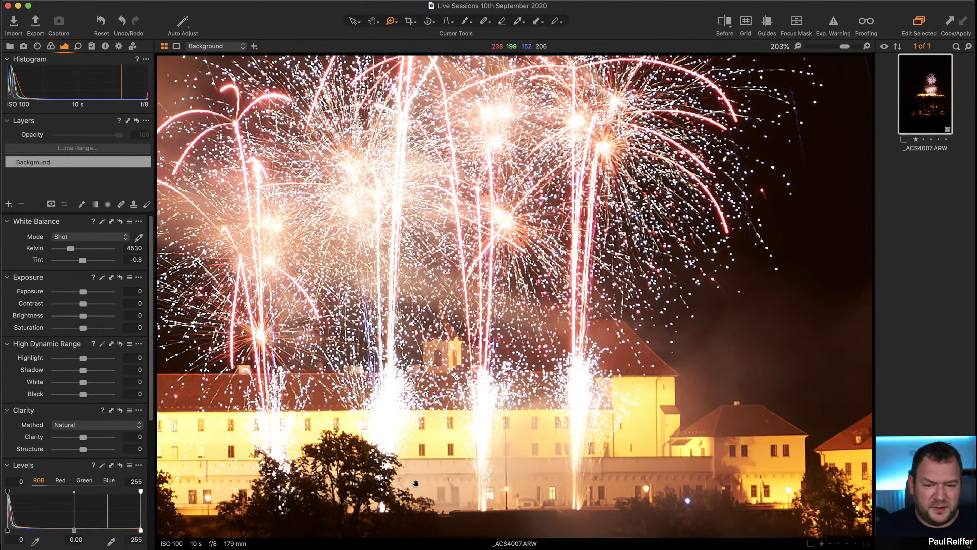
# Pick a custom white balance from the pale castle wall between the two right-hand firework fountains
pyautogui.moveTo(412, 480); pyautogui.dragTo(559, 360)
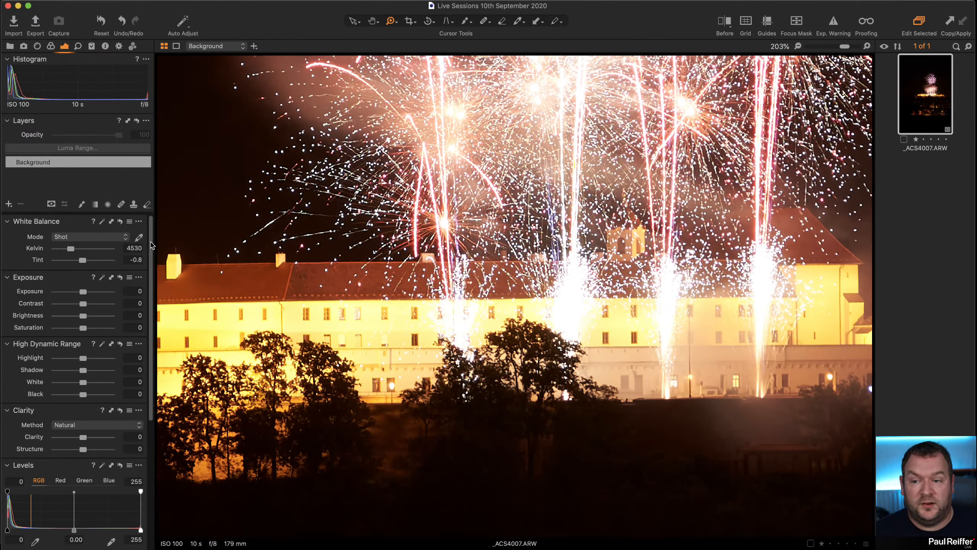
pyautogui.click(139, 238)
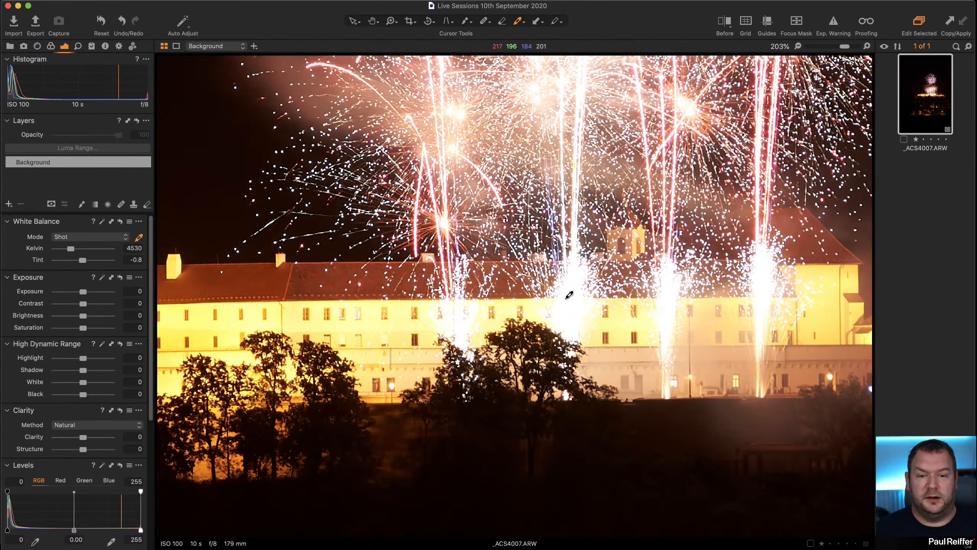
pyautogui.click(624, 354)
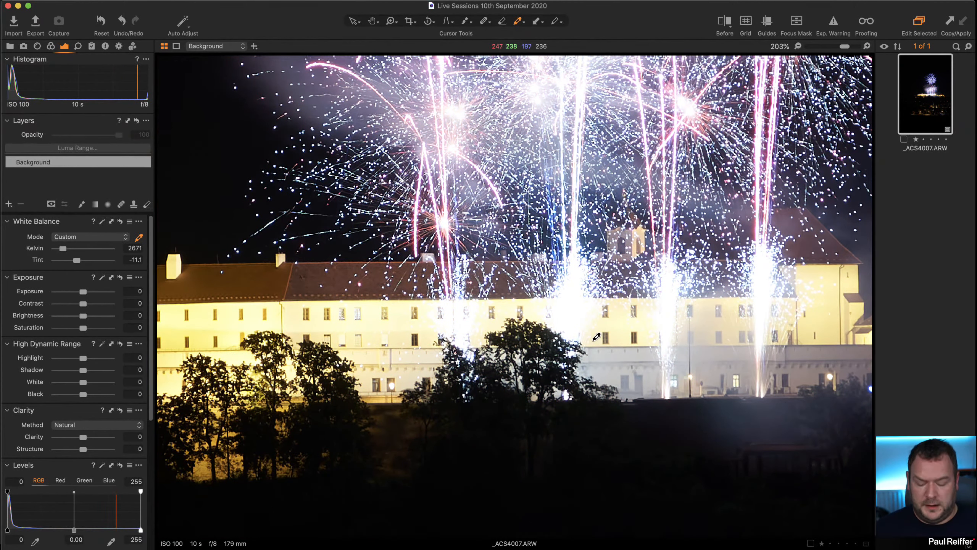
# Compare the picked white balance with the shot white balance at 50% zoom by resetting and restoring it twice
pyautogui.press('z')
pyautogui.keyDown('alt'); pyautogui.click(582, 337); pyautogui.keyUp('alt')
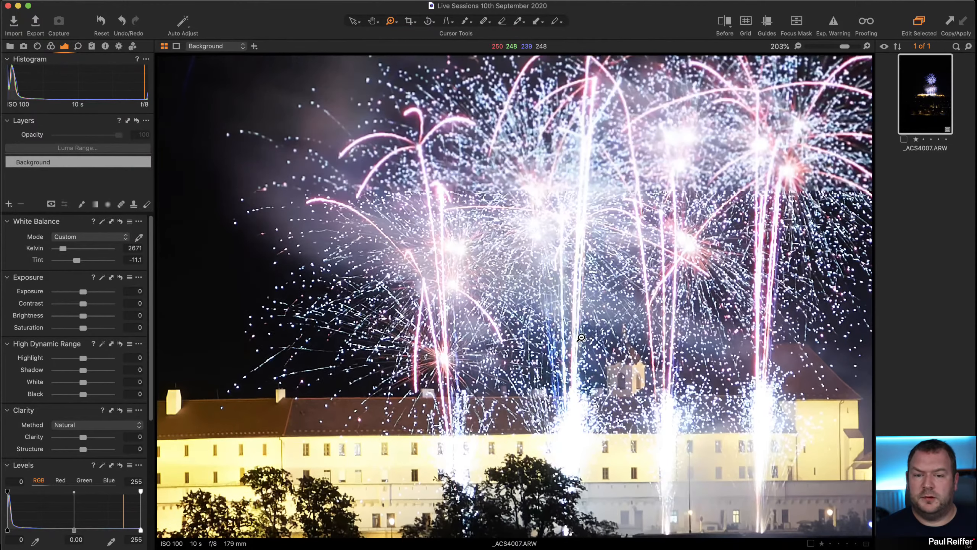
pyautogui.keyDown('alt'); pyautogui.click(581, 337); pyautogui.keyUp('alt')
pyautogui.keyDown('alt'); pyautogui.click(581, 337); pyautogui.keyUp('alt')
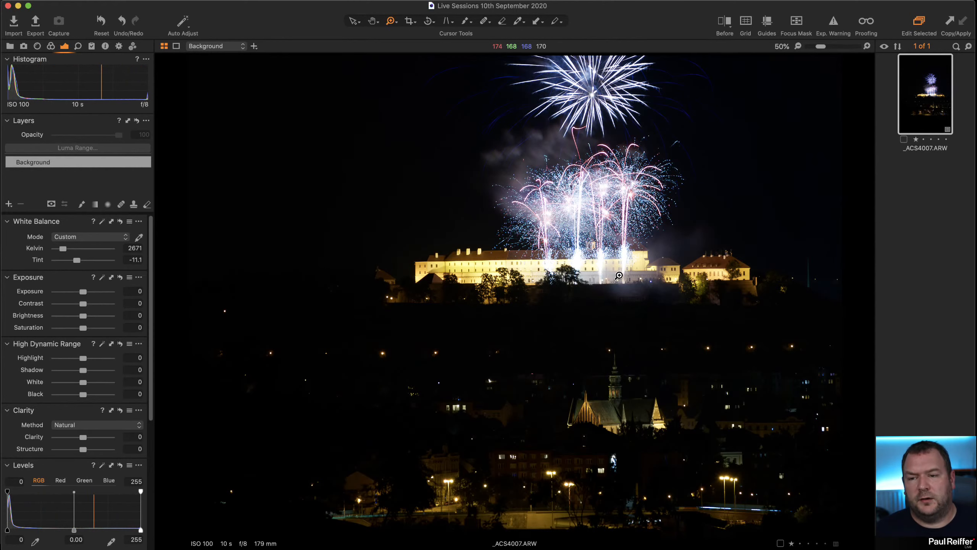
pyautogui.click(120, 222)
pyautogui.press('super+z')
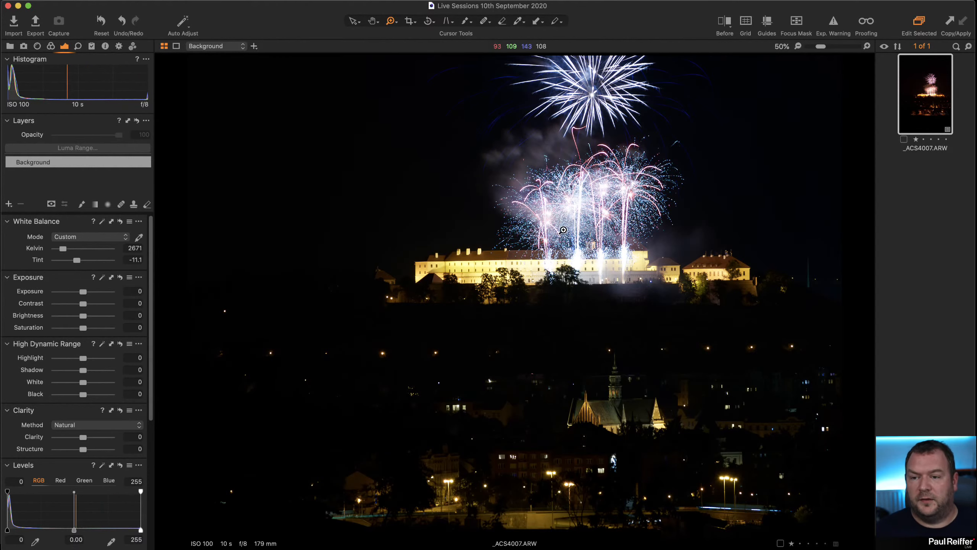
pyautogui.click(120, 222)
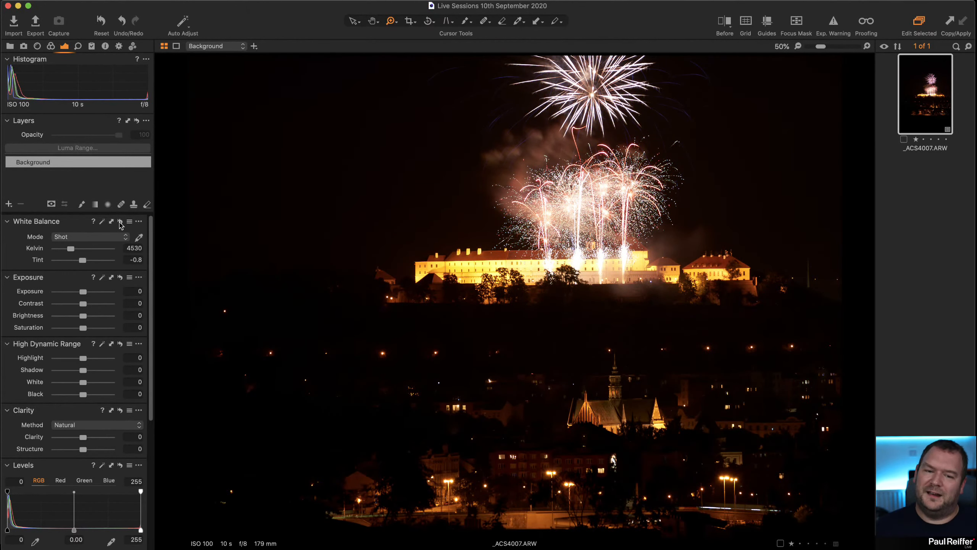
pyautogui.press('super+z')
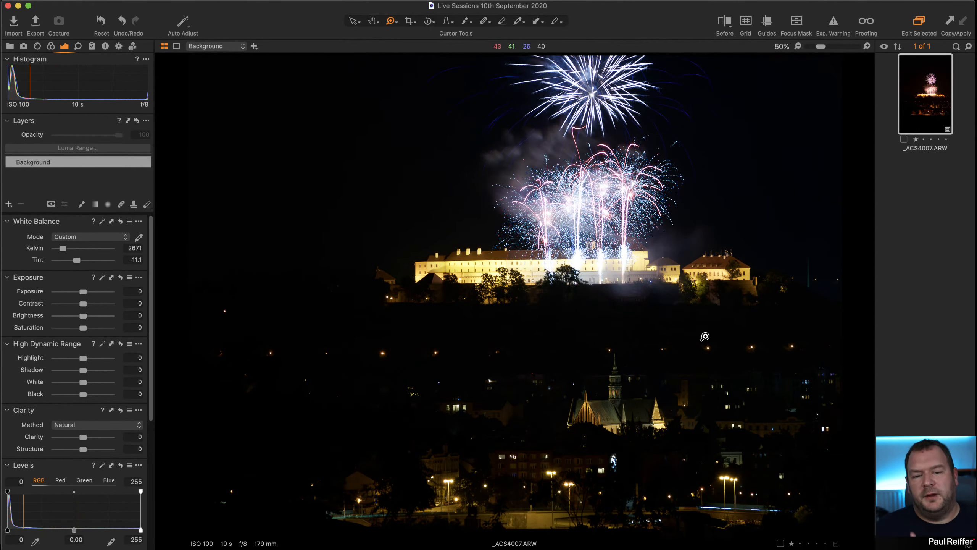
# Set the white balance tint to 0, using the illuminated church and street lights as reference
pyautogui.moveTo(561, 377); pyautogui.dragTo(626, 498)
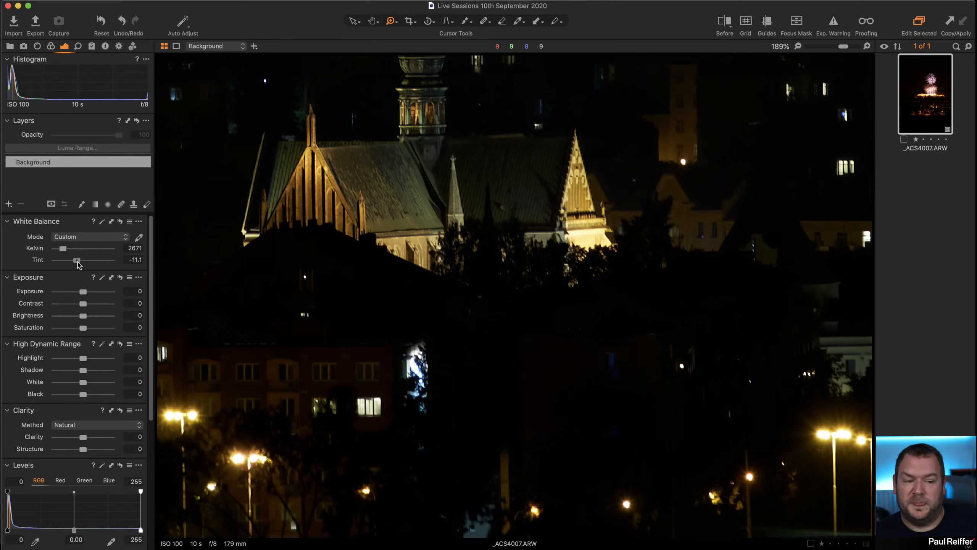
pyautogui.moveTo(77, 262); pyautogui.dragTo(84, 262)
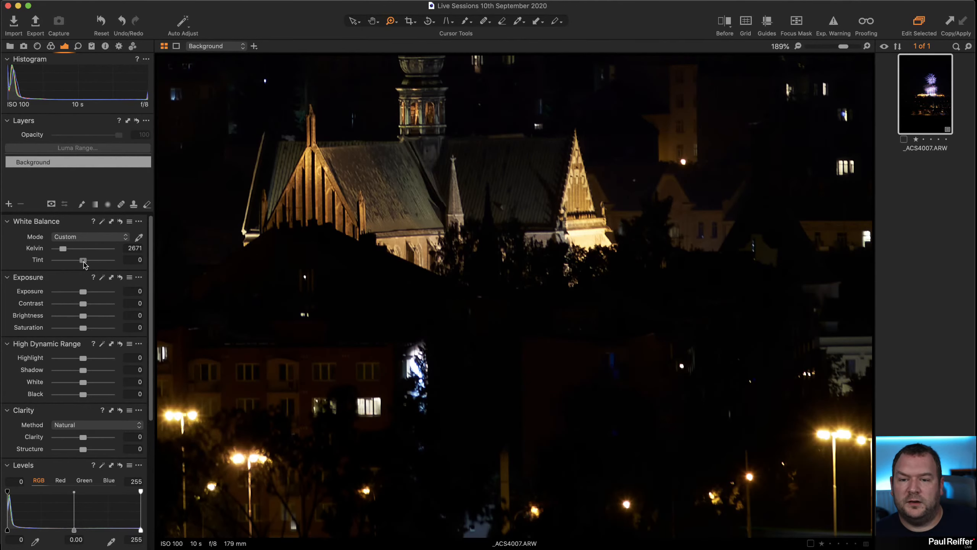
pyautogui.scroll(-10, 430, 276)
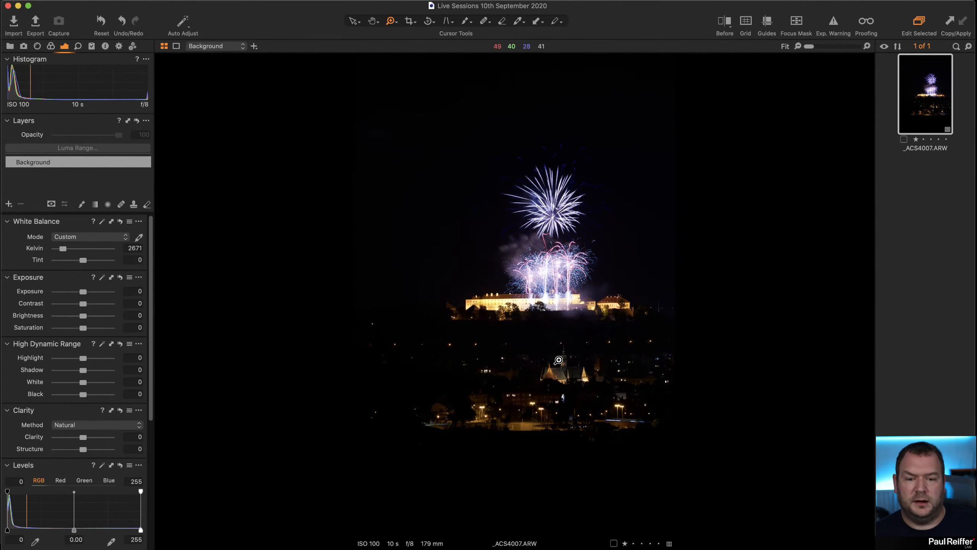
pyautogui.scroll(3, 512, 342)
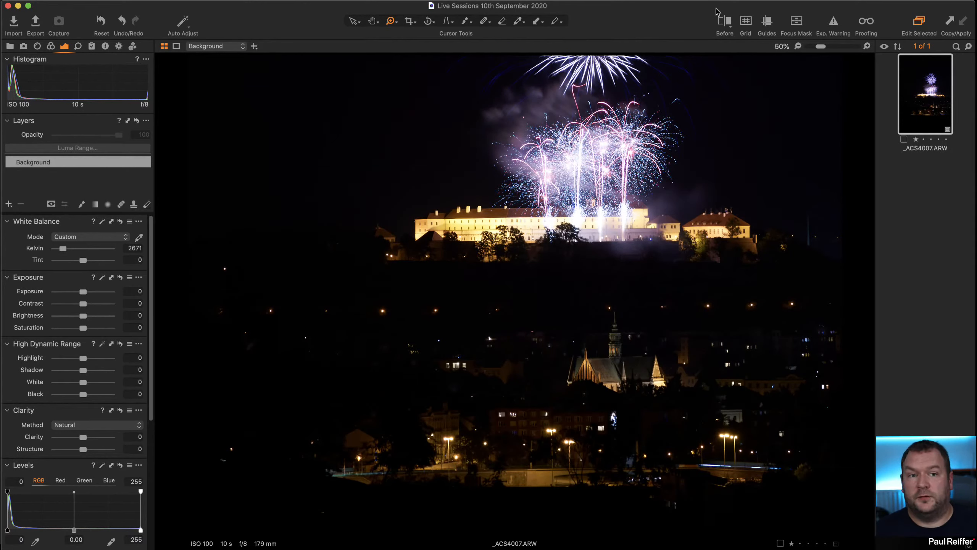
# Compare the edited photo with its original using the Split View Slider, moving the divider across the image, and turn the comparison off
pyautogui.click(720, 23)
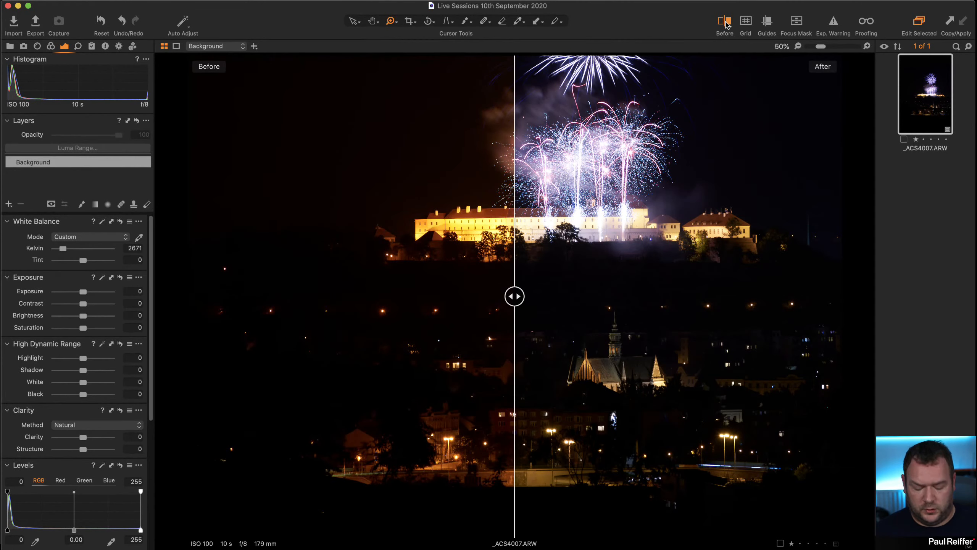
pyautogui.click(726, 24)
pyautogui.click(726, 24)
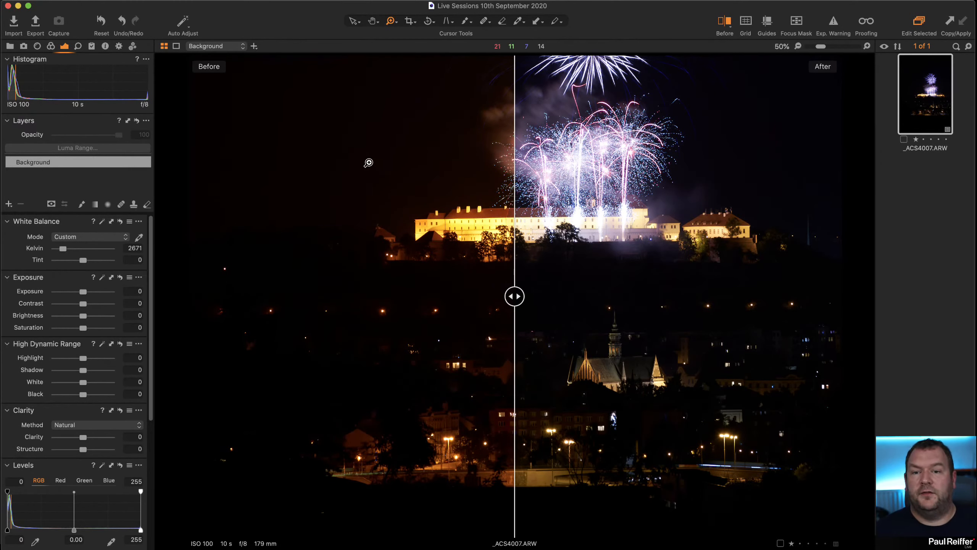
pyautogui.click(728, 27)
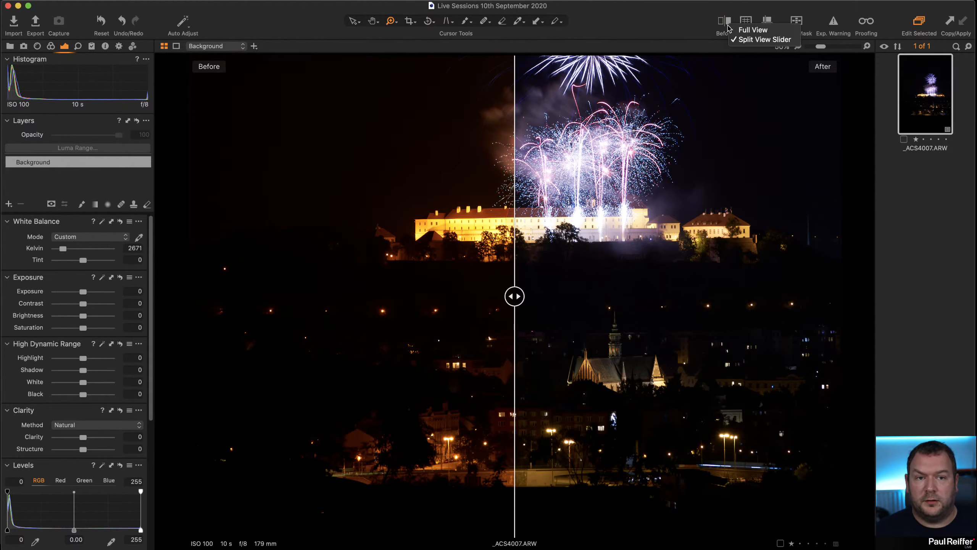
pyautogui.click(753, 39)
pyautogui.moveTo(515, 296); pyautogui.dragTo(395, 297)
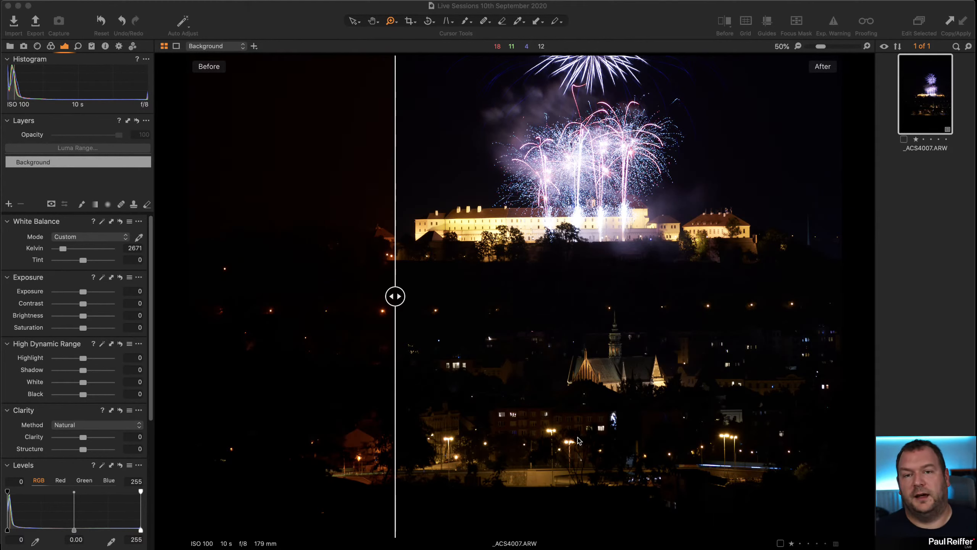
pyautogui.click(393, 302)
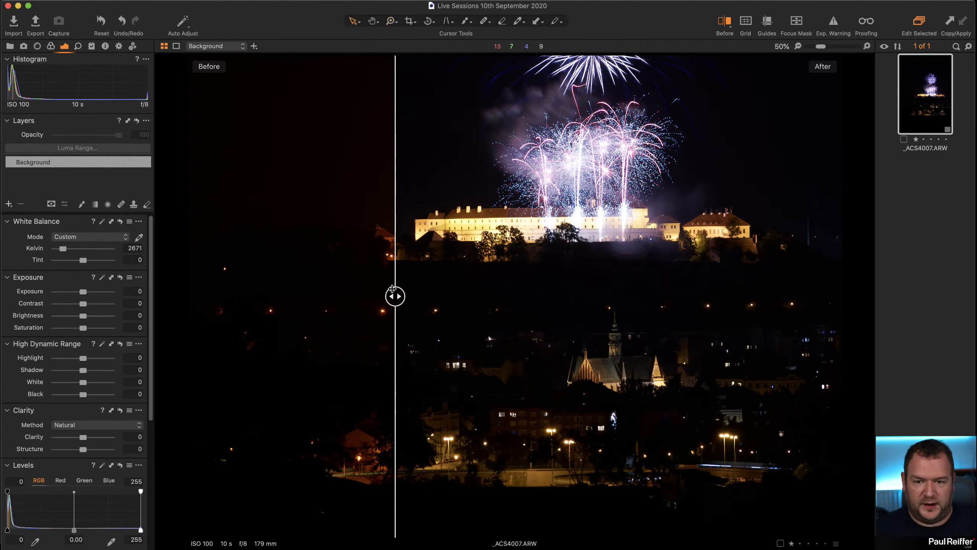
pyautogui.moveTo(393, 289); pyautogui.dragTo(330, 295)
pyautogui.click(725, 23)
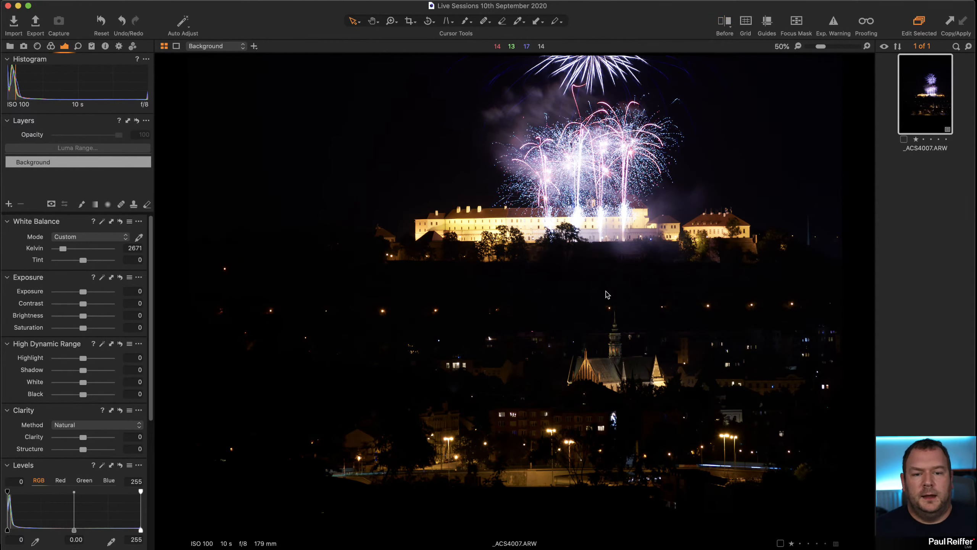
# Examine the fireworks, the night sky and the dark area around the church spire at several magnifications
pyautogui.doubleClick(607, 294)
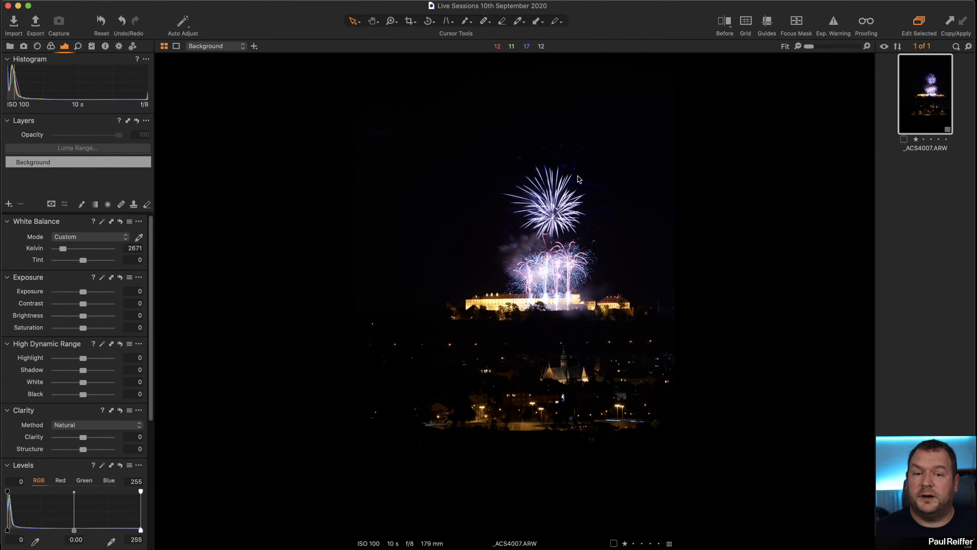
pyautogui.press('z')
pyautogui.click(531, 225)
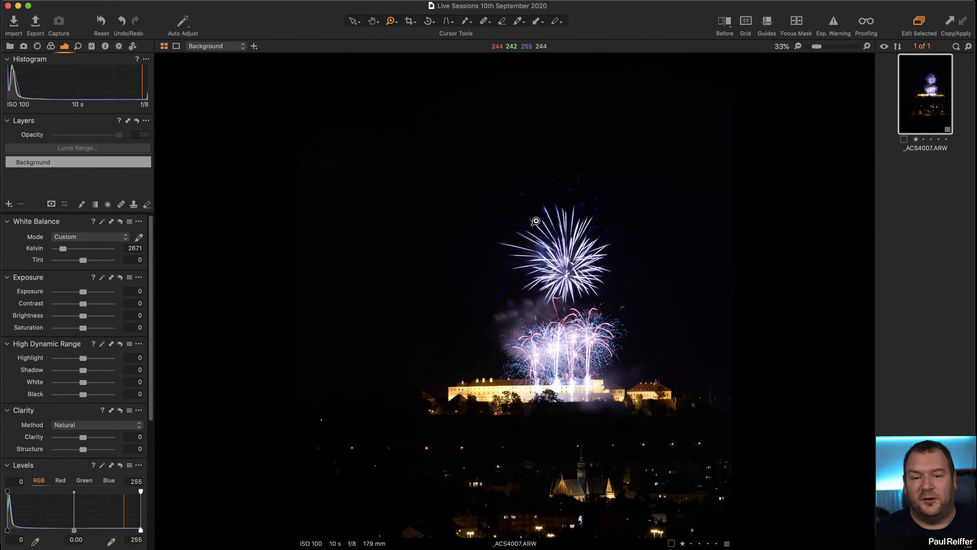
pyautogui.click(531, 267)
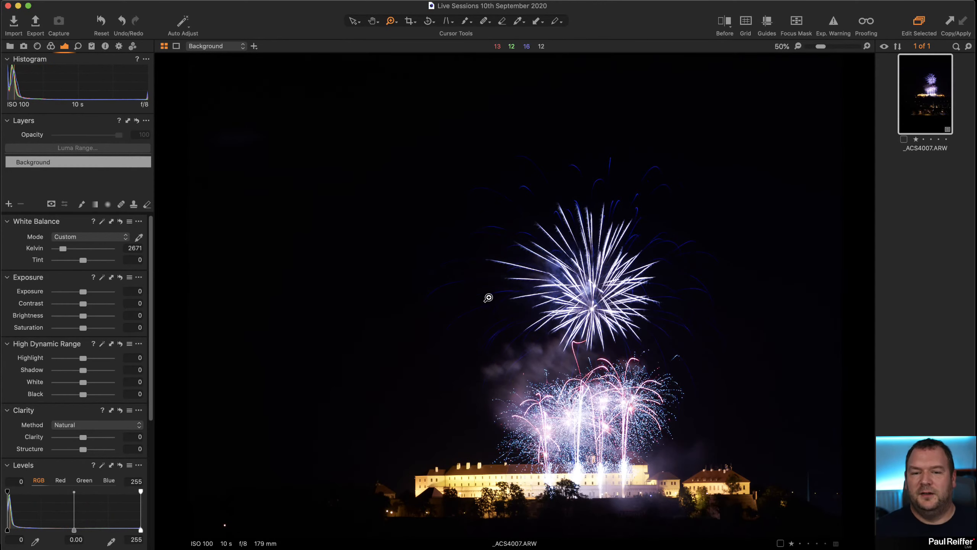
pyautogui.press('v')
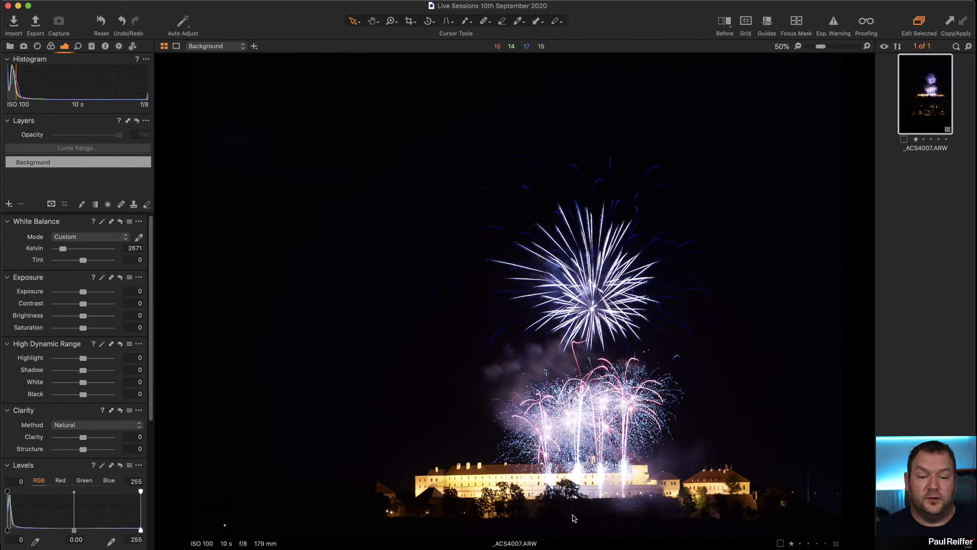
pyautogui.scroll(5, 776, 445)
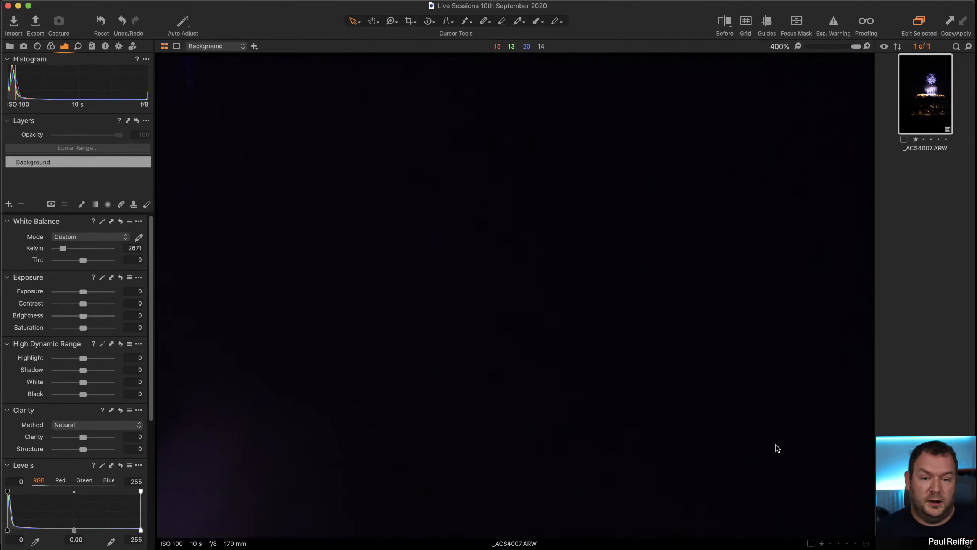
pyautogui.scroll(-5, 776, 445)
pyautogui.scroll(5, 560, 465)
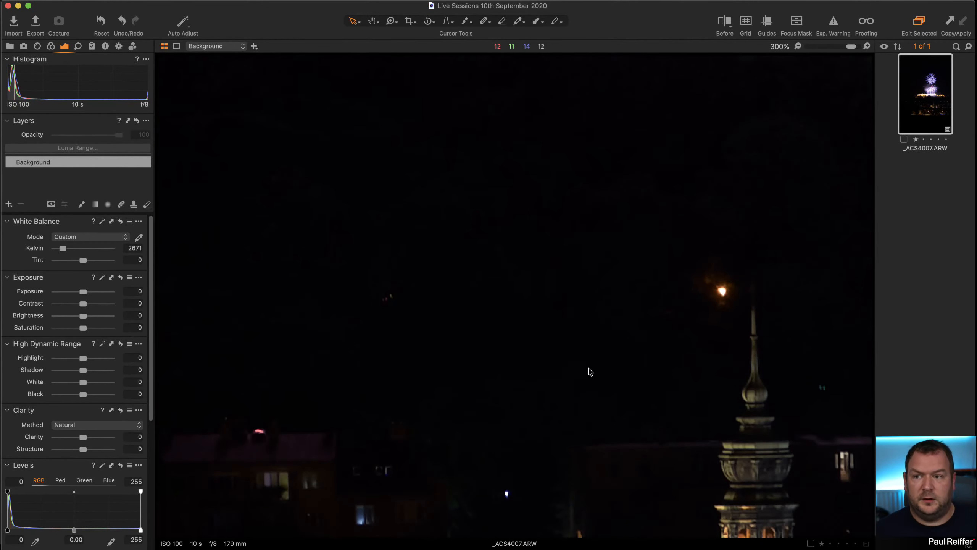
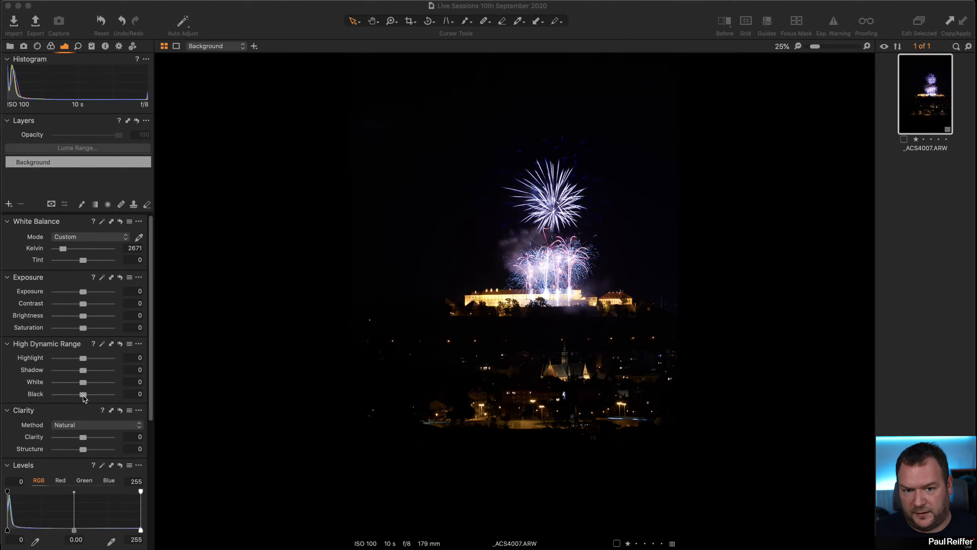
# Try High Dynamic Range Black at 45, check the castle, hillside and sky, and reset Black
pyautogui.moveTo(84, 397); pyautogui.dragTo(96, 394)
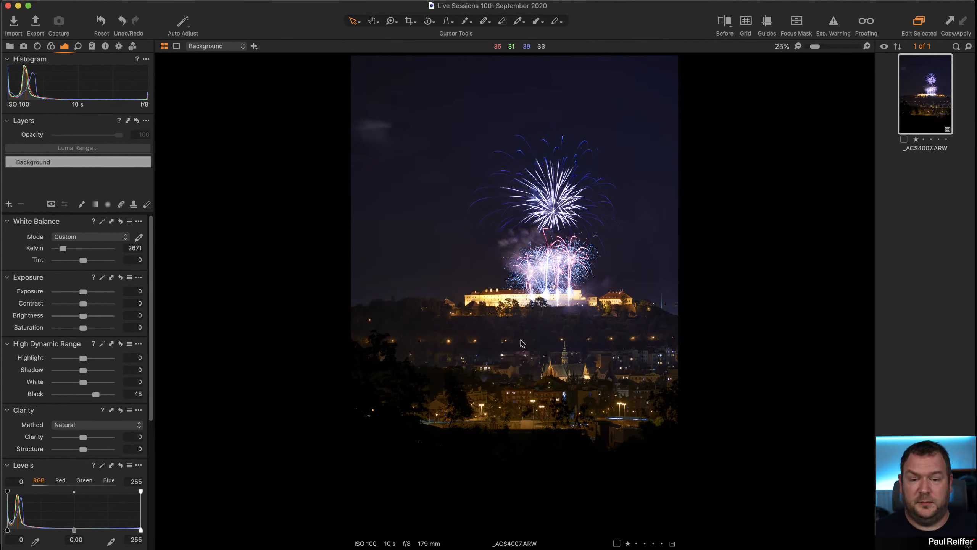
pyautogui.press('z')
pyautogui.moveTo(401, 236); pyautogui.dragTo(602, 381)
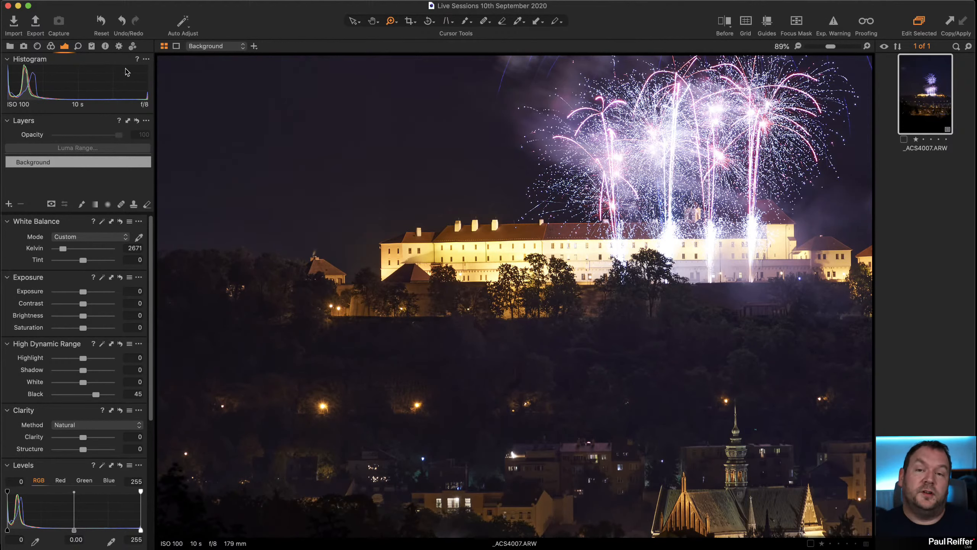
pyautogui.keyDown('alt'); pyautogui.click(539, 213); pyautogui.keyUp('alt')
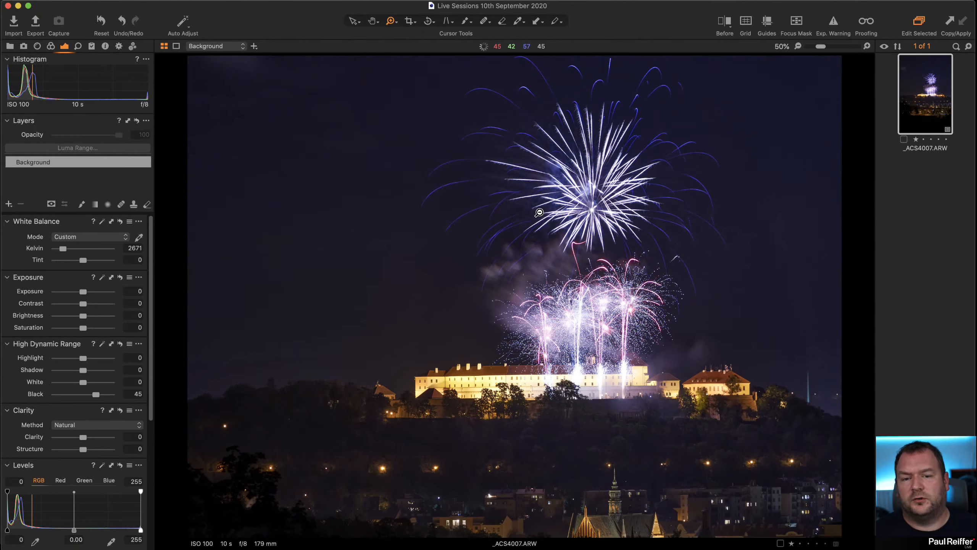
pyautogui.keyDown('alt'); pyautogui.click(540, 212); pyautogui.keyUp('alt')
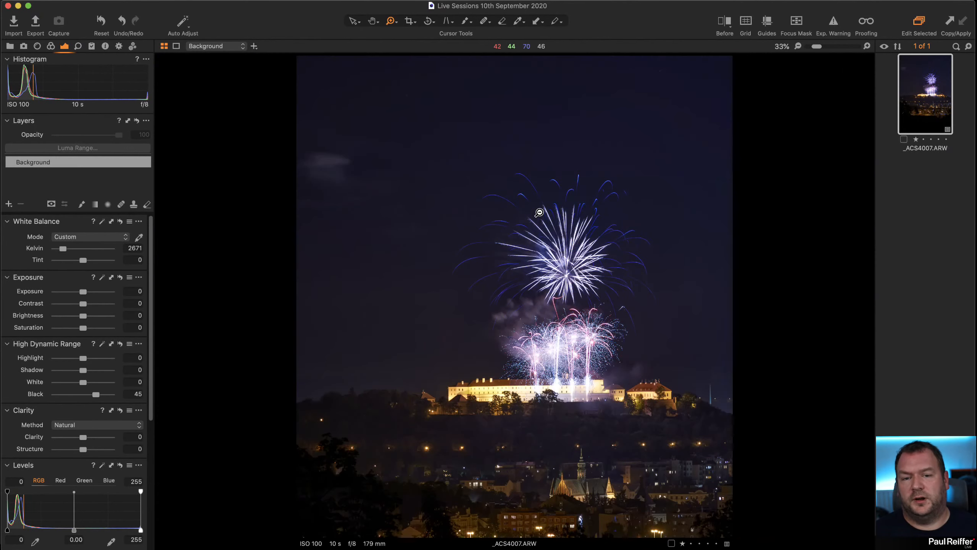
pyautogui.doubleClick(96, 395)
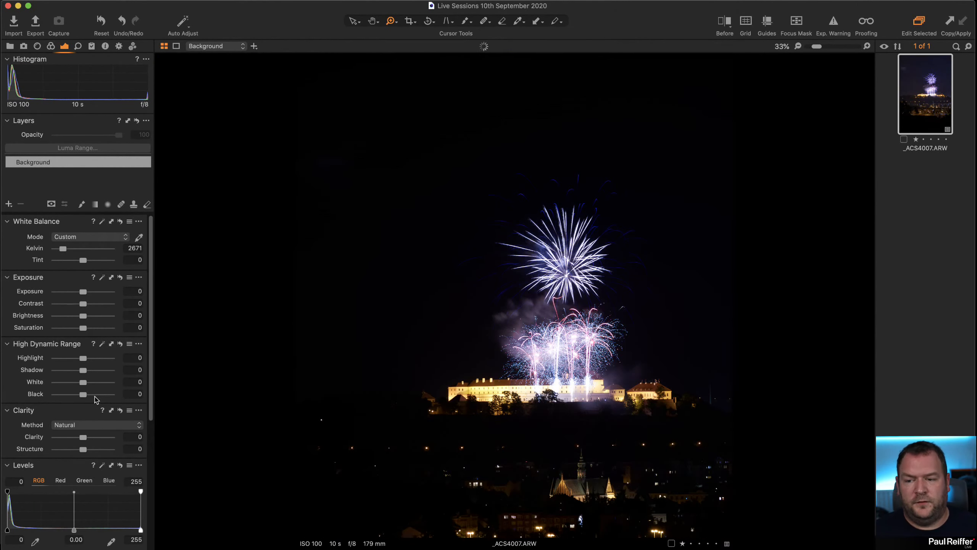
# Try High Dynamic Range Shadow at 48, check the lower part of the city, and reset Shadow
pyautogui.click(98, 370)
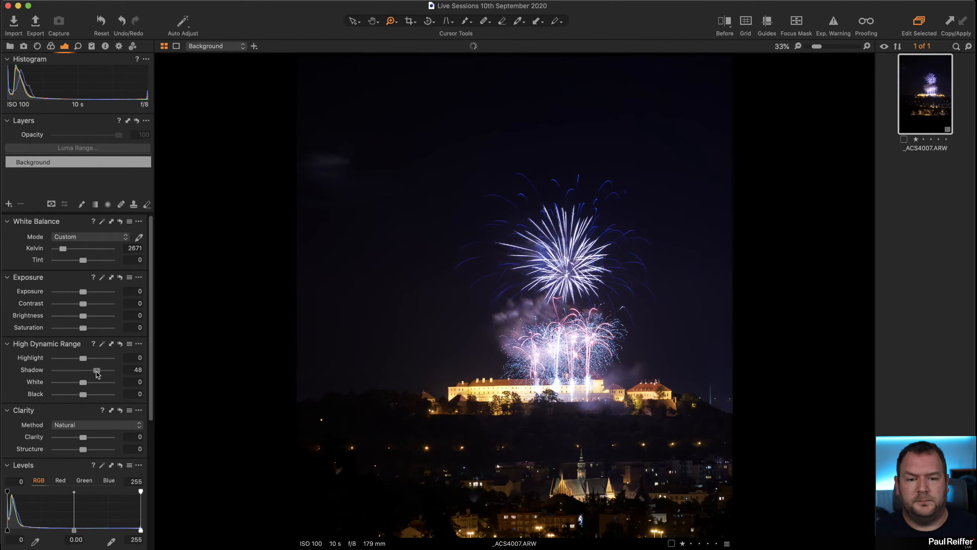
pyautogui.moveTo(477, 388); pyautogui.dragTo(480, 314)
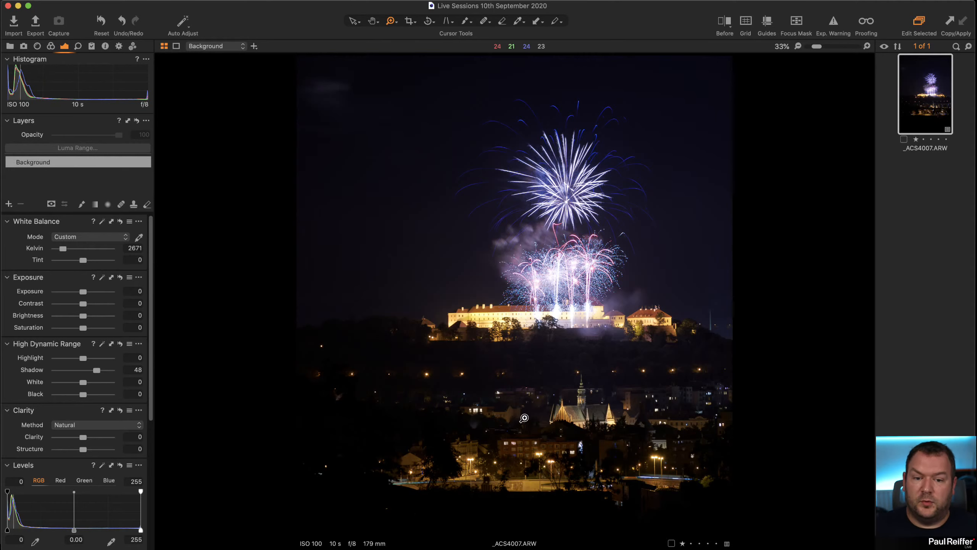
pyautogui.doubleClick(97, 370)
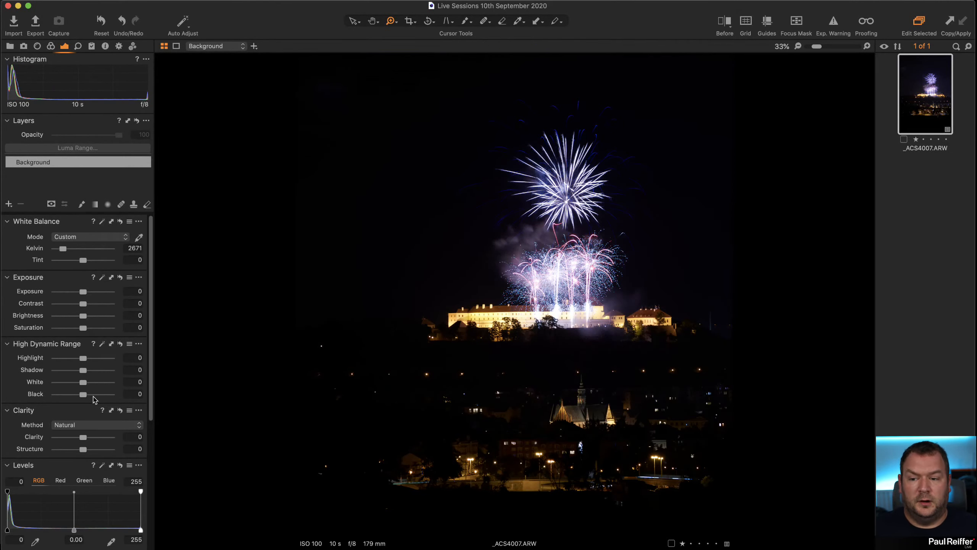
# Try High Dynamic Range Black at 55 and reset it, and try Shadow at 56 and reset it
pyautogui.click(99, 394)
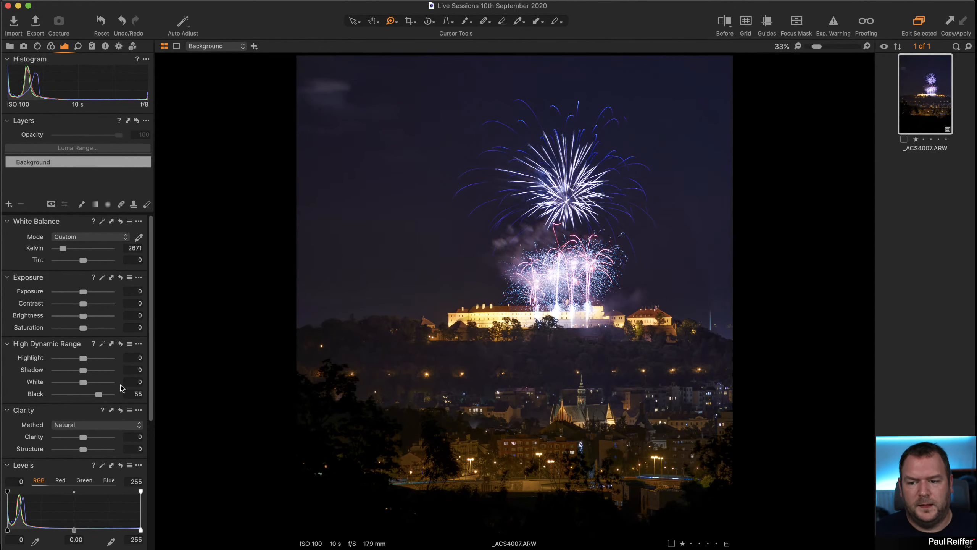
pyautogui.doubleClick(99, 395)
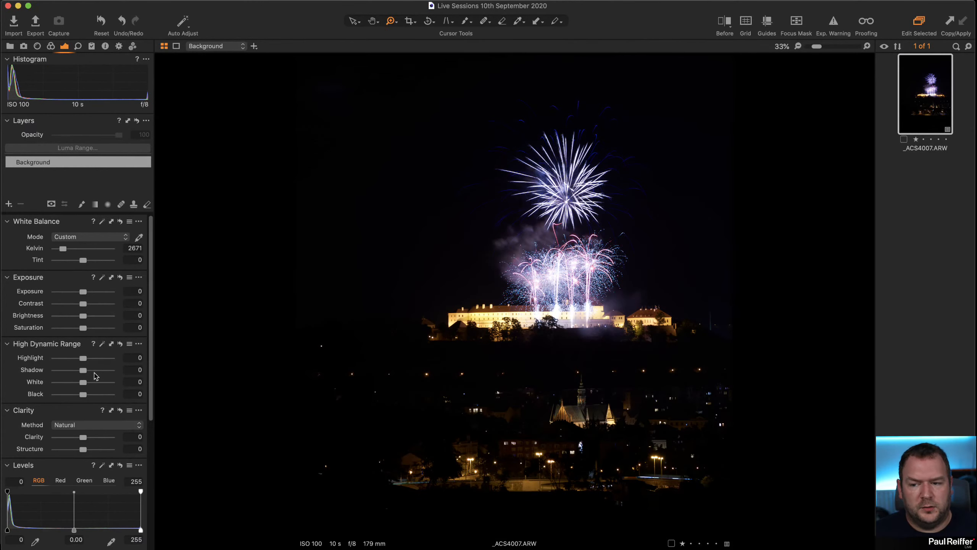
pyautogui.click(99, 370)
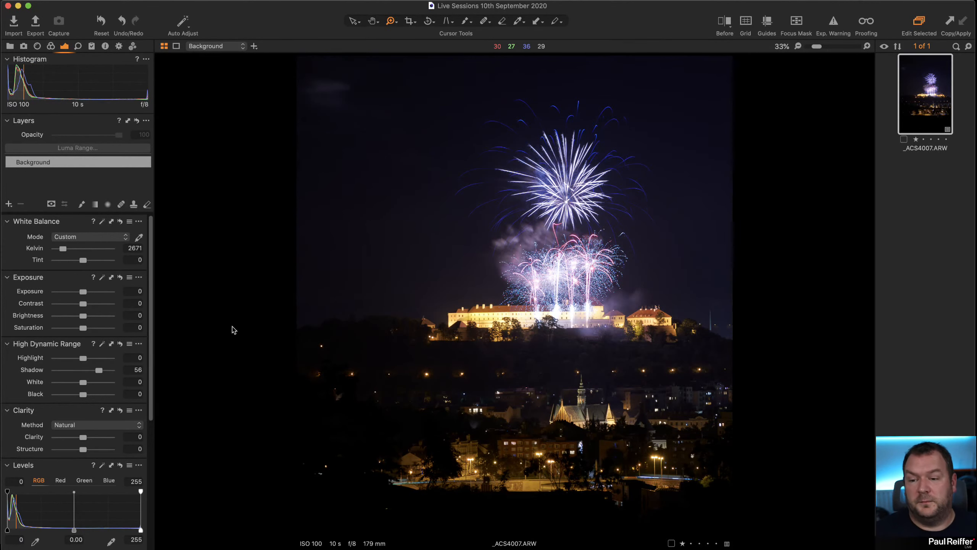
pyautogui.doubleClick(99, 370)
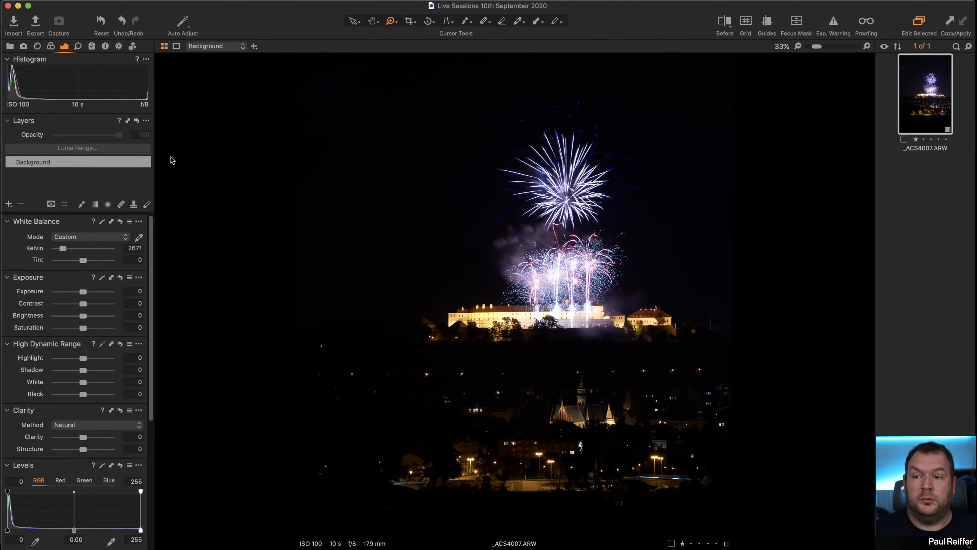
# Add a new adjustment layer above the Background and name it Sky
pyautogui.click(8, 203)
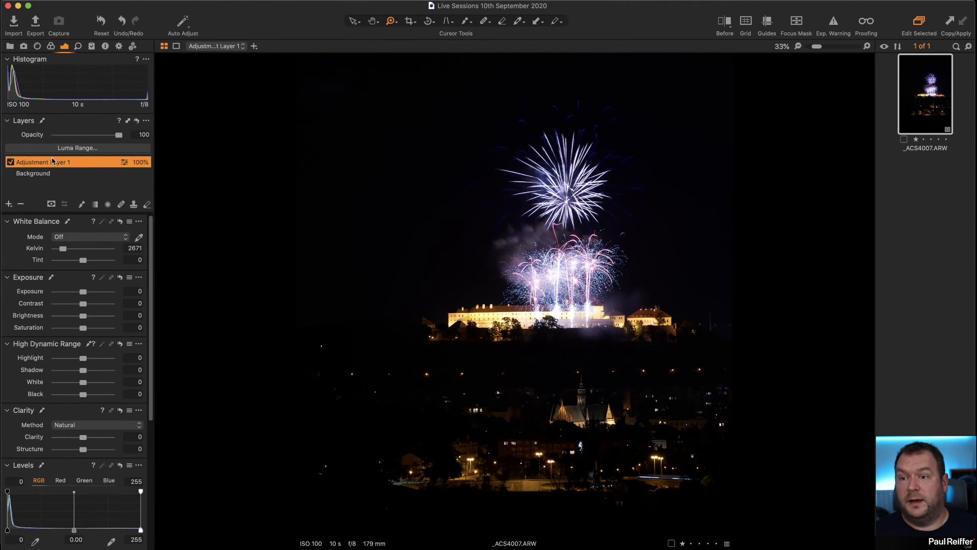
pyautogui.doubleClick(54, 160)
pyautogui.write('Sky')
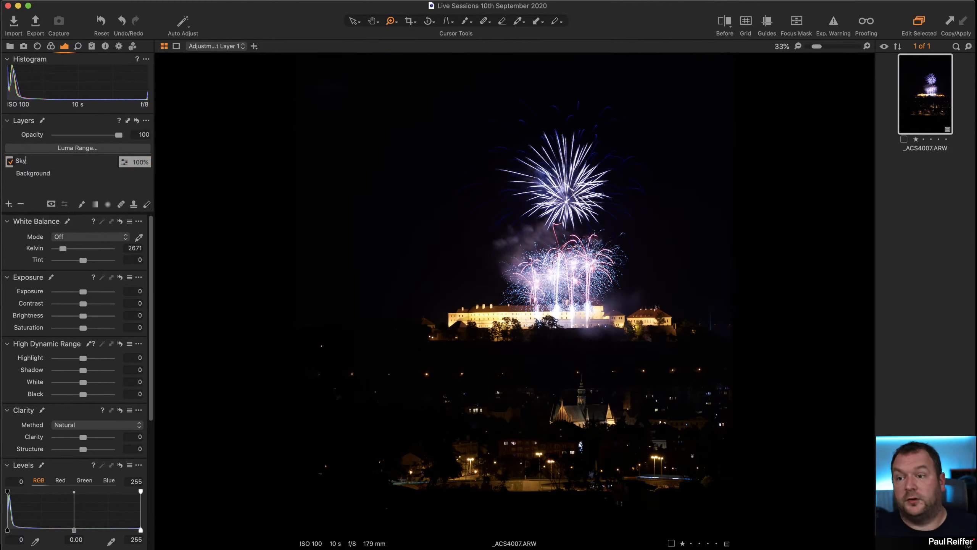
pyautogui.press('Return')
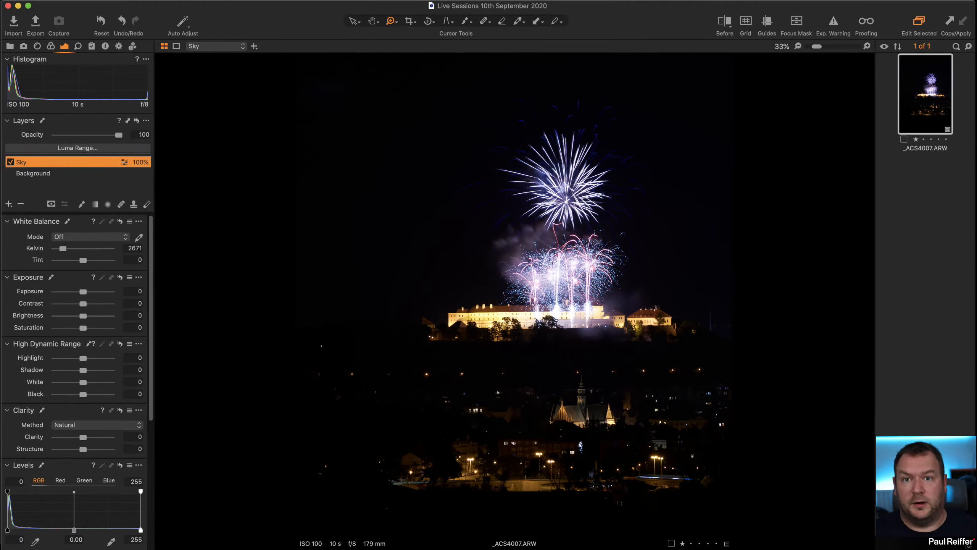
# Rename the Sky layer as Ground and draw a linear gradient mask covering the hillside and city below the castle
pyautogui.click(96, 205)
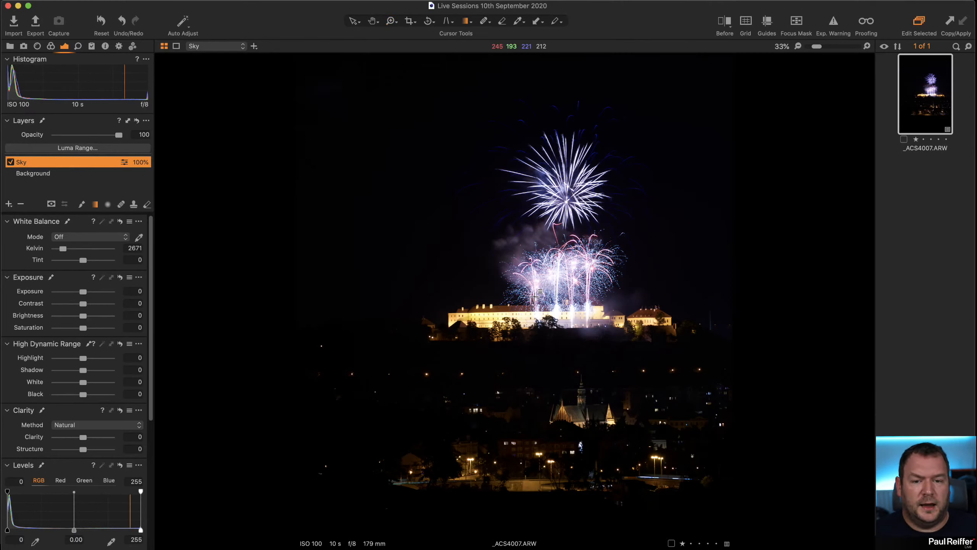
pyautogui.doubleClick(21, 163)
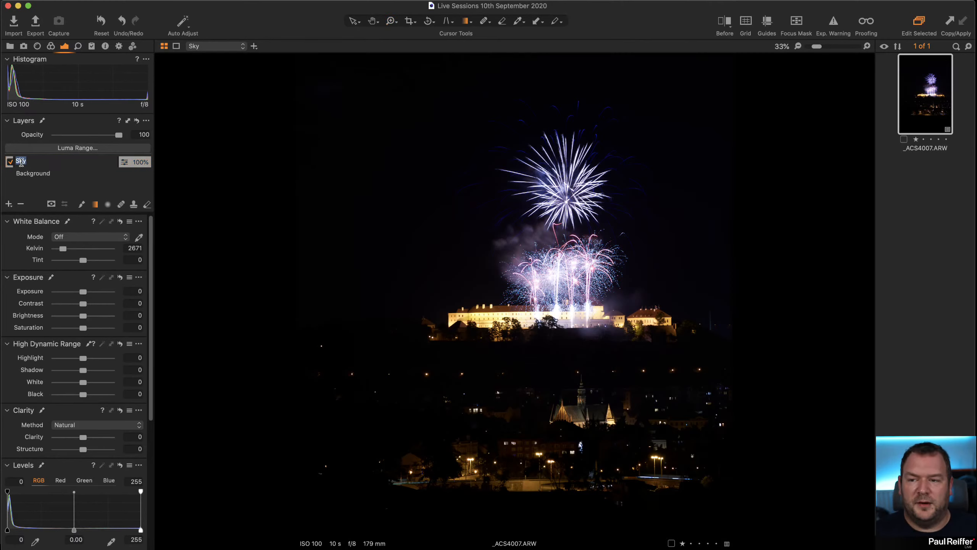
pyautogui.write('Ground')
pyautogui.press('Return')
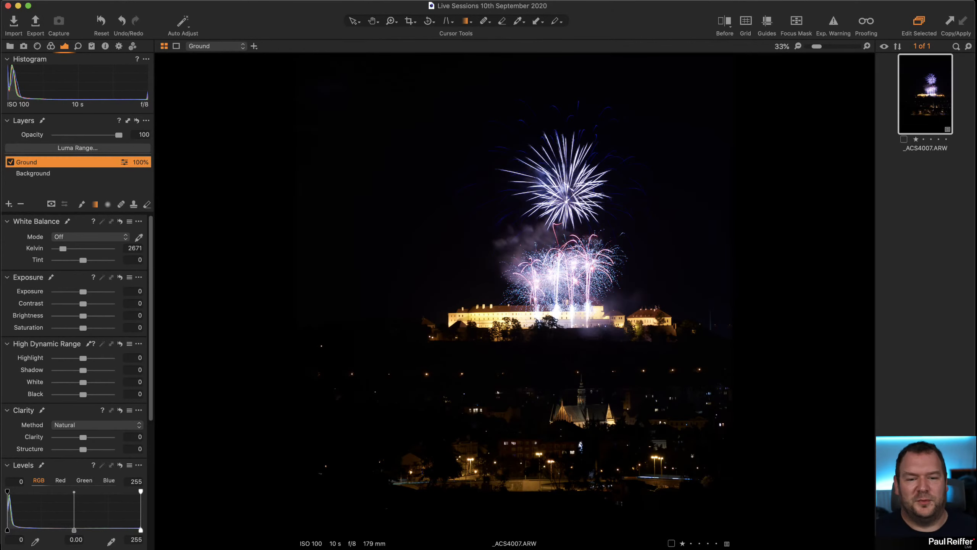
pyautogui.moveTo(548, 349); pyautogui.dragTo(549, 305)
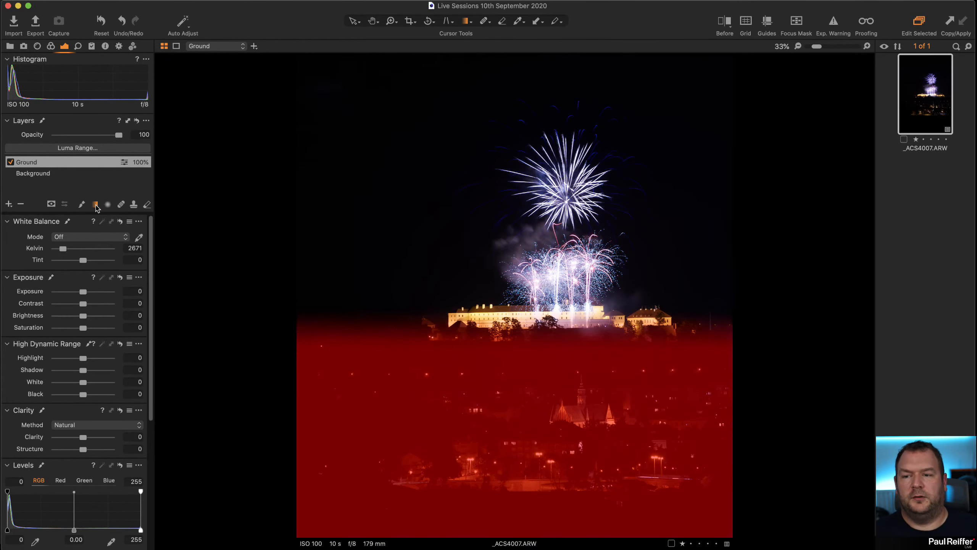
pyautogui.click(95, 204)
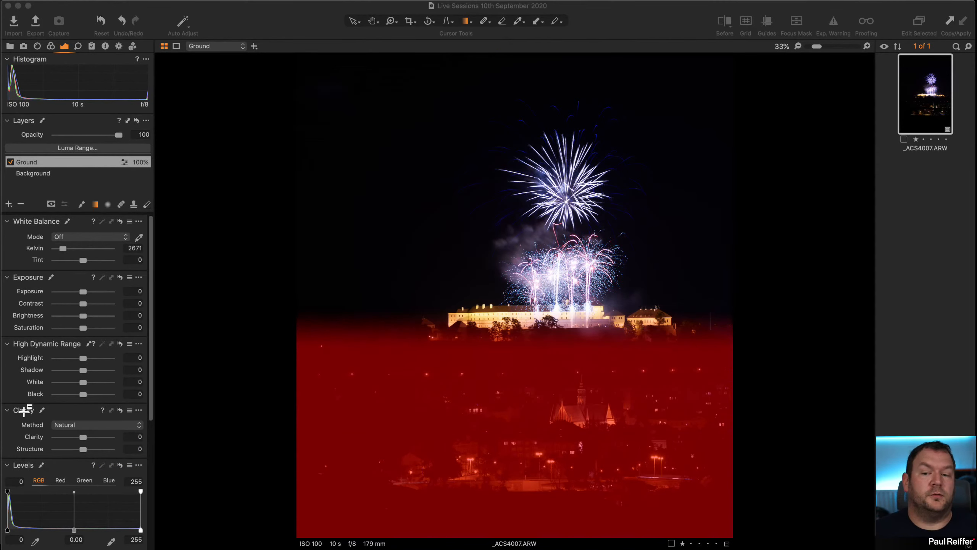
# With the mask overlay shown, widen the Ground layer's gradient so it fades from the lower fireworks down to the church
pyautogui.scroll(-1, 73, 411)
pyautogui.scroll(-8, 73, 411)
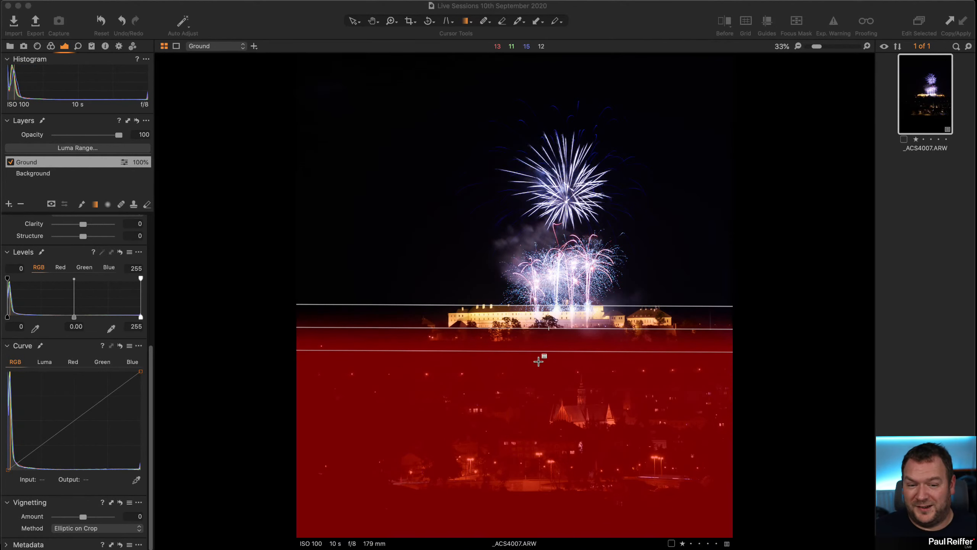
pyautogui.click(271, 288)
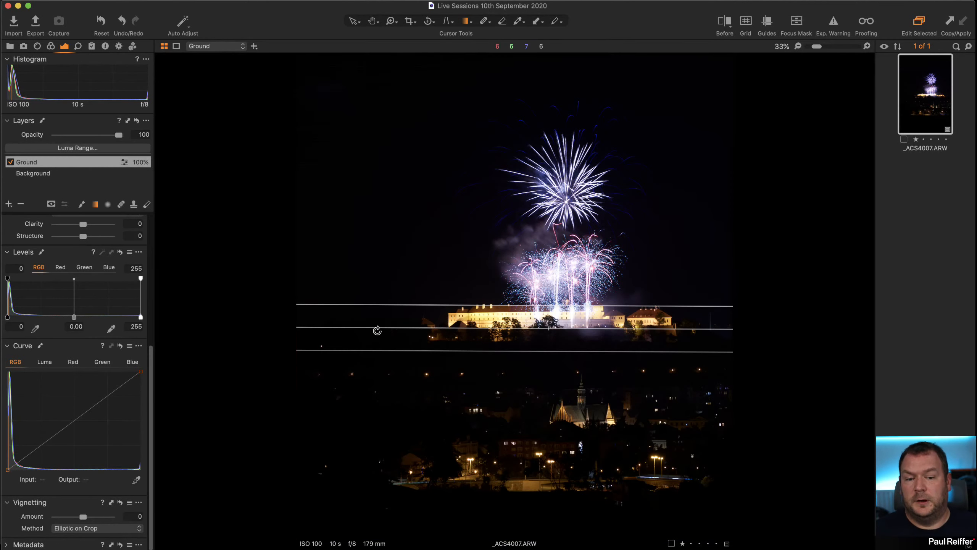
pyautogui.press('m')
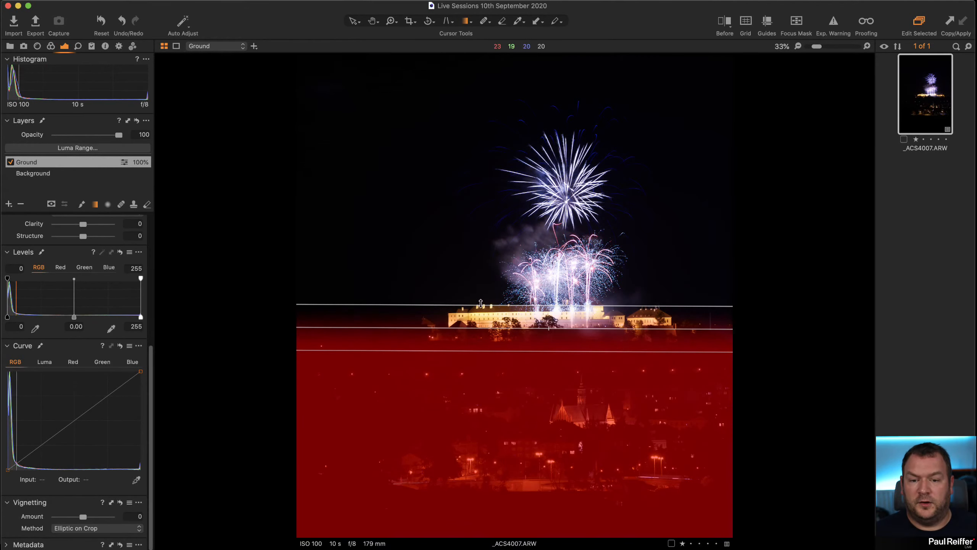
pyautogui.moveTo(535, 306); pyautogui.dragTo(520, 121)
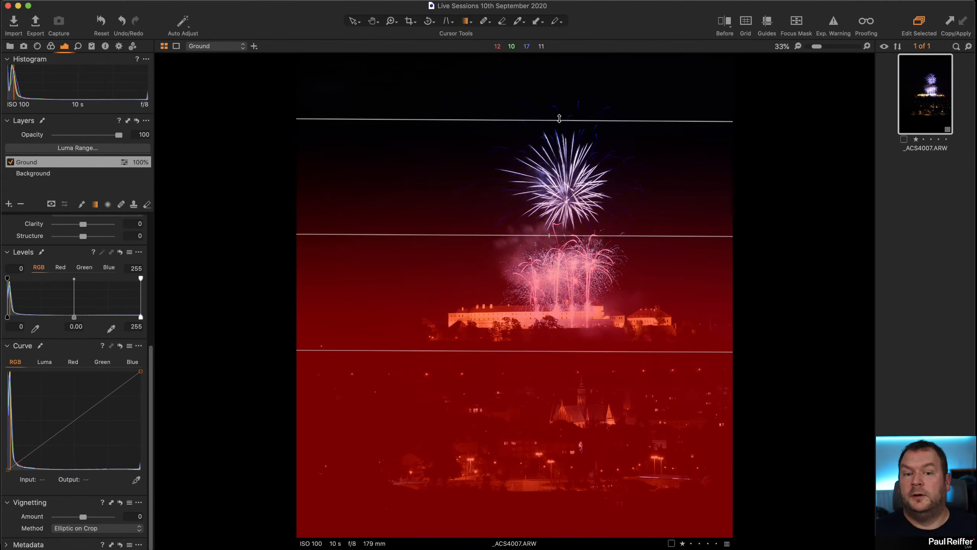
pyautogui.moveTo(559, 118); pyautogui.dragTo(551, 243)
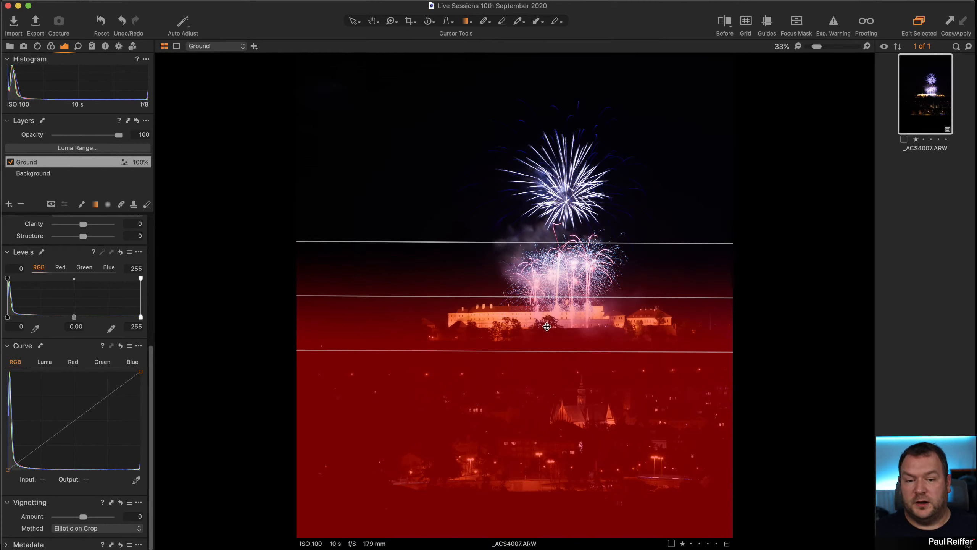
pyautogui.moveTo(544, 350); pyautogui.dragTo(544, 428)
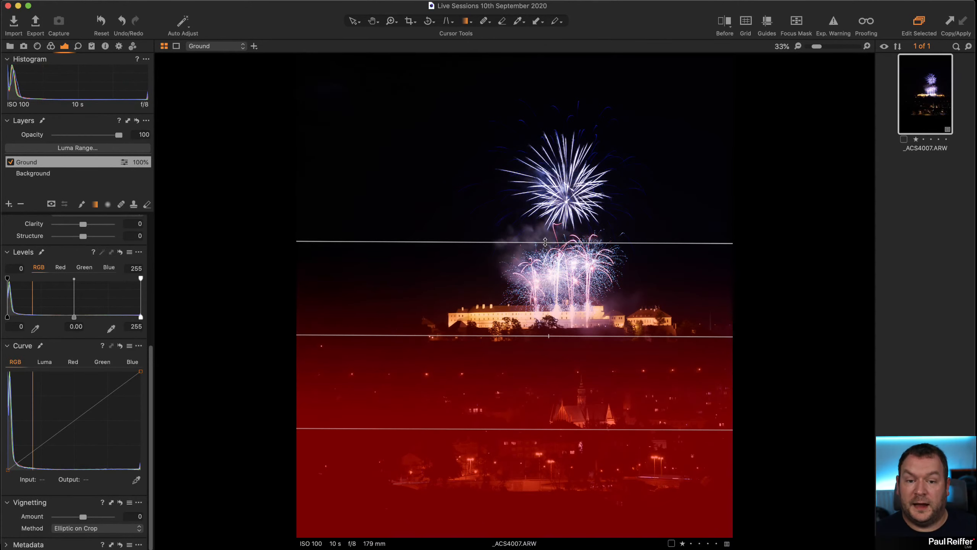
pyautogui.moveTo(545, 241); pyautogui.dragTo(547, 262)
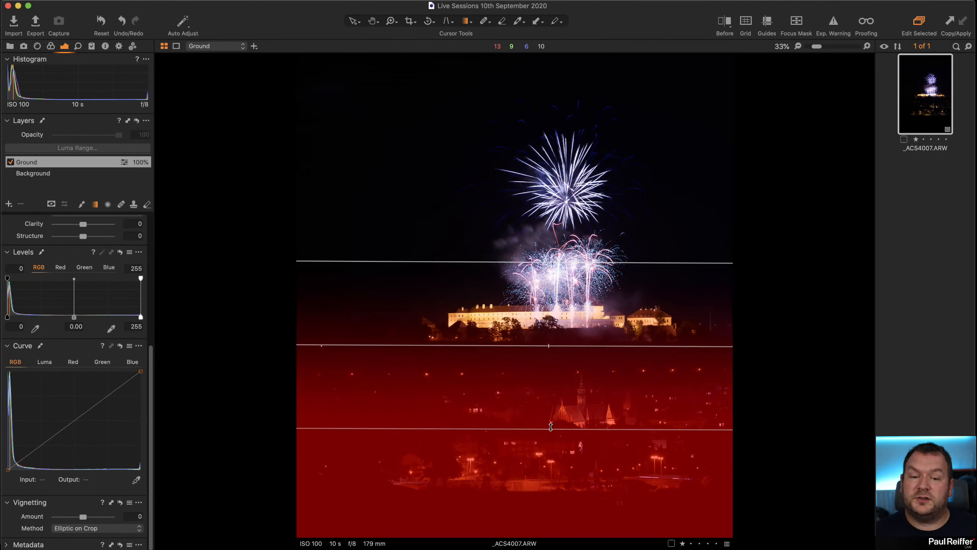
pyautogui.moveTo(551, 427); pyautogui.dragTo(551, 411)
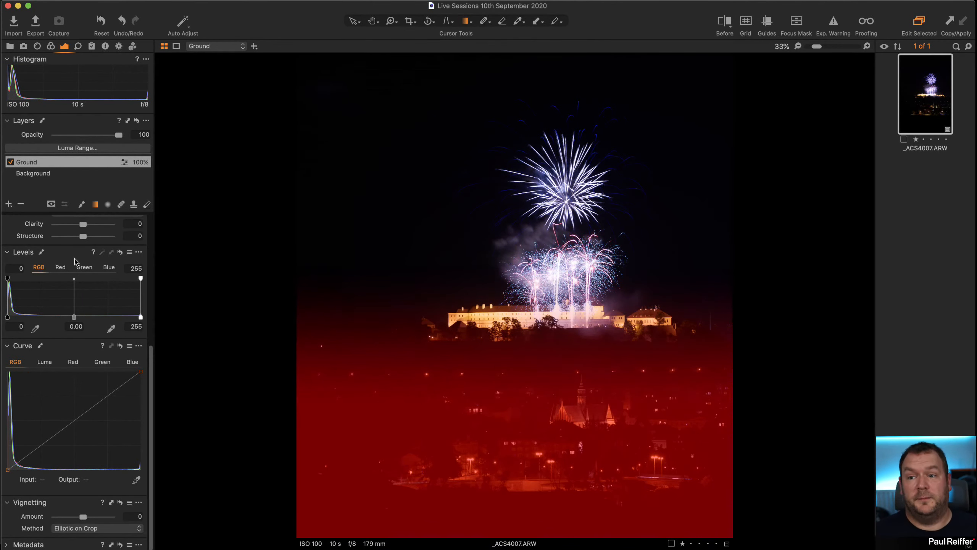
# Set High Dynamic Range Shadow to 50 on the Ground layer
pyautogui.scroll(1, 74, 255)
pyautogui.scroll(10, 71, 308)
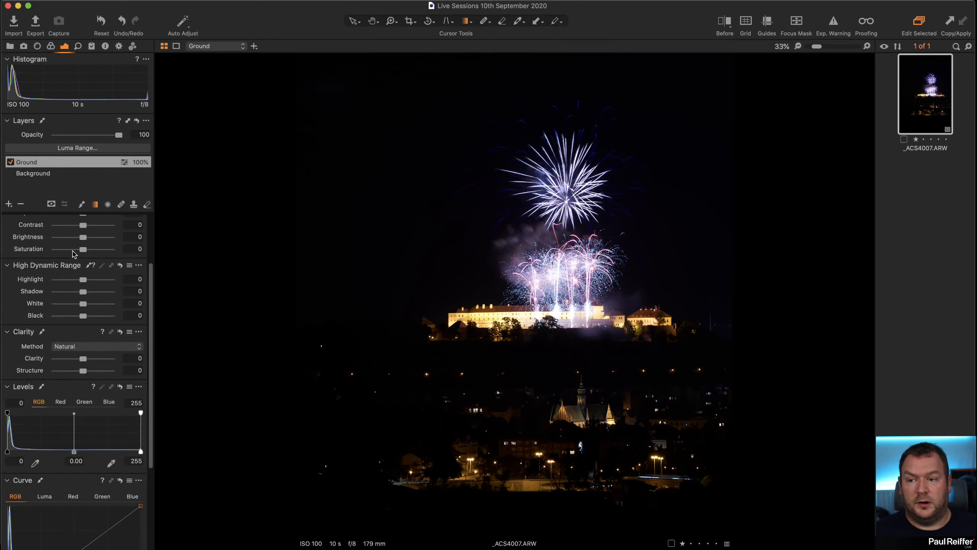
pyautogui.moveTo(85, 370); pyautogui.dragTo(98, 372)
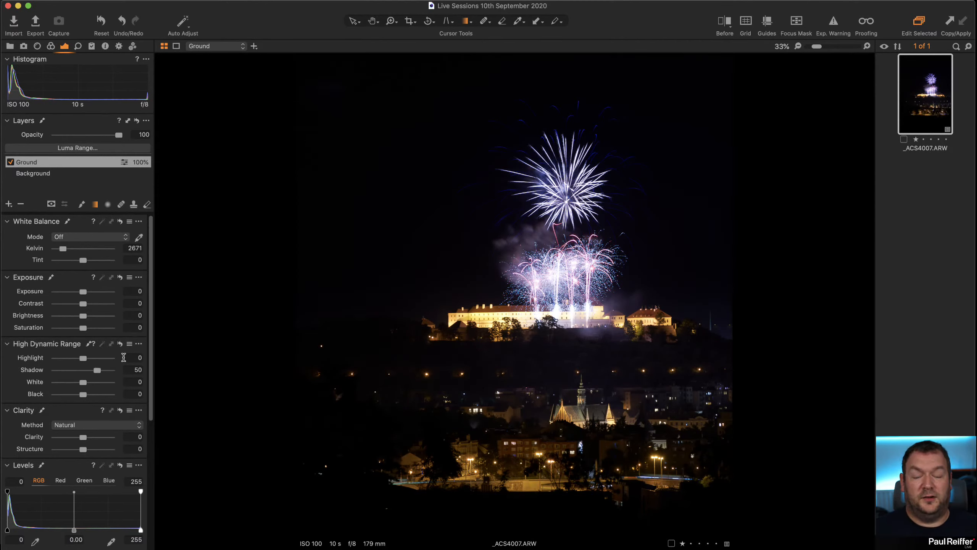
# Look through the photo's metadata, including the lens, camera and exposure details
pyautogui.click(105, 46)
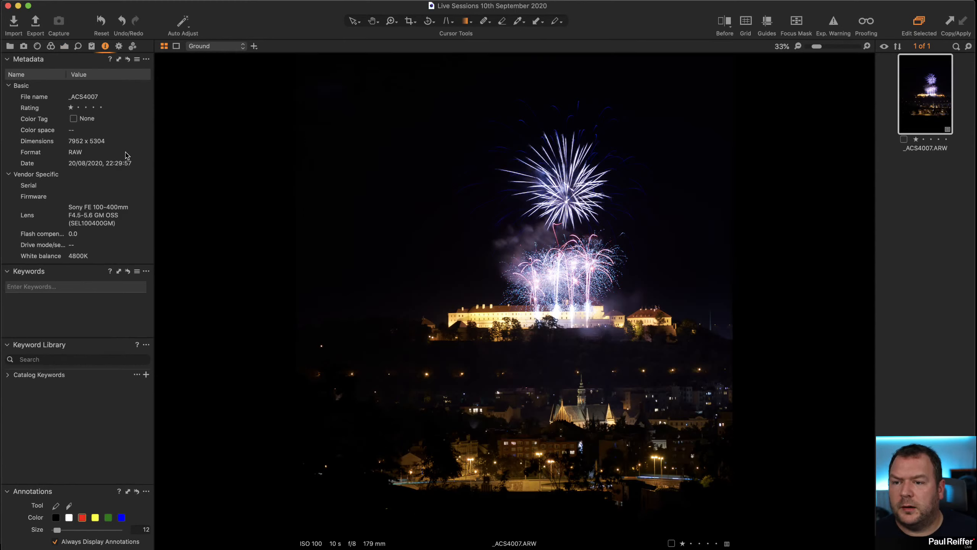
pyautogui.scroll(-5, 117, 186)
pyautogui.scroll(-1, 115, 187)
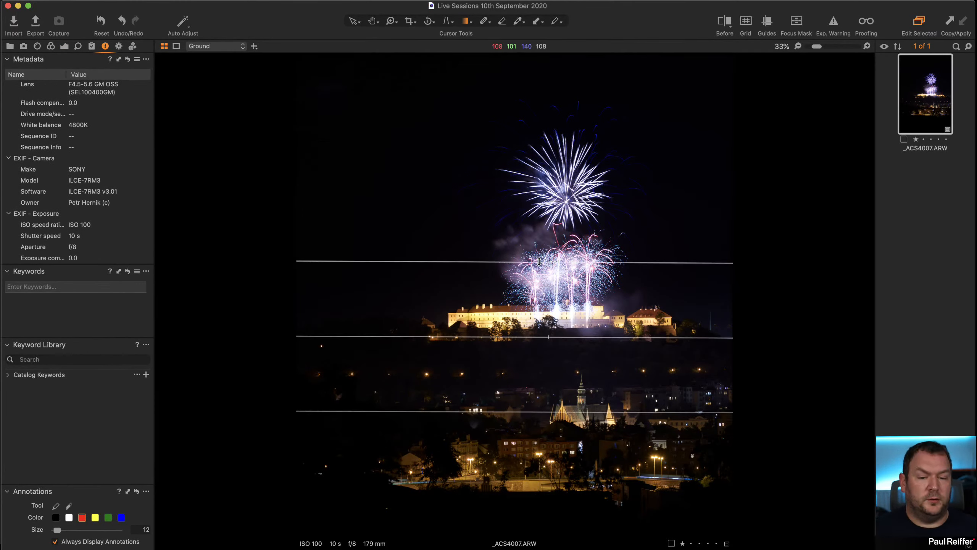
# Sharpen the Background layer with Amount 325, Radius 0.5 and Threshold 0.6, judging the result on the church at 200%
pyautogui.press('z')
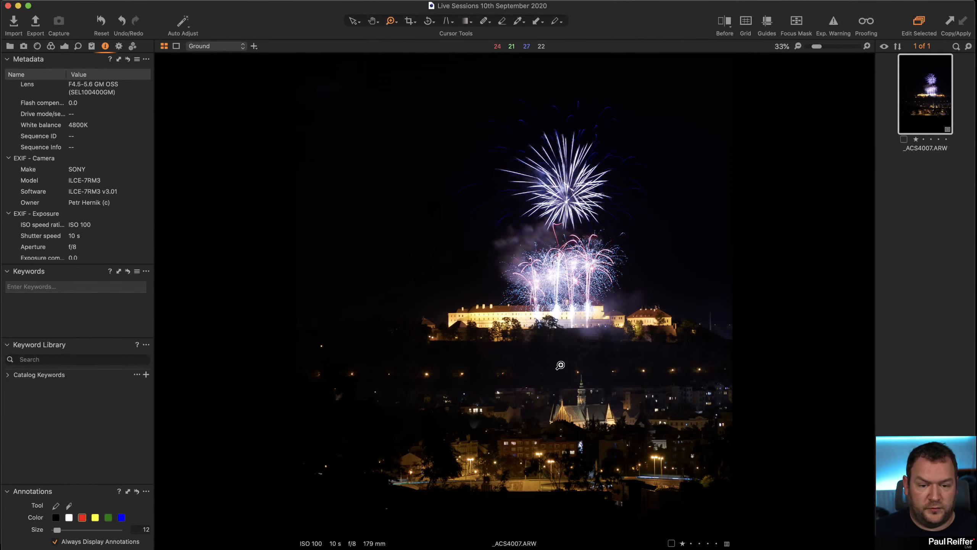
pyautogui.click(643, 424)
pyautogui.keyDown('alt'); pyautogui.click(585, 376); pyautogui.keyUp('alt')
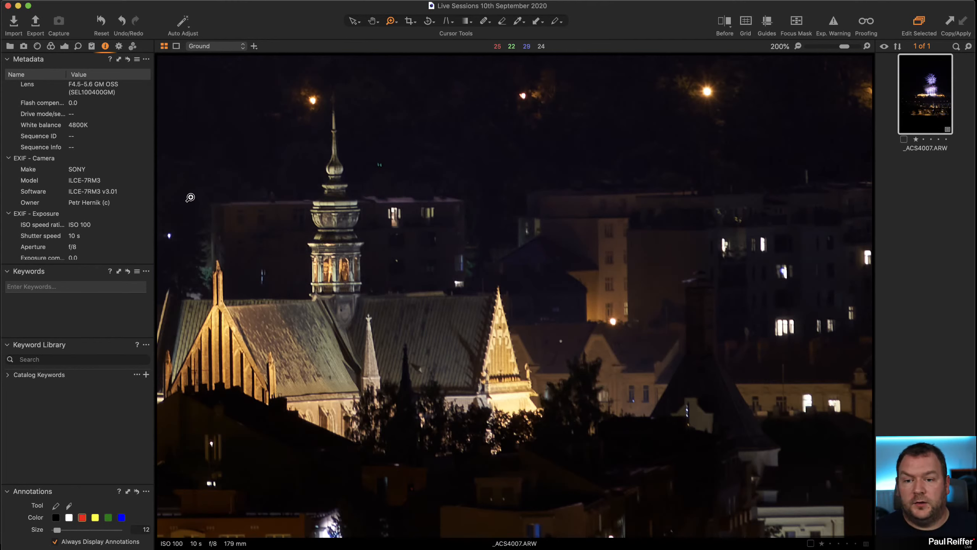
pyautogui.click(79, 47)
pyautogui.click(46, 127)
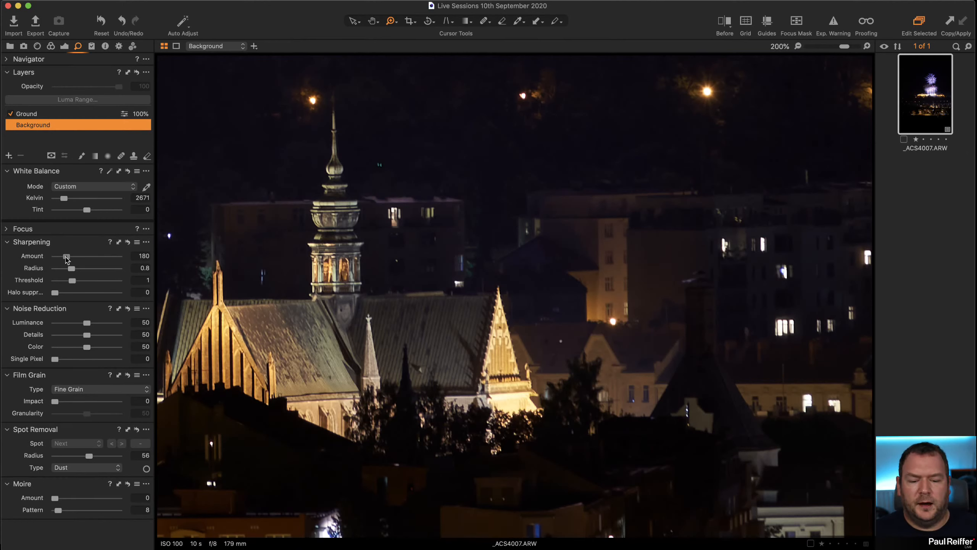
pyautogui.moveTo(67, 259); pyautogui.dragTo(75, 261)
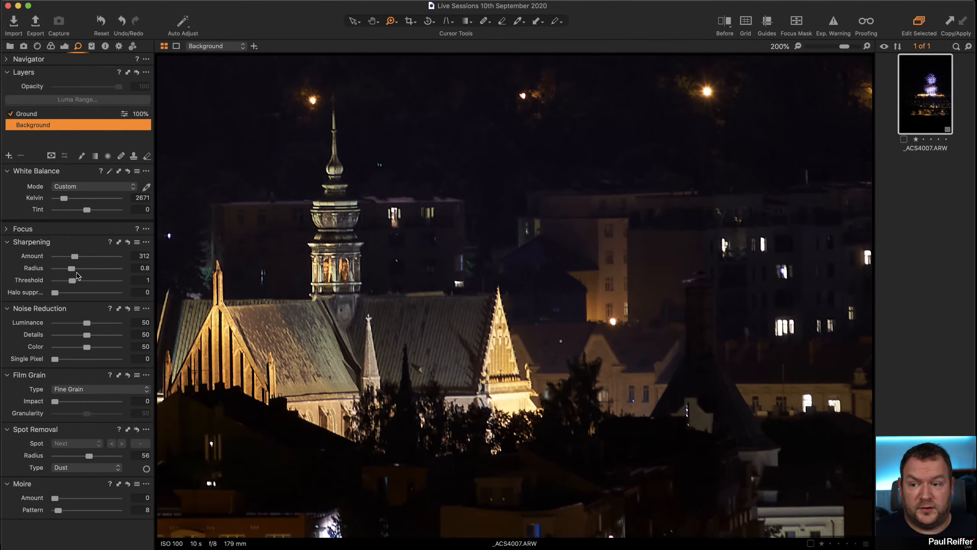
pyautogui.moveTo(72, 281); pyautogui.dragTo(76, 256)
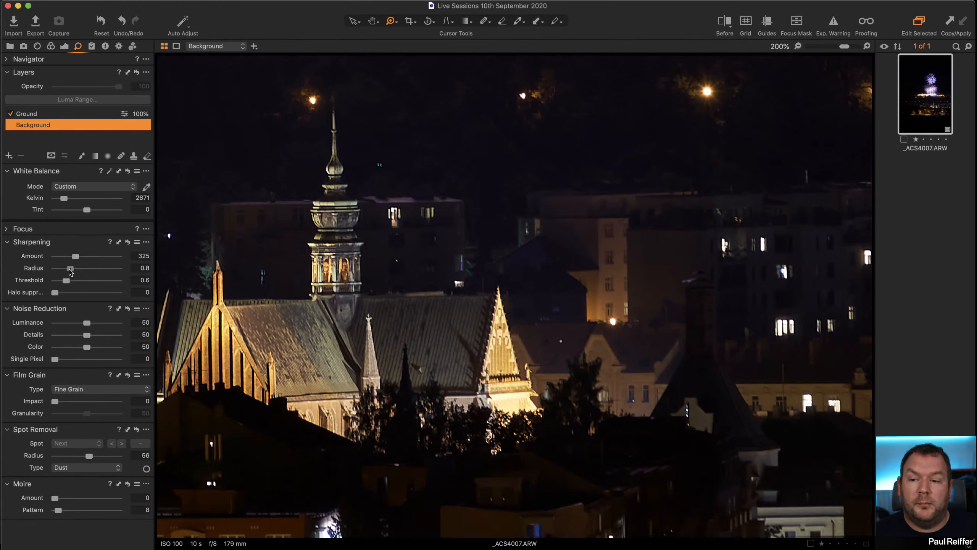
pyautogui.moveTo(69, 270); pyautogui.dragTo(63, 270)
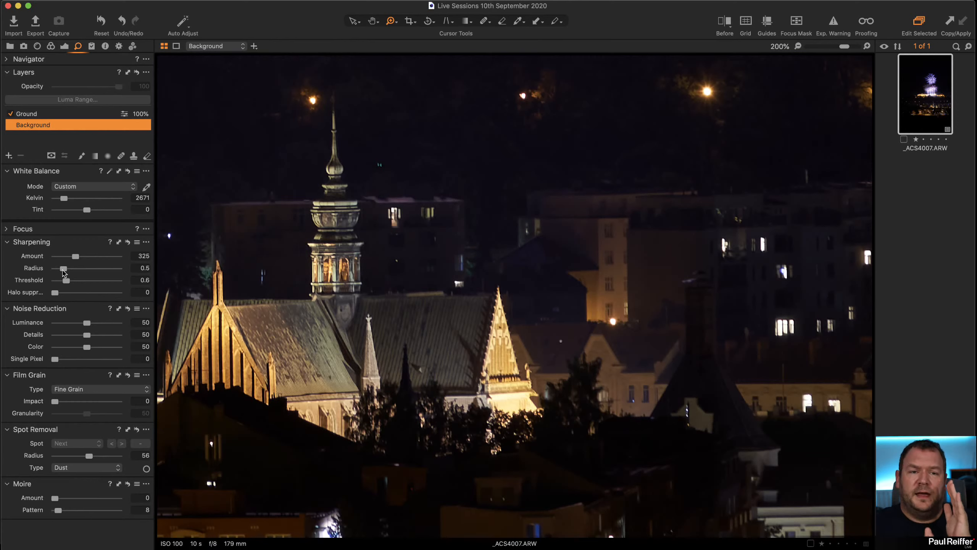
# Compare the adjusted sharpening with the default sharpening on the church at 200% and 300% magnification
pyautogui.click(129, 243)
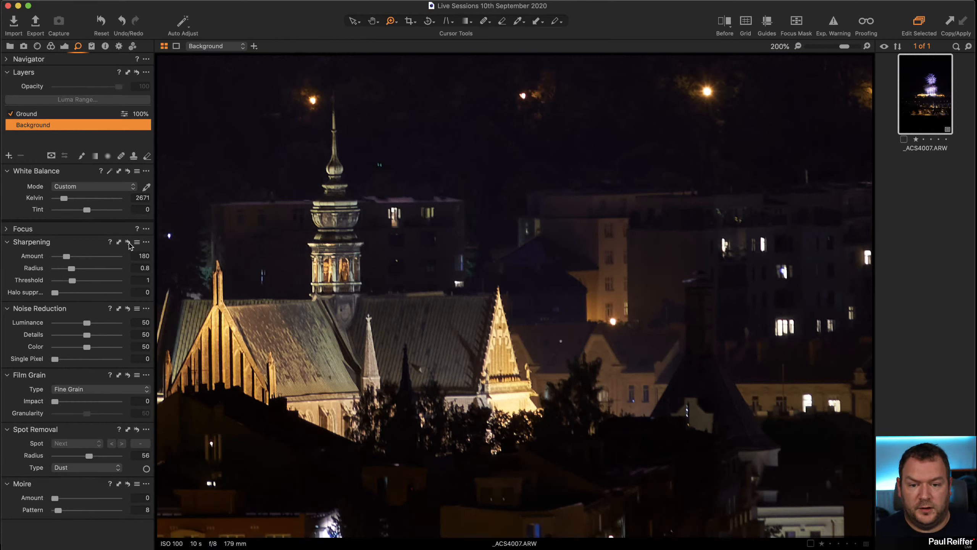
pyautogui.click(493, 338)
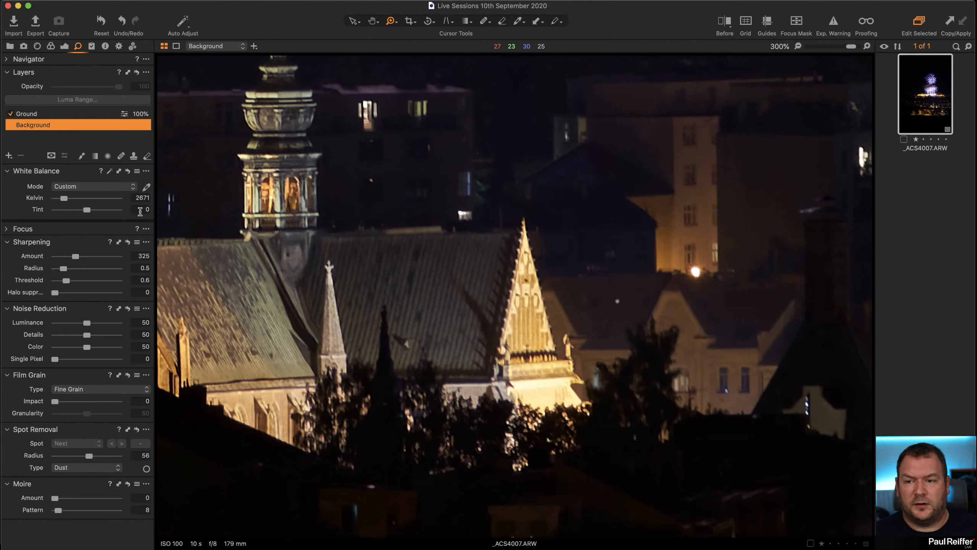
pyautogui.click(129, 243)
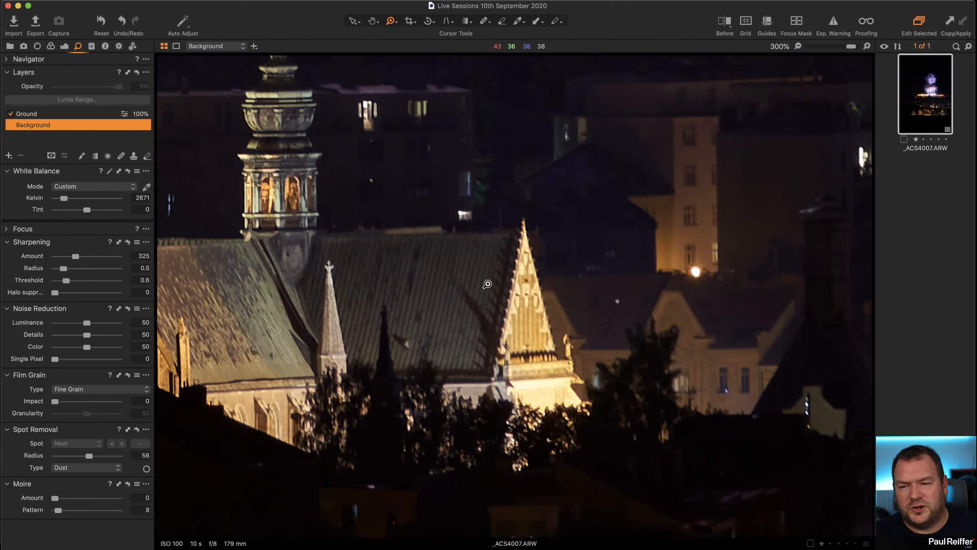
# Set the Background layer's sharpening Amount to 389
pyautogui.moveTo(76, 256); pyautogui.dragTo(81, 257)
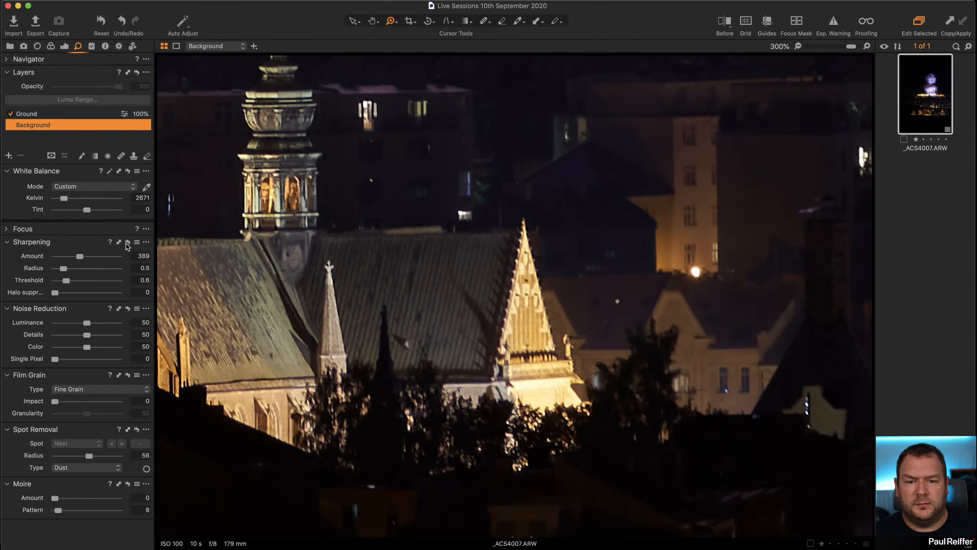
pyautogui.keyDown('alt'); pyautogui.click(477, 273); pyautogui.keyUp('alt')
pyautogui.keyDown('alt'); pyautogui.click(477, 272); pyautogui.keyUp('alt')
pyautogui.keyDown('alt'); pyautogui.click(478, 273); pyautogui.keyUp('alt')
pyautogui.keyDown('alt'); pyautogui.click(477, 273); pyautogui.keyUp('alt')
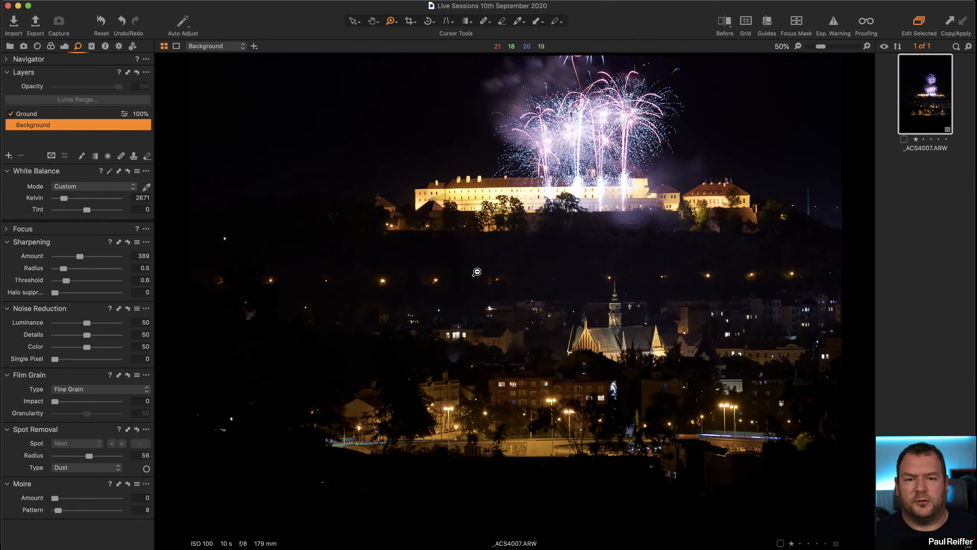
# Set the Ground layer's white balance to Kelvin 2242 and Tint 6.5, checking the effect on the town and castle
pyautogui.keyDown('alt'); pyautogui.click(478, 272); pyautogui.keyUp('alt')
pyautogui.keyDown('alt'); pyautogui.click(578, 328); pyautogui.keyUp('alt')
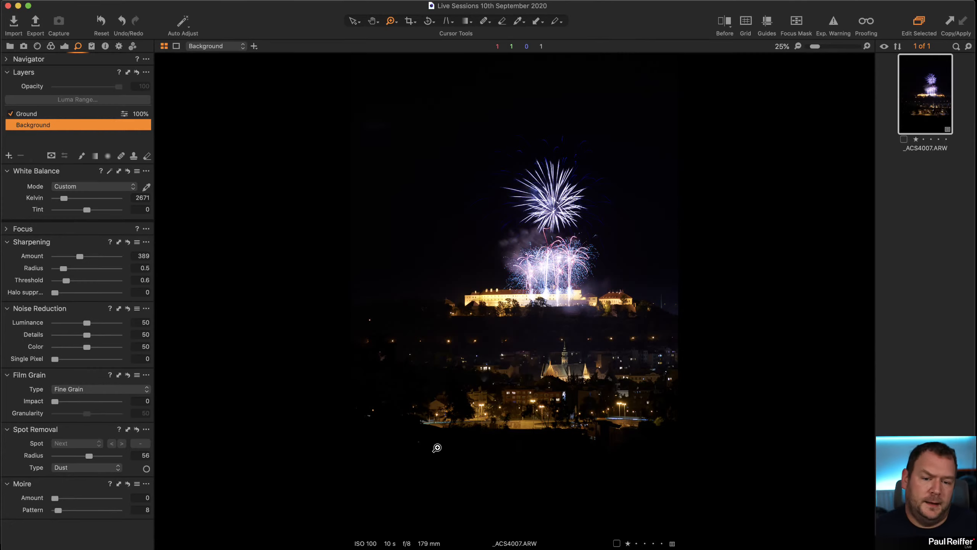
pyautogui.click(45, 115)
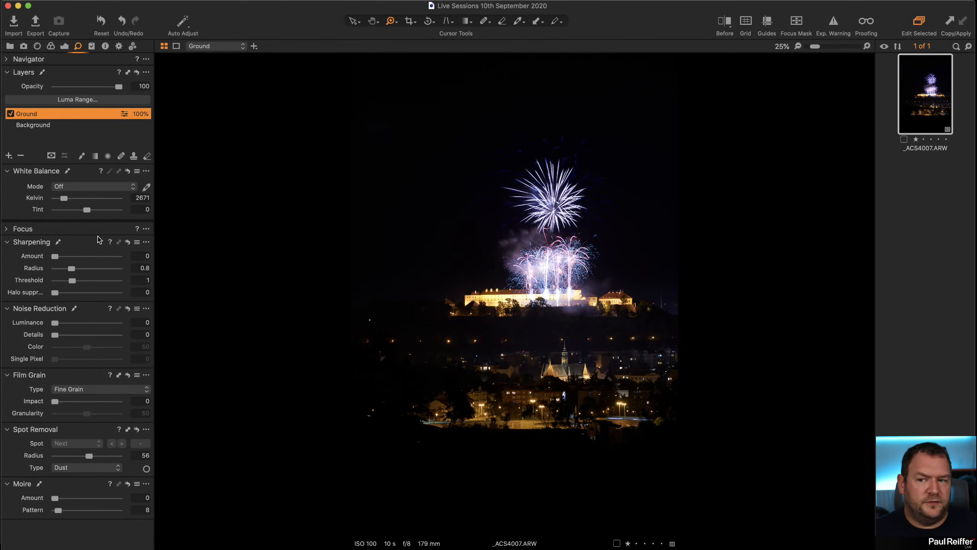
pyautogui.moveTo(86, 210); pyautogui.dragTo(61, 202)
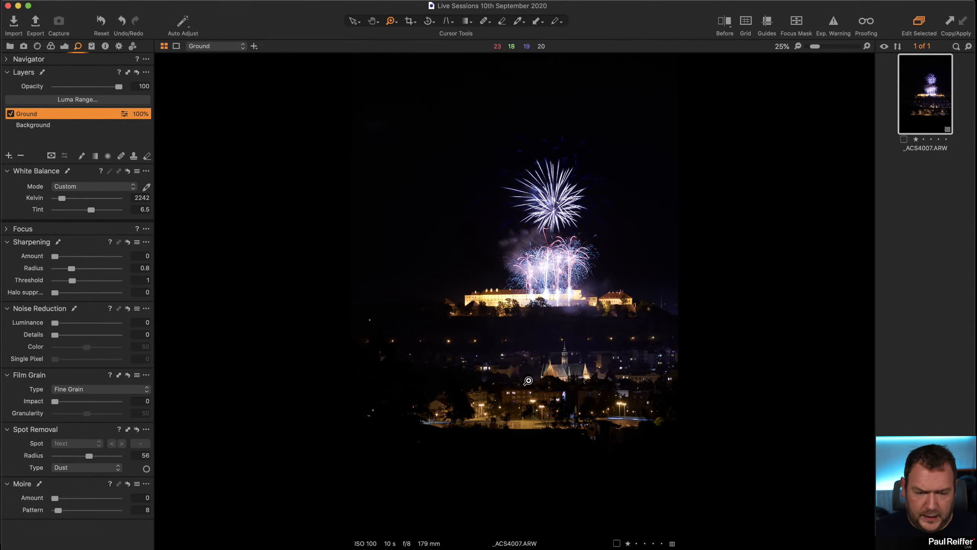
pyautogui.click(532, 367)
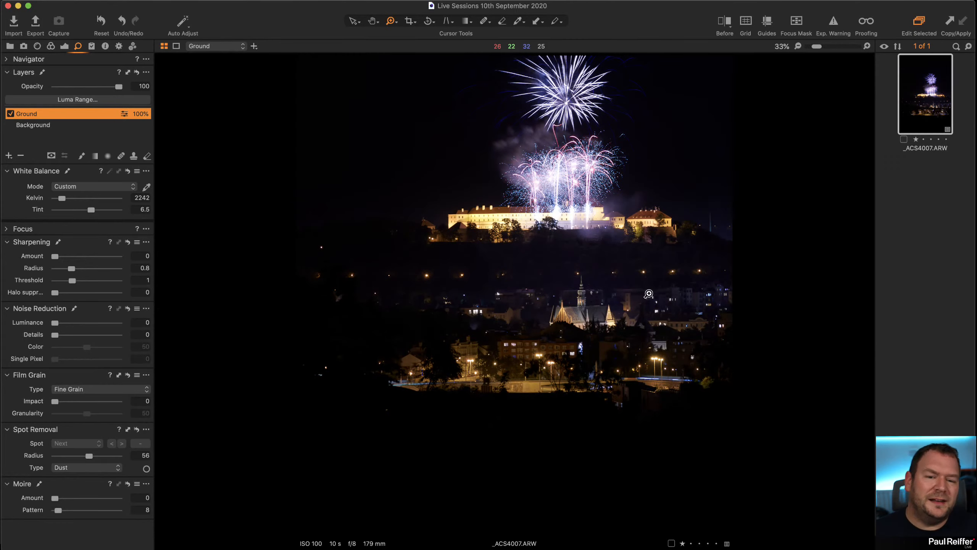
pyautogui.click(537, 285)
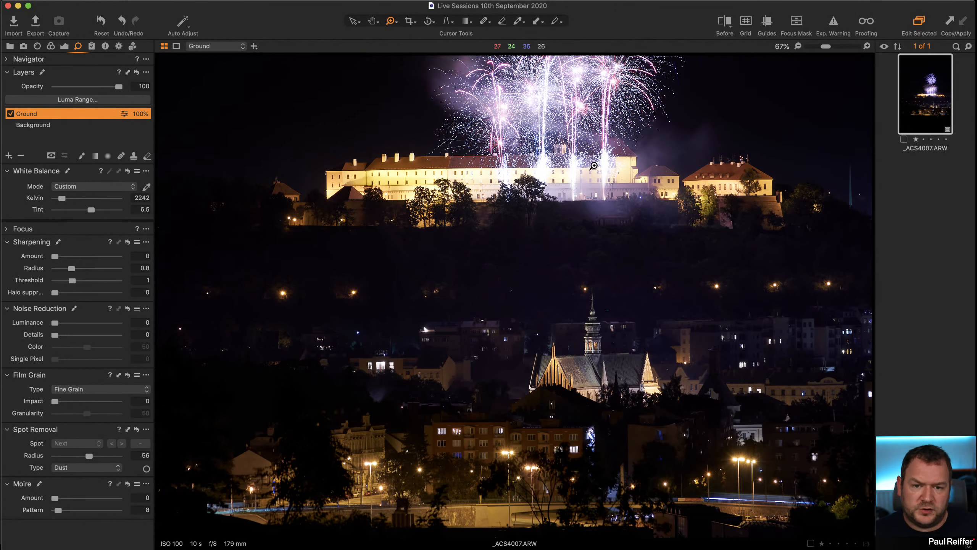
pyautogui.keyDown('alt'); pyautogui.click(628, 278); pyautogui.keyUp('alt')
pyautogui.keyDown('alt'); pyautogui.click(628, 278); pyautogui.keyUp('alt')
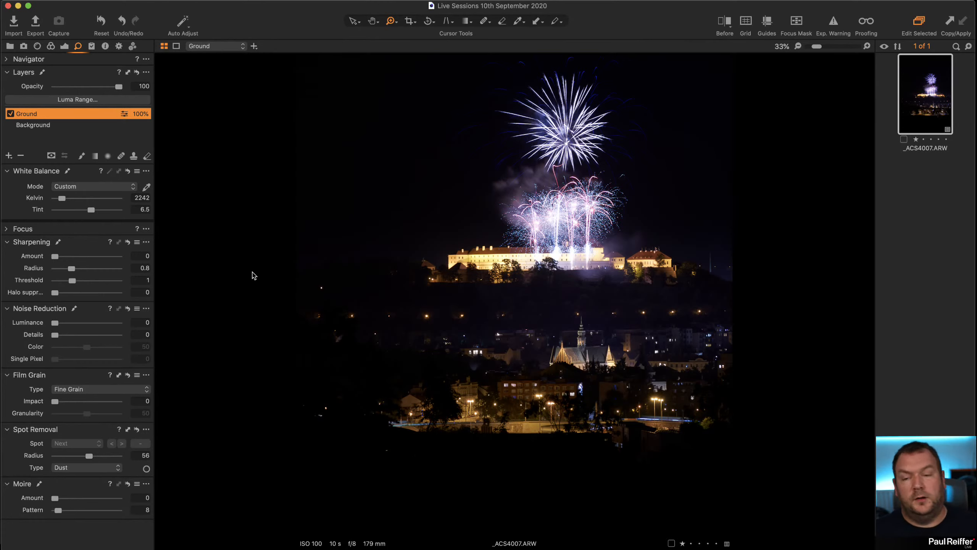
# Add a new adjustment layer and name it "Clarity Band"
pyautogui.click(9, 155)
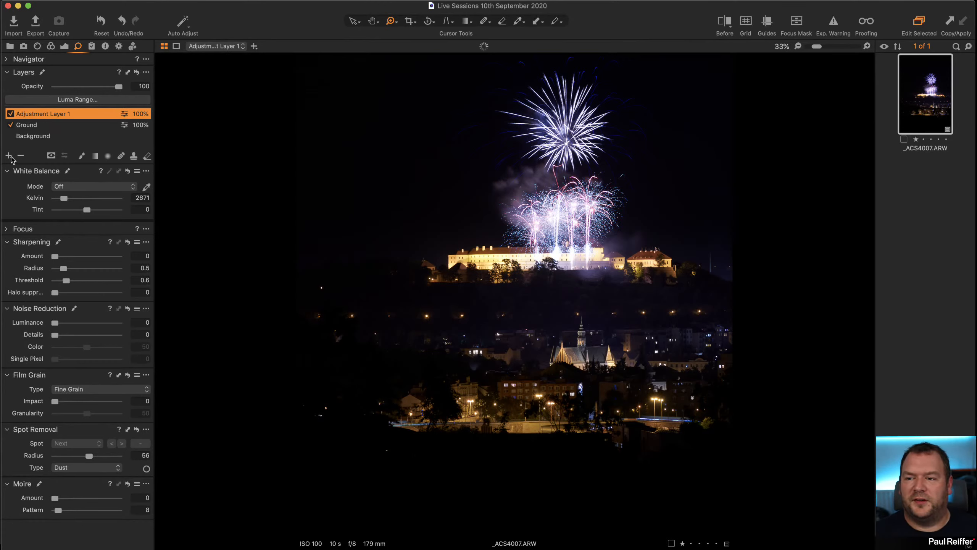
pyautogui.doubleClick(45, 113)
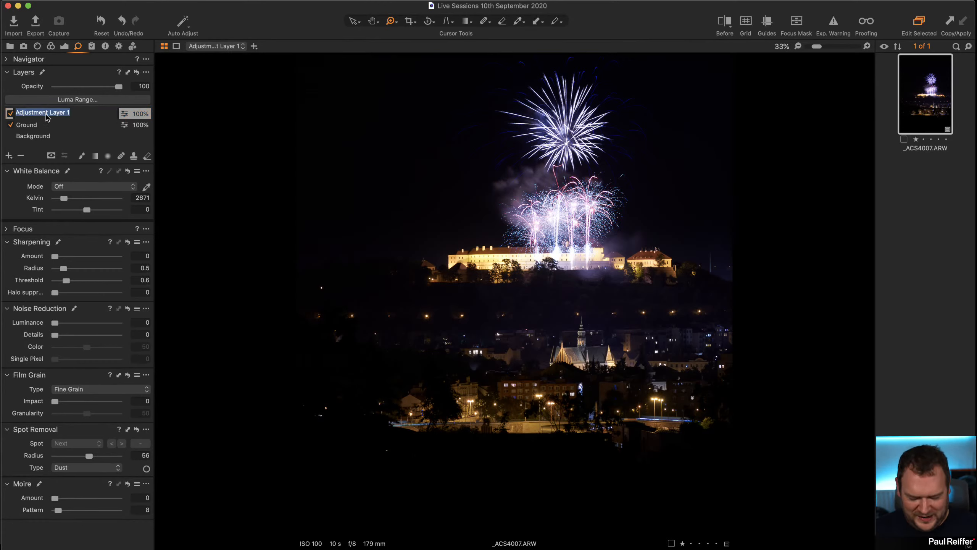
pyautogui.write('Clarity Band')
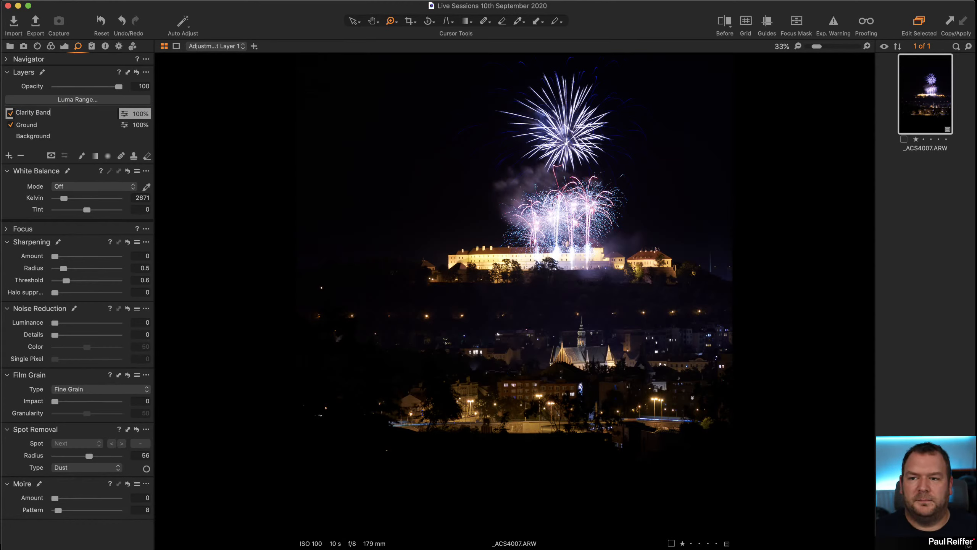
pyautogui.press('Return')
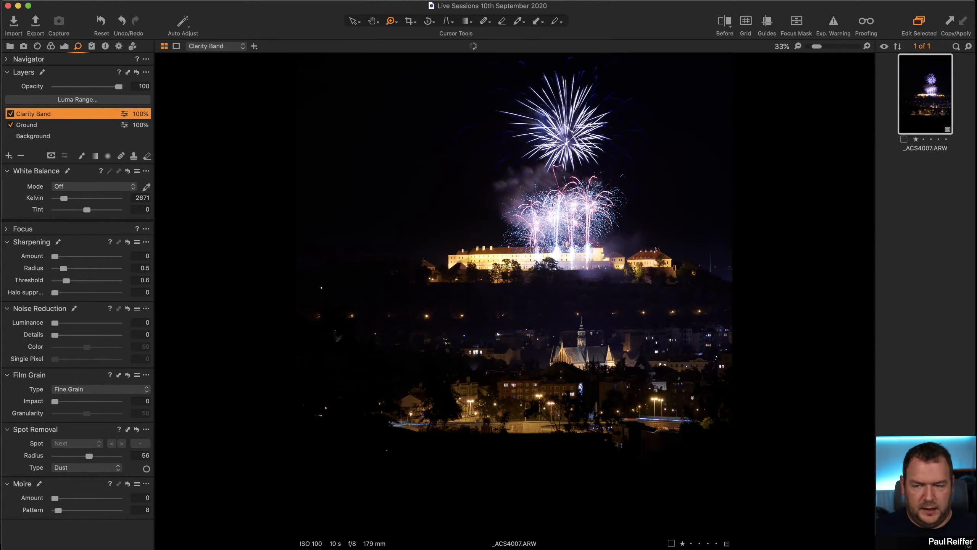
# Brush a mask on the Clarity Band layer across the dark hillside and church, between the castle and the lower street buildings
pyautogui.press('b')
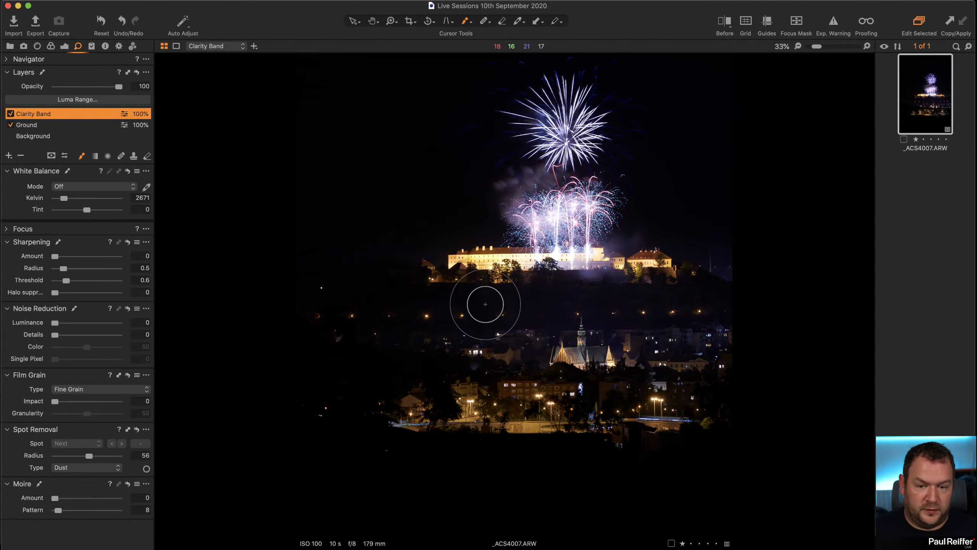
pyautogui.moveTo(485, 304)
pyautogui.mouseDown()
pyautogui.moveTo(289, 300)
pyautogui.moveTo(680, 300)
pyautogui.moveTo(643, 291)
pyautogui.moveTo(731, 309)
pyautogui.moveTo(318, 303)
pyautogui.moveTo(352, 321)
pyautogui.moveTo(547, 332)
pyautogui.moveTo(462, 350)
pyautogui.moveTo(745, 338)
pyautogui.moveTo(700, 341)
pyautogui.mouseUp()
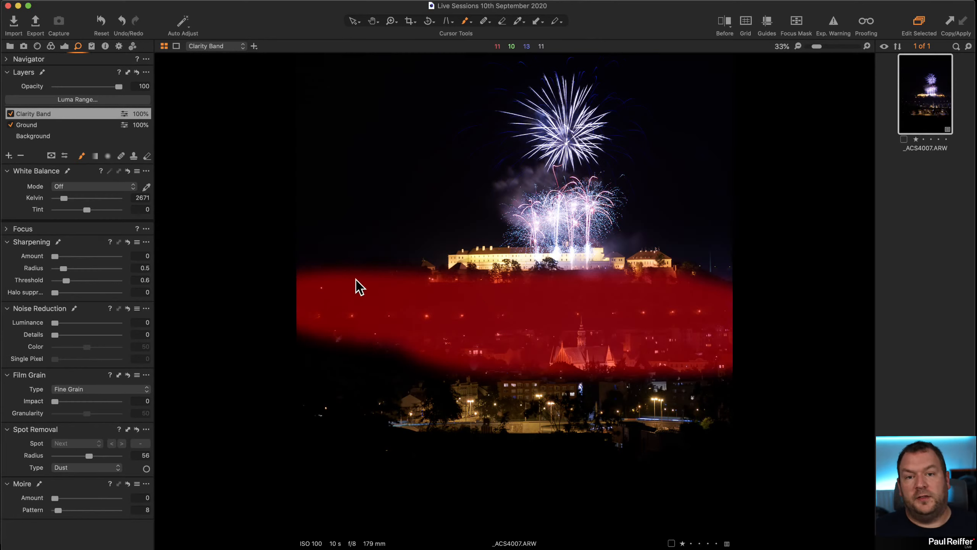
pyautogui.press('z')
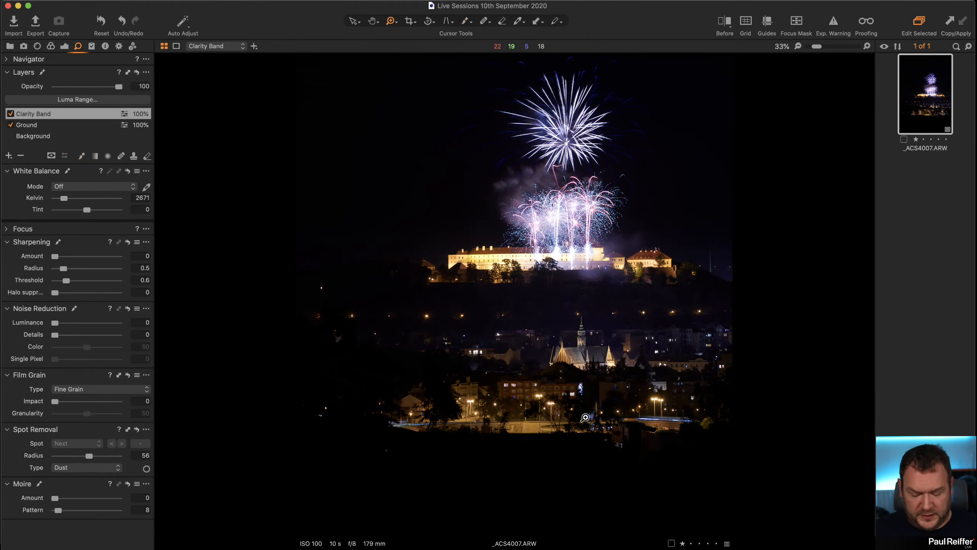
pyautogui.click(585, 417)
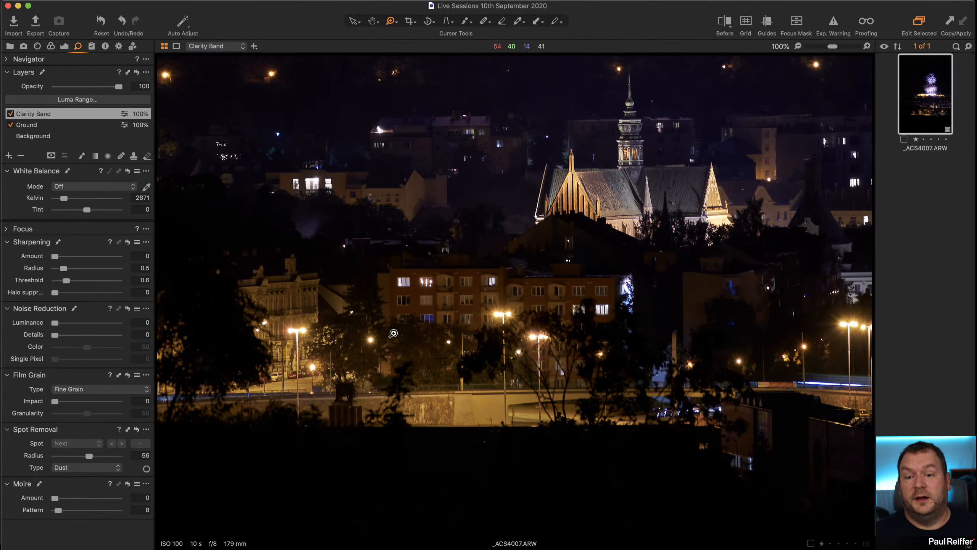
pyautogui.keyDown('alt'); pyautogui.click(579, 308); pyautogui.keyUp('alt')
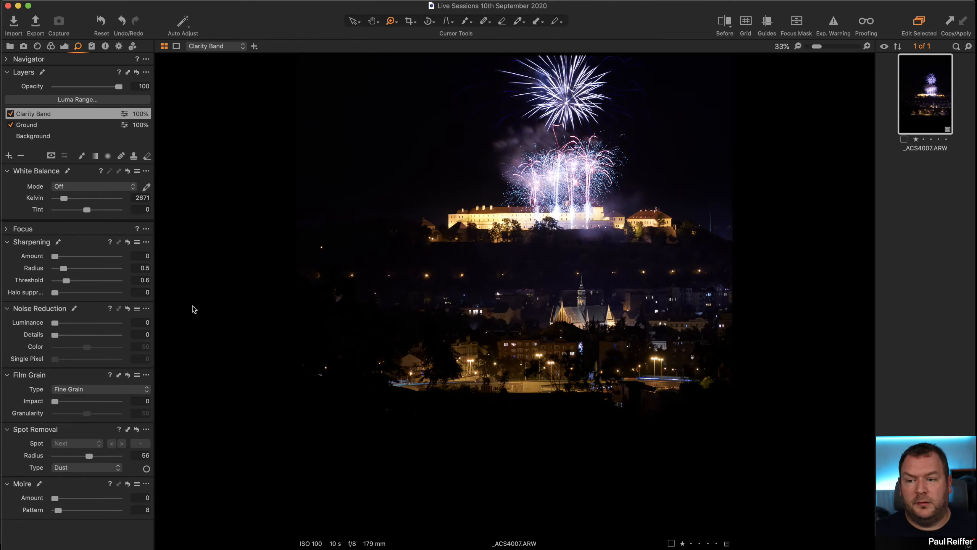
# Try the Clarity Band layer's Clarity at 77 with the Natural method, comparing it with the unadjusted state
pyautogui.click(65, 46)
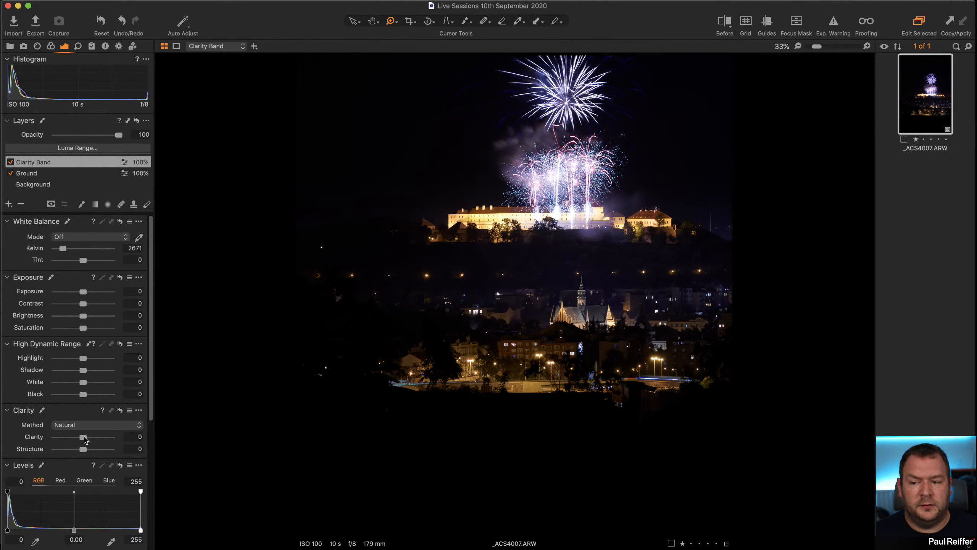
pyautogui.moveTo(83, 438); pyautogui.dragTo(104, 438)
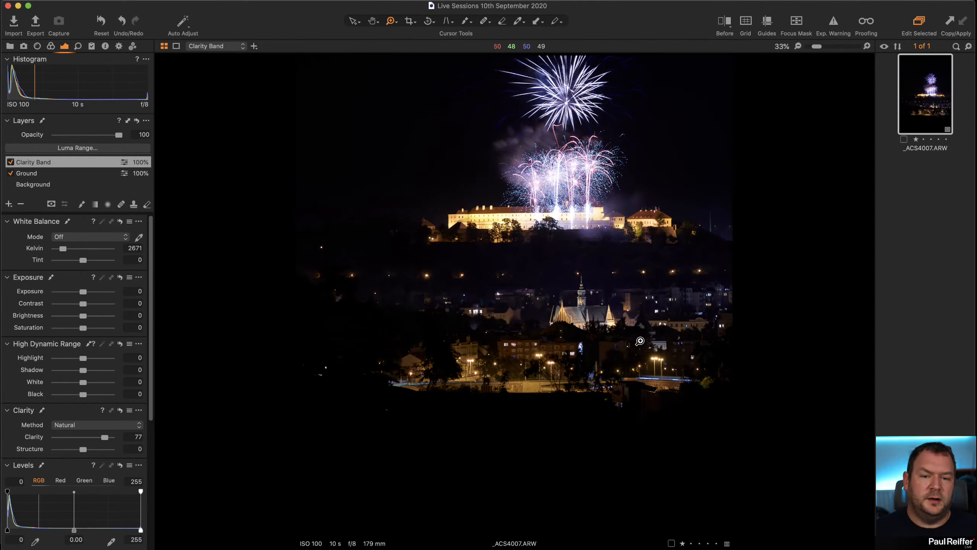
pyautogui.click(579, 298)
pyautogui.click(544, 284)
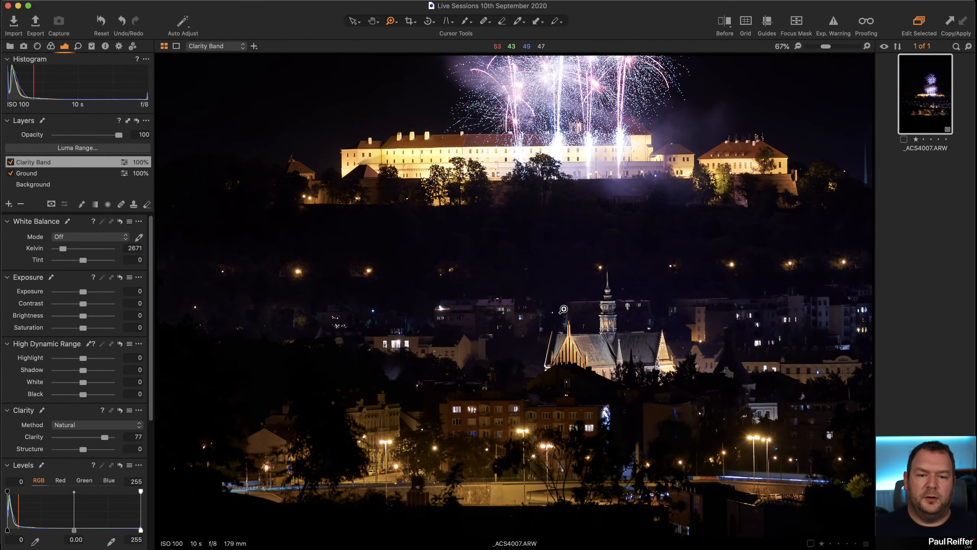
pyautogui.click(120, 410)
pyautogui.keyDown('alt'); pyautogui.click(120, 411); pyautogui.keyUp('alt')
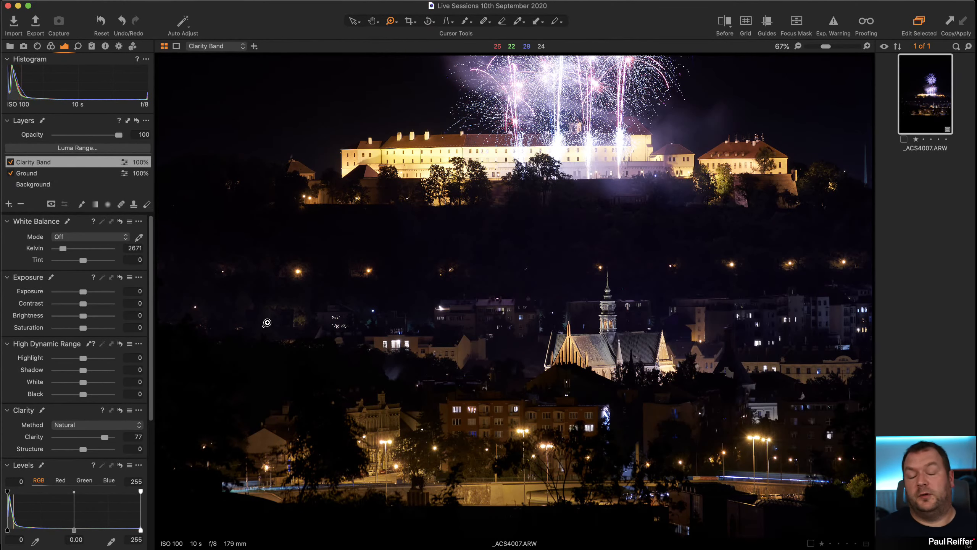
# Set the Clarity Band layer's Clarity to 32, judging the effect on the church at 200%
pyautogui.click(620, 325)
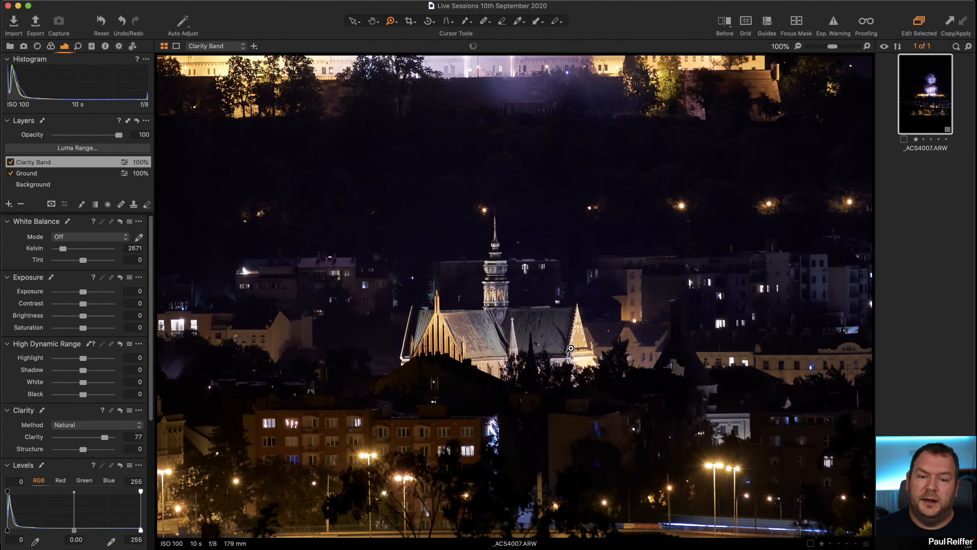
pyautogui.click(577, 312)
pyautogui.click(539, 303)
pyautogui.keyDown('alt'); pyautogui.click(501, 294); pyautogui.keyUp('alt')
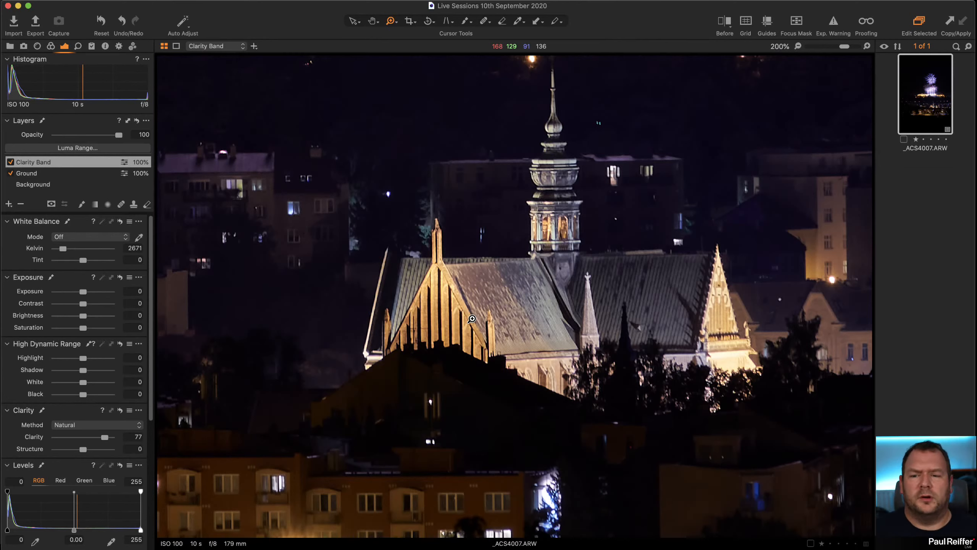
pyautogui.moveTo(100, 440); pyautogui.dragTo(92, 441)
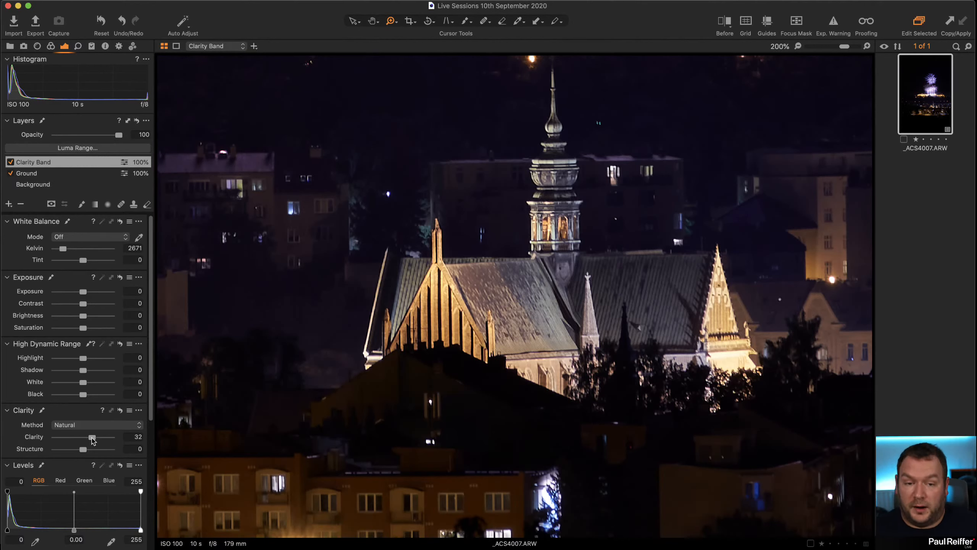
pyautogui.keyDown('alt'); pyautogui.click(452, 357); pyautogui.keyUp('alt')
pyautogui.keyDown('alt'); pyautogui.click(504, 340); pyautogui.keyUp('alt')
pyautogui.keyDown('alt'); pyautogui.click(504, 340); pyautogui.keyUp('alt')
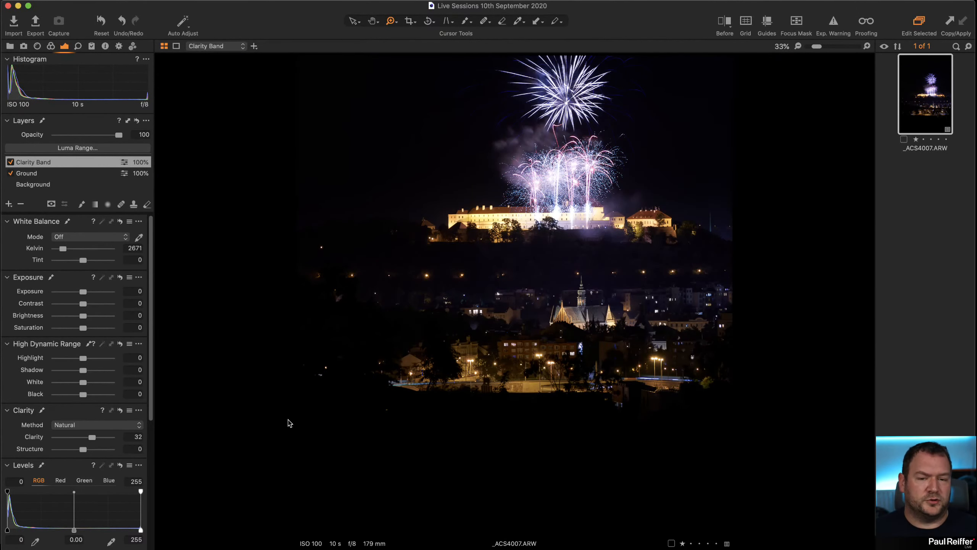
# Set the Clarity Band layer's white balance to Kelvin 2853 and Tint -1.4, viewing the whole photo
pyautogui.keyDown('alt'); pyautogui.click(520, 332); pyautogui.keyUp('alt')
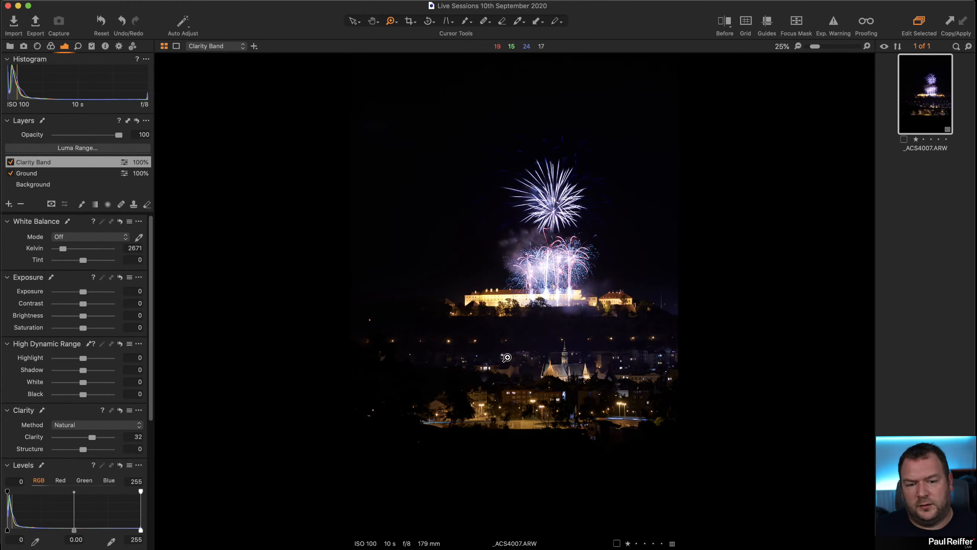
pyautogui.moveTo(63, 249); pyautogui.dragTo(64, 252)
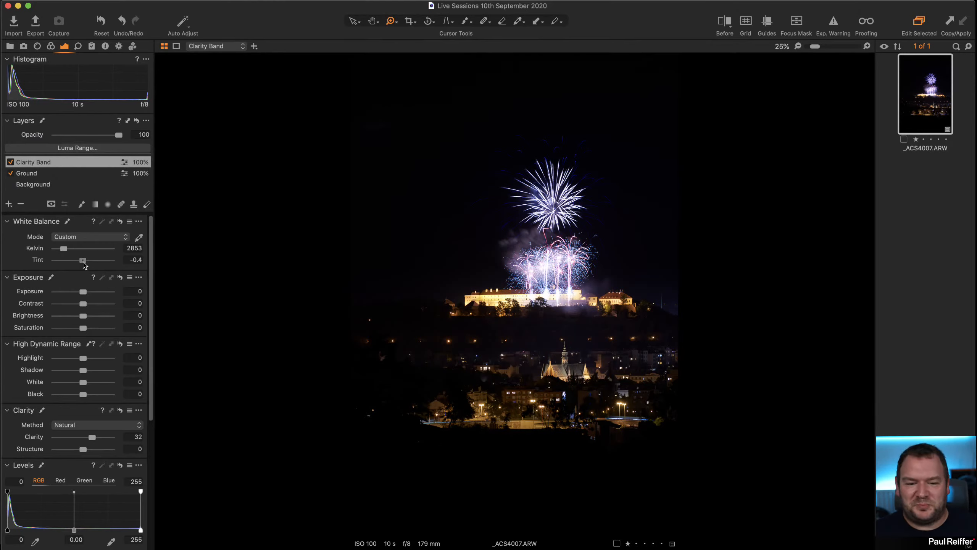
pyautogui.moveTo(84, 265); pyautogui.dragTo(84, 265)
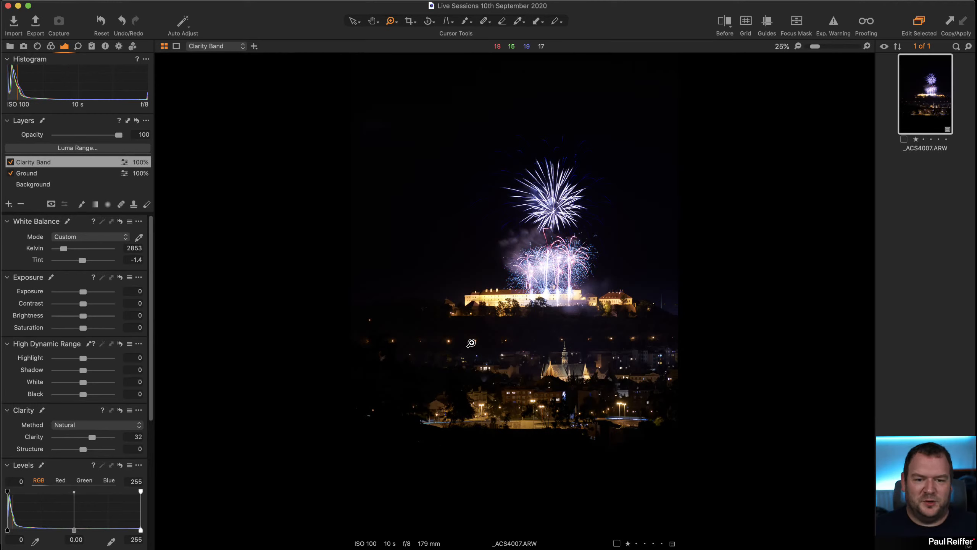
# Examine the masks of the Ground and Clarity Band layers to compare the areas they cover
pyautogui.click(58, 176)
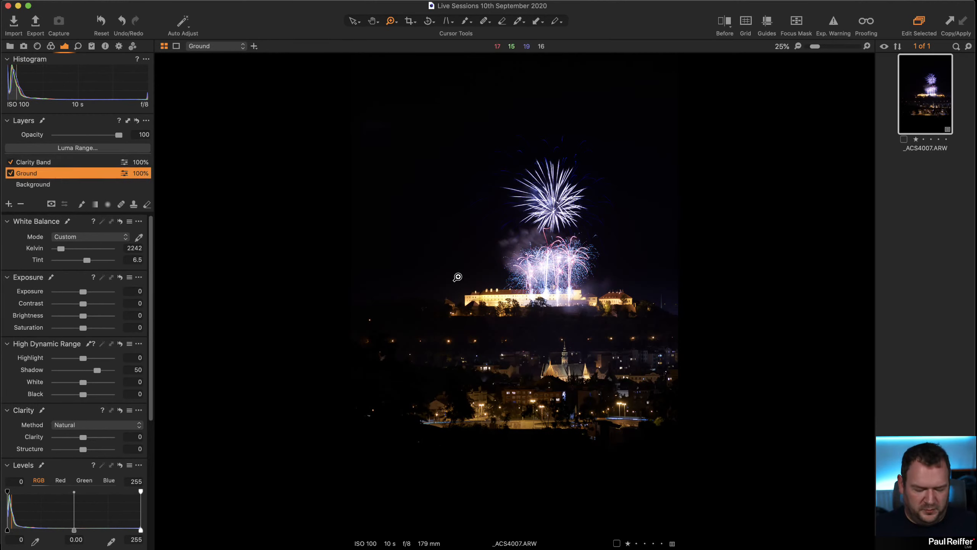
pyautogui.press('m')
pyautogui.click(69, 163)
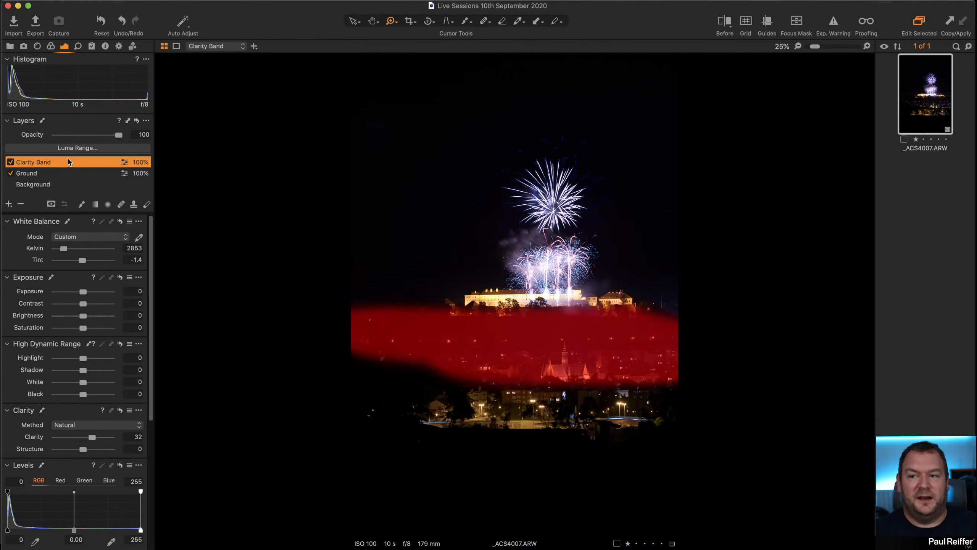
pyautogui.press('m')
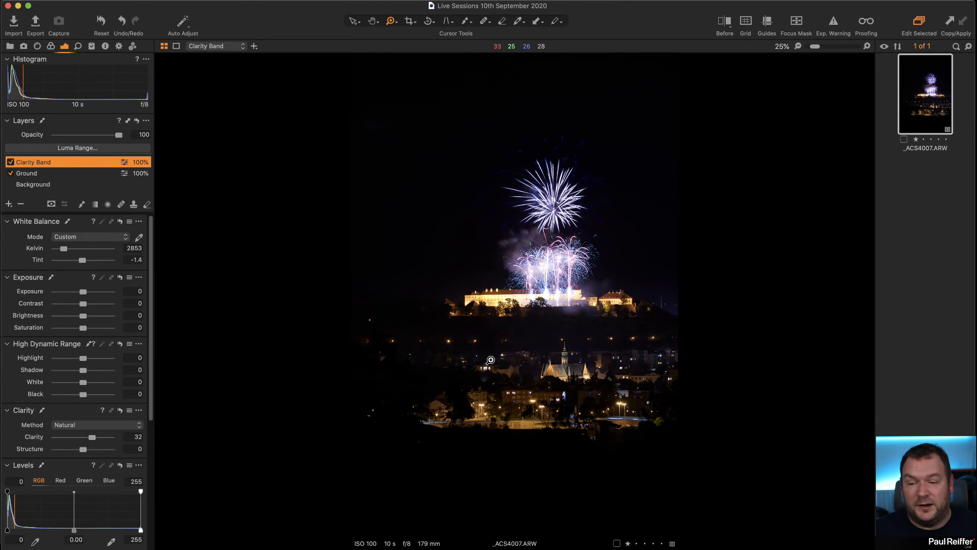
# Set the Background layer's Structure to 13, with the view enlarged on the buildings and street below the church
pyautogui.click(560, 363)
pyautogui.click(560, 303)
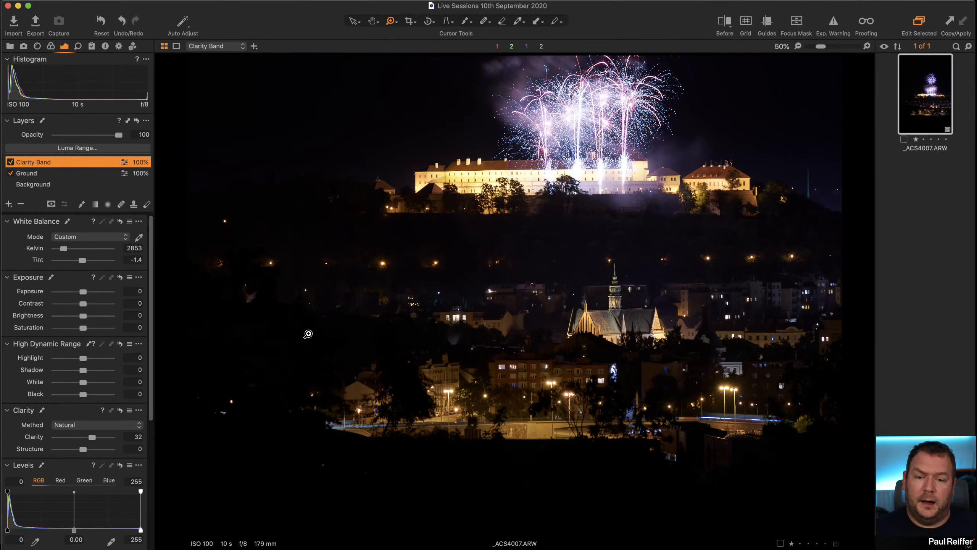
pyautogui.click(34, 185)
pyautogui.moveTo(509, 322); pyautogui.dragTo(637, 457)
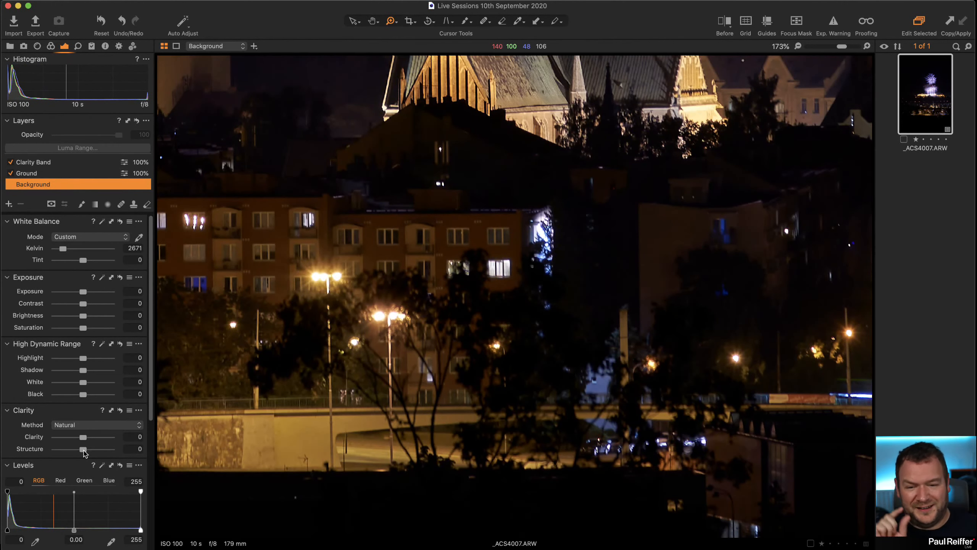
pyautogui.moveTo(85, 453); pyautogui.dragTo(88, 453)
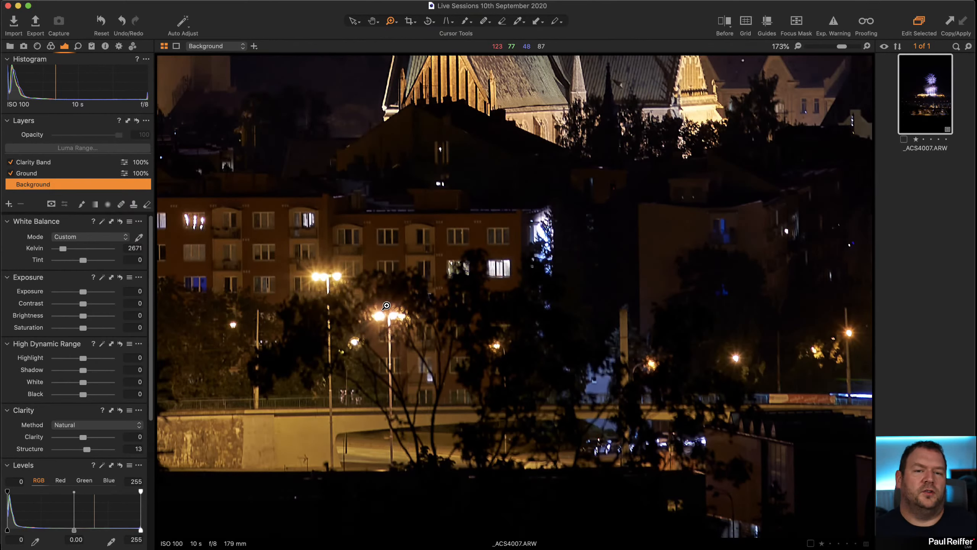
# Compare the Background layer's Structure adjustment with the default on the church, and set Structure to 83
pyautogui.scroll(5, 386, 305)
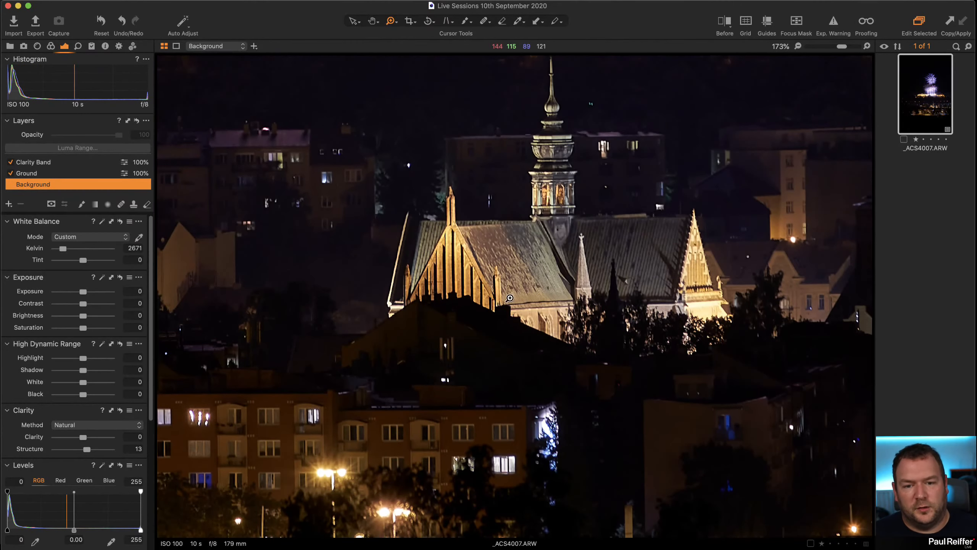
pyautogui.click(120, 410)
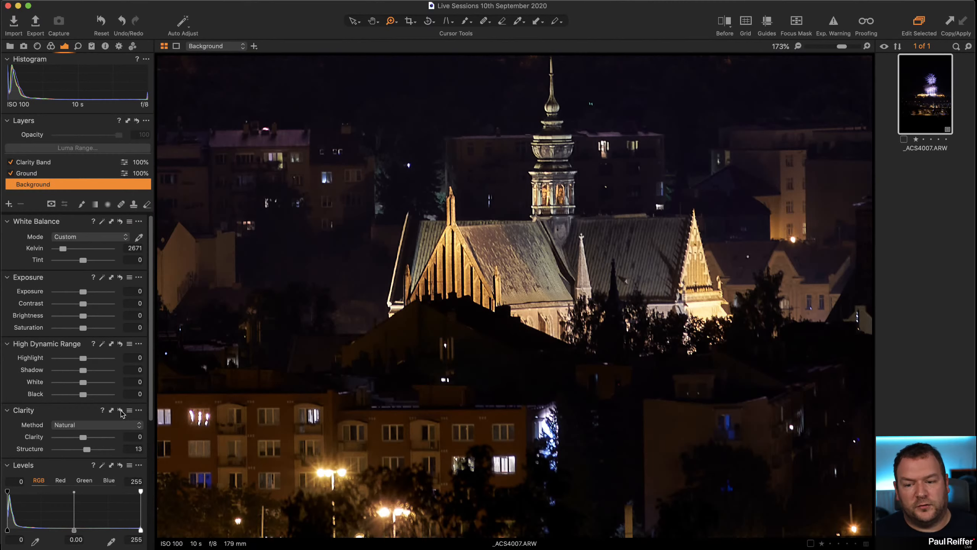
pyautogui.click(106, 449)
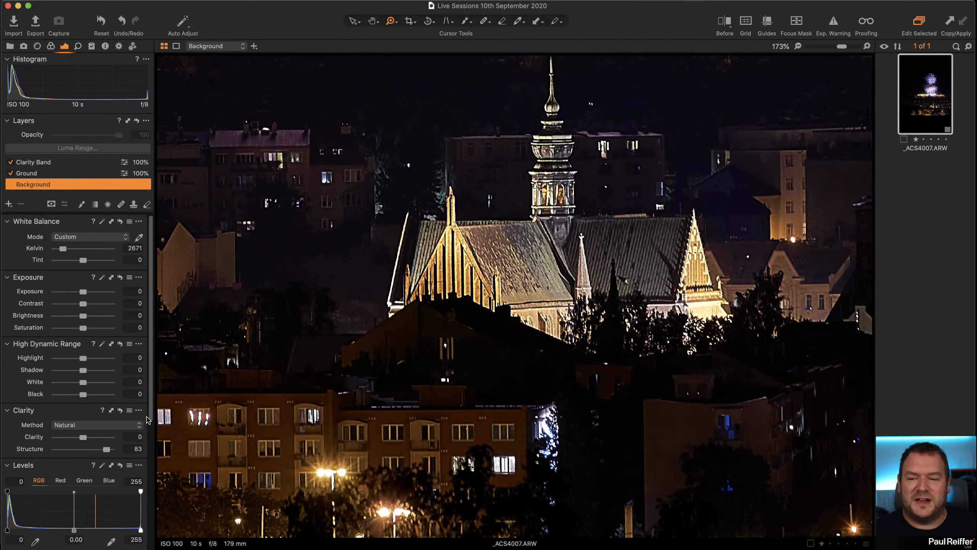
# Compare the Background layer's Structure adjustment with its default, and set Structure to 15
pyautogui.click(120, 412)
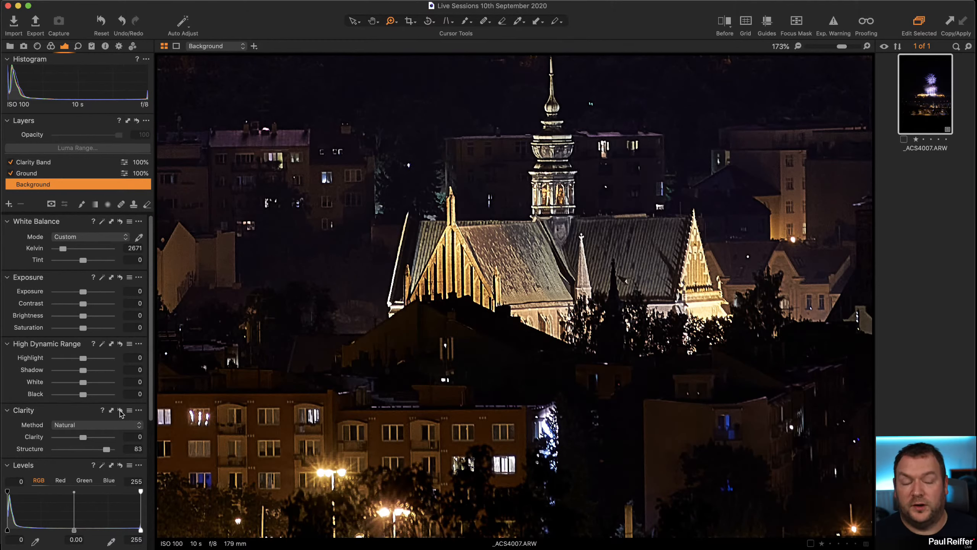
pyautogui.moveTo(107, 449); pyautogui.dragTo(88, 451)
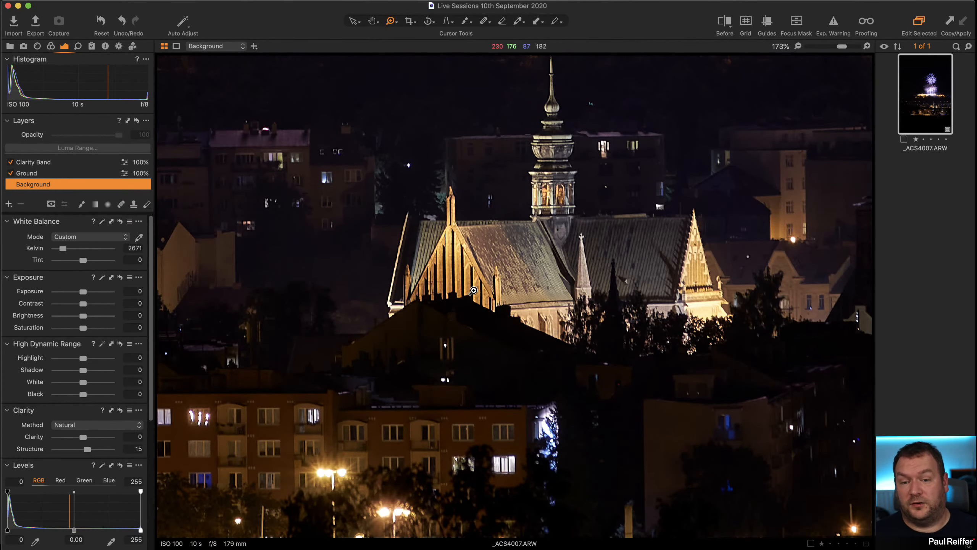
pyautogui.scroll(-3, 473, 290)
pyautogui.scroll(-3, 474, 290)
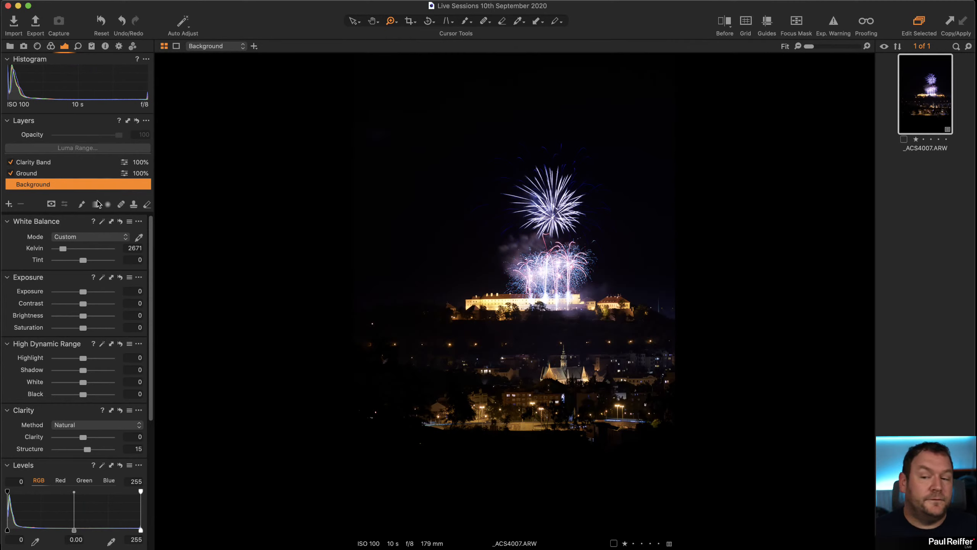
# Add a new adjustment layer and name it Fireworks
pyautogui.click(8, 204)
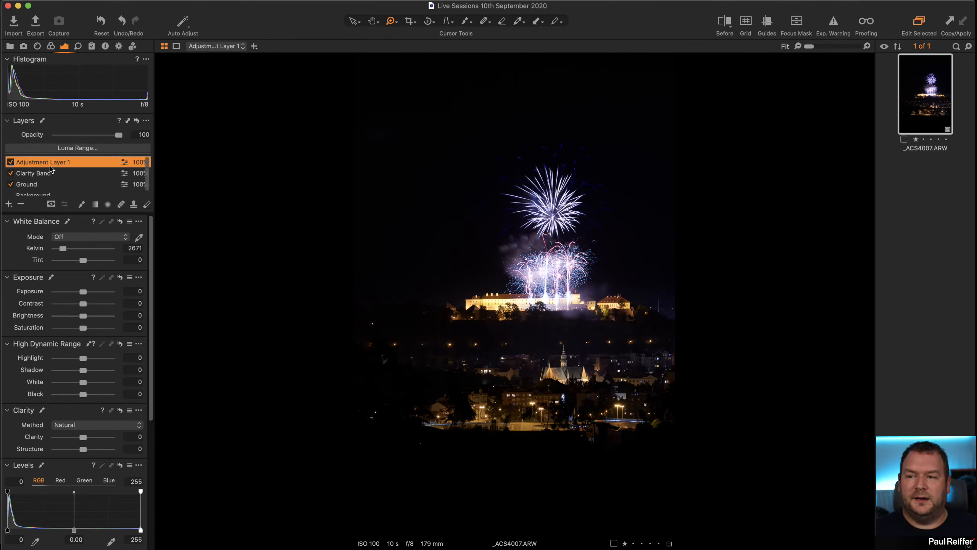
pyautogui.write('Fire')
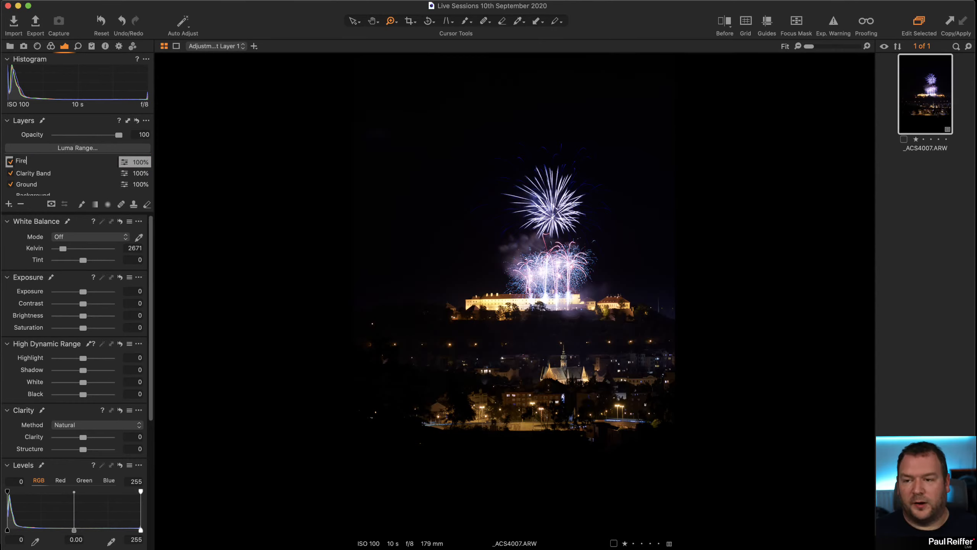
pyautogui.write('works')
pyautogui.press('Return')
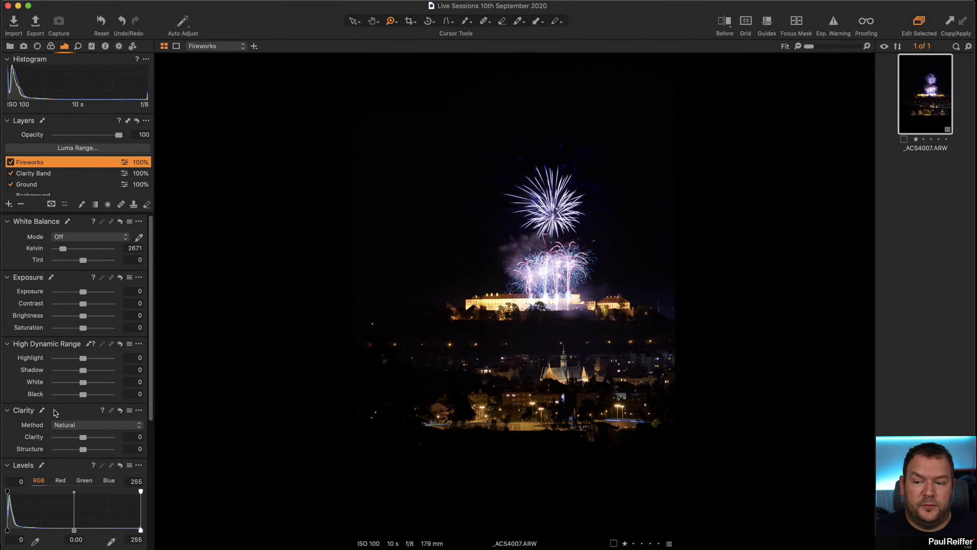
# Set the vignetting amount to -1.22 on the Background layer, keeping the Elliptic on Crop method
pyautogui.click(38, 196)
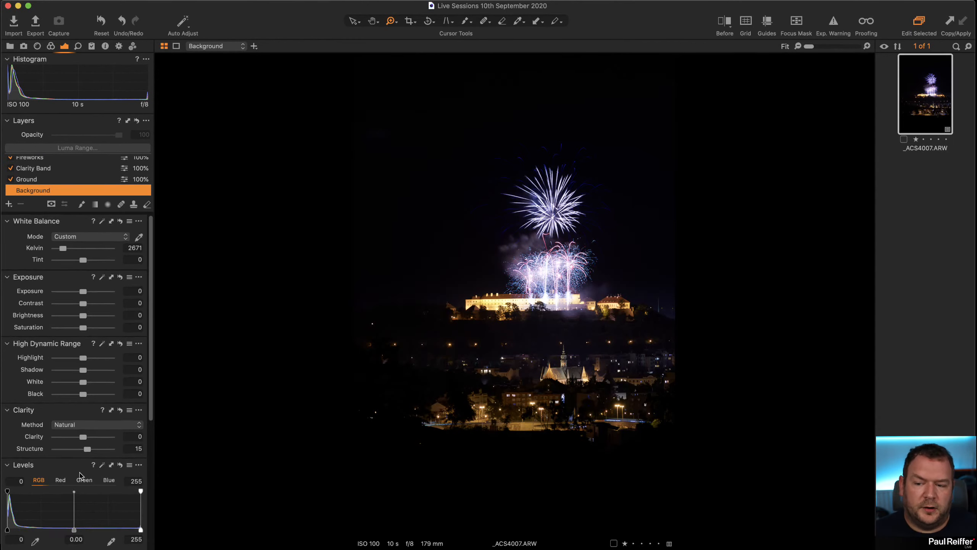
pyautogui.scroll(-6, 83, 481)
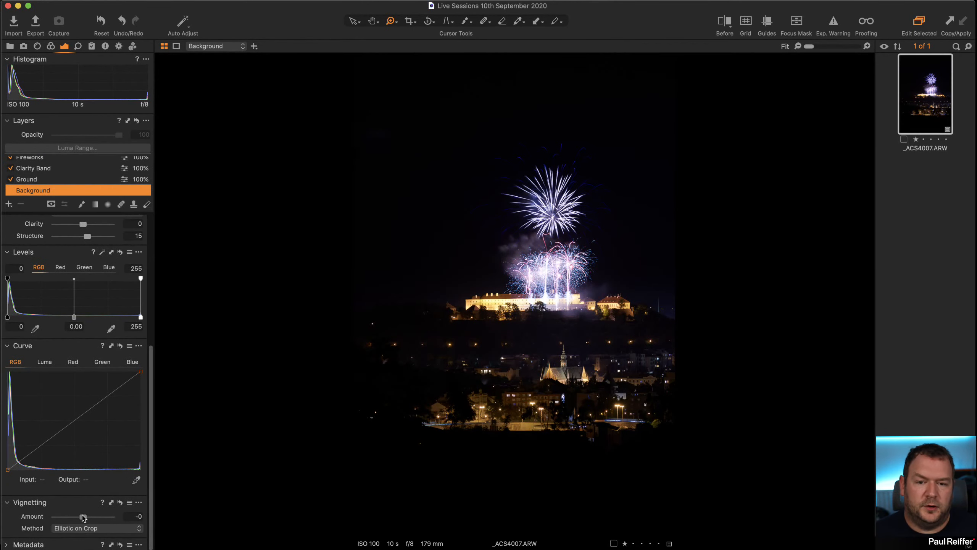
pyautogui.moveTo(83, 517); pyautogui.dragTo(75, 518)
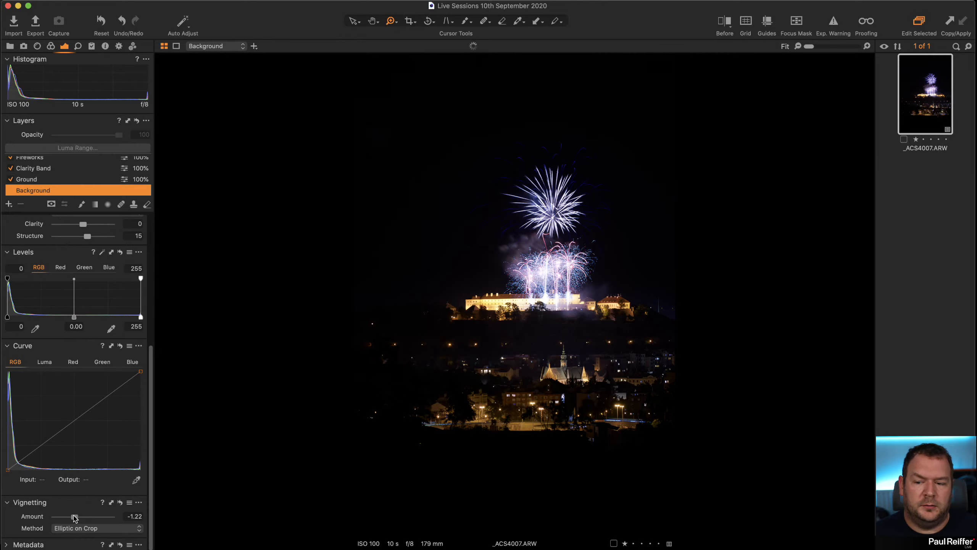
# Change the viewer's background colour around the photo to White, and switch it to Light
pyautogui.rightClick(234, 101)
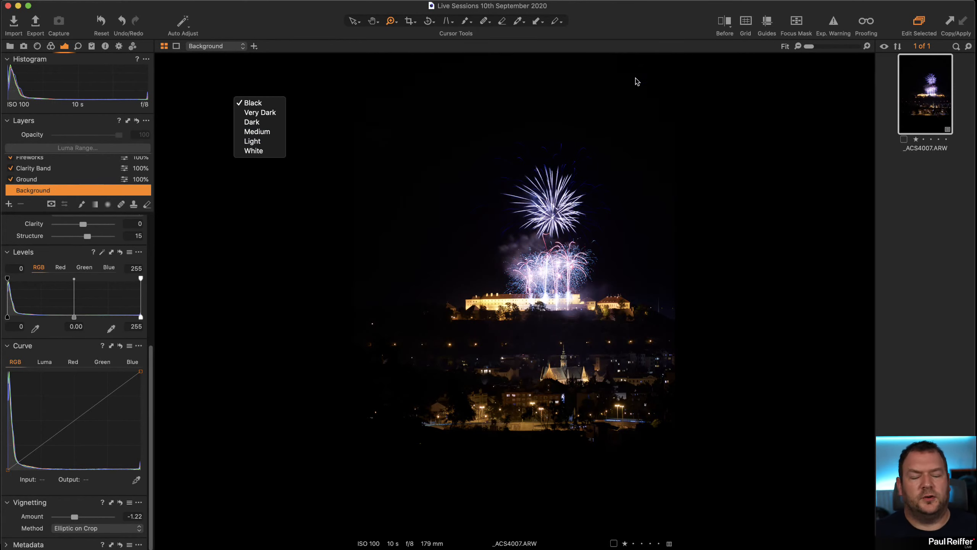
pyautogui.click(265, 219)
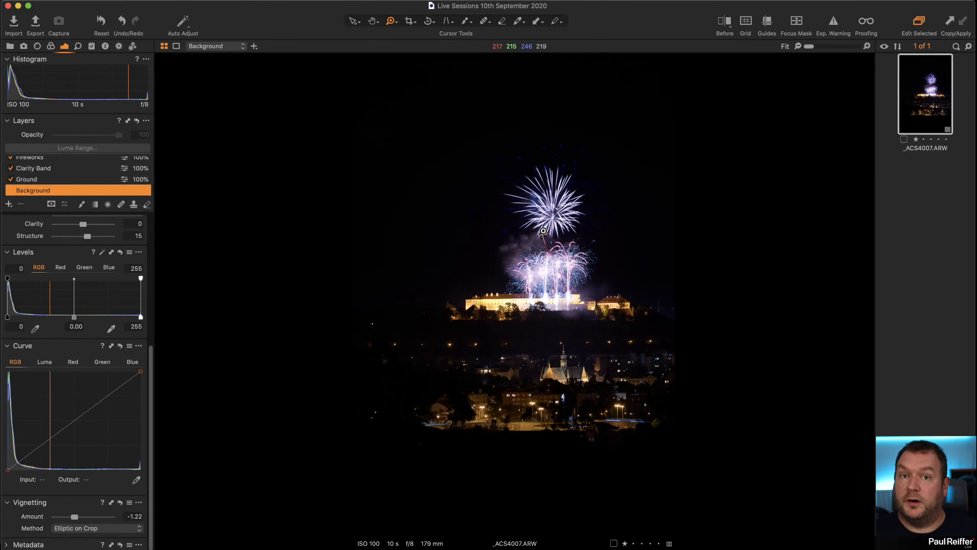
pyautogui.rightClick(220, 196)
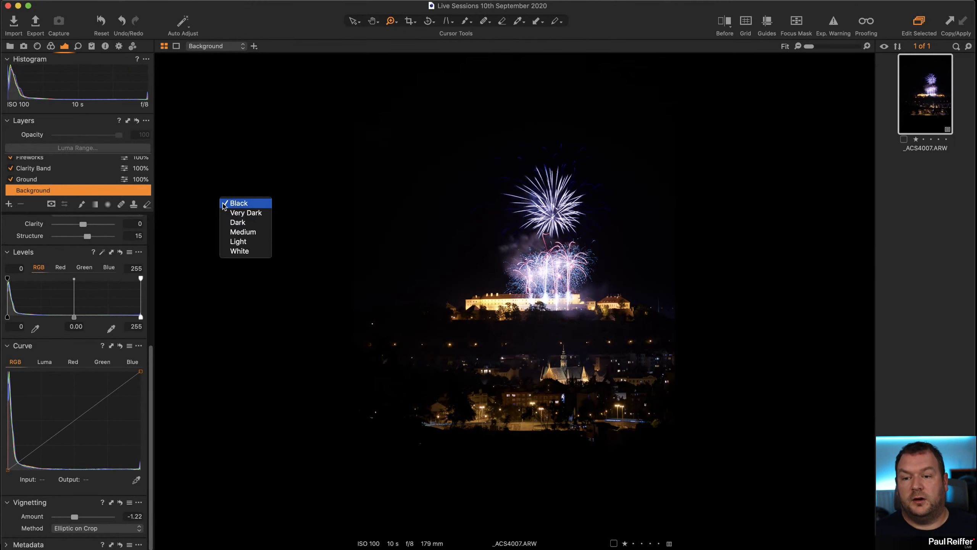
pyautogui.click(255, 251)
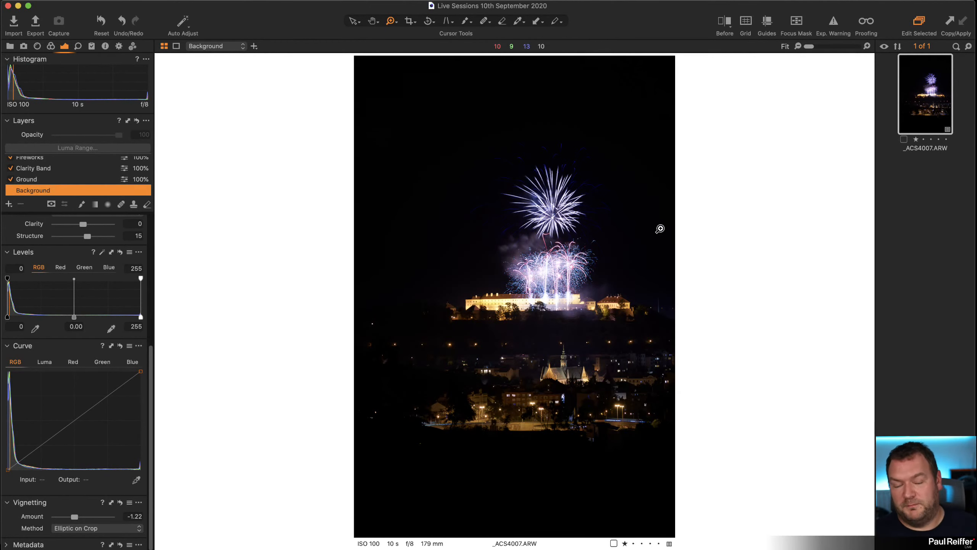
pyautogui.scroll(5, 661, 229)
pyautogui.scroll(-5, 480, 246)
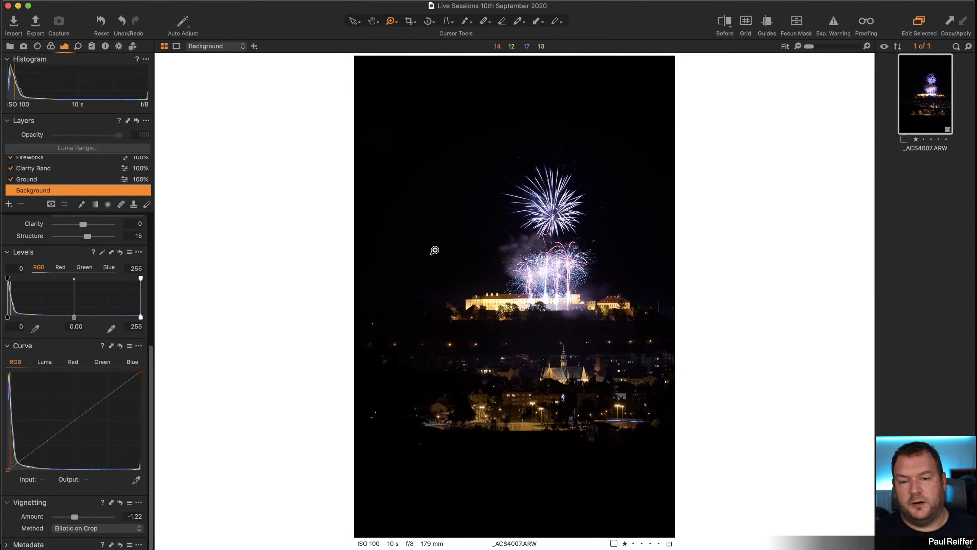
pyautogui.rightClick(261, 203)
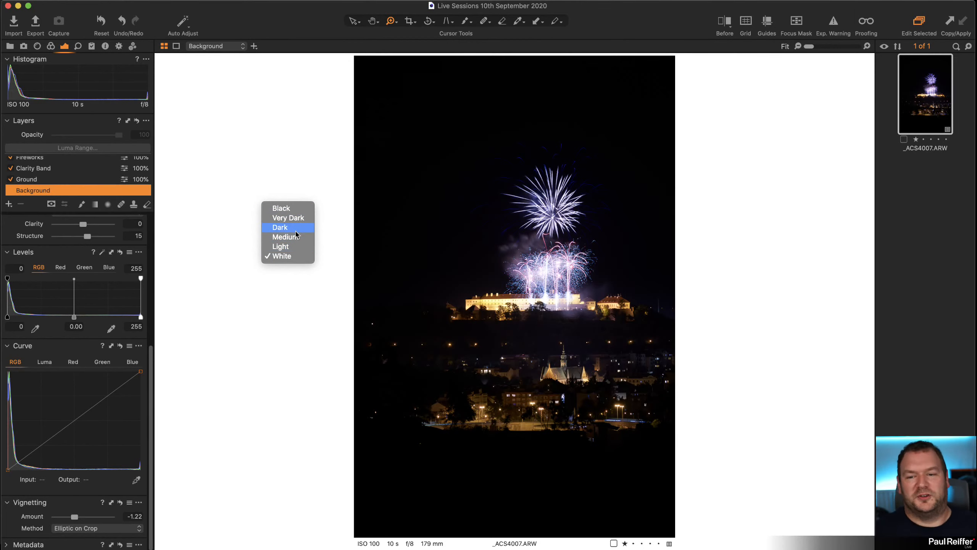
pyautogui.click(294, 247)
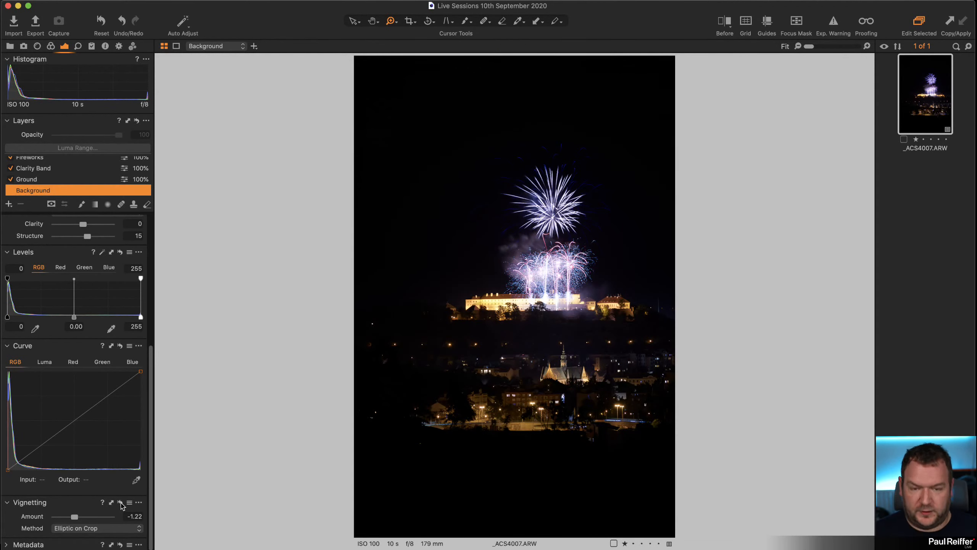
# Compare the vignetting with its default state along the edges and corners of the photo
pyautogui.click(119, 503)
pyautogui.keyDown('alt'); pyautogui.click(120, 504); pyautogui.keyUp('alt')
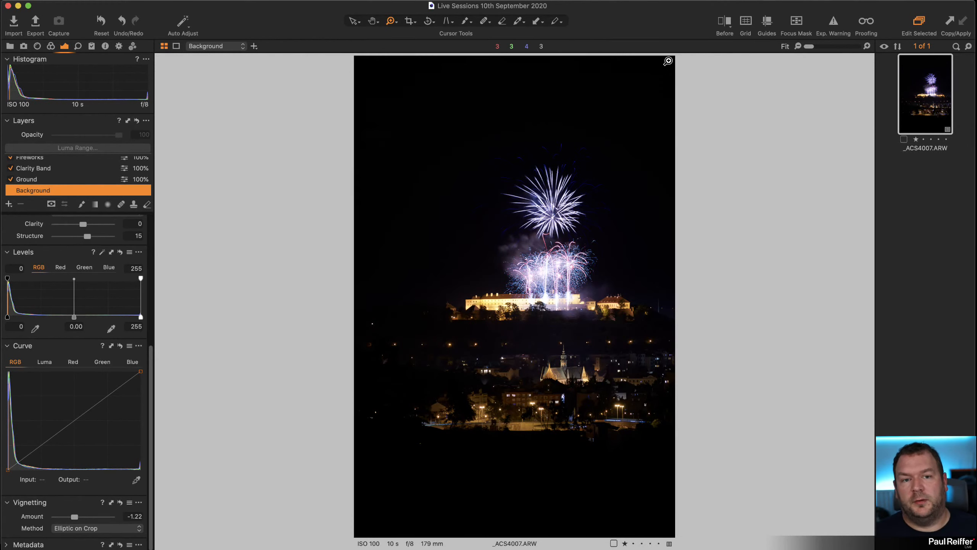
pyautogui.press('v')
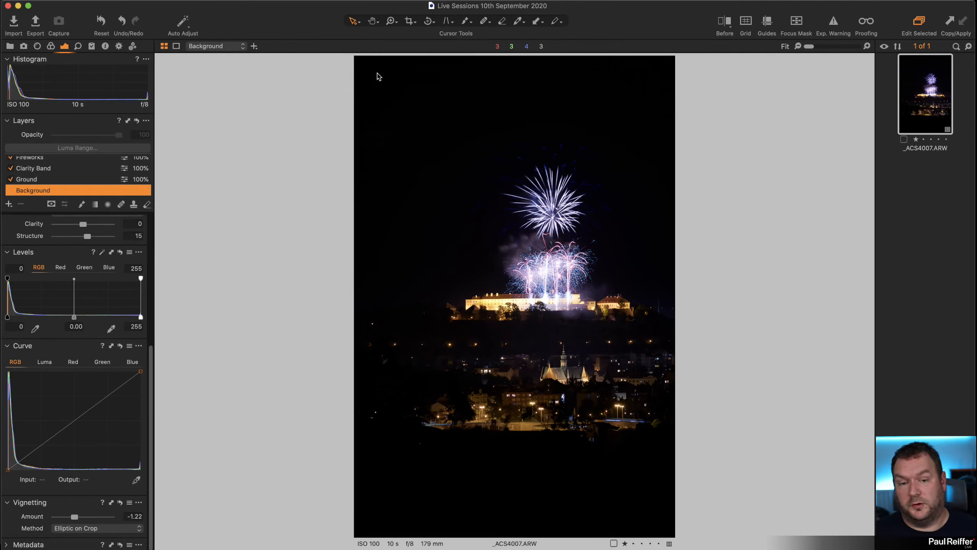
# Brush a mask on the Fireworks layer over both firework bursts and their surrounding glow above the castle, and hide the mask overlay
pyautogui.click(41, 159)
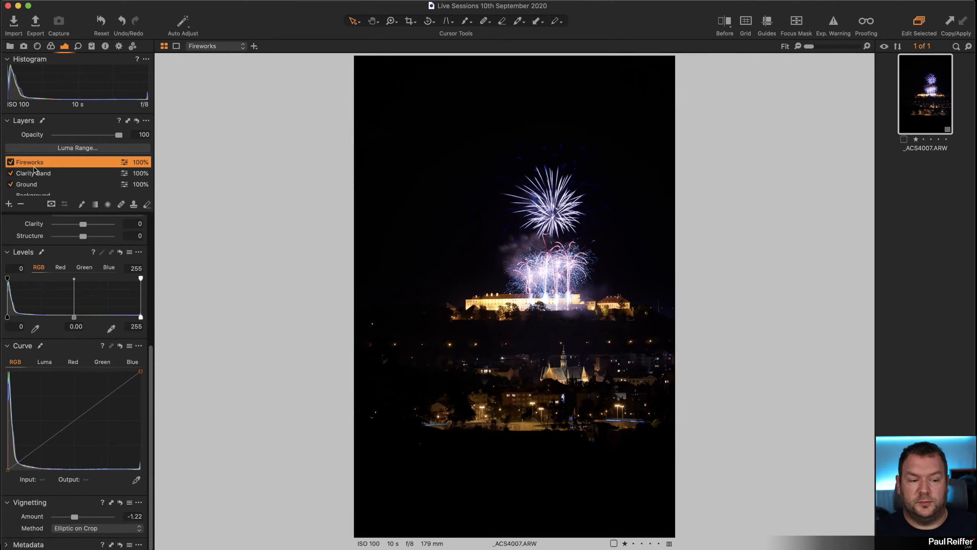
pyautogui.click(81, 204)
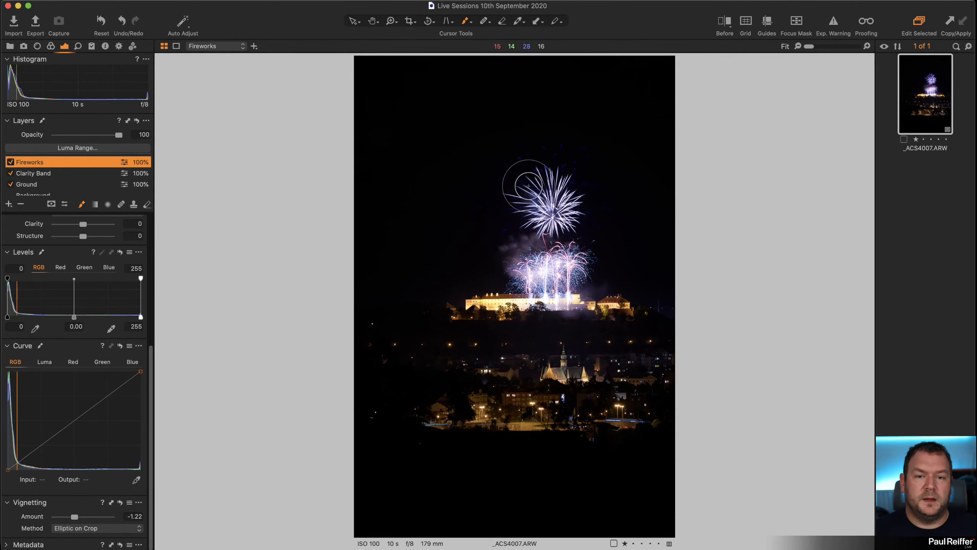
pyautogui.moveTo(566, 164)
pyautogui.mouseDown()
pyautogui.moveTo(543, 155)
pyautogui.moveTo(575, 150)
pyautogui.moveTo(564, 145)
pyautogui.moveTo(571, 165)
pyautogui.moveTo(507, 157)
pyautogui.moveTo(504, 200)
pyautogui.moveTo(544, 195)
pyautogui.moveTo(534, 213)
pyautogui.moveTo(497, 203)
pyautogui.moveTo(496, 233)
pyautogui.moveTo(526, 198)
pyautogui.moveTo(532, 227)
pyautogui.mouseUp()
pyautogui.moveTo(528, 276)
pyautogui.mouseDown()
pyautogui.moveTo(562, 277)
pyautogui.moveTo(586, 252)
pyautogui.moveTo(538, 305)
pyautogui.moveTo(570, 308)
pyautogui.moveTo(573, 251)
pyautogui.moveTo(534, 212)
pyautogui.moveTo(592, 215)
pyautogui.mouseUp()
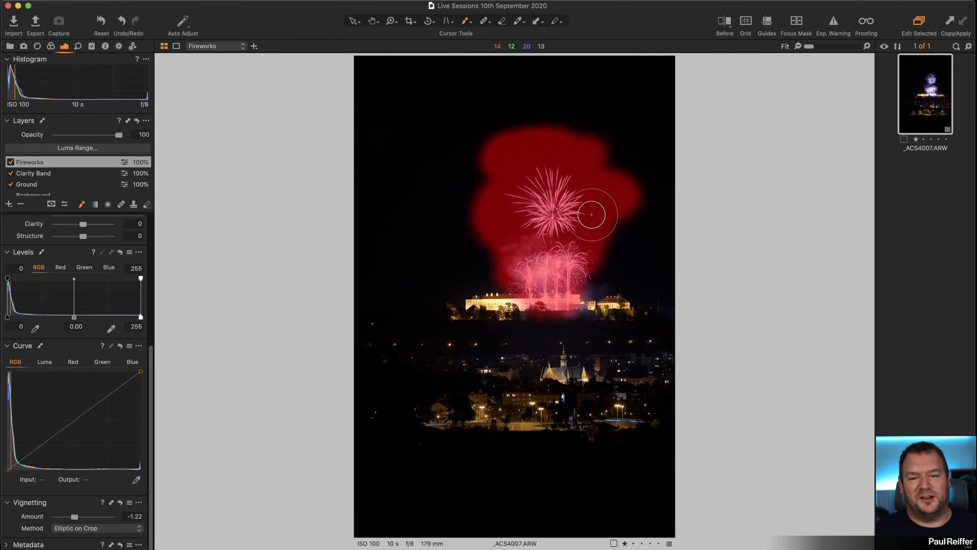
pyautogui.press('m')
# Set the viewer's background colour around the photo to Black
pyautogui.press('z')
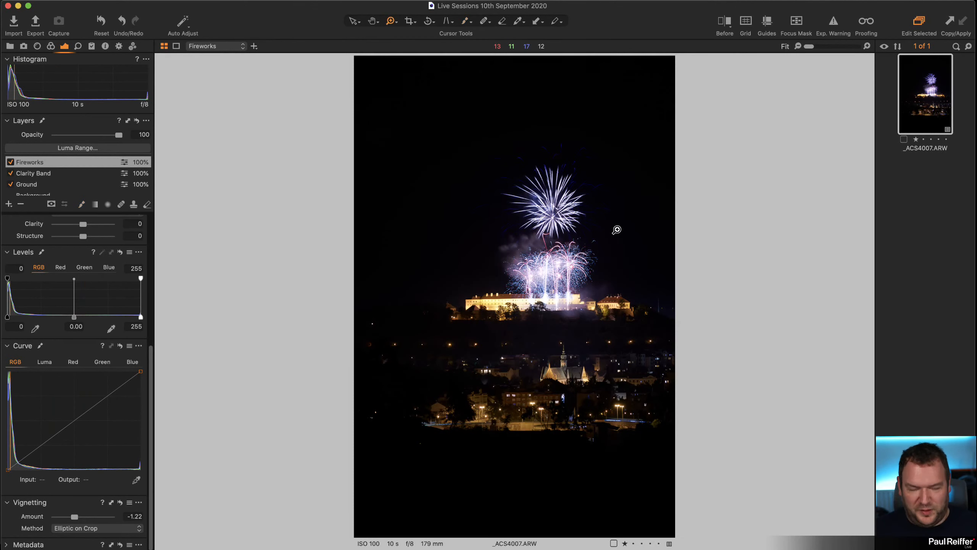
pyautogui.click(616, 215)
pyautogui.rightClick(211, 222)
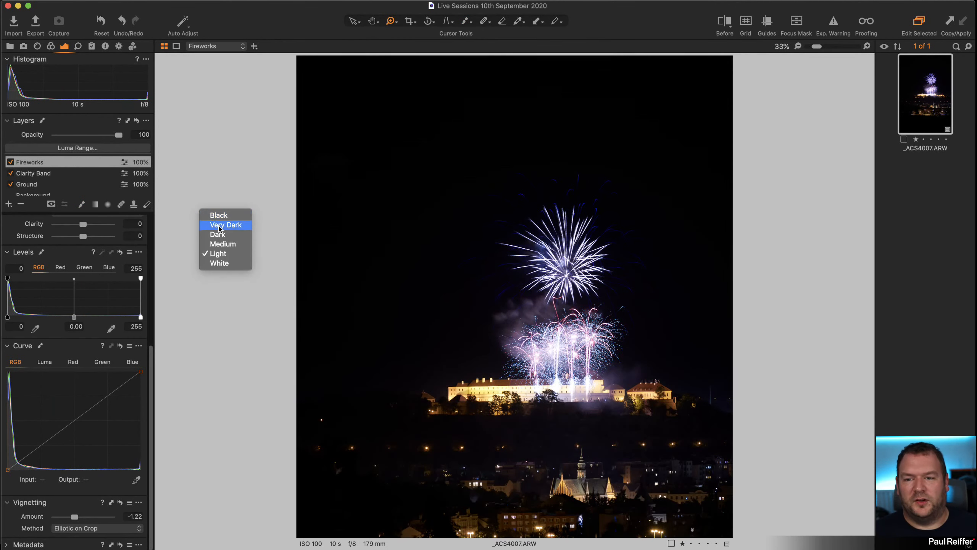
pyautogui.click(217, 217)
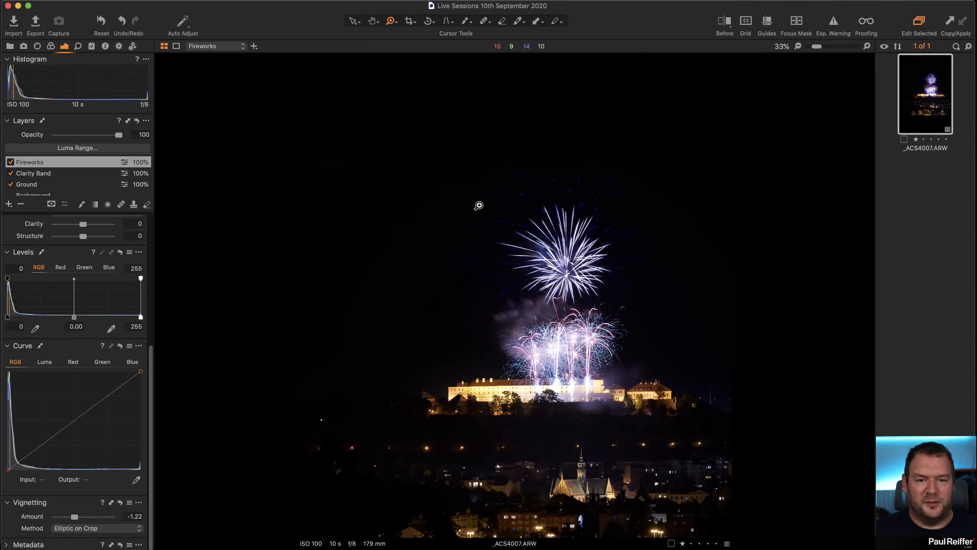
# Set the Fireworks layer's Clarity to 100 with the Natural method, with the view enlarged on the fireworks
pyautogui.click(511, 213)
pyautogui.moveTo(642, 329); pyautogui.dragTo(479, 289)
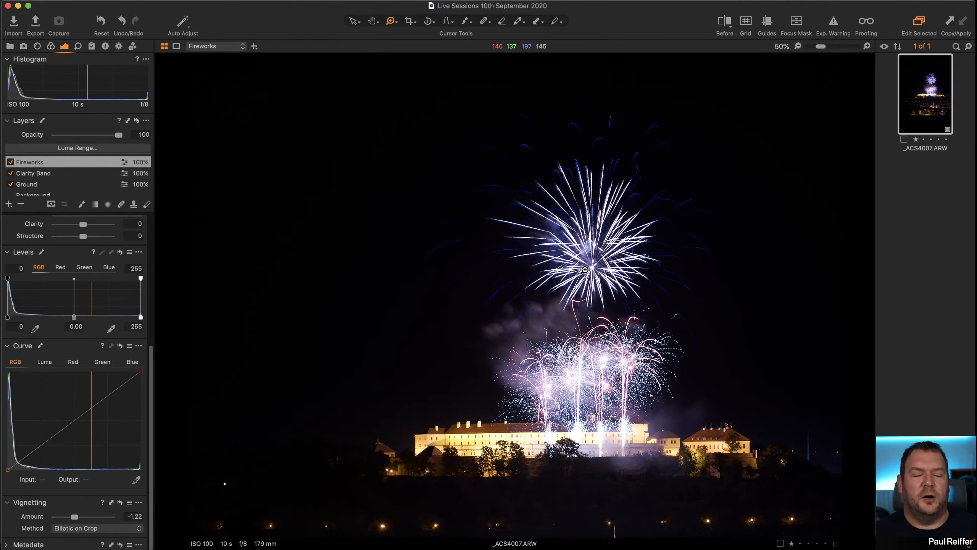
pyautogui.click(557, 296)
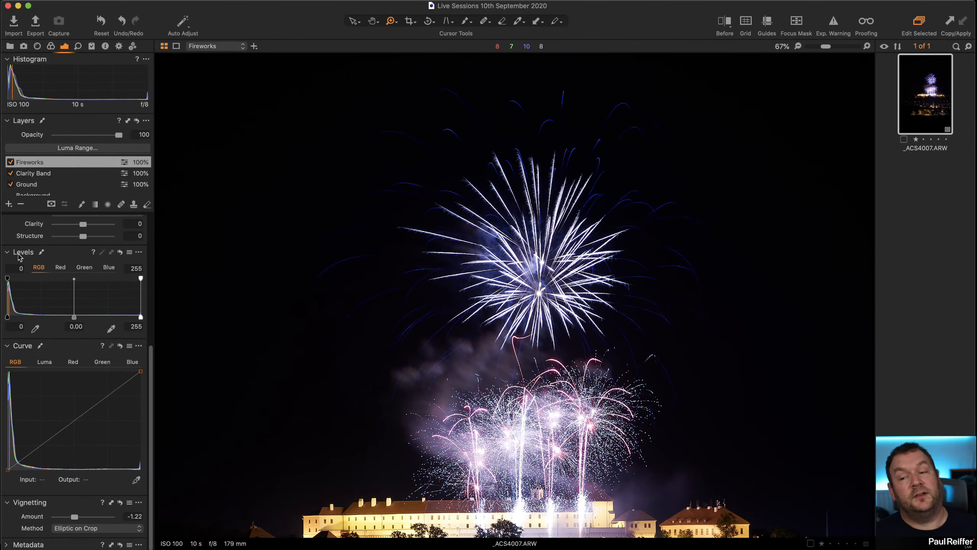
pyautogui.scroll(8, 82, 330)
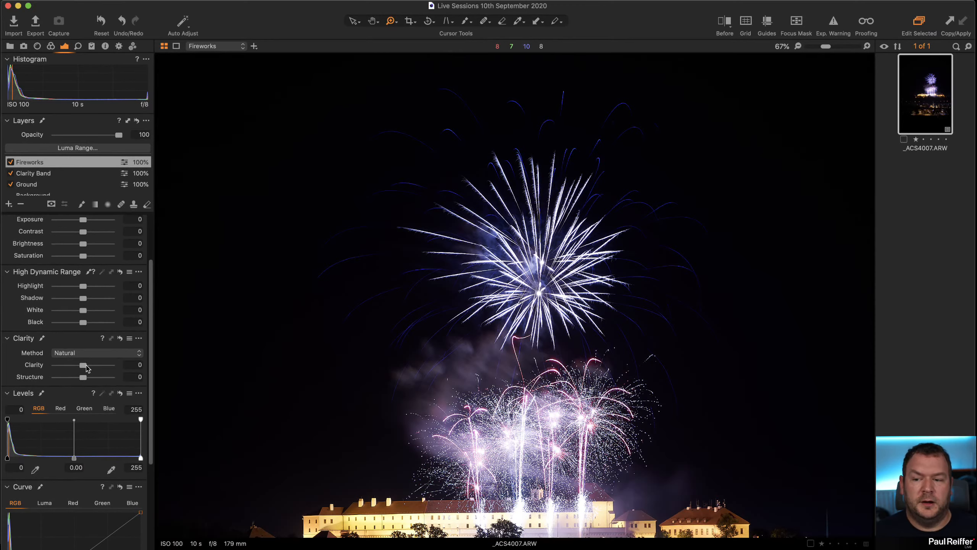
pyautogui.moveTo(85, 367); pyautogui.dragTo(119, 368)
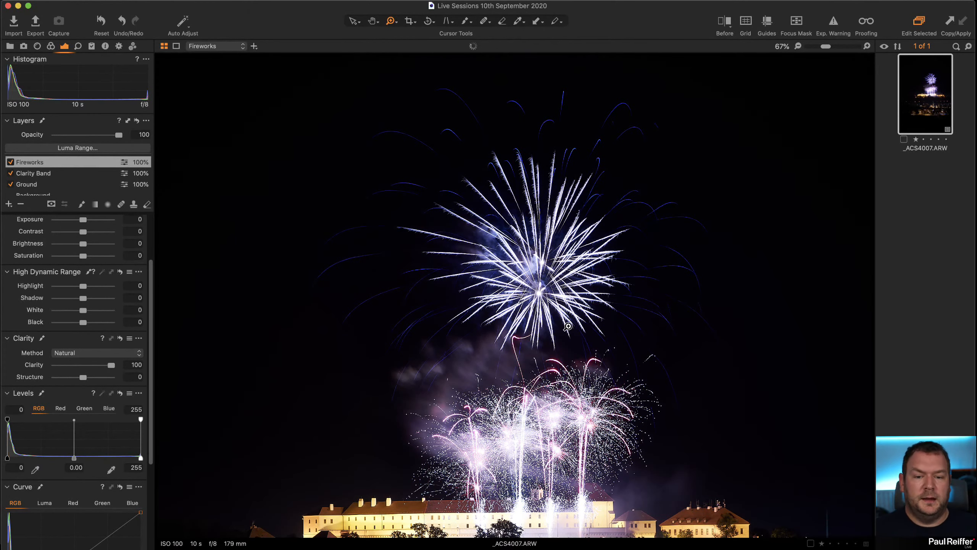
# Compare the Fireworks layer's Clarity adjustment with its default on the lower bursts, smoke and light trails at 200%
pyautogui.click(518, 394)
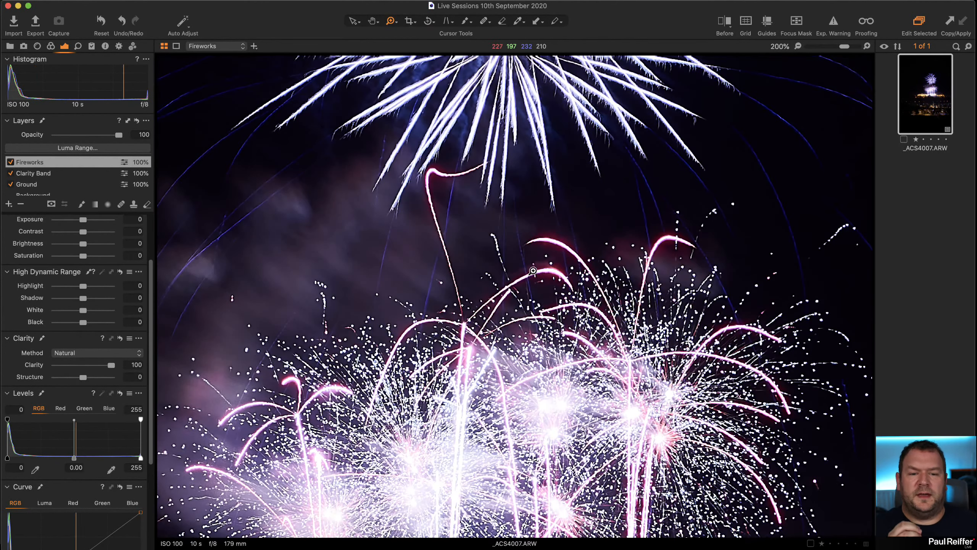
pyautogui.click(120, 339)
pyautogui.press('super+z')
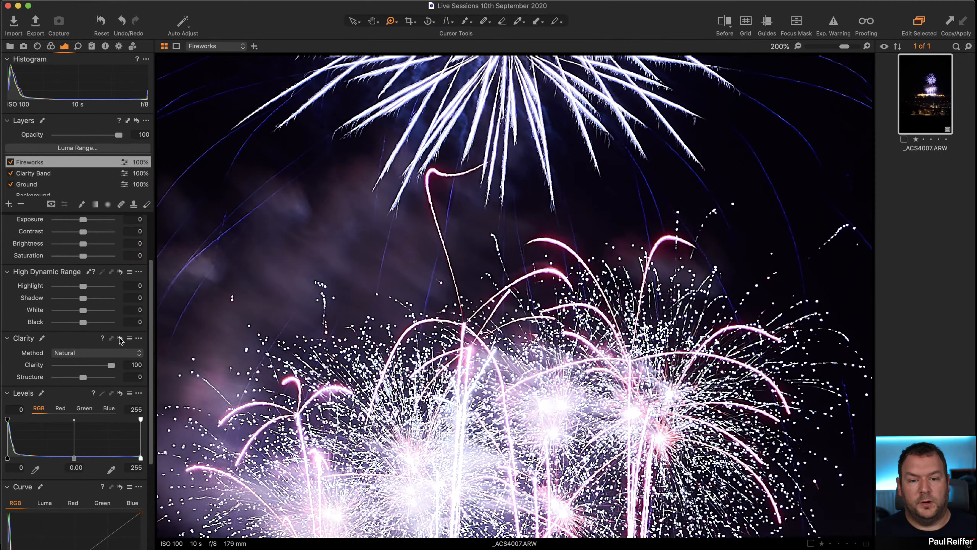
pyautogui.click(119, 338)
pyautogui.press('super+z')
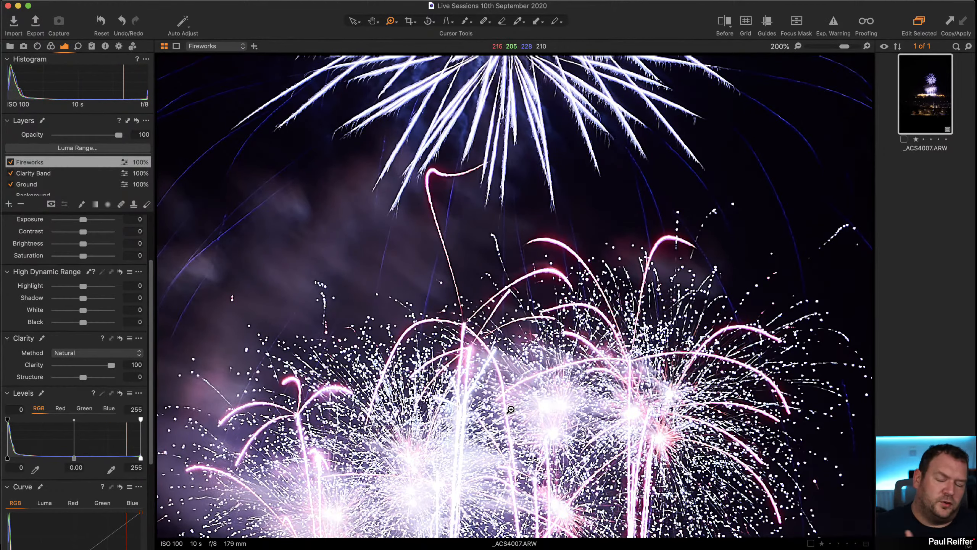
# Set the Clarity method of the Fireworks layer to Punch and check the effect at lower magnification
pyautogui.click(110, 353)
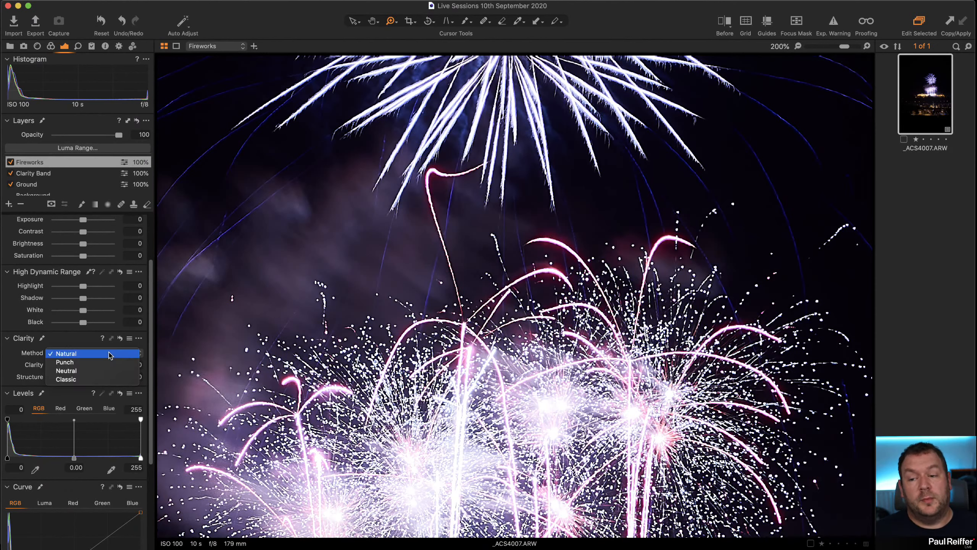
pyautogui.click(65, 362)
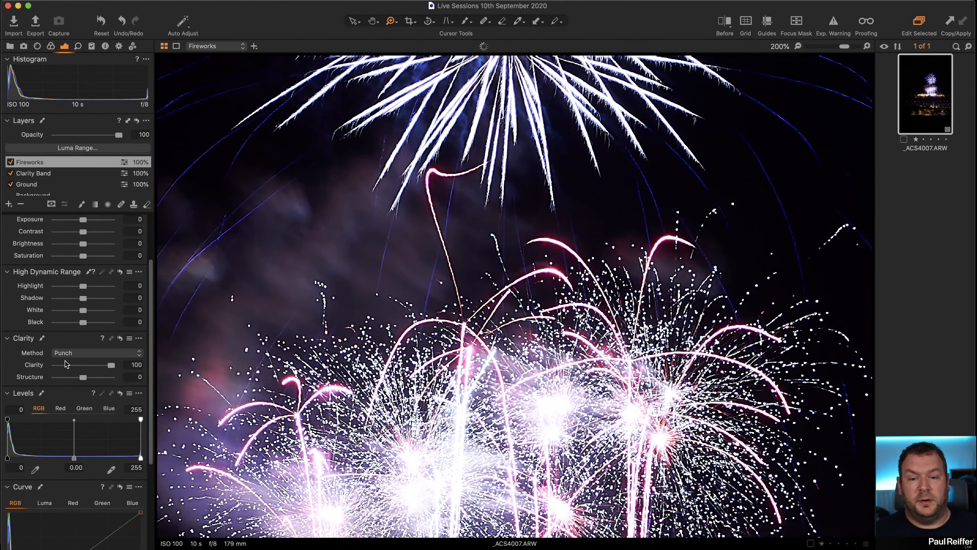
pyautogui.keyDown('alt'); pyautogui.click(478, 294); pyautogui.keyUp('alt')
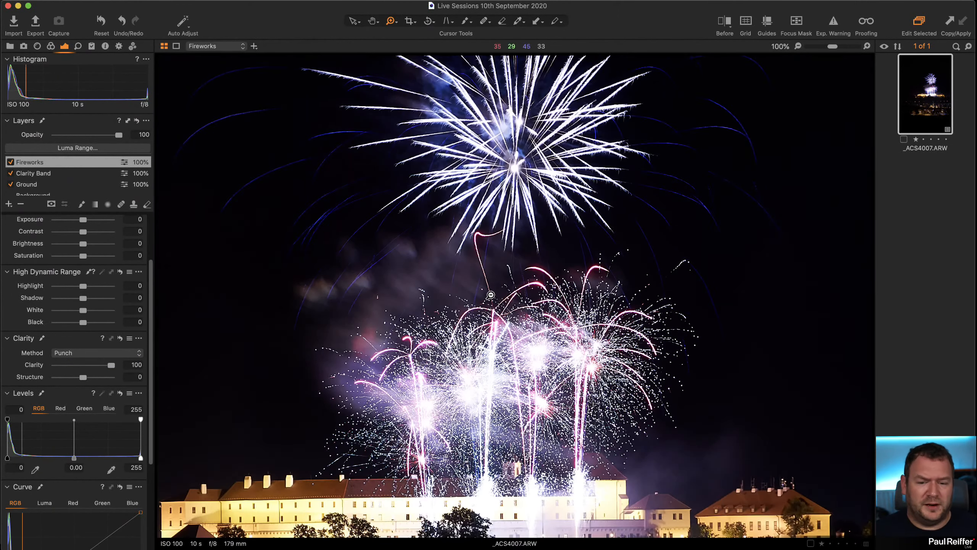
pyautogui.keyDown('alt'); pyautogui.click(491, 295); pyautogui.keyUp('alt')
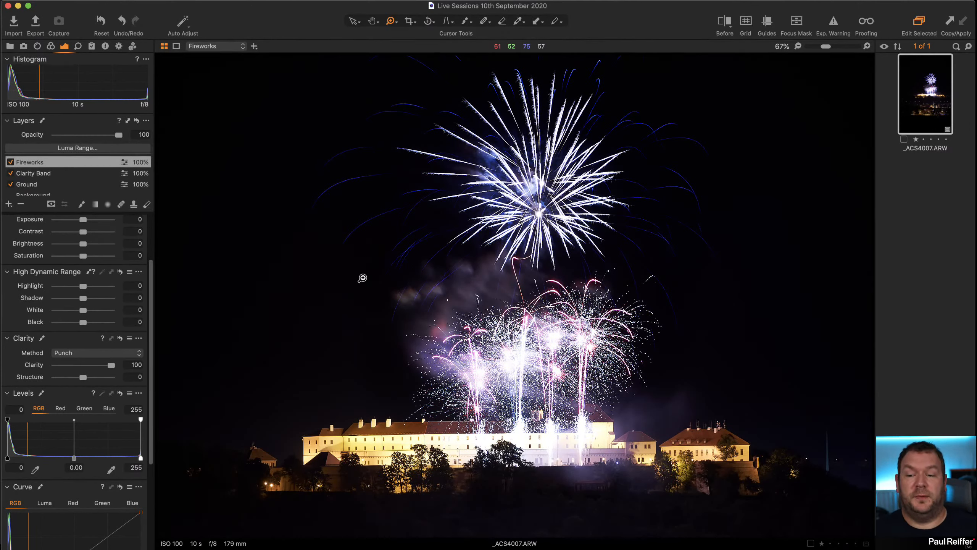
pyautogui.click(71, 353)
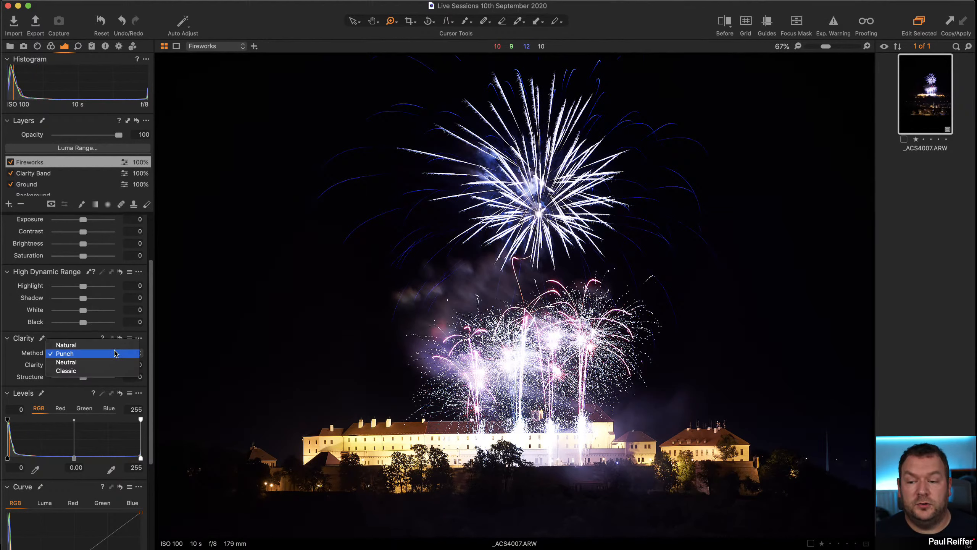
pyautogui.click(71, 354)
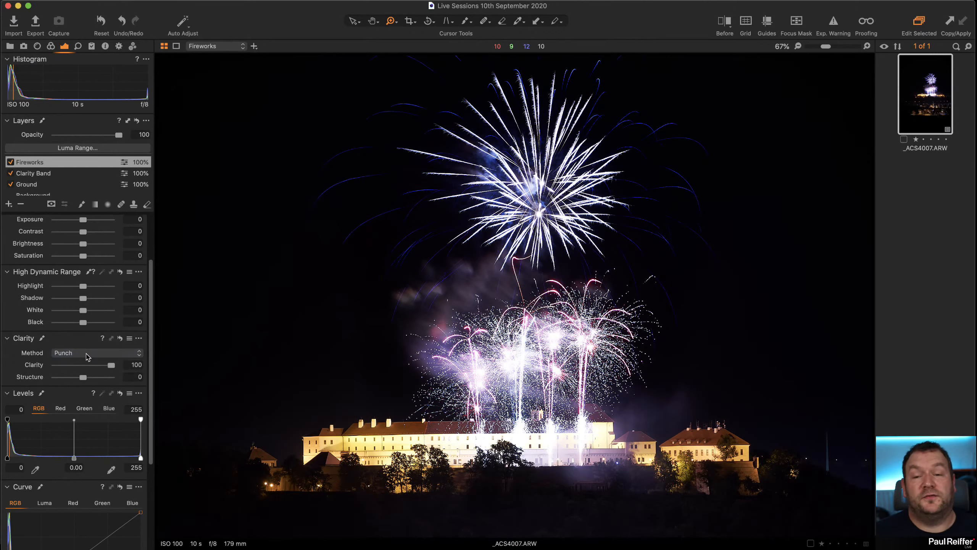
# Compare the Fireworks layer with and without its clarity adjustment, and set Clarity to 50
pyautogui.keyDown('alt'); pyautogui.click(119, 339); pyautogui.keyUp('alt')
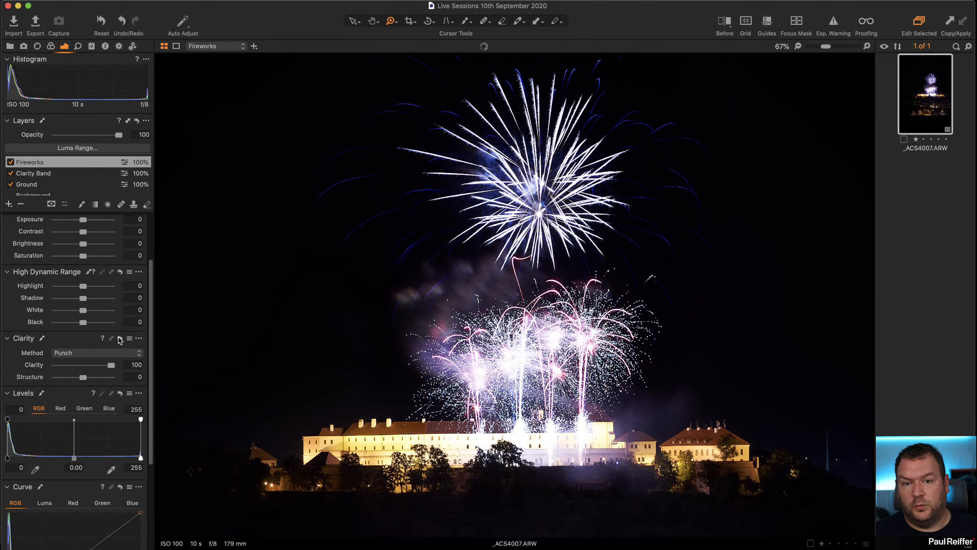
pyautogui.keyDown('alt'); pyautogui.click(119, 339); pyautogui.keyUp('alt')
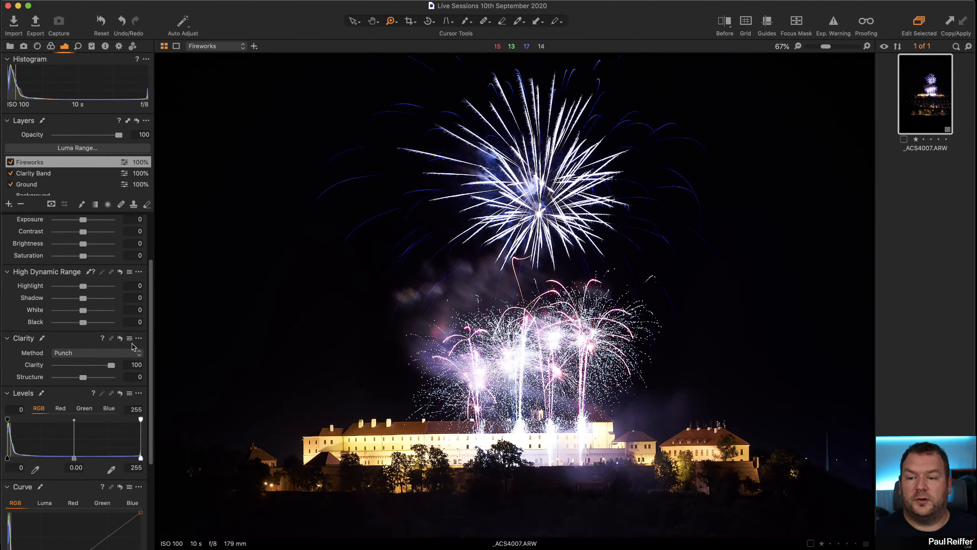
pyautogui.click(96, 366)
pyautogui.moveTo(96, 367); pyautogui.dragTo(96, 368)
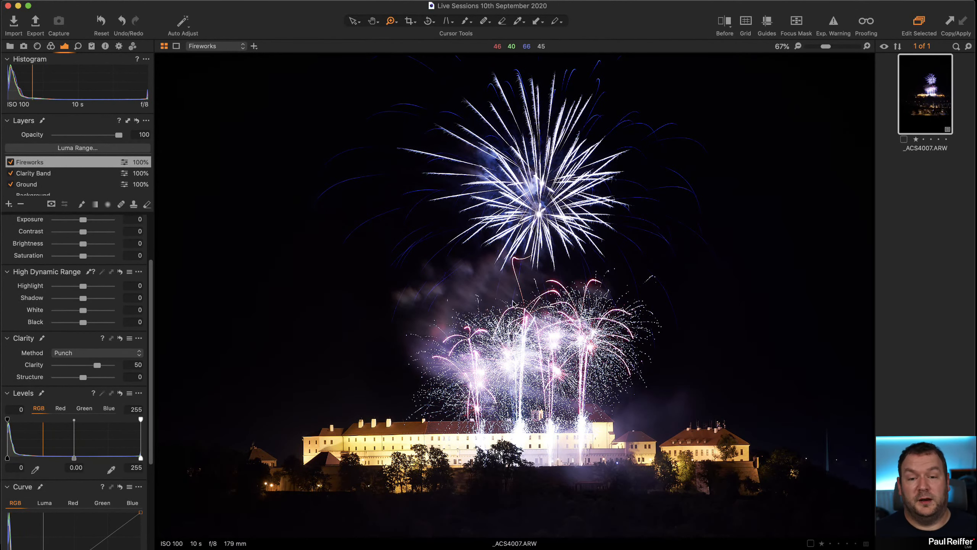
# Crop the photo with the Output aspect ratio, trimming the empty dark areas around the fireworks and town
pyautogui.doubleClick(486, 281)
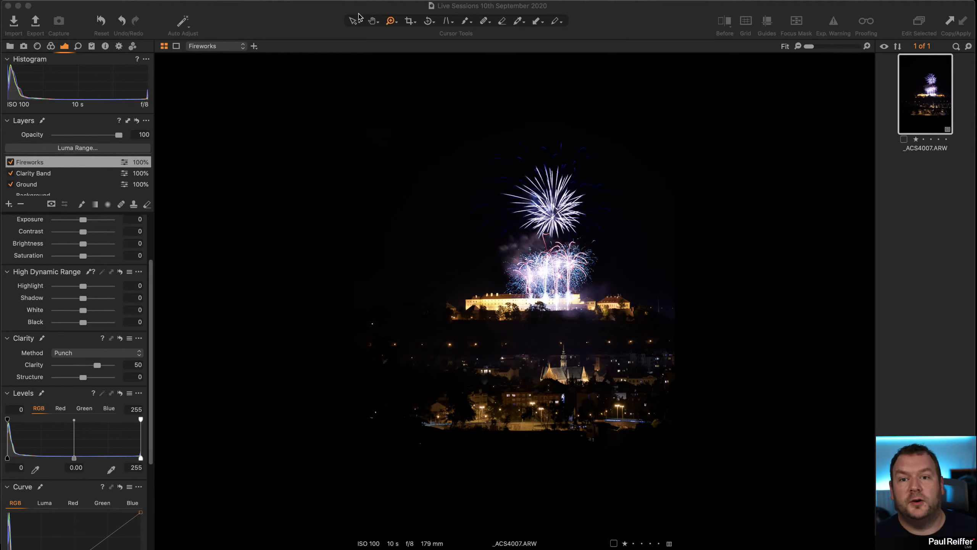
pyautogui.click(410, 21)
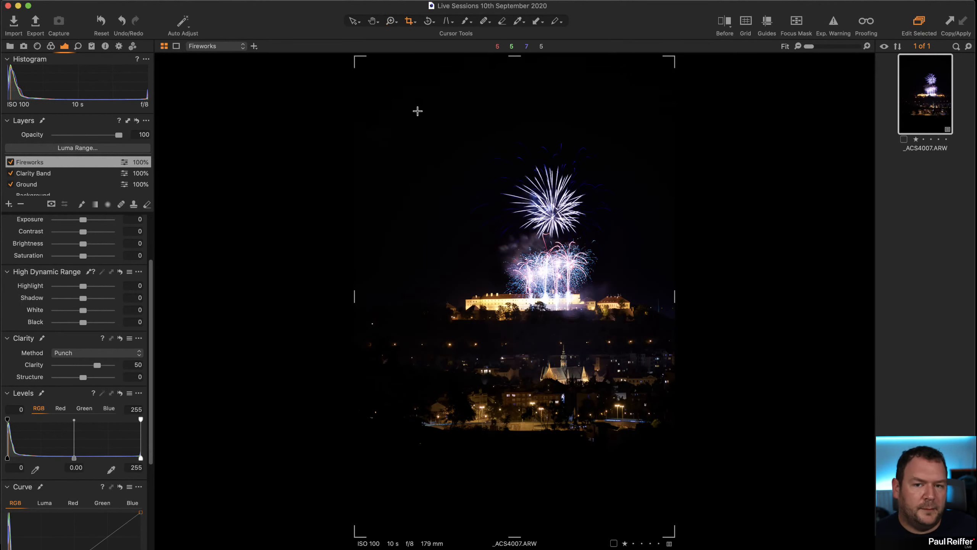
pyautogui.click(412, 22)
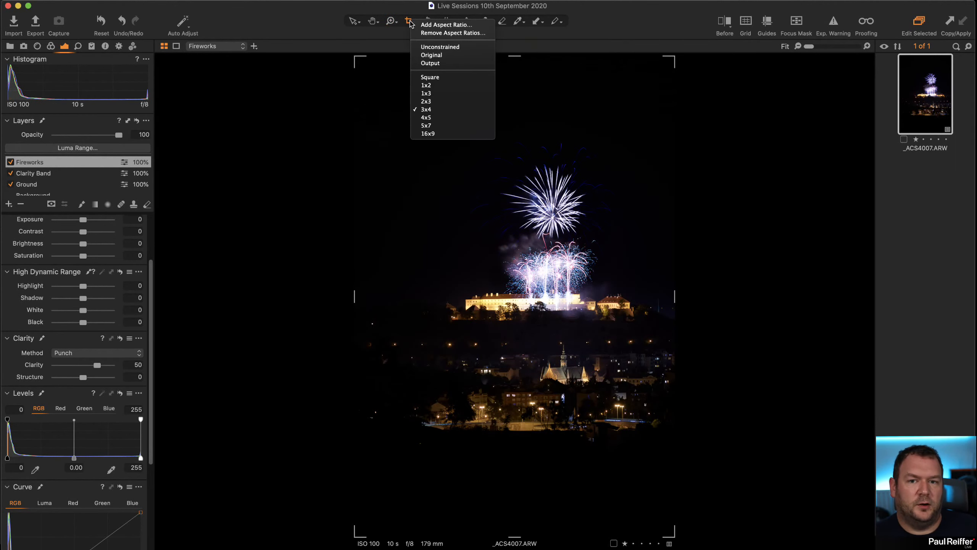
pyautogui.click(440, 64)
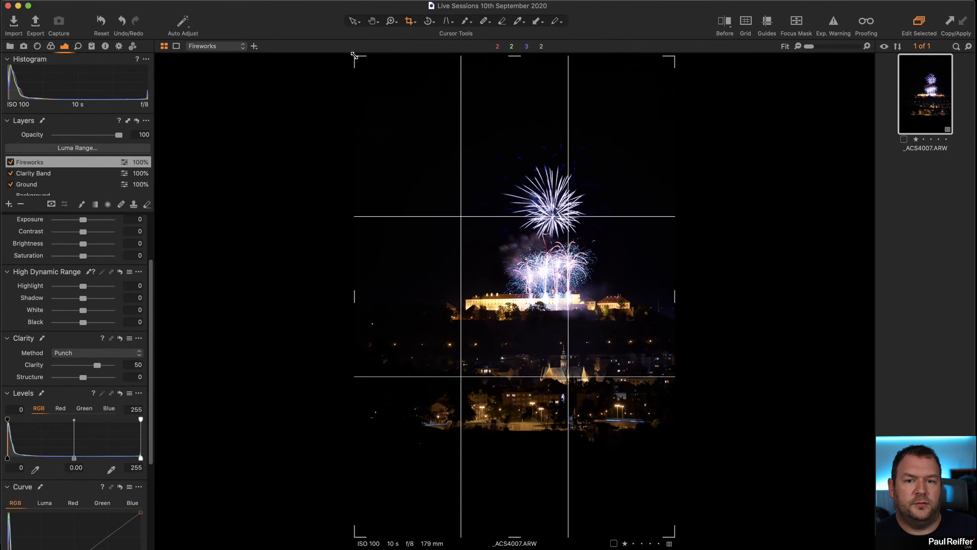
pyautogui.moveTo(354, 55); pyautogui.dragTo(480, 116)
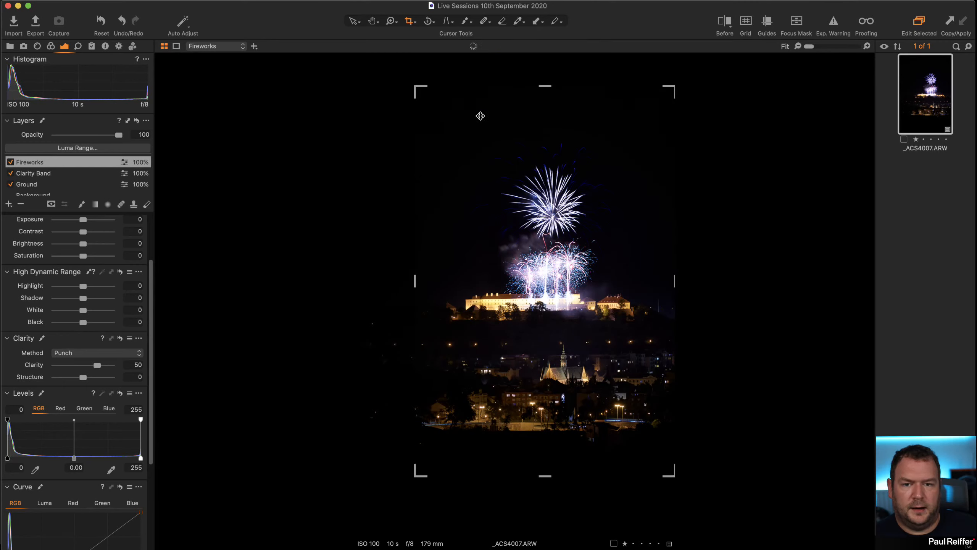
pyautogui.moveTo(420, 87); pyautogui.dragTo(410, 81)
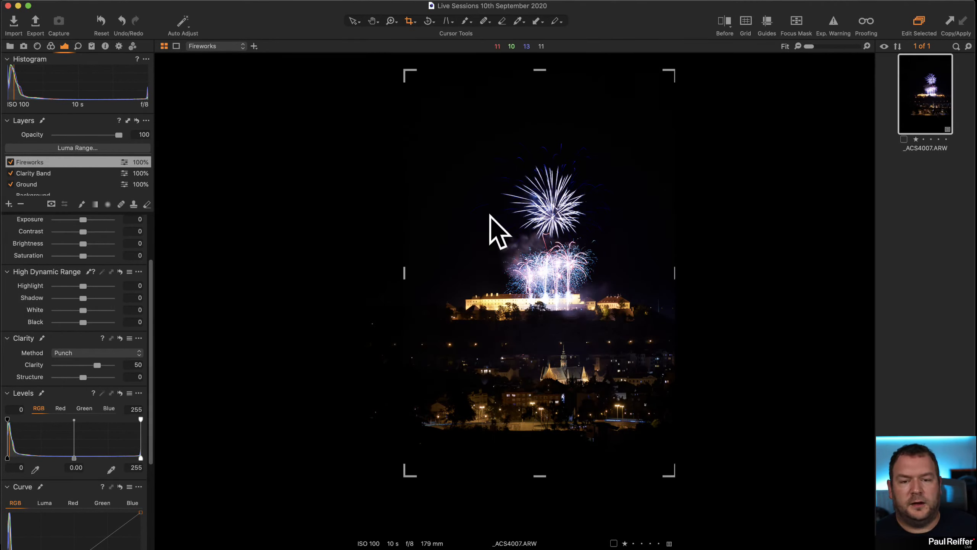
pyautogui.click(355, 21)
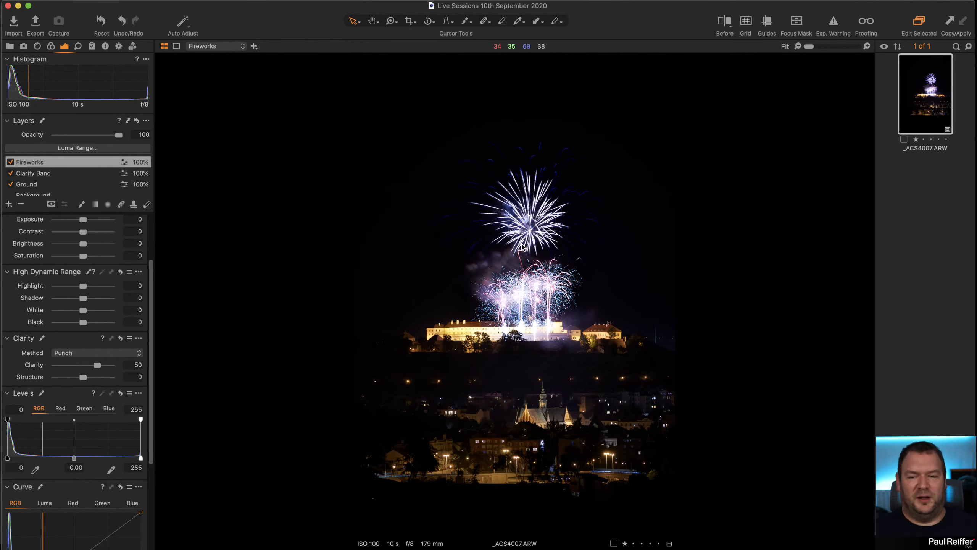
# Set the viewer background to Medium and compare the photo's original and edited states in the split before/after view
pyautogui.rightClick(245, 225)
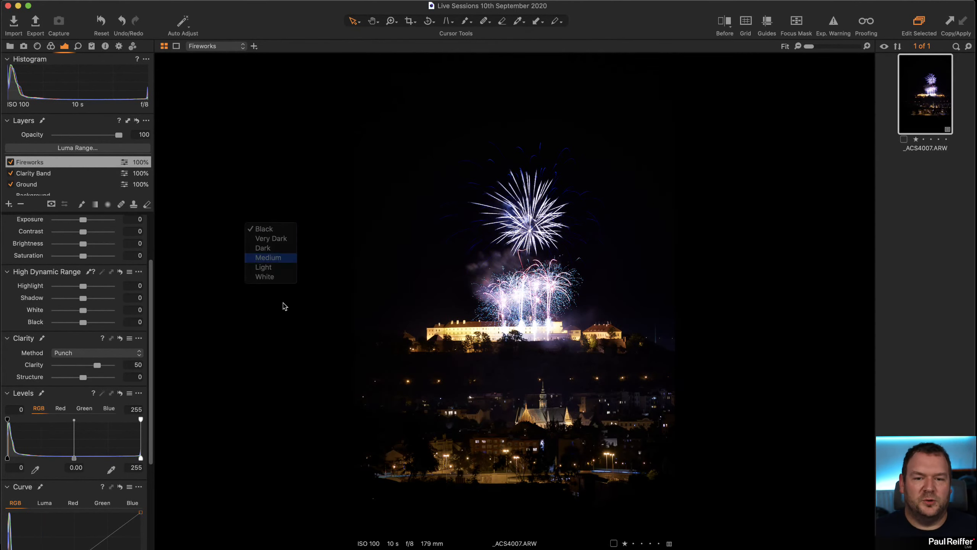
pyautogui.click(268, 257)
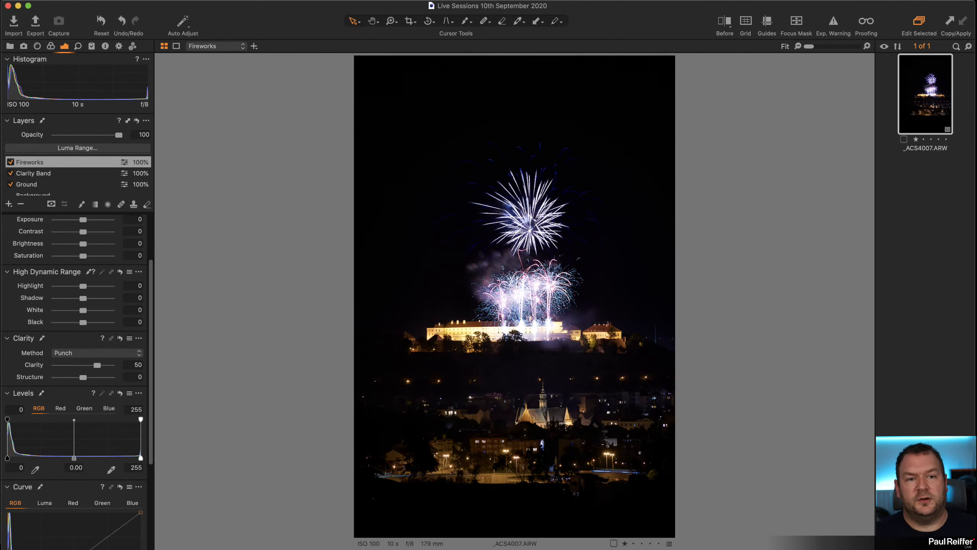
pyautogui.click(727, 21)
pyautogui.moveTo(515, 299); pyautogui.dragTo(346, 321)
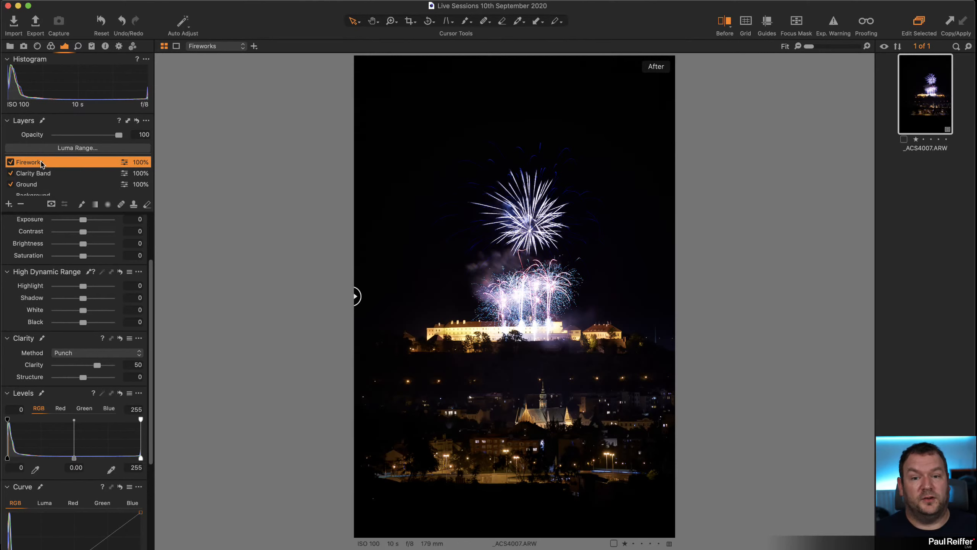
# Warm the Fireworks layer's white balance to 3126 Kelvin with Tint 1, and check it against the original in the split view
pyautogui.scroll(3, 78, 246)
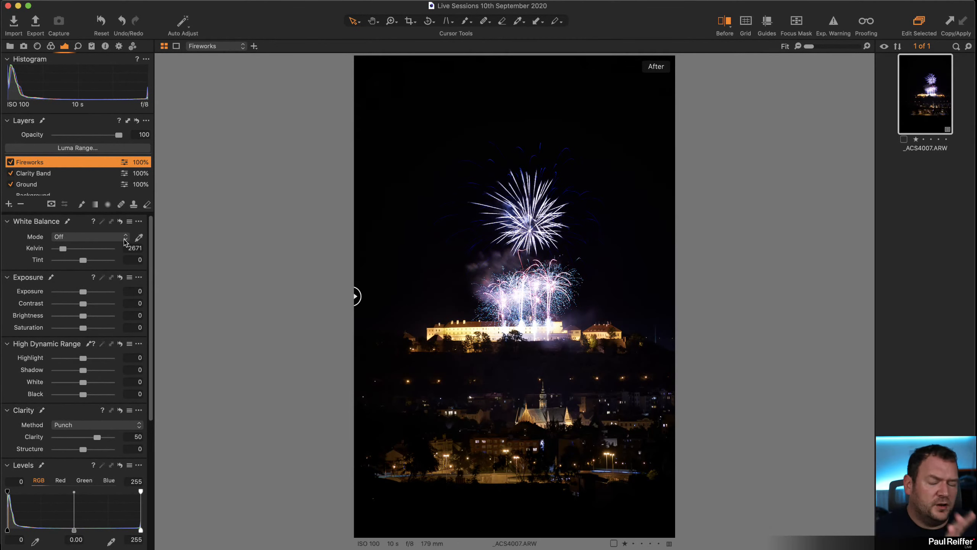
pyautogui.moveTo(62, 249); pyautogui.dragTo(83, 261)
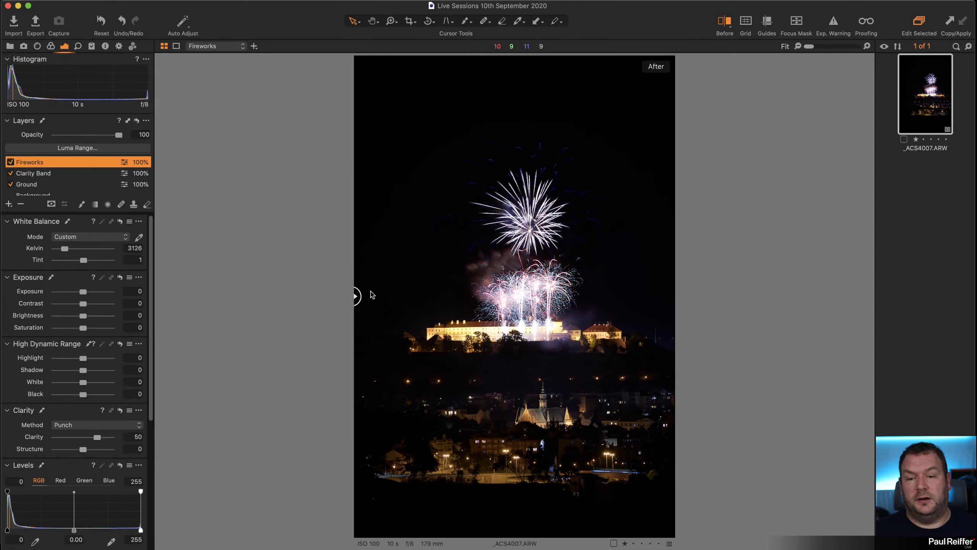
pyautogui.moveTo(356, 295); pyautogui.dragTo(368, 320)
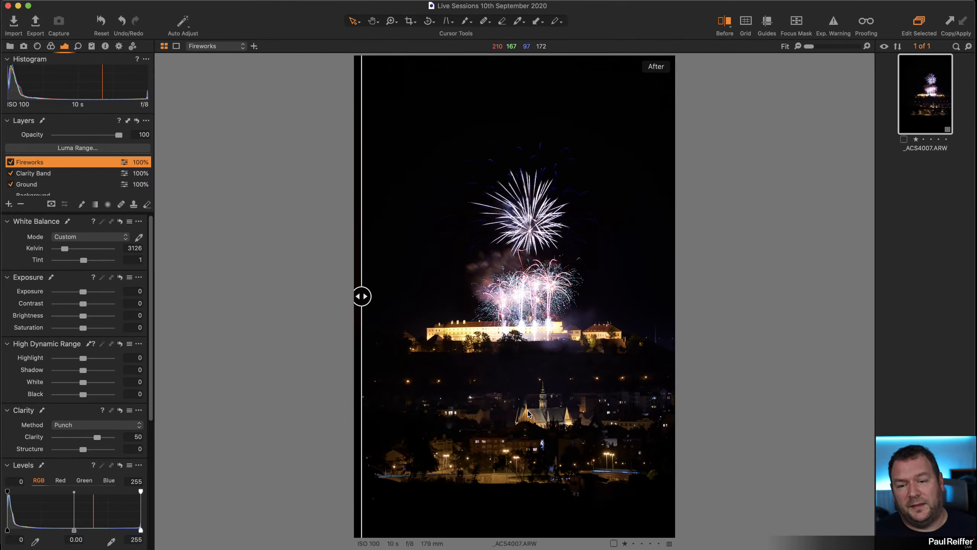
pyautogui.moveTo(362, 296); pyautogui.dragTo(168, 312)
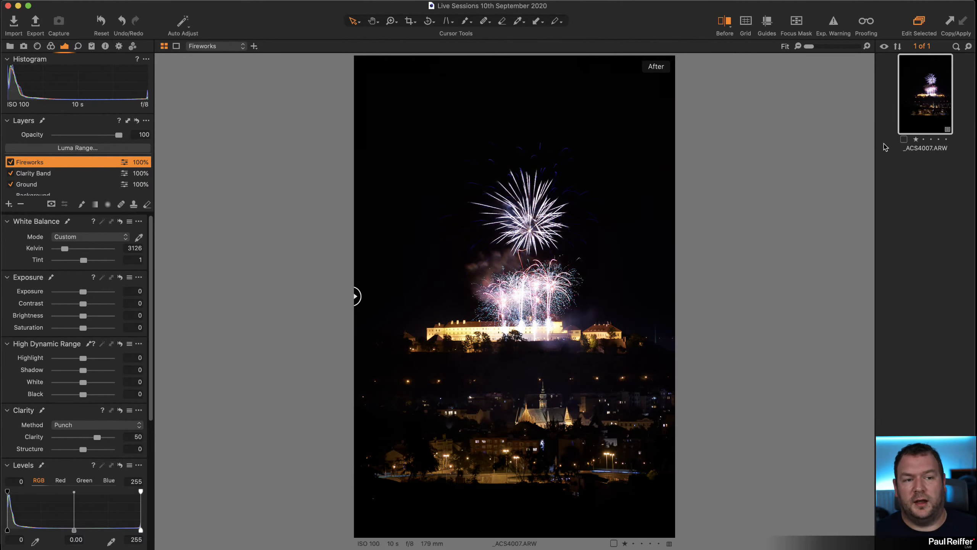
# Create an unedited new variant of _ACS4007.ARW and show it side by side with the edited variant
pyautogui.rightClick(923, 118)
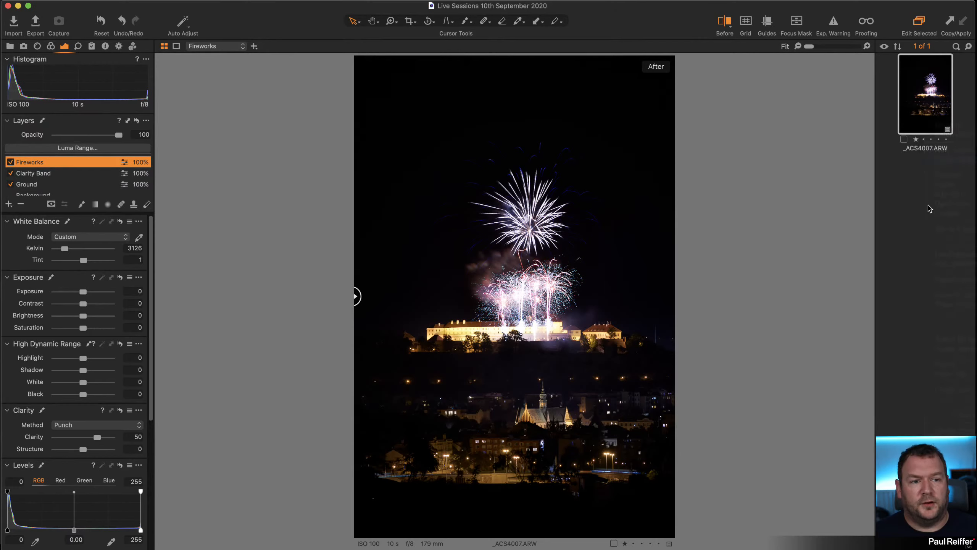
pyautogui.keyDown('super'); pyautogui.click(922, 97); pyautogui.keyUp('super')
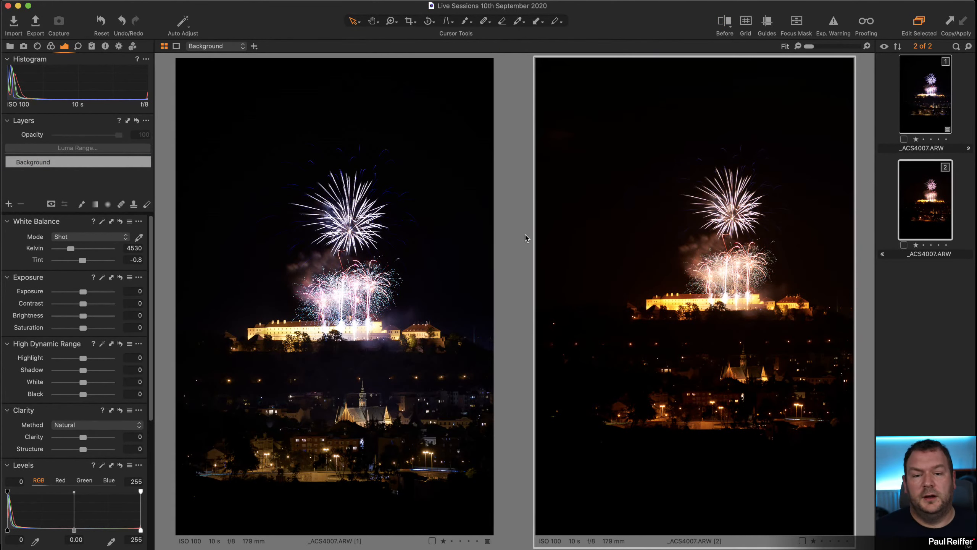
pyautogui.click(930, 92)
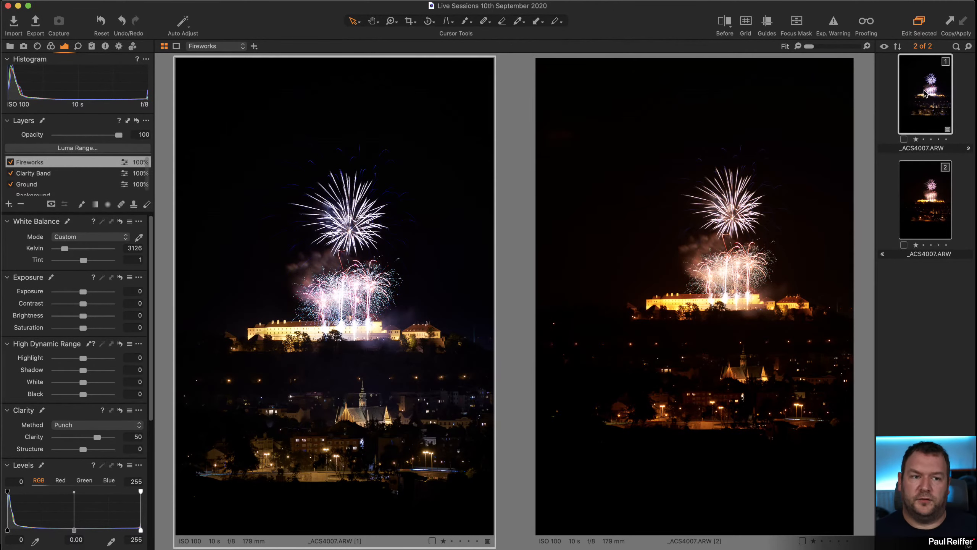
# Compare the edited variant with its original in the split before/after view and side by side with the unedited variant
pyautogui.keyDown('super'); pyautogui.click(892, 178); pyautogui.keyUp('super')
pyautogui.click(725, 22)
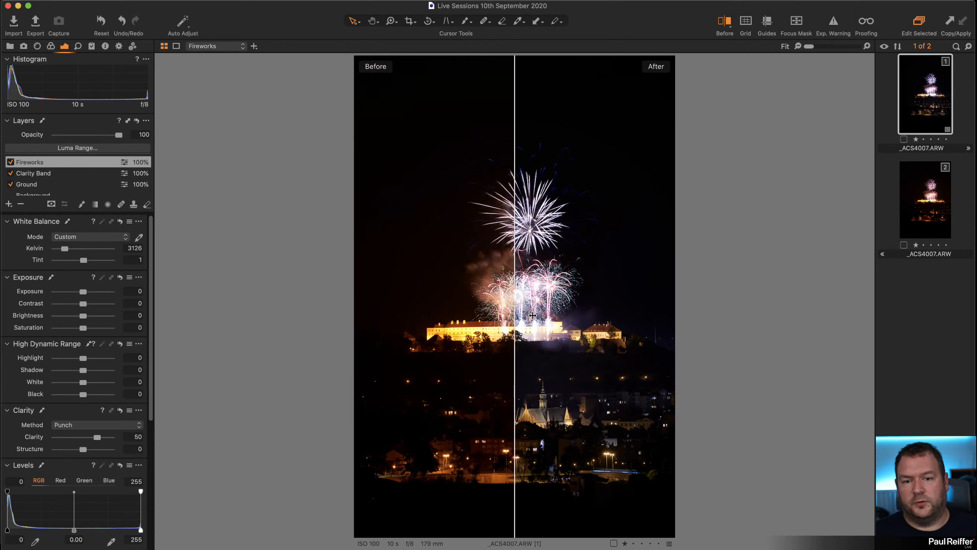
pyautogui.moveTo(515, 296); pyautogui.dragTo(621, 311)
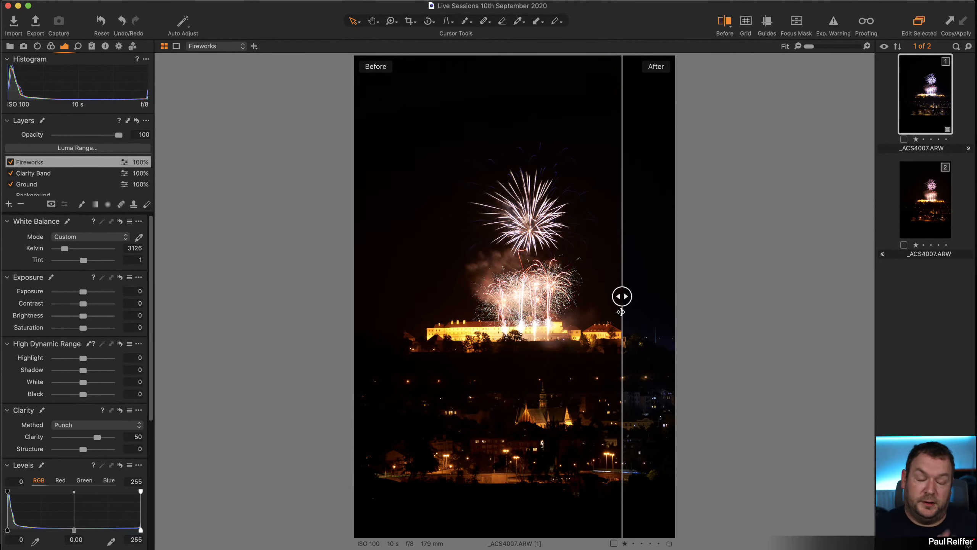
pyautogui.moveTo(621, 311); pyautogui.dragTo(238, 323)
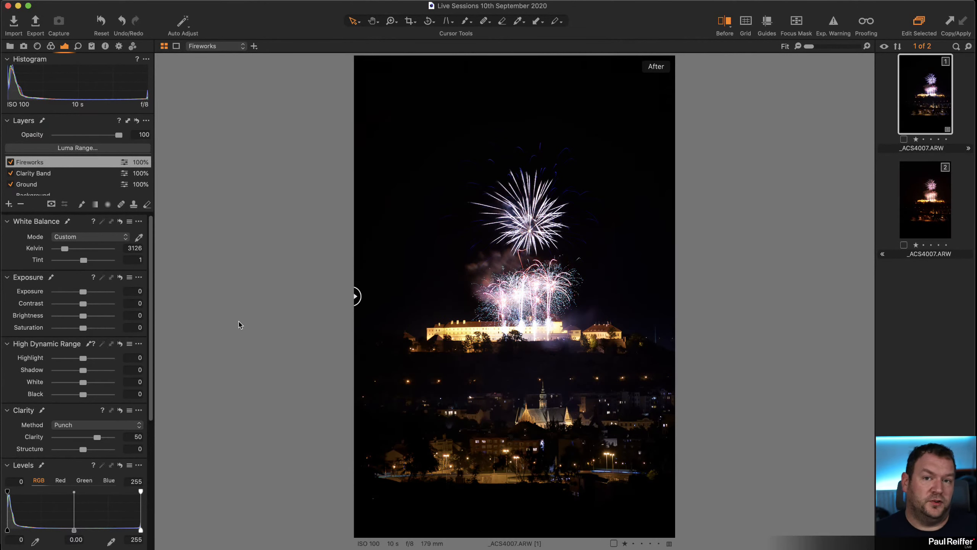
pyautogui.click(726, 24)
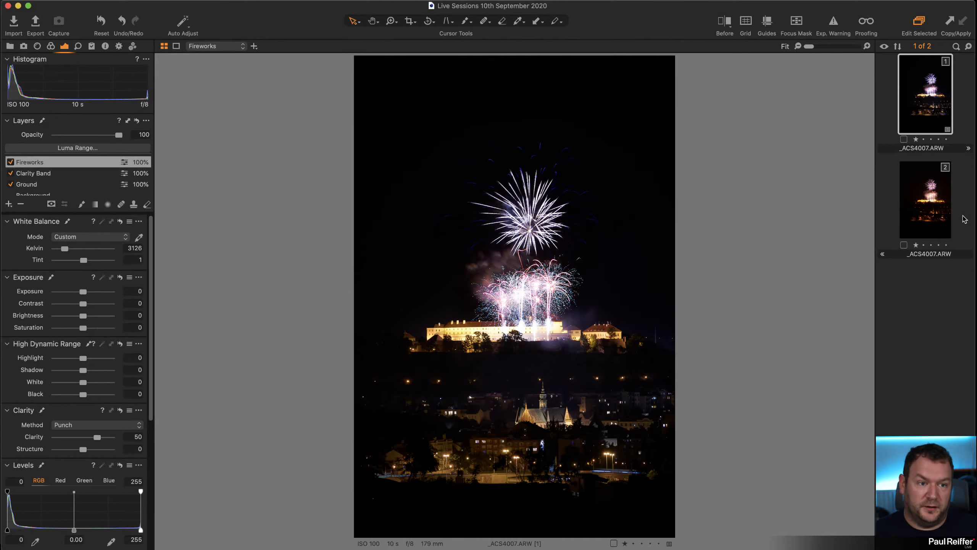
pyautogui.keyDown('shift'); pyautogui.click(927, 198); pyautogui.keyUp('shift')
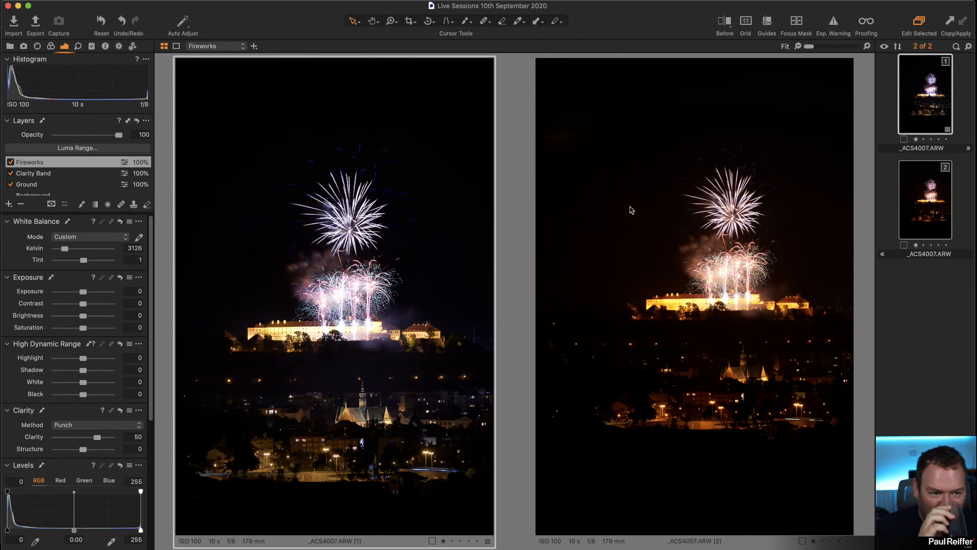
# Open the second user collection in the library, containing _6190121.ORF, and set the viewer background to Black
pyautogui.click(10, 46)
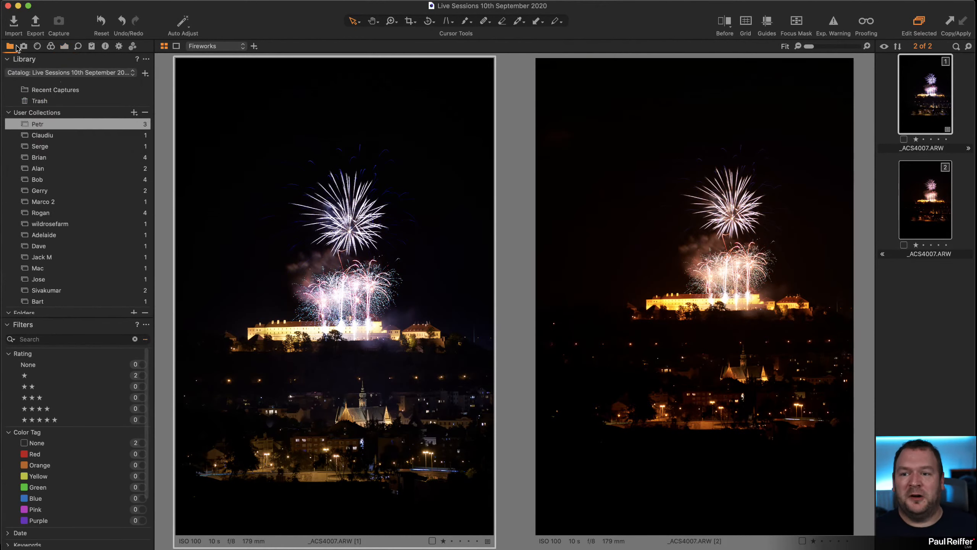
pyautogui.click(80, 135)
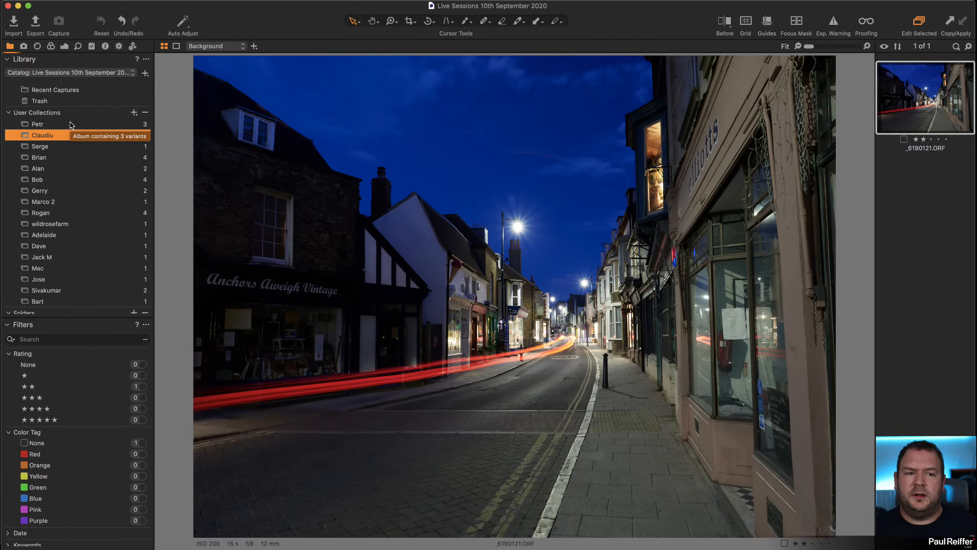
pyautogui.rightClick(169, 82)
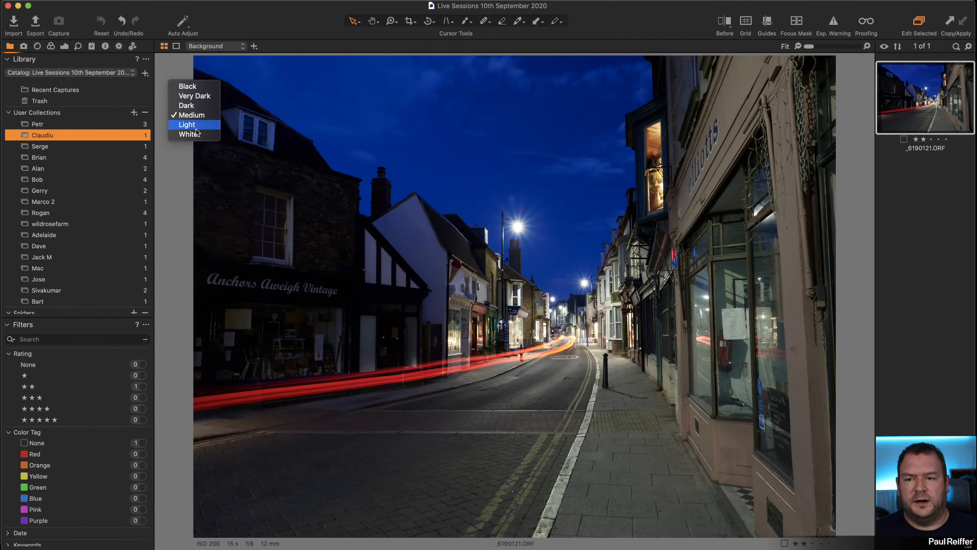
pyautogui.click(192, 90)
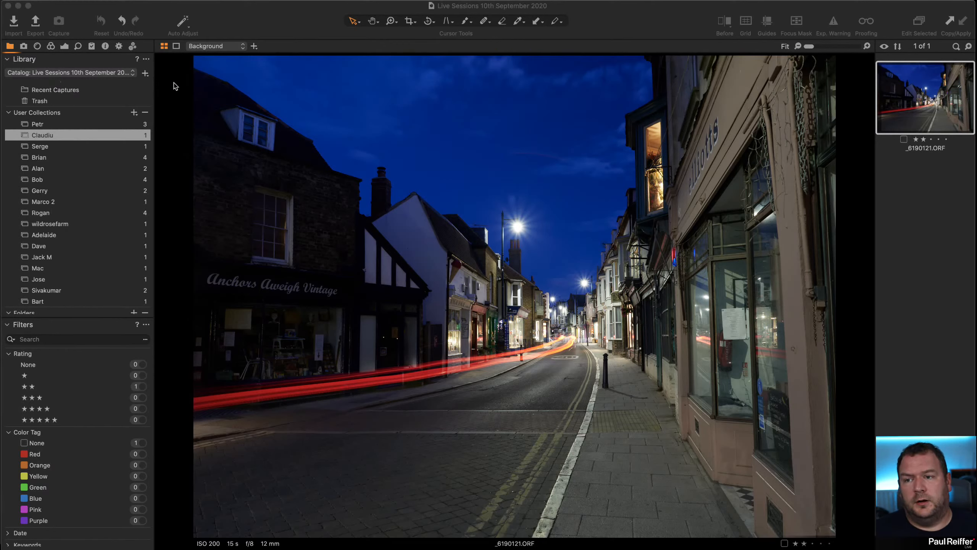
# Start a vertical keystone correction and align one guide with the pillar edge of the beige shopfront on the street's right side
pyautogui.click(66, 48)
pyautogui.click(64, 47)
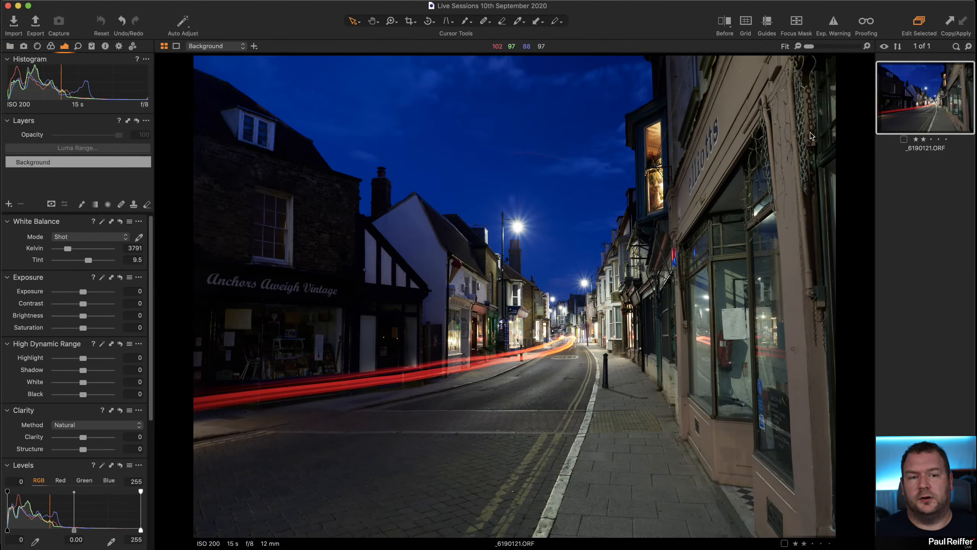
pyautogui.click(447, 22)
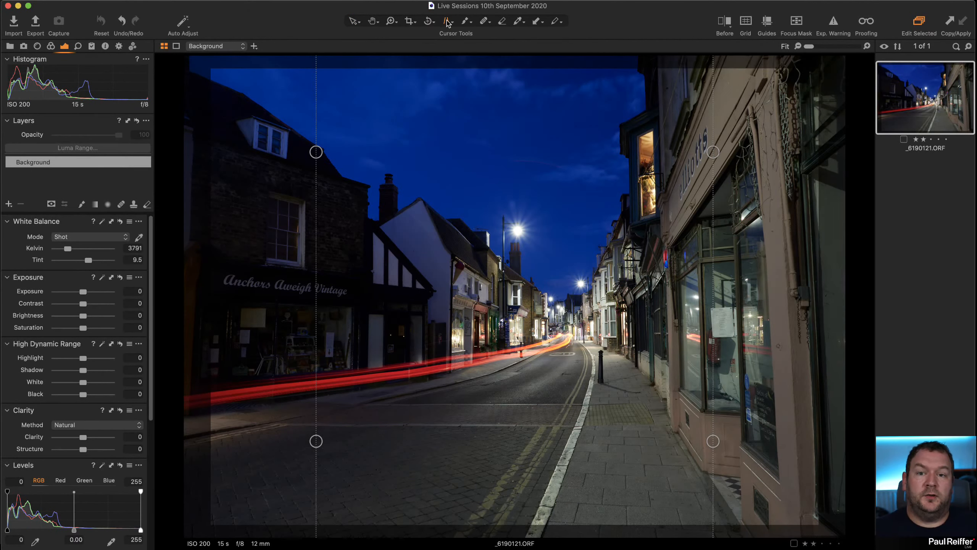
pyautogui.click(451, 21)
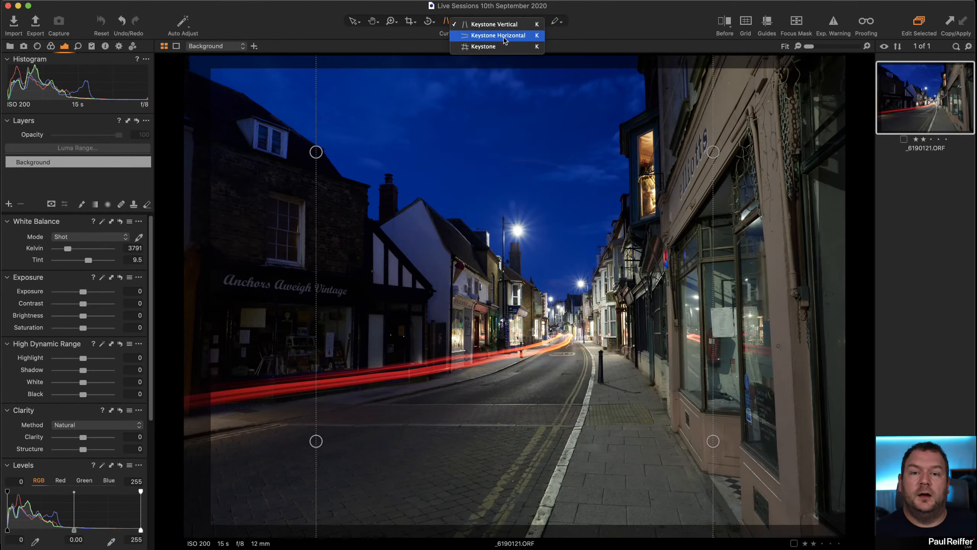
pyautogui.click(621, 21)
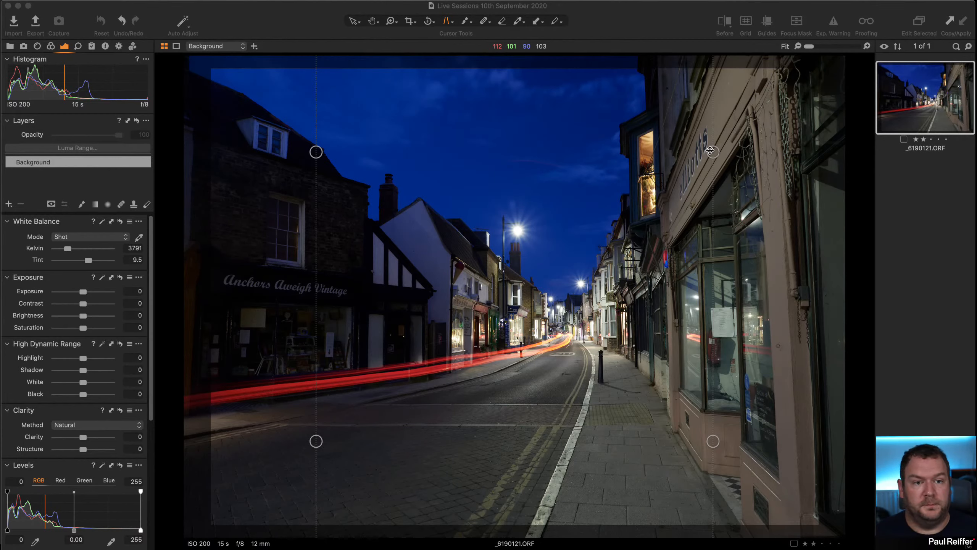
pyautogui.moveTo(710, 150); pyautogui.dragTo(756, 104)
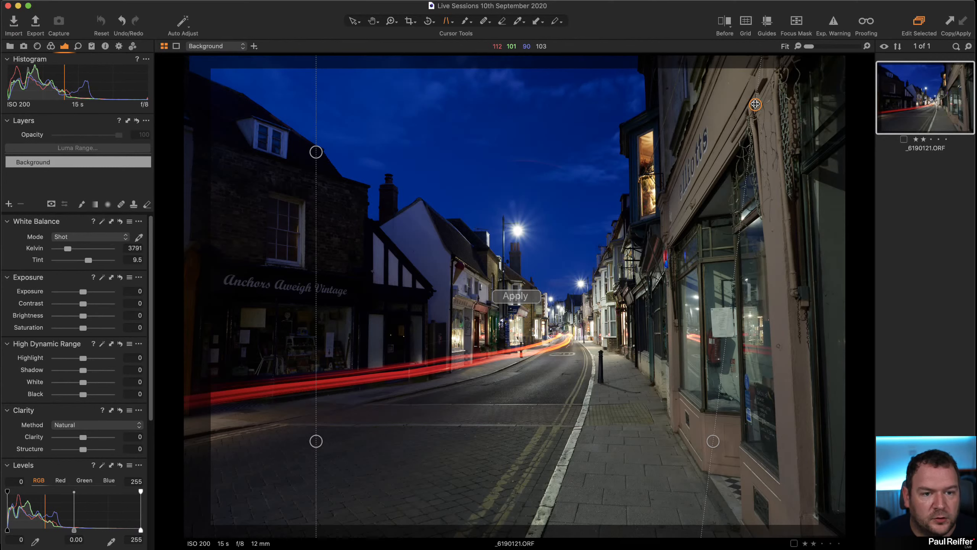
pyautogui.moveTo(713, 441); pyautogui.dragTo(781, 495)
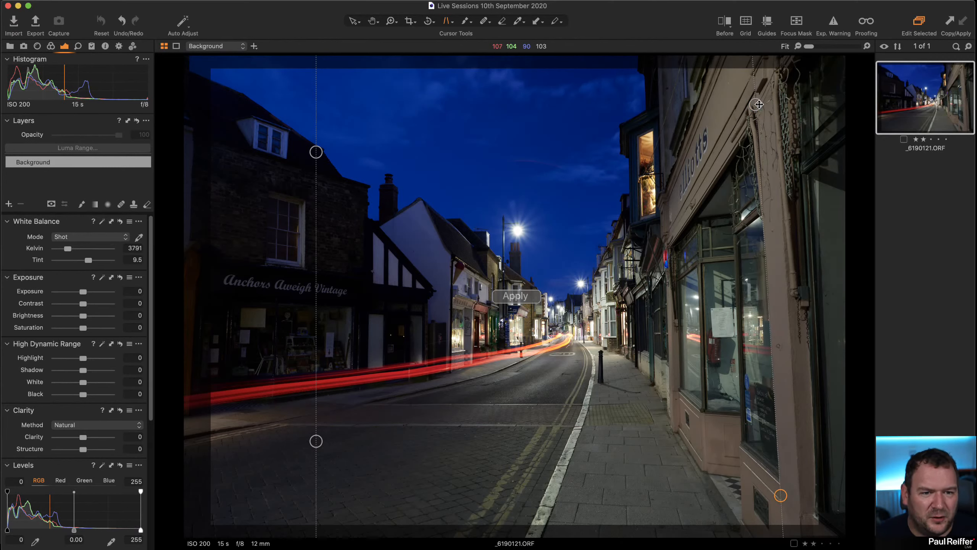
pyautogui.moveTo(759, 104); pyautogui.dragTo(757, 107)
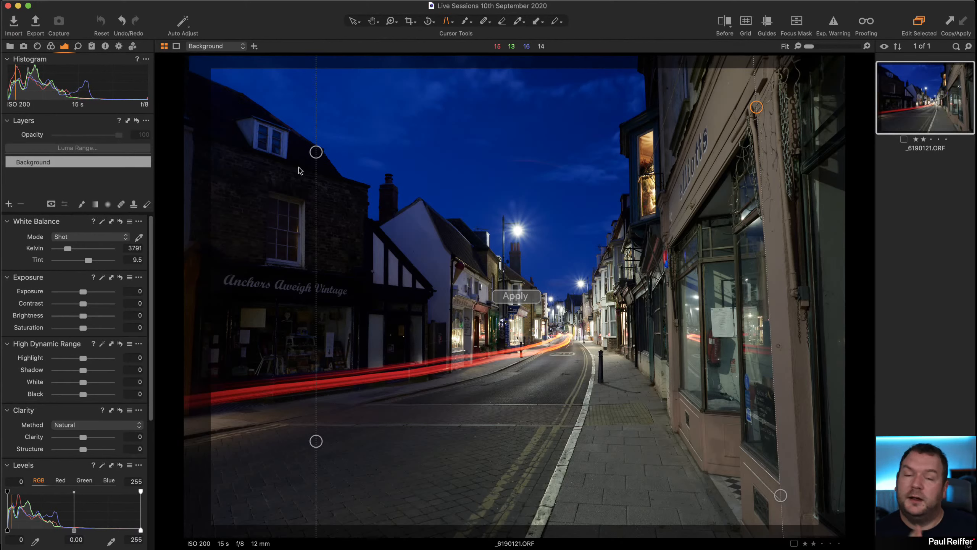
# Align the other vertical keystone guide with the far edge of the dark Anchors Aweigh Vintage building and apply the correction
pyautogui.moveTo(316, 151); pyautogui.dragTo(195, 132)
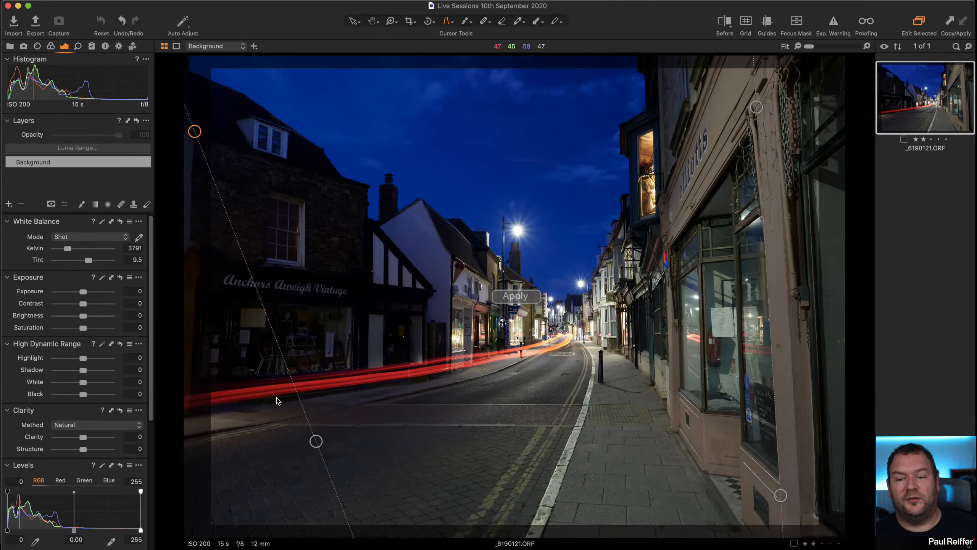
pyautogui.moveTo(316, 441); pyautogui.dragTo(185, 408)
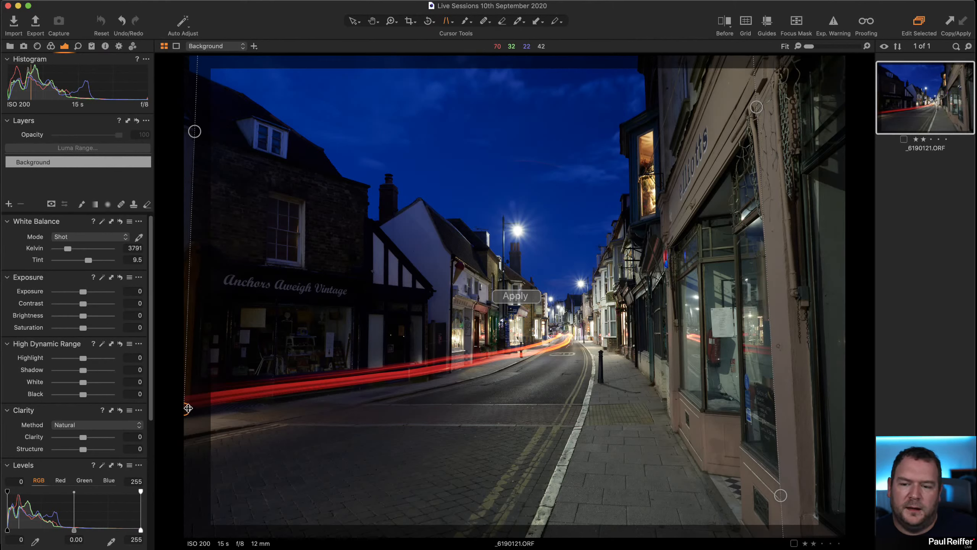
pyautogui.moveTo(188, 408); pyautogui.dragTo(186, 399)
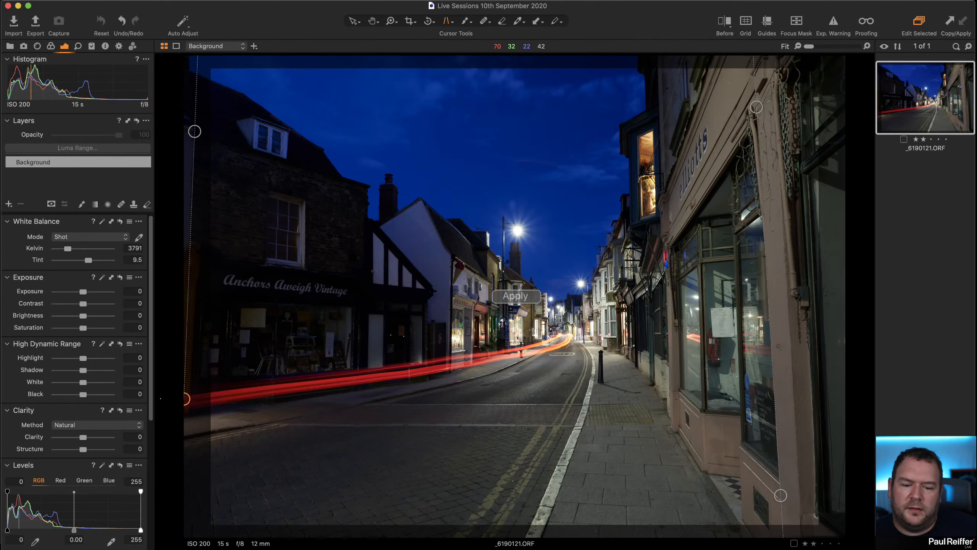
pyautogui.click(514, 300)
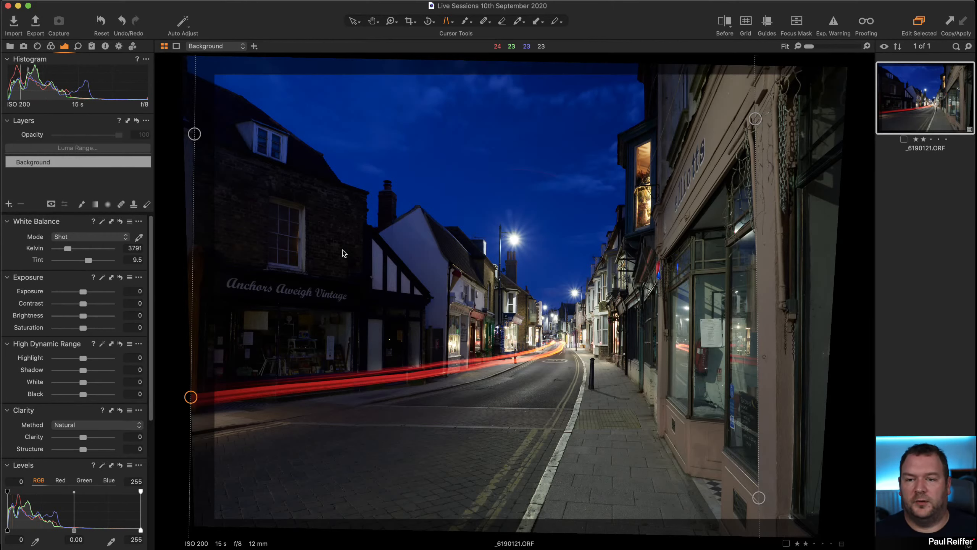
# Raise the keystone correction's Amount to 100 and apply it to the street photo
pyautogui.click(38, 46)
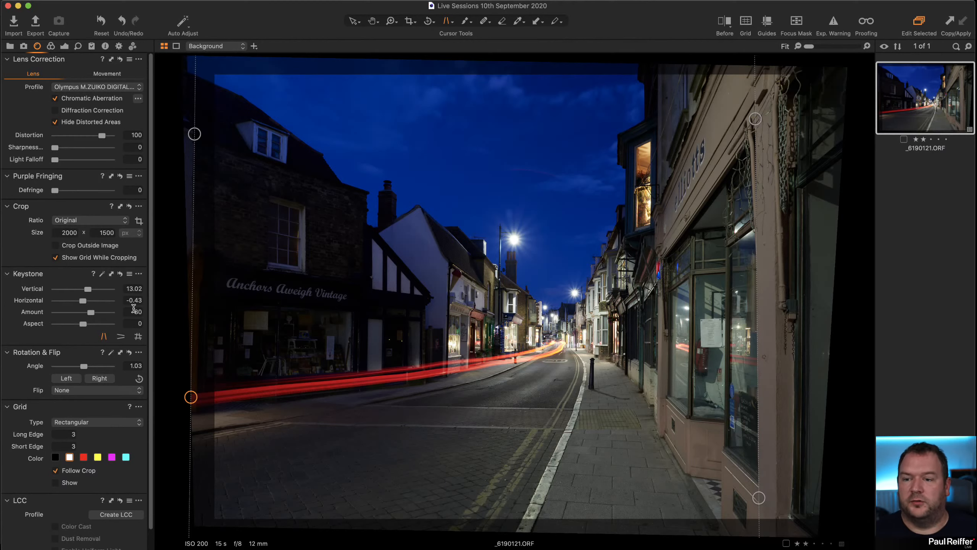
pyautogui.click(133, 311)
pyautogui.write('100')
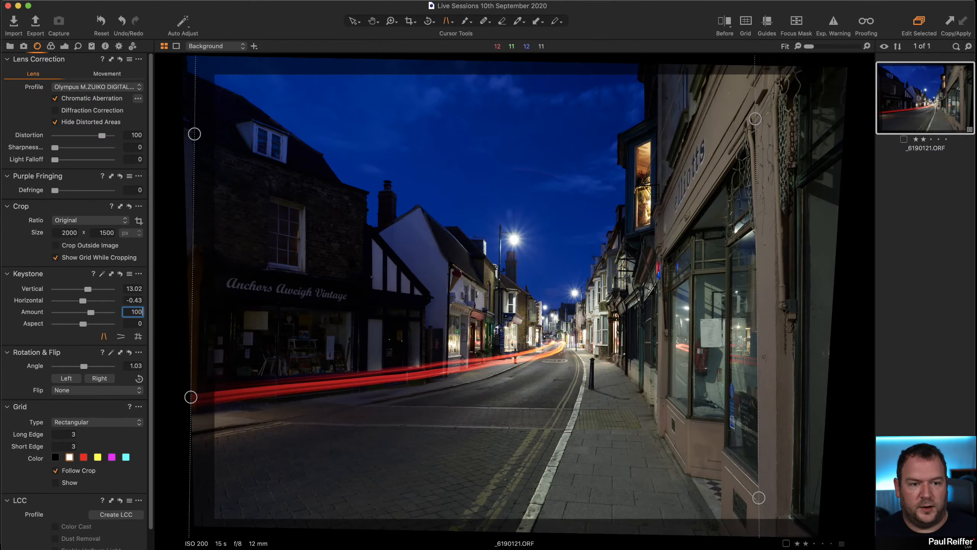
pyautogui.press('Tab')
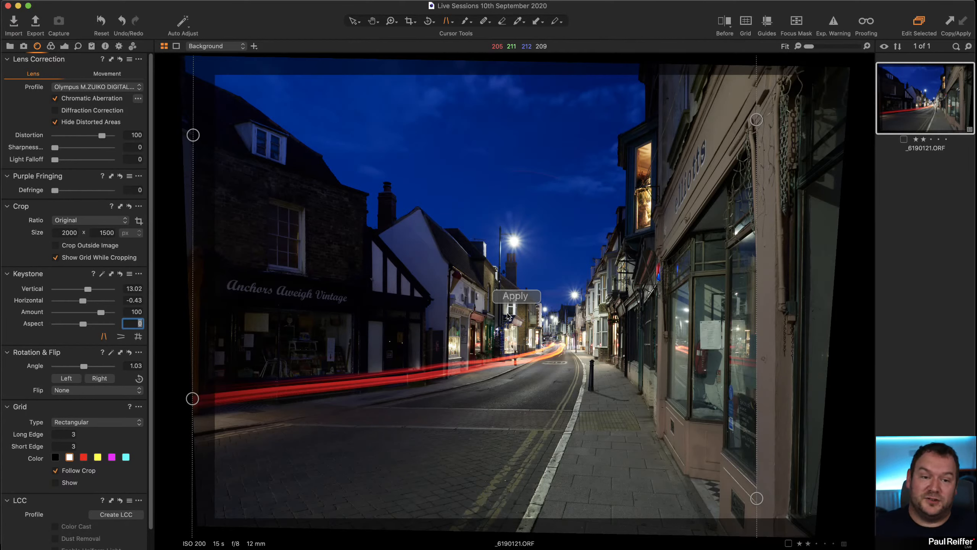
pyautogui.click(514, 296)
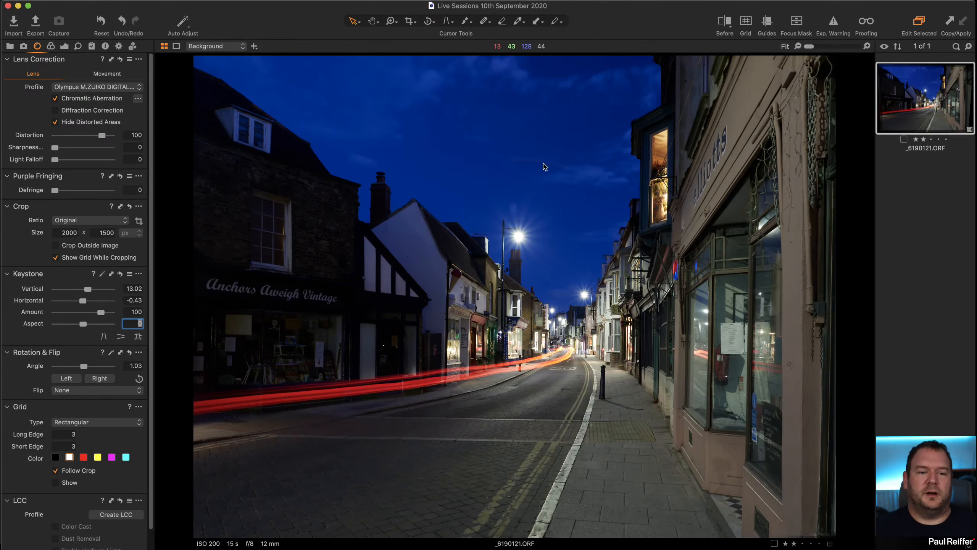
# Try to reapply the vertical keystone correction with its Amount at 100
pyautogui.click(448, 21)
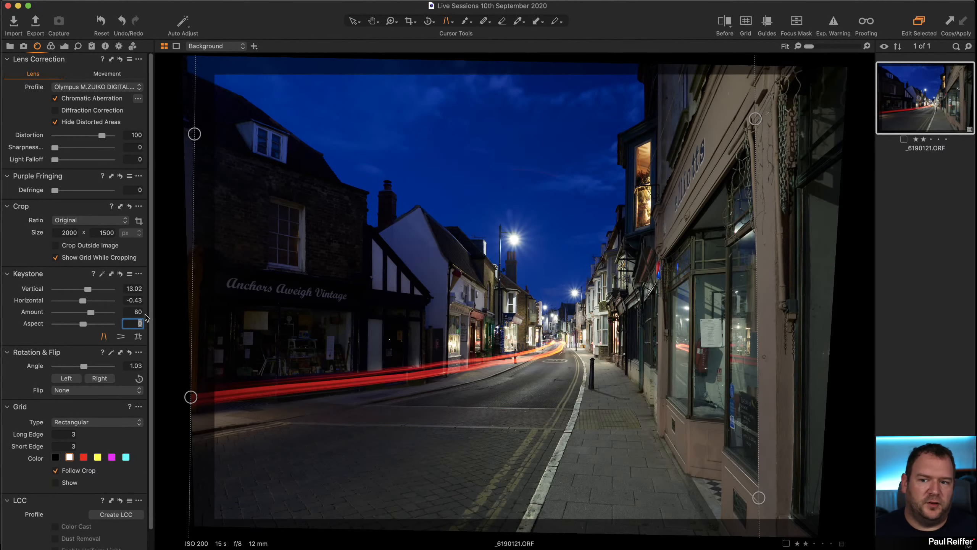
pyautogui.click(133, 312)
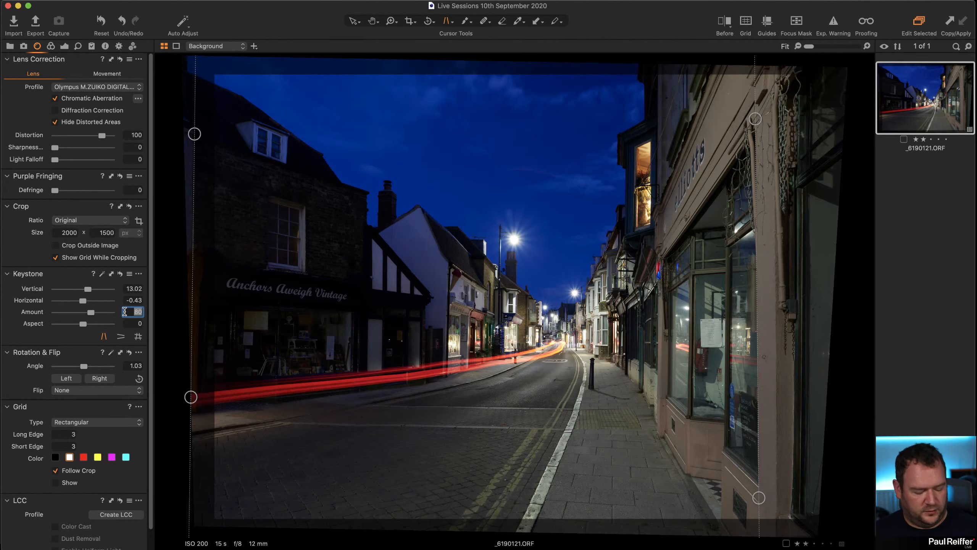
pyautogui.write('100')
pyautogui.press('Tab')
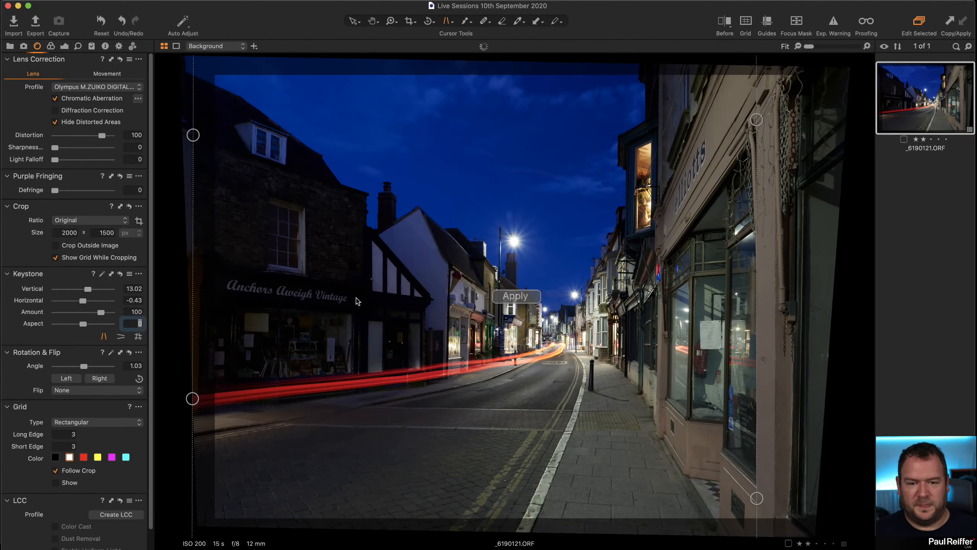
pyautogui.click(515, 296)
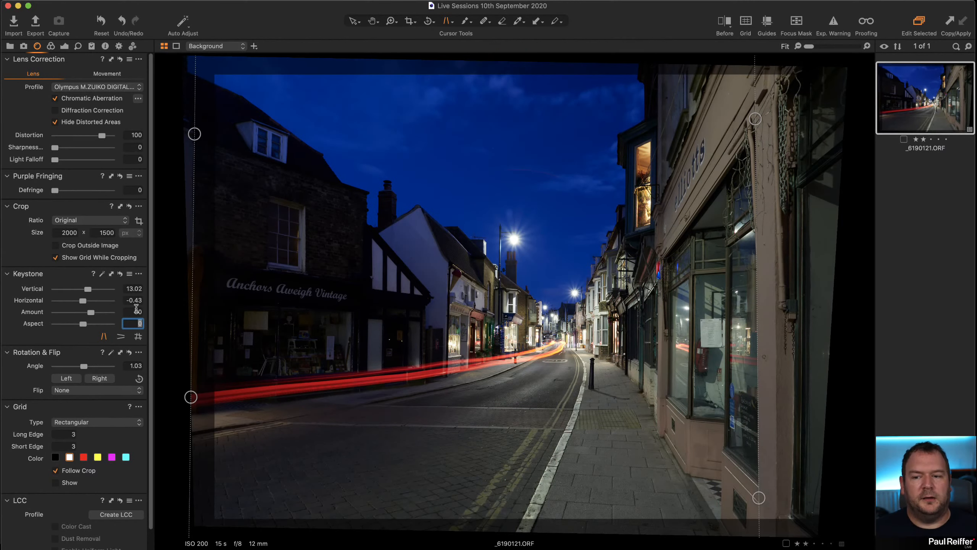
# Set the keystone Amount to 100, leave the keystone tool without reapplying the guides, and collapse the Rotation & Flip settings
pyautogui.write('100')
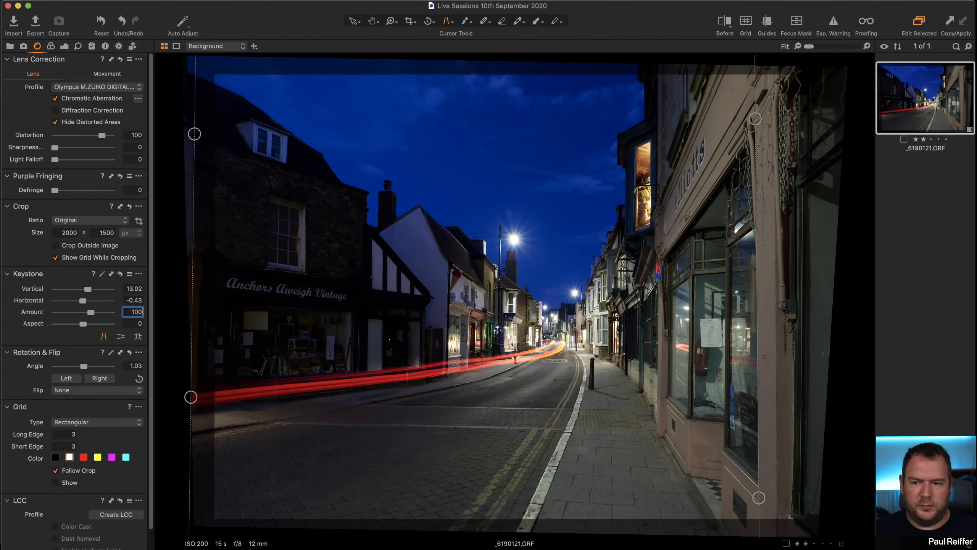
pyautogui.press('Tab')
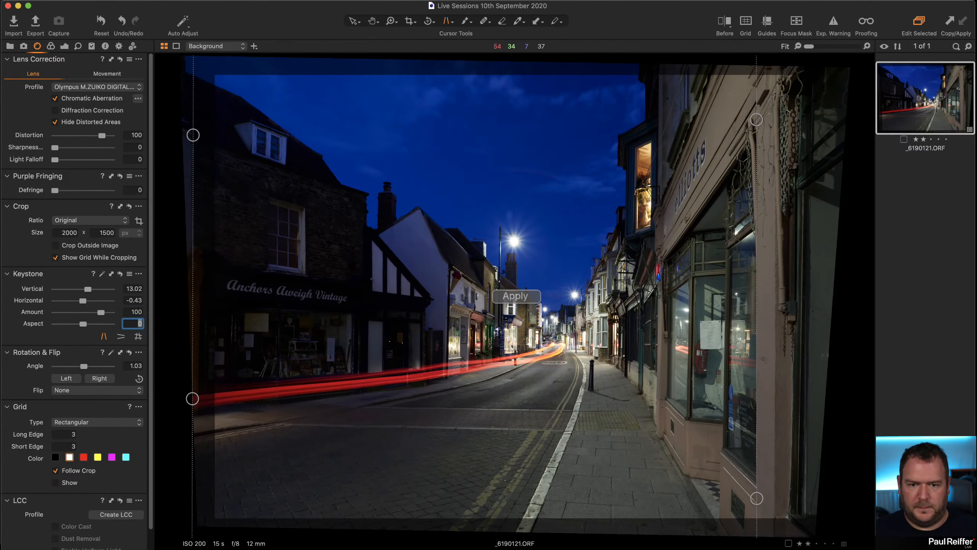
pyautogui.click(355, 21)
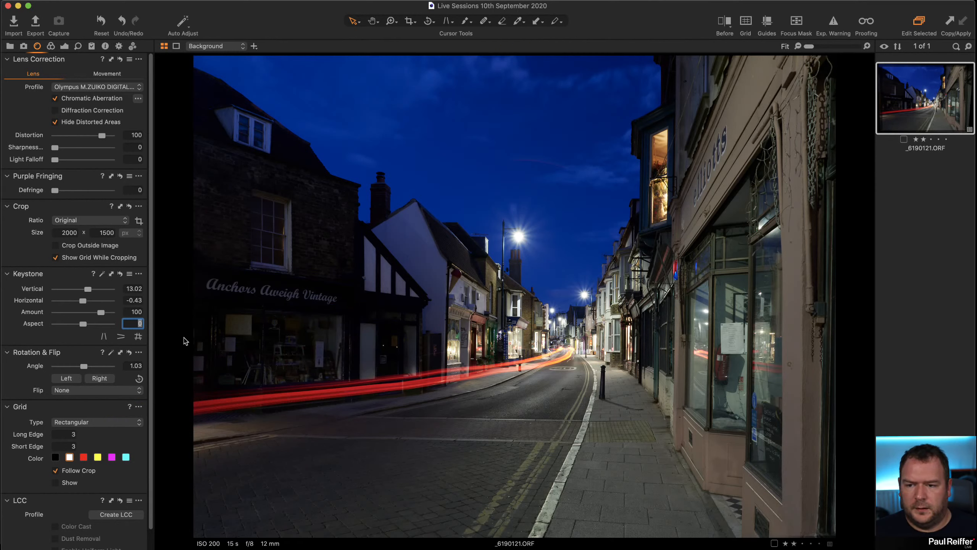
pyautogui.press('Tab')
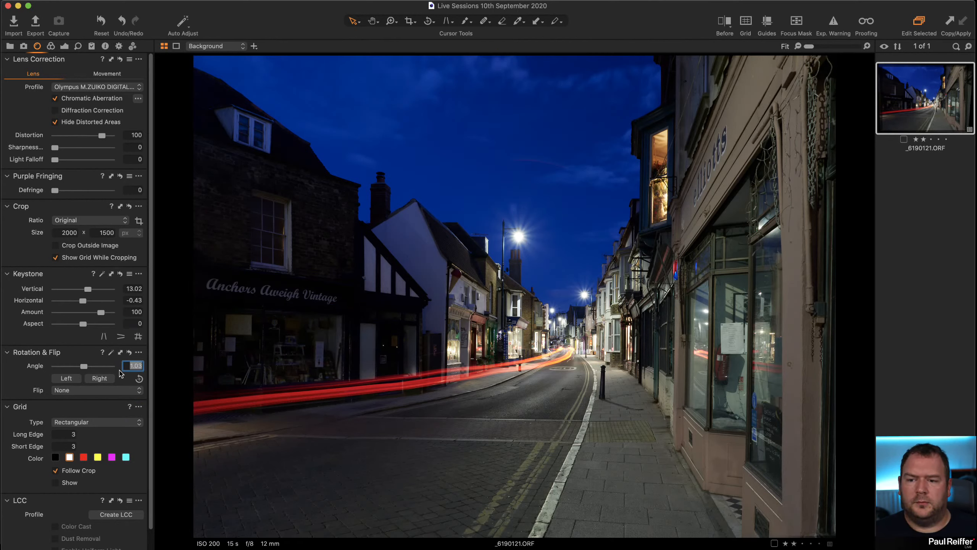
pyautogui.click(84, 352)
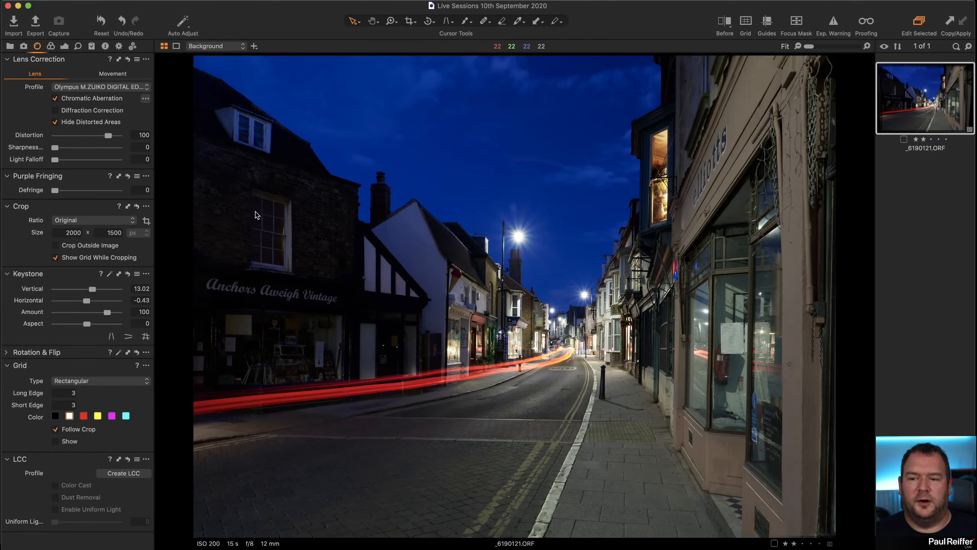
# Enable Diffraction Correction for the lens while viewing the Anchors Aweigh Vintage sign at 200%, and return to the wider view
pyautogui.press('z')
pyautogui.click(214, 332)
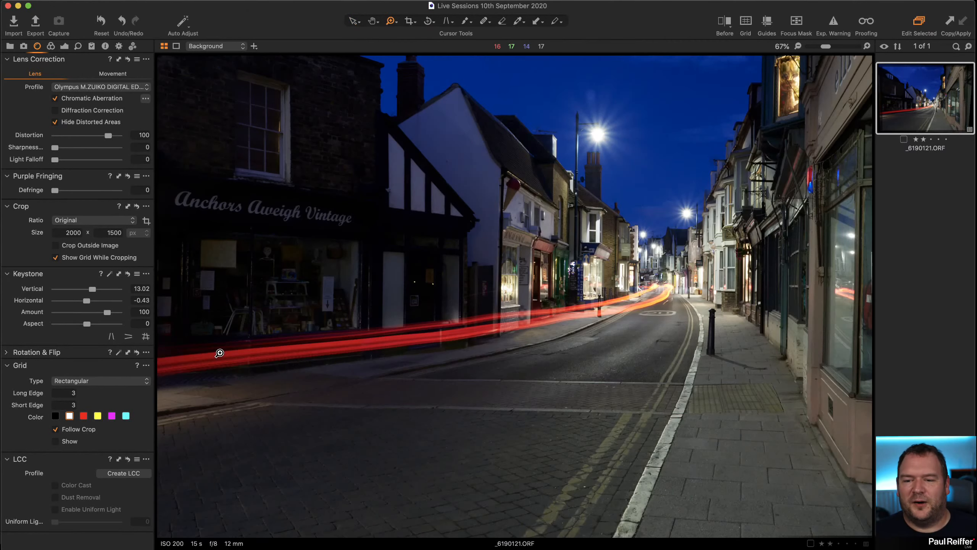
pyautogui.click(188, 221)
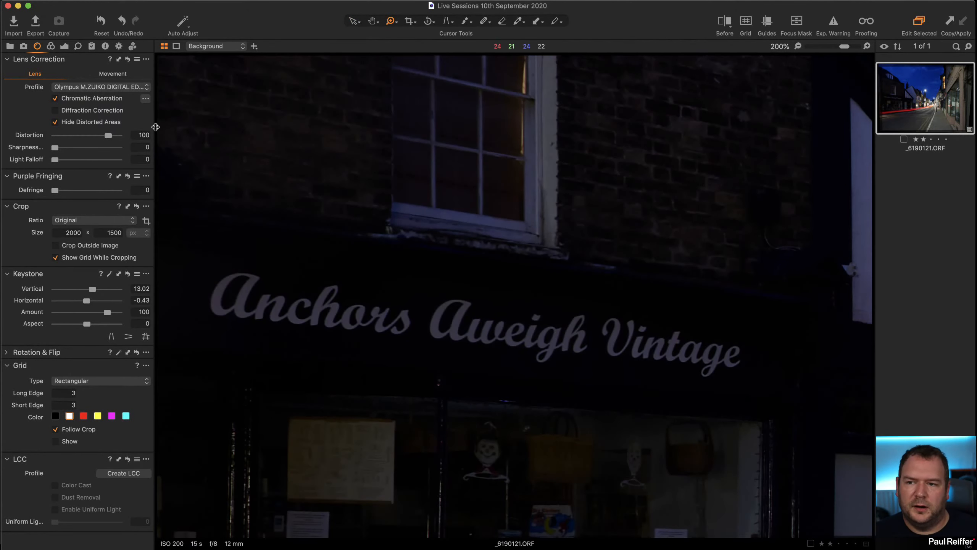
pyautogui.click(56, 111)
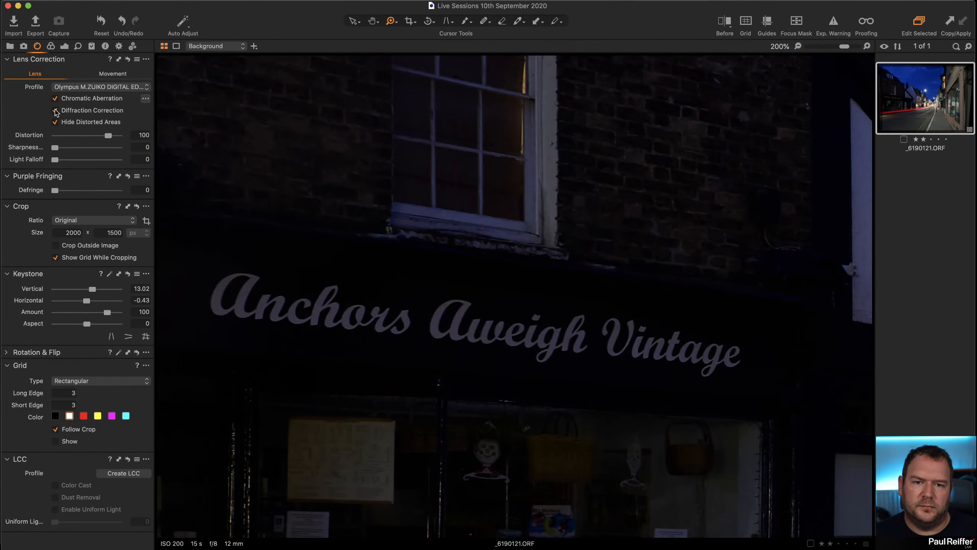
pyautogui.keyDown('alt'); pyautogui.click(576, 248); pyautogui.keyUp('alt')
pyautogui.keyDown('alt'); pyautogui.click(576, 248); pyautogui.keyUp('alt')
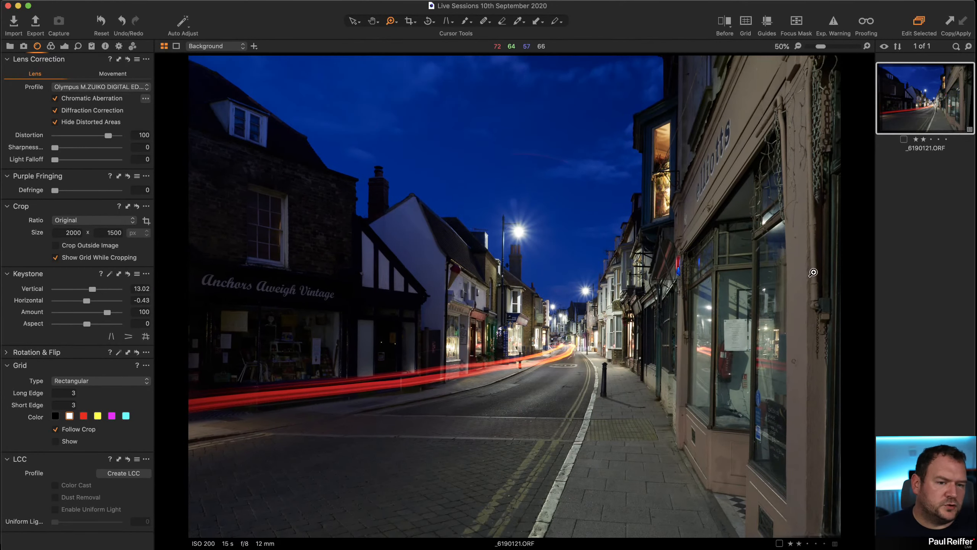
# Examine the beige shopfront's detail at 200% and 100% for sharpness toward the frame edge, and return to the fitted view
pyautogui.click(813, 273)
pyautogui.click(812, 266)
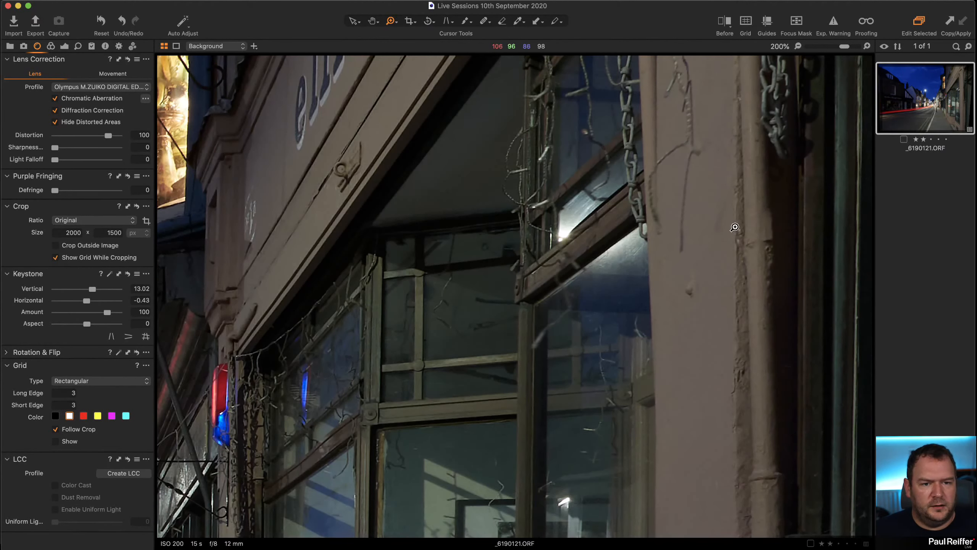
pyautogui.keyDown('alt'); pyautogui.click(739, 208); pyautogui.keyUp('alt')
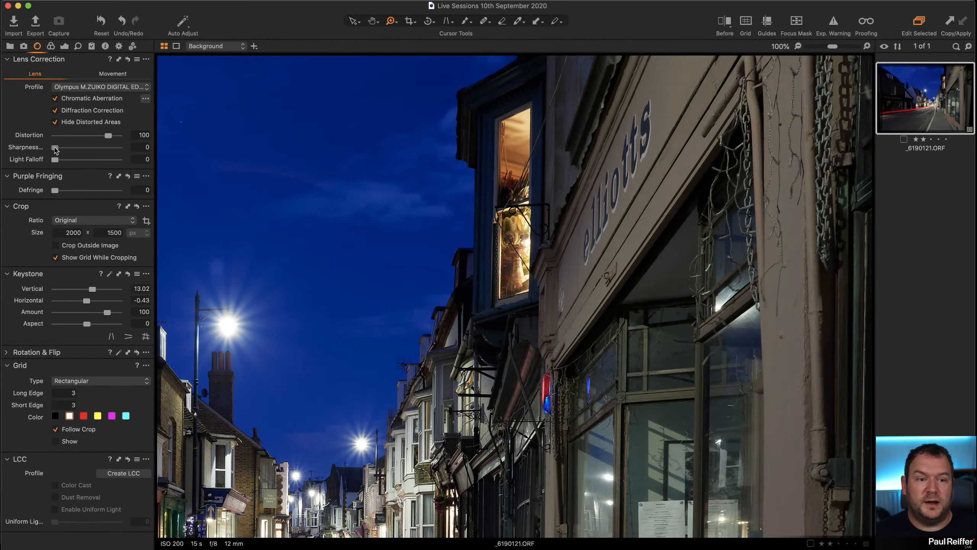
pyautogui.moveTo(55, 148)
pyautogui.mouseDown()
pyautogui.moveTo(103, 150)
pyautogui.moveTo(54, 150)
pyautogui.mouseUp()
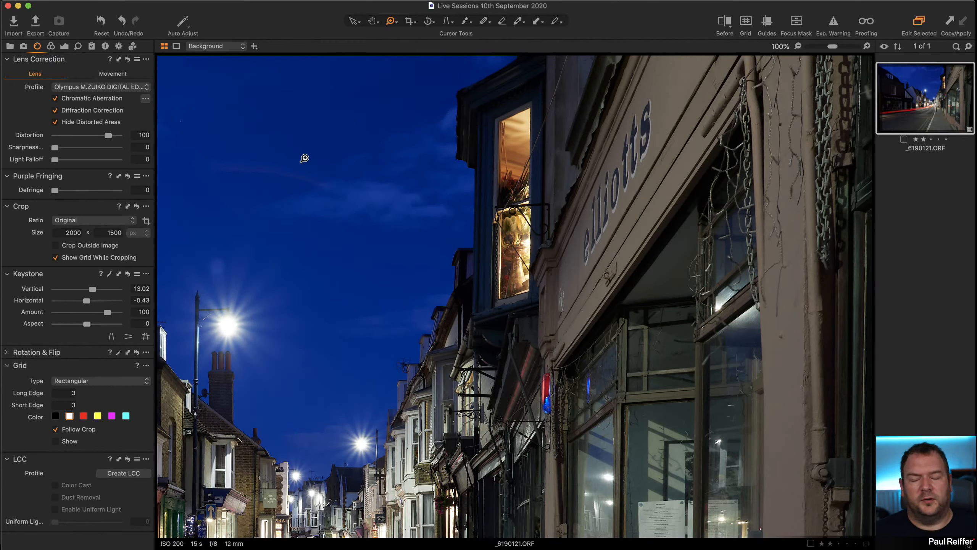
pyautogui.keyDown('alt'); pyautogui.click(549, 275); pyautogui.keyUp('alt')
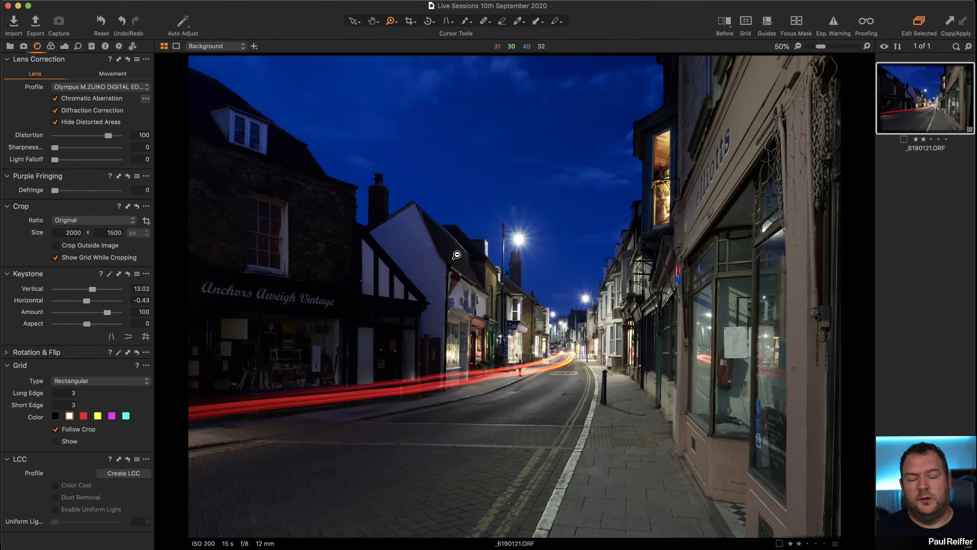
pyautogui.keyDown('alt'); pyautogui.click(456, 256); pyautogui.keyUp('alt')
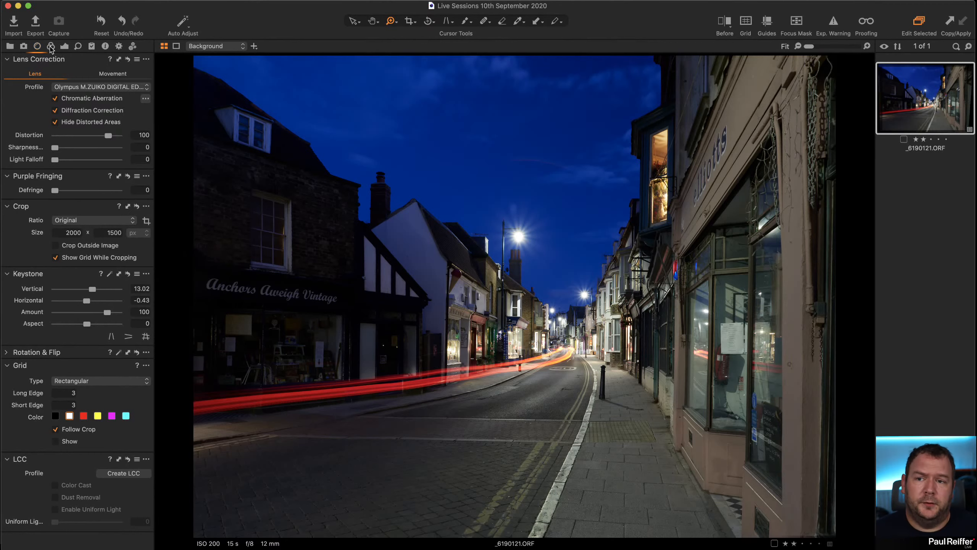
# Bring up the color adjustment tools for the street photo's Background layer
pyautogui.click(51, 46)
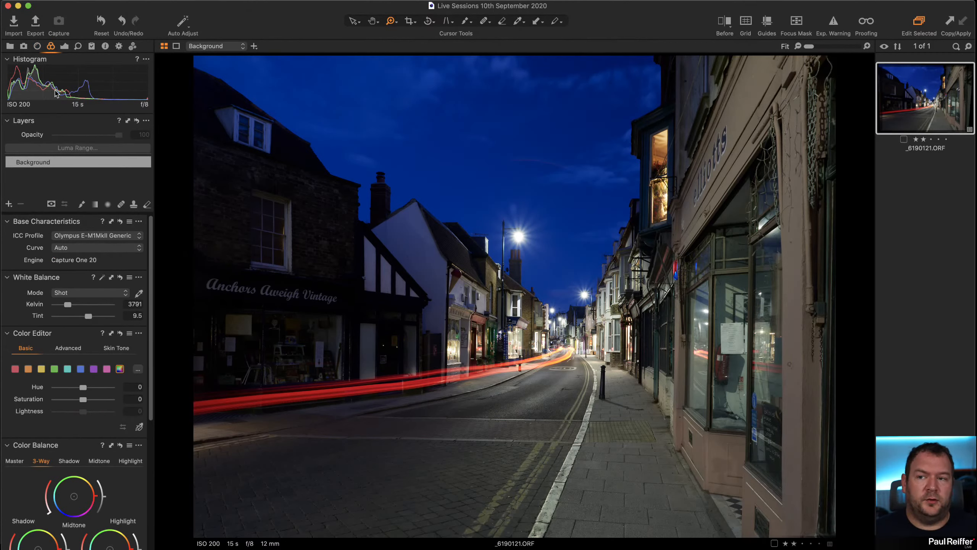
pyautogui.click(64, 47)
pyautogui.click(51, 46)
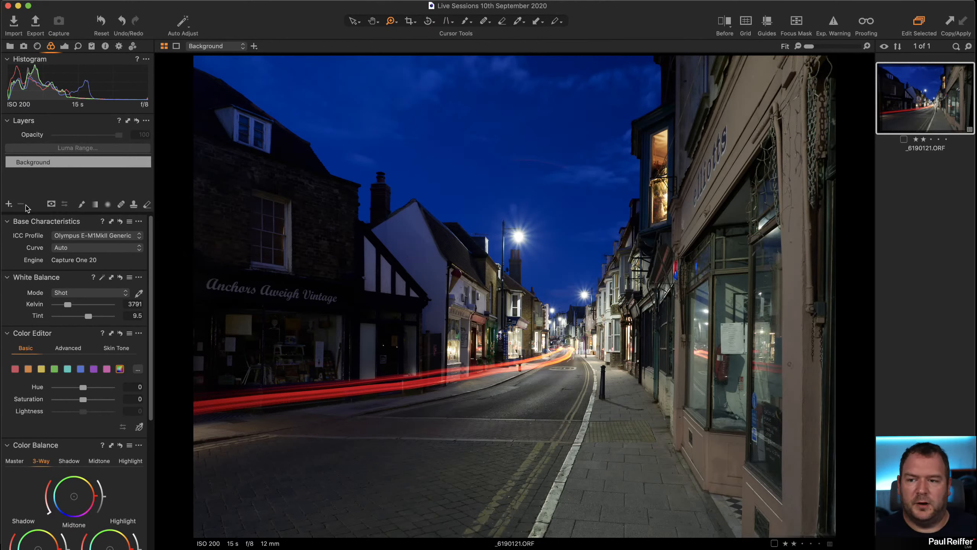
# Add a new adjustment layer above the Background and name it "Light Trail"
pyautogui.click(8, 205)
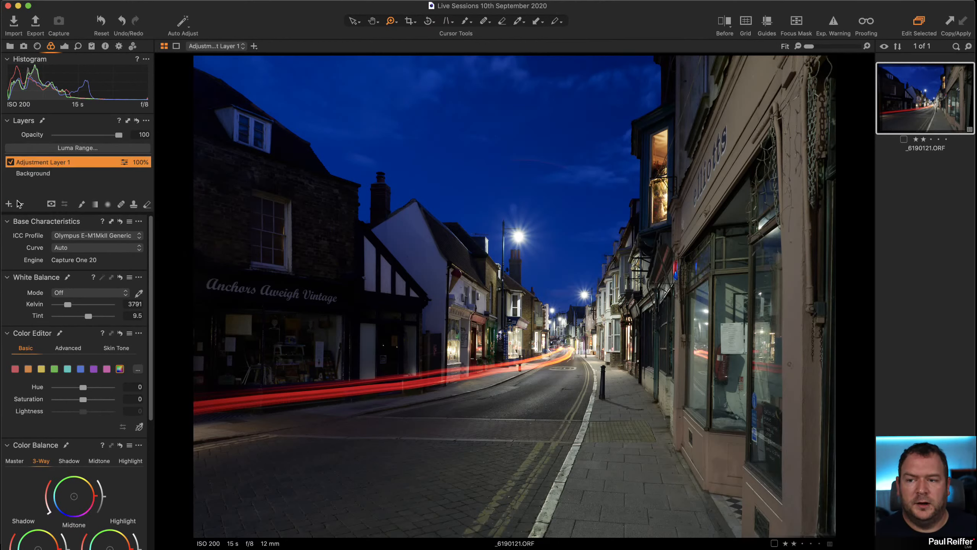
pyautogui.doubleClick(50, 163)
pyautogui.write('Light Tr')
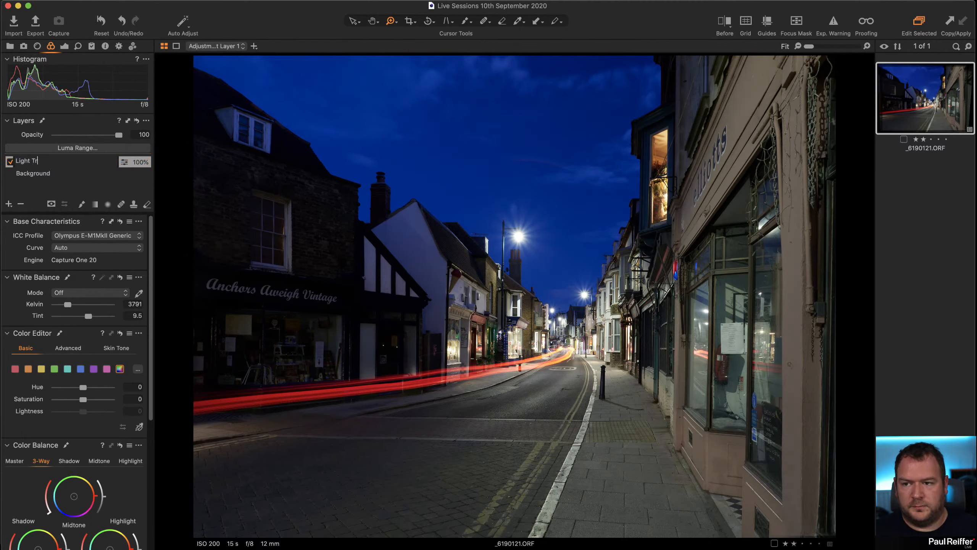
pyautogui.write('ail')
pyautogui.press('Return')
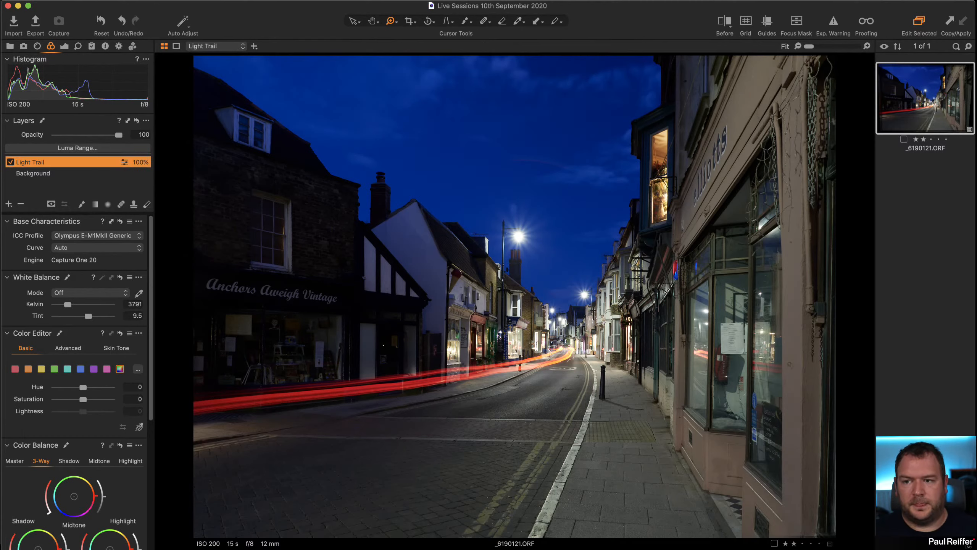
# Paint a mask with a smaller brush along the red light trail on the Light Trail layer, and check its coverage
pyautogui.click(83, 204)
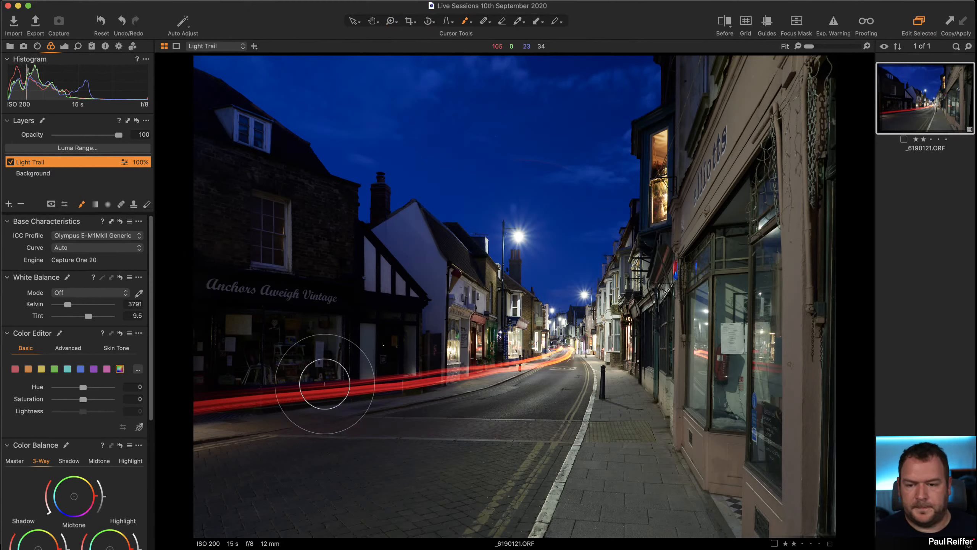
pyautogui.press('[')
pyautogui.press('[')
pyautogui.press('[')
pyautogui.press('[')
pyautogui.press('[')
pyautogui.press('[')
pyautogui.press('[')
pyautogui.press('[')
pyautogui.press('[')
pyautogui.press('[')
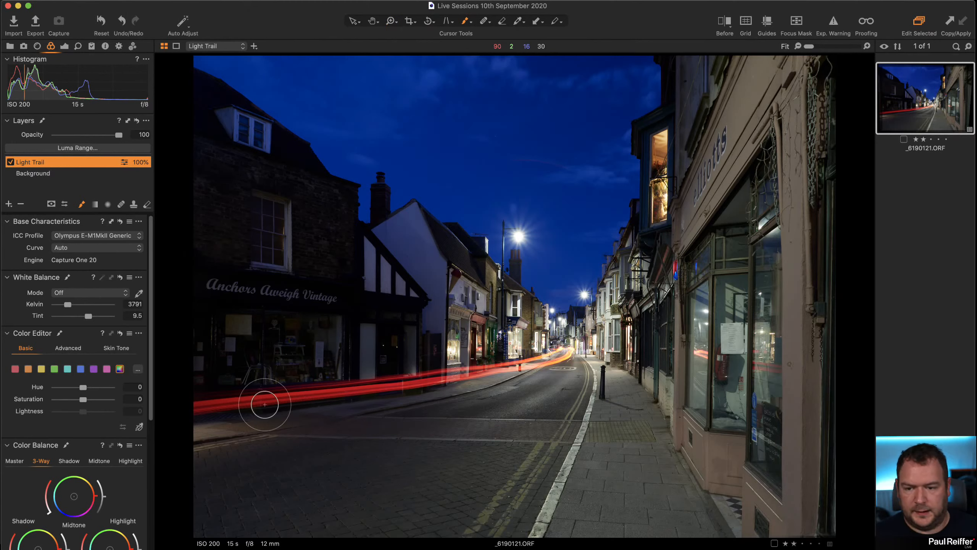
pyautogui.moveTo(265, 404)
pyautogui.mouseDown()
pyautogui.moveTo(186, 404)
pyautogui.moveTo(364, 387)
pyautogui.moveTo(571, 349)
pyautogui.moveTo(494, 371)
pyautogui.moveTo(178, 405)
pyautogui.mouseUp()
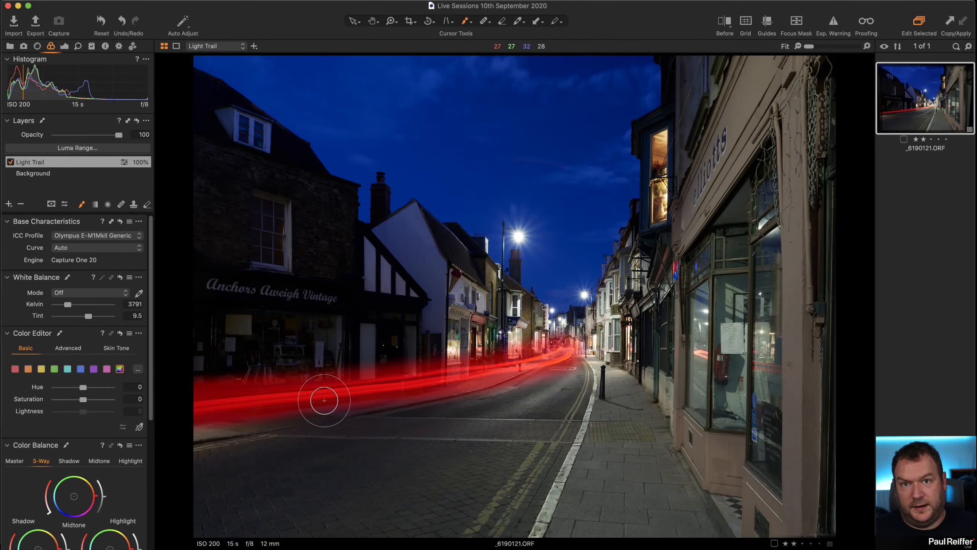
pyautogui.press('m')
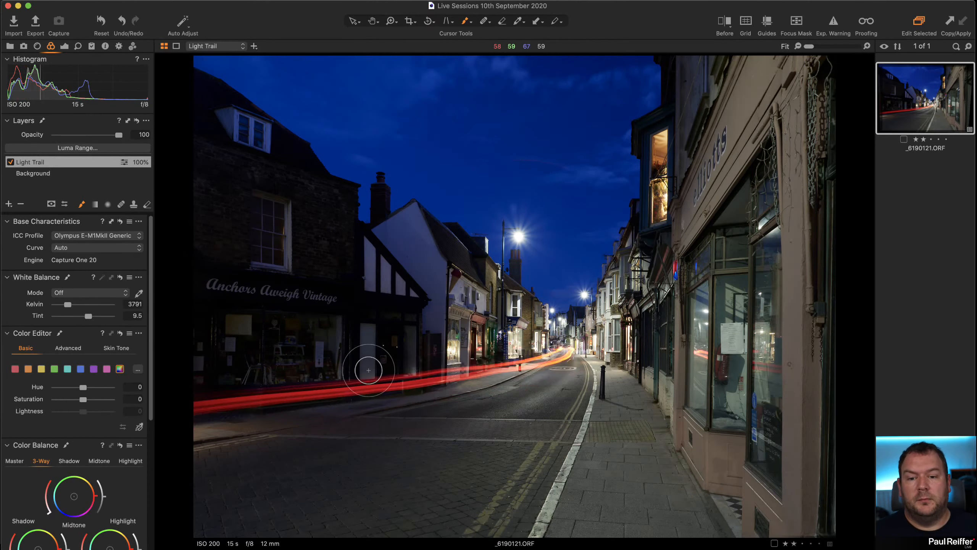
pyautogui.press('m')
pyautogui.press('m')
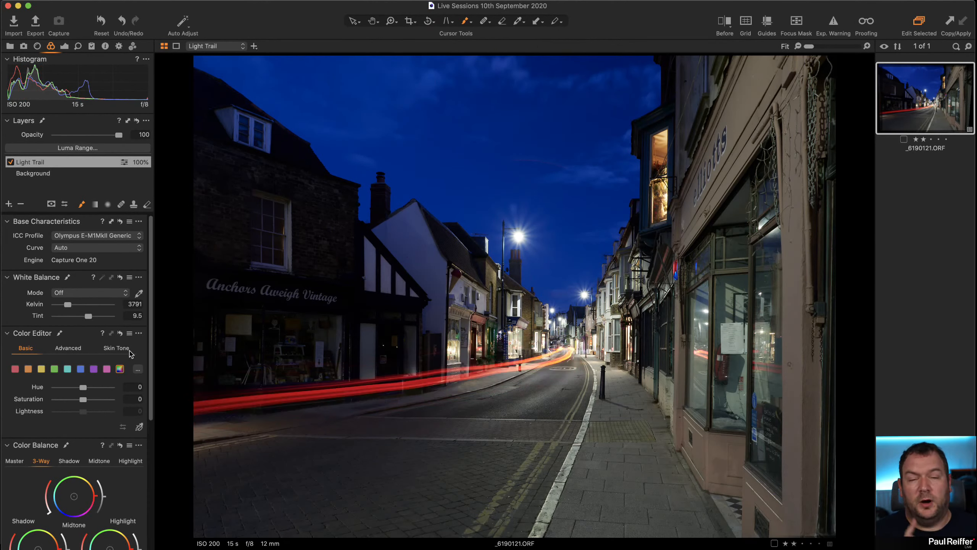
# Sample the red of the light trail as a color range in the advanced Color Editor
pyautogui.scroll(-3, 111, 404)
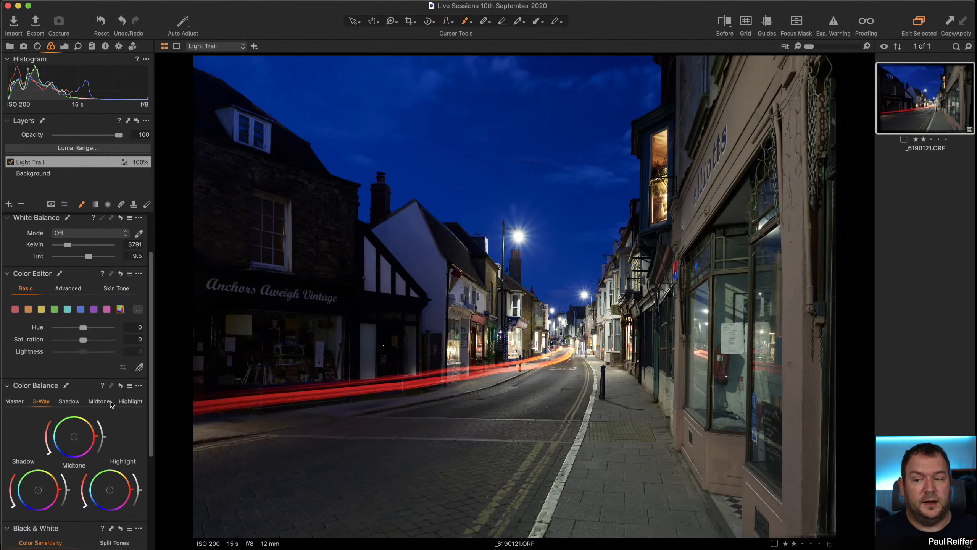
pyautogui.click(15, 310)
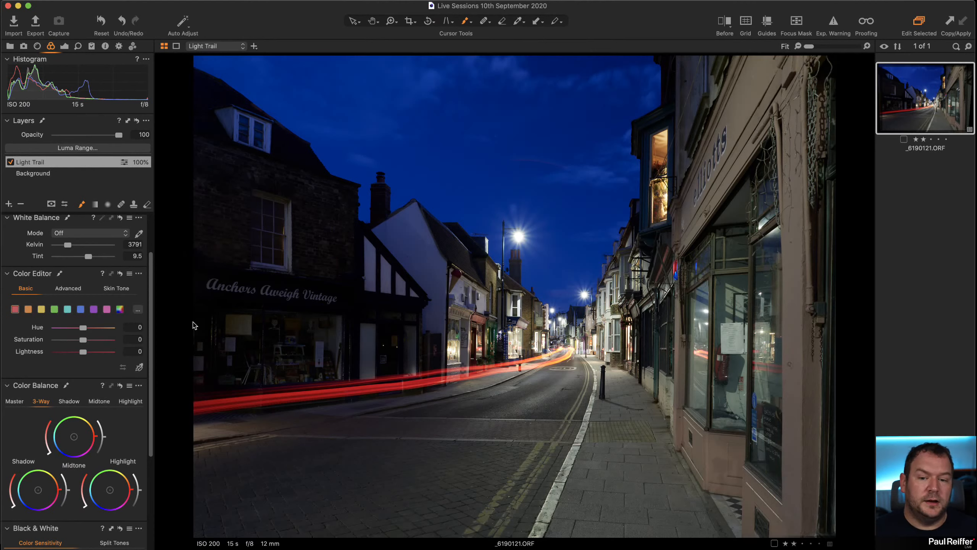
pyautogui.click(139, 367)
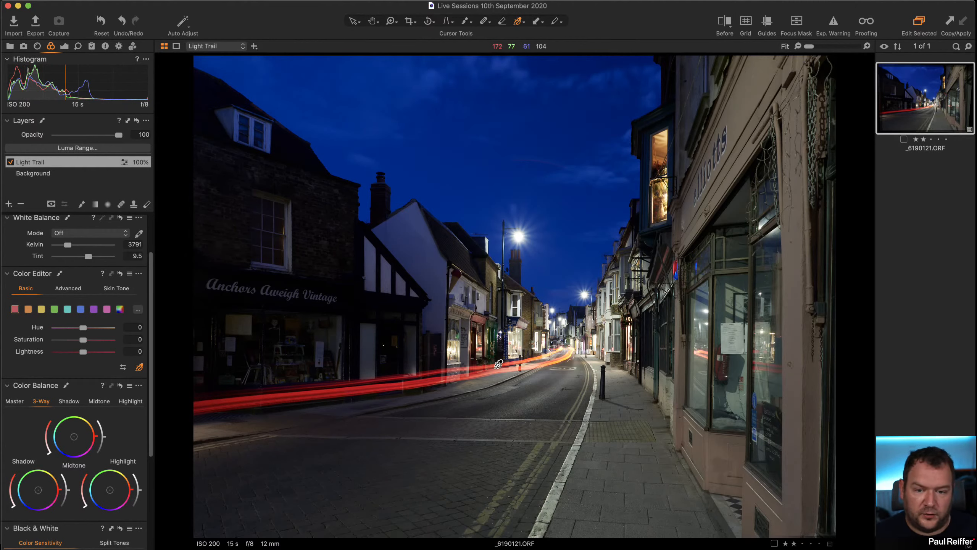
pyautogui.click(68, 288)
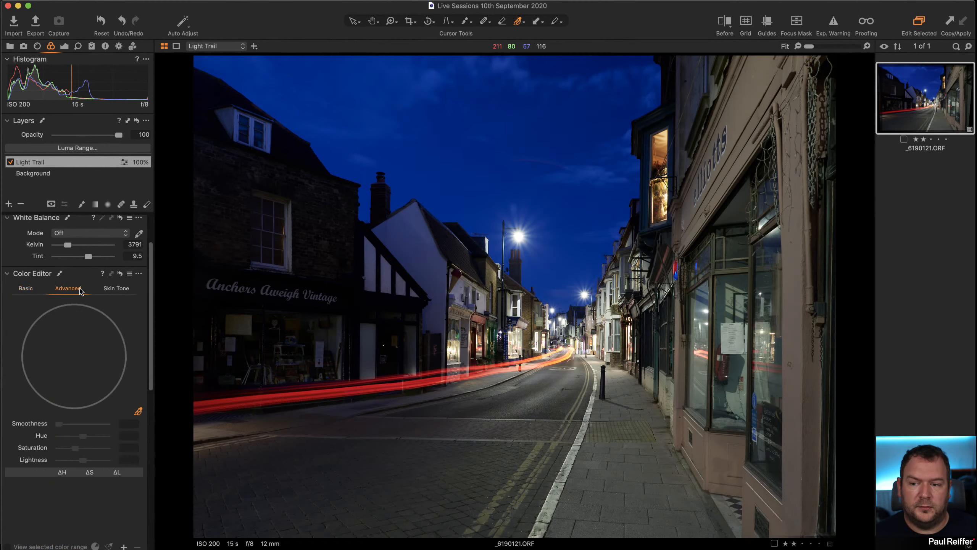
pyautogui.click(488, 364)
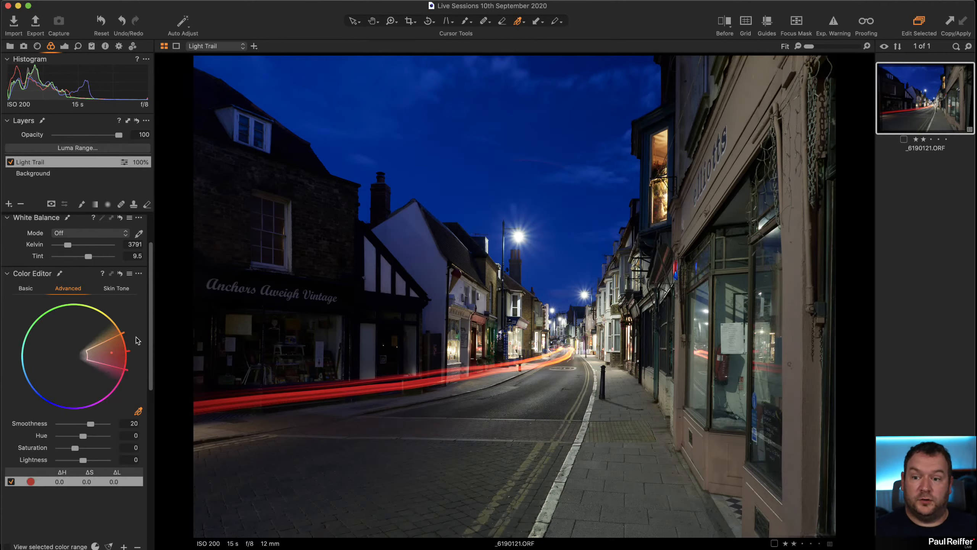
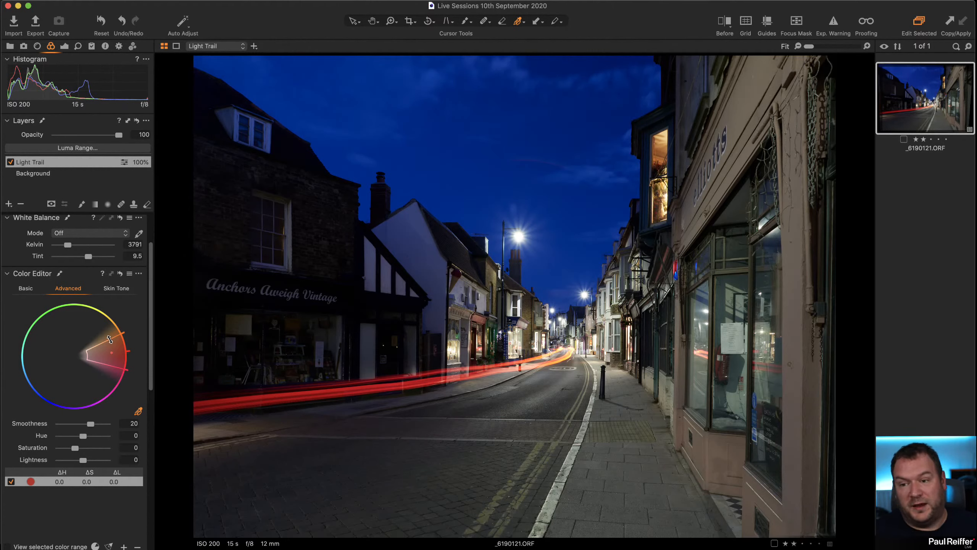
# Widen the red range from yellow-green to magenta and down to neutral tones, and set its Saturation to 75.3 and Lightness to 8.1
pyautogui.moveTo(110, 339); pyautogui.dragTo(99, 327)
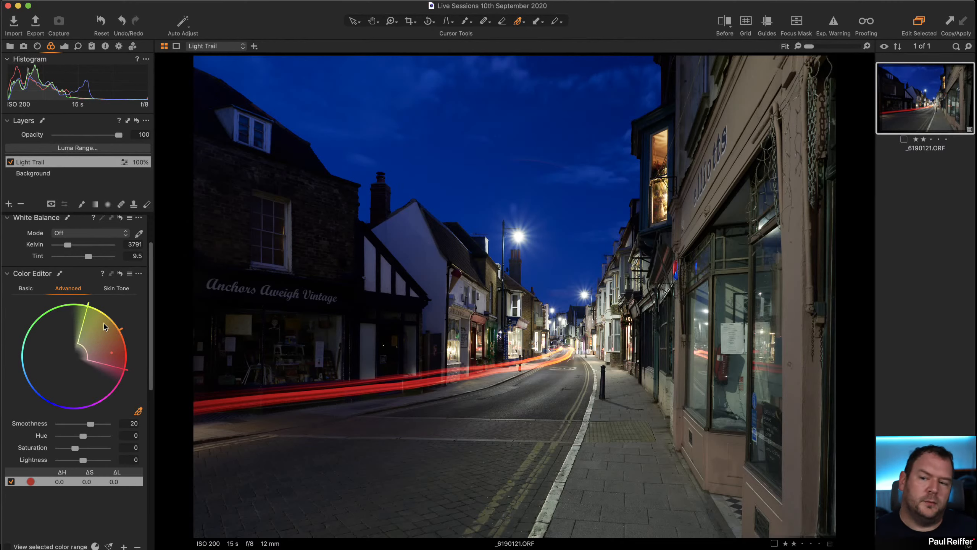
pyautogui.moveTo(119, 366); pyautogui.dragTo(109, 385)
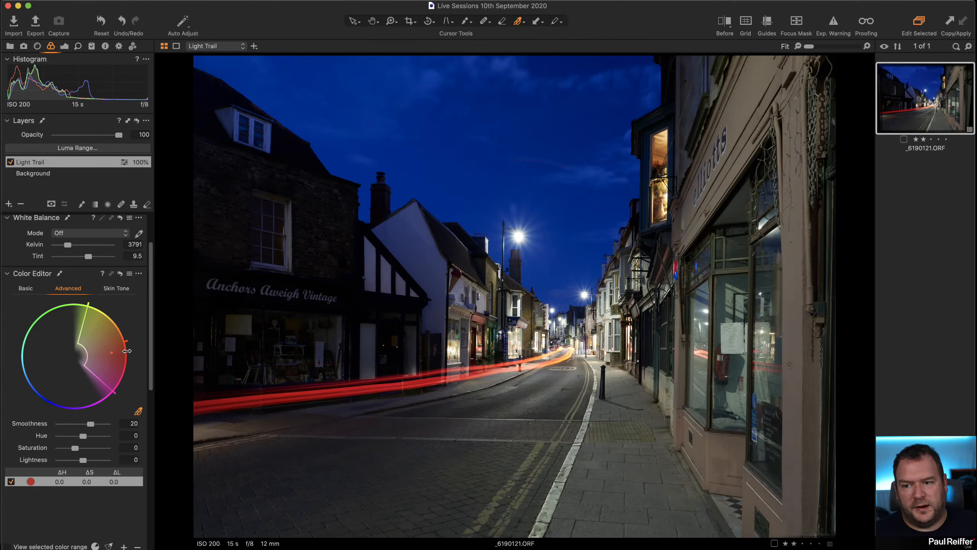
pyautogui.press('m')
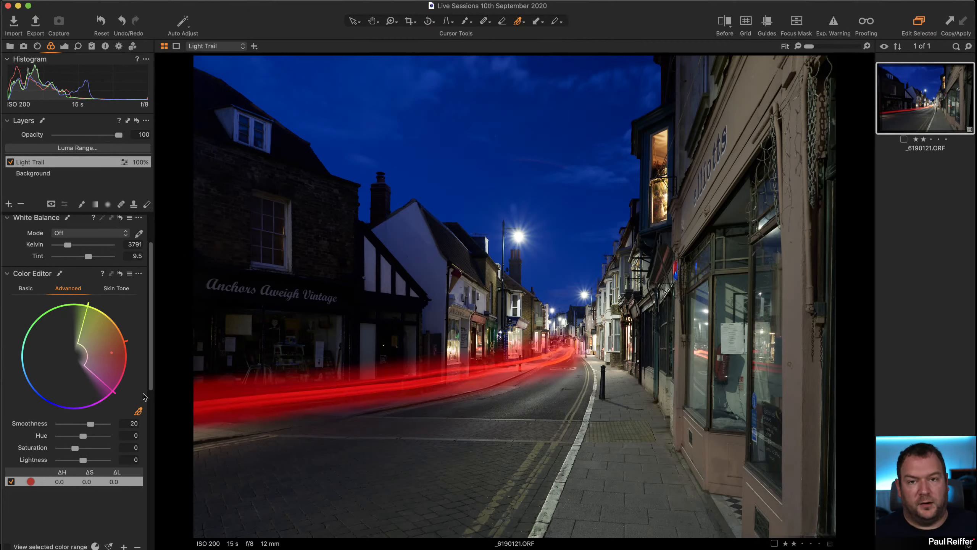
pyautogui.moveTo(83, 357); pyautogui.dragTo(77, 356)
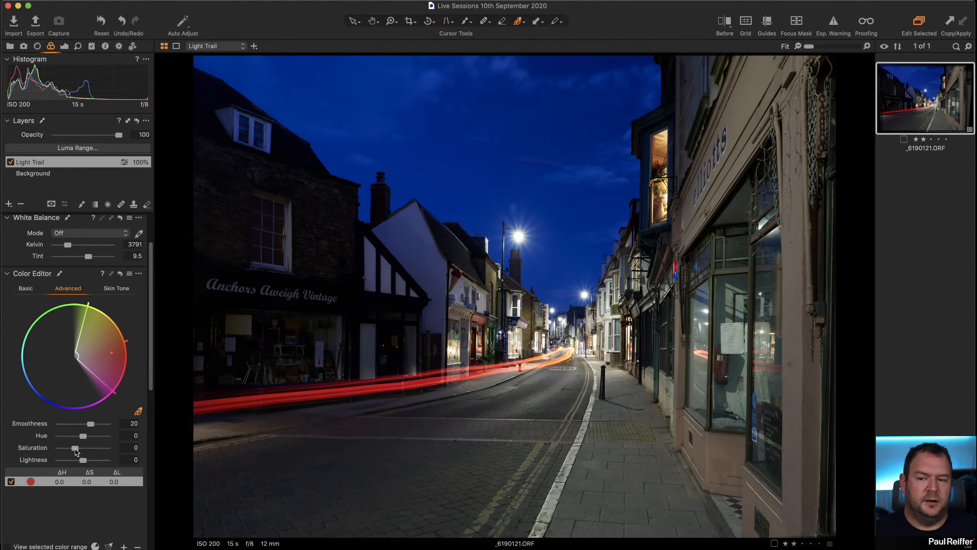
pyautogui.moveTo(75, 449); pyautogui.dragTo(88, 451)
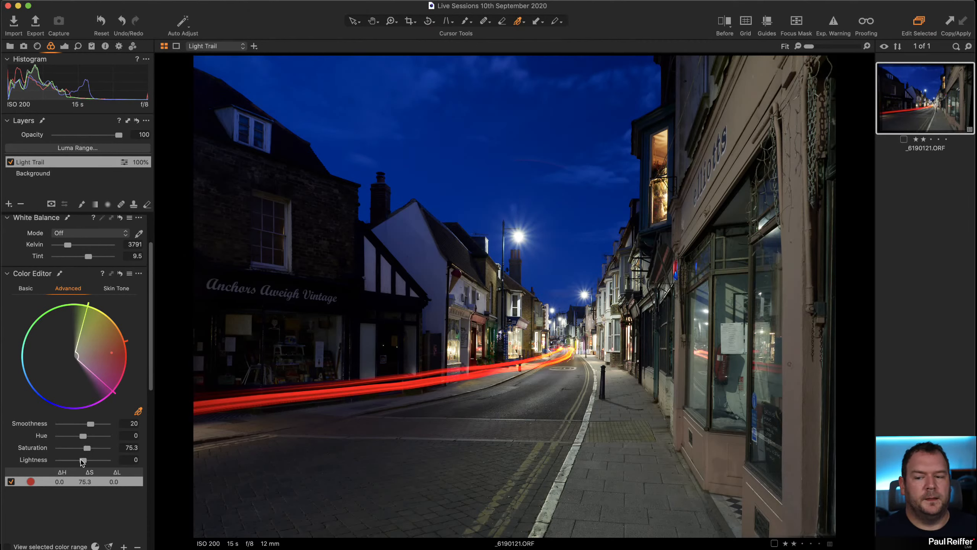
pyautogui.moveTo(83, 460); pyautogui.dragTo(86, 462)
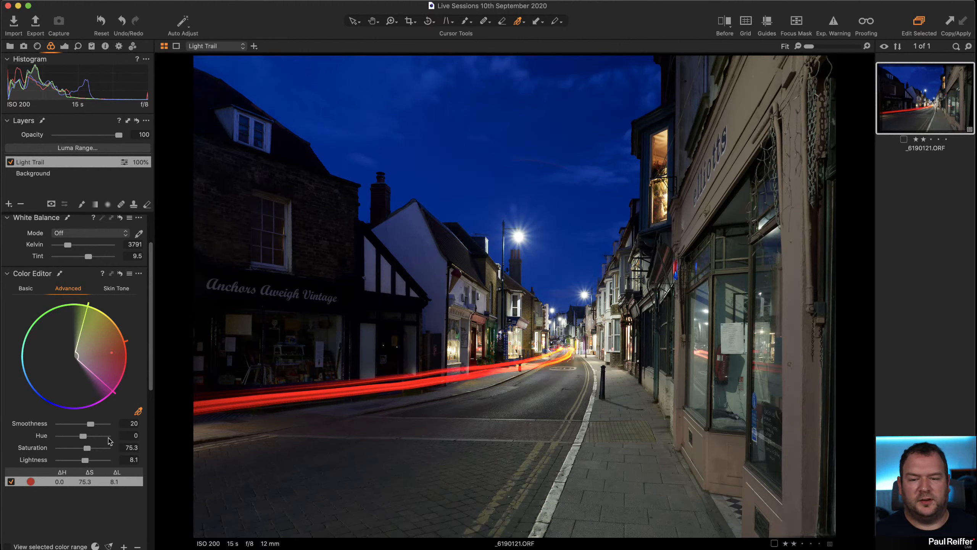
# Reduce the overall Saturation of the Background layer to -43
pyautogui.click(59, 176)
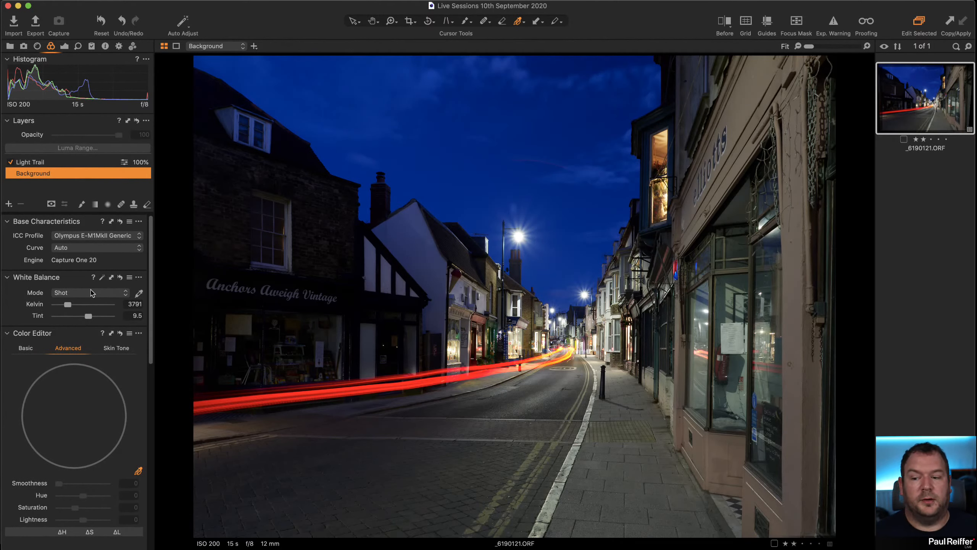
pyautogui.click(64, 46)
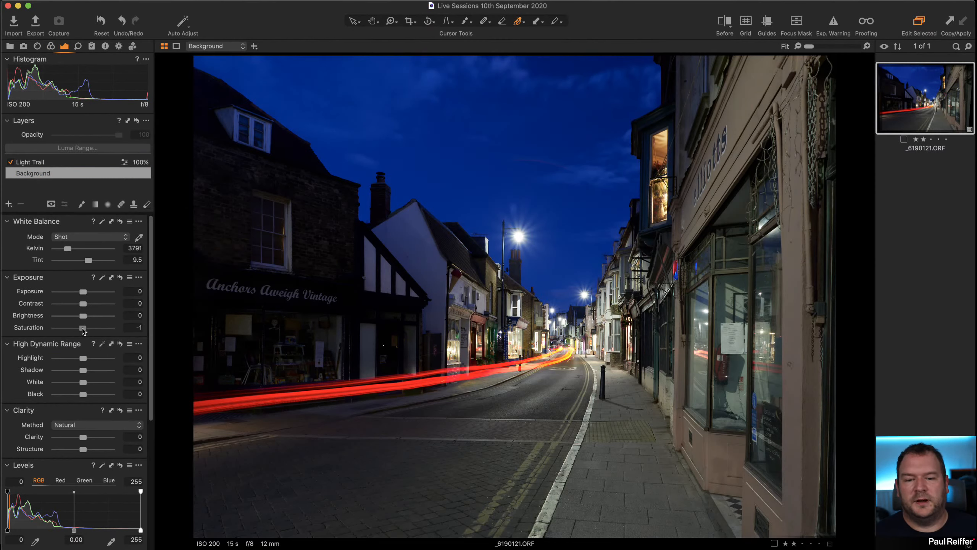
pyautogui.moveTo(83, 329); pyautogui.dragTo(73, 332)
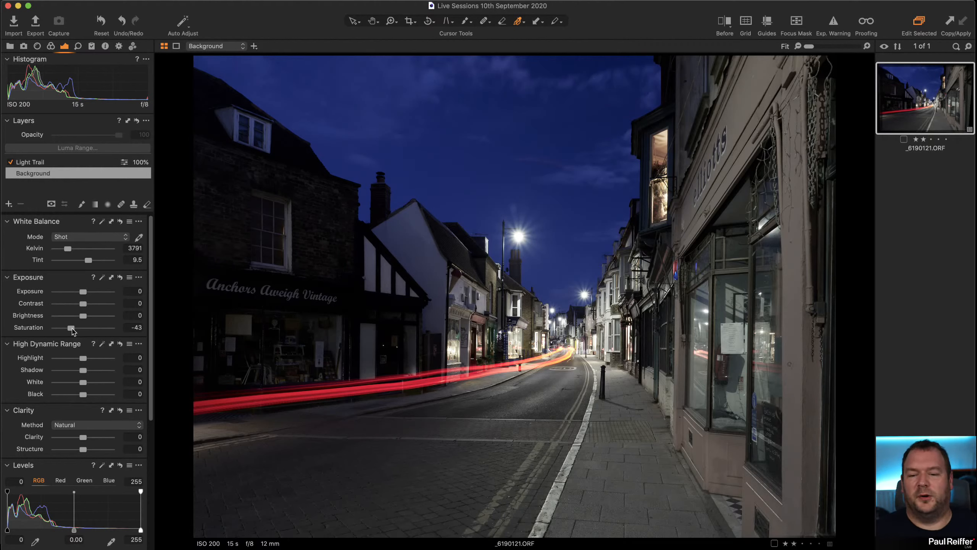
# Examine the edges and color of the light trail by the shopfront at 400% and 200%, and return to the whole photo
pyautogui.press('z')
pyautogui.moveTo(344, 362); pyautogui.dragTo(408, 387)
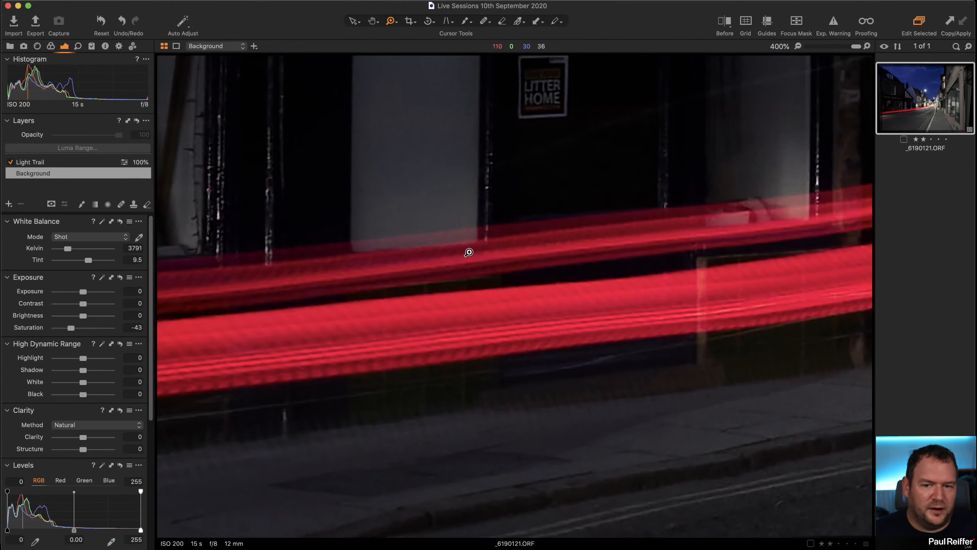
pyautogui.keyDown('alt'); pyautogui.click(359, 307); pyautogui.keyUp('alt')
pyautogui.keyDown('alt'); pyautogui.click(349, 278); pyautogui.keyUp('alt')
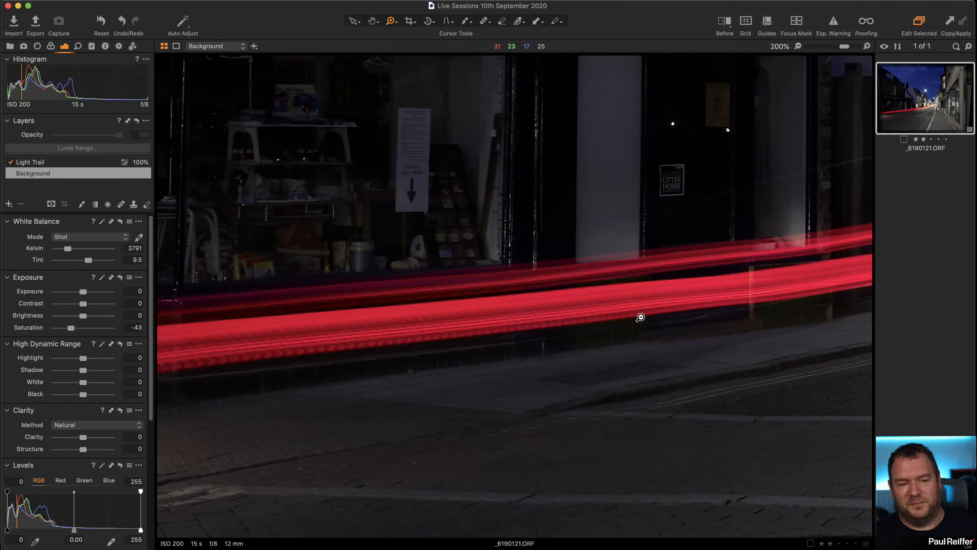
pyautogui.keyDown('alt'); pyautogui.click(680, 316); pyautogui.keyUp('alt')
pyautogui.keyDown('alt'); pyautogui.click(680, 316); pyautogui.keyUp('alt')
pyautogui.keyDown('alt'); pyautogui.click(643, 295); pyautogui.keyUp('alt')
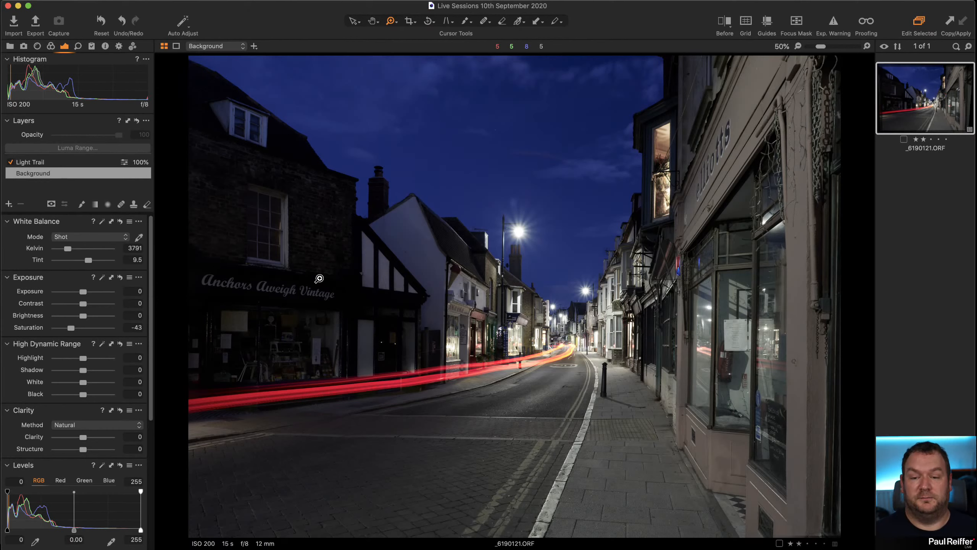
# Crop away part of the street photo's right and lower edges, extend the crop slightly at its upper-left corner, and apply it
pyautogui.click(410, 22)
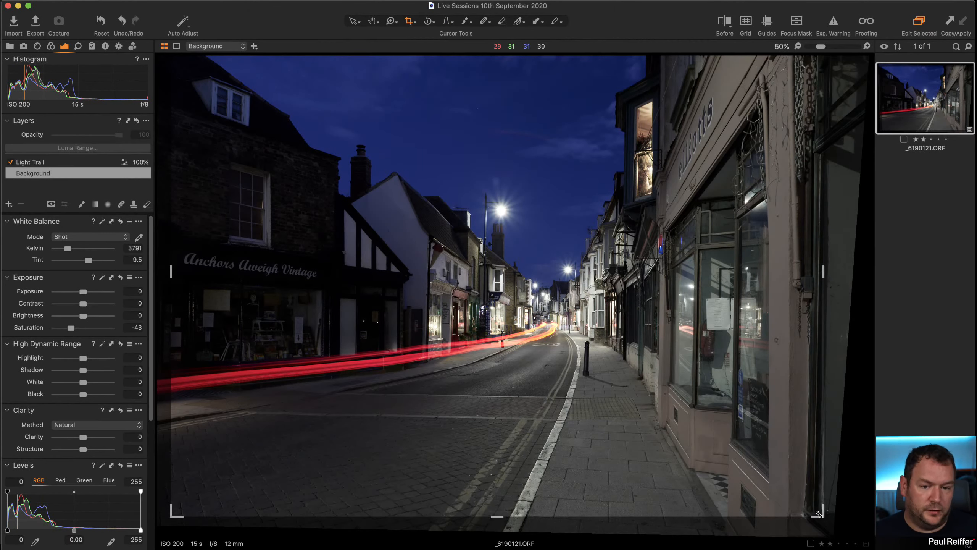
pyautogui.moveTo(819, 514); pyautogui.dragTo(778, 487)
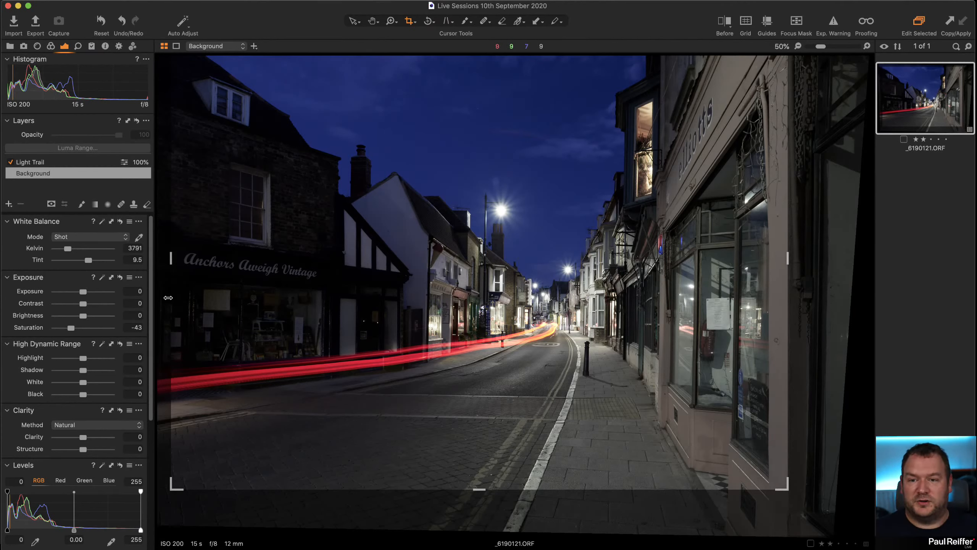
pyautogui.press('super+0')
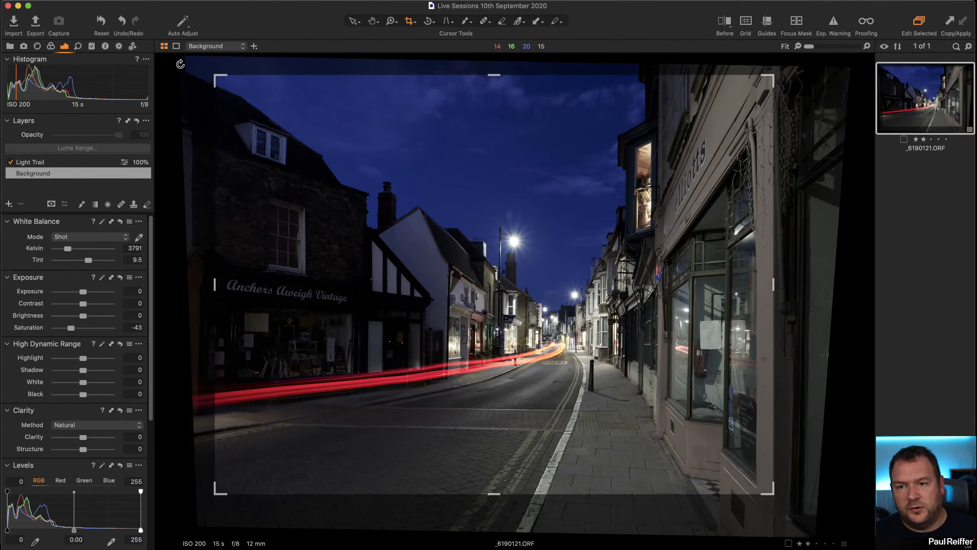
pyautogui.moveTo(215, 76); pyautogui.dragTo(188, 85)
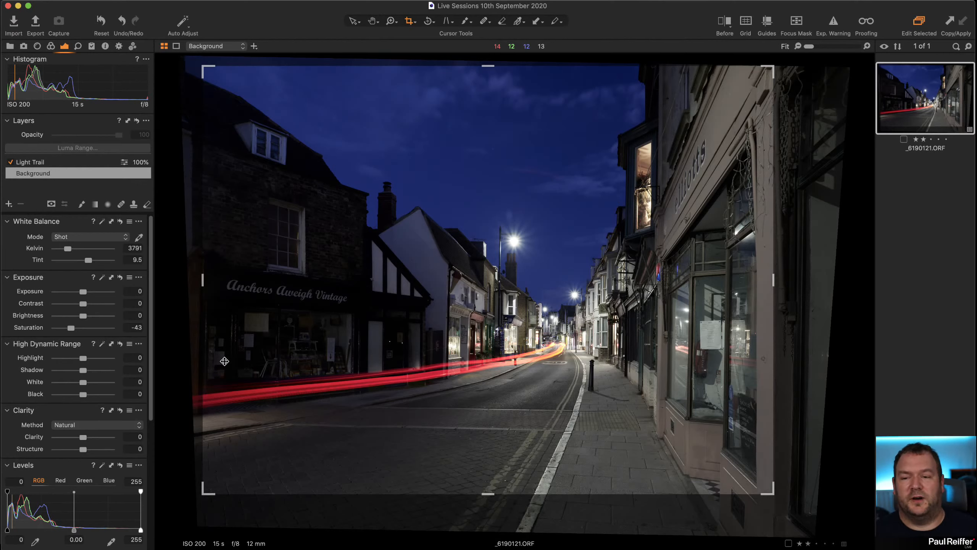
pyautogui.click(203, 66)
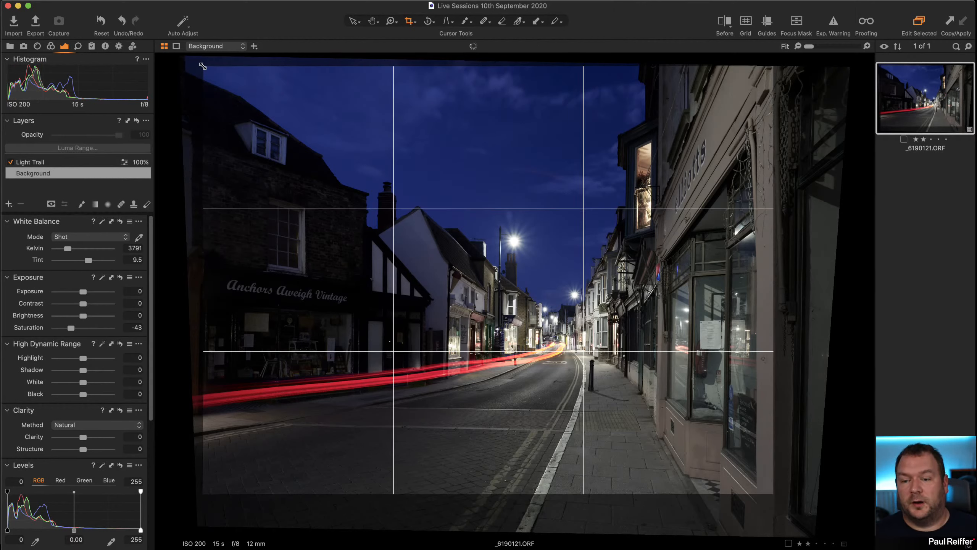
pyautogui.moveTo(203, 66); pyautogui.dragTo(209, 70)
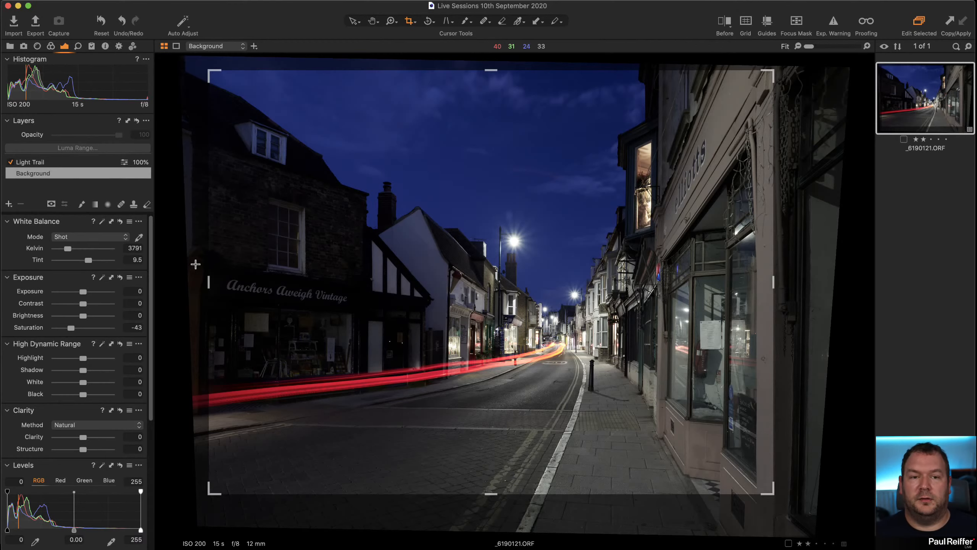
pyautogui.click(353, 21)
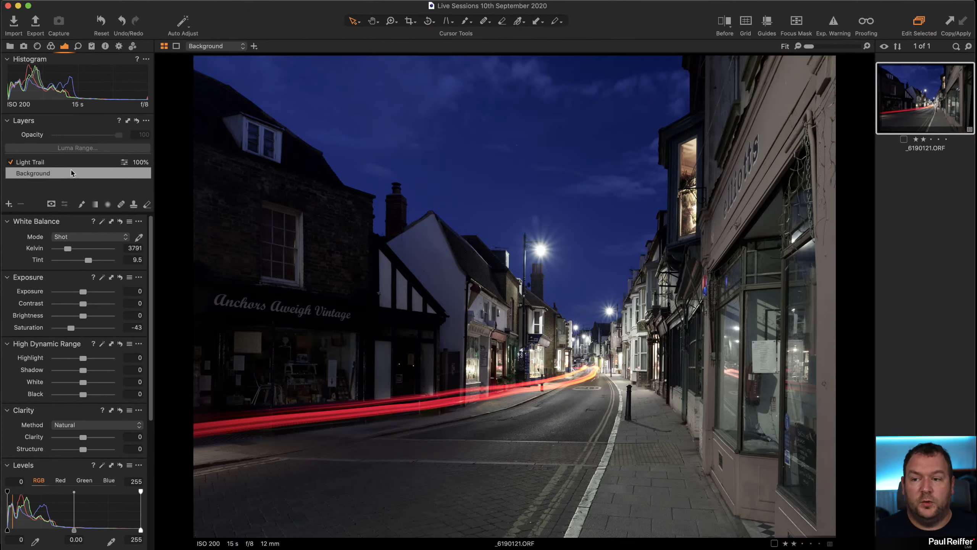
# Add a new adjustment layer named Foreground Vignette to the street photo
pyautogui.click(9, 204)
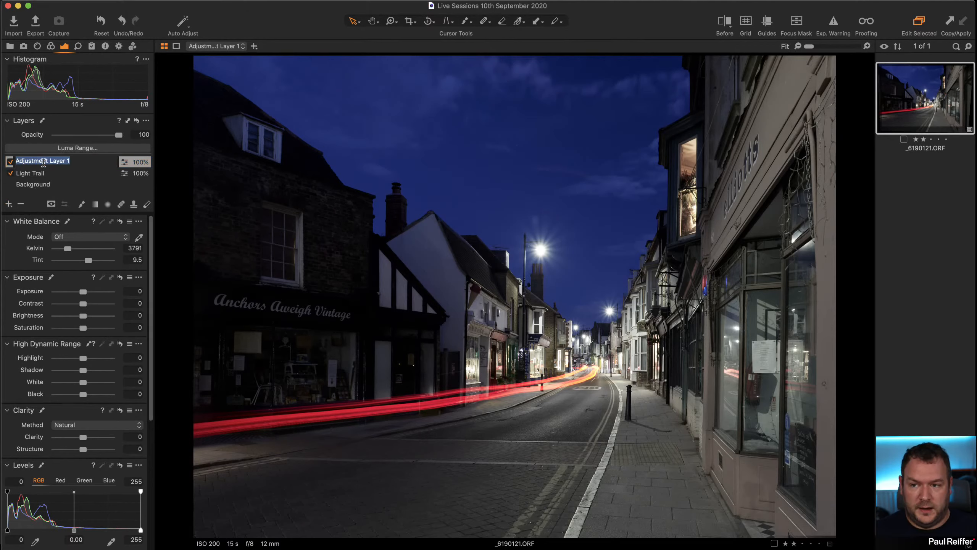
pyautogui.write('Foreground Vignette')
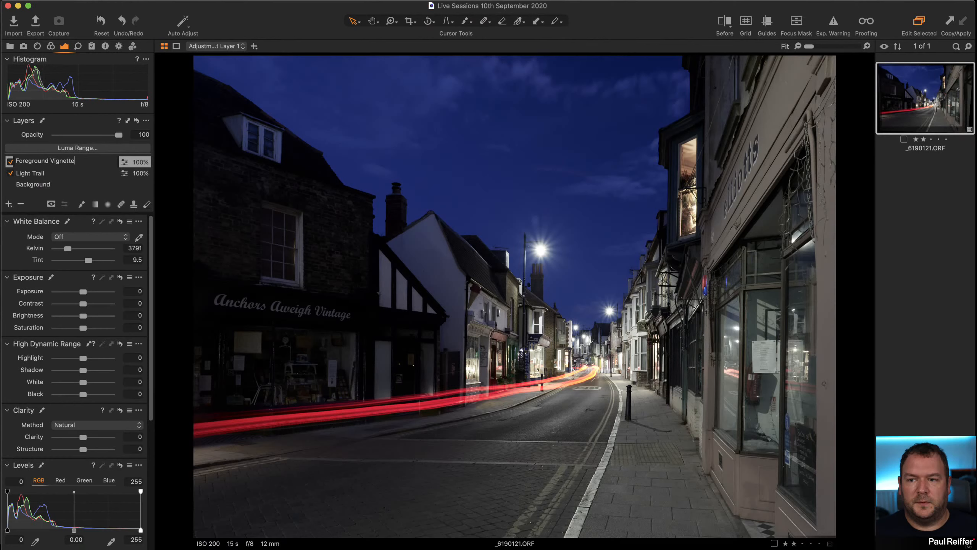
pyautogui.press('Return')
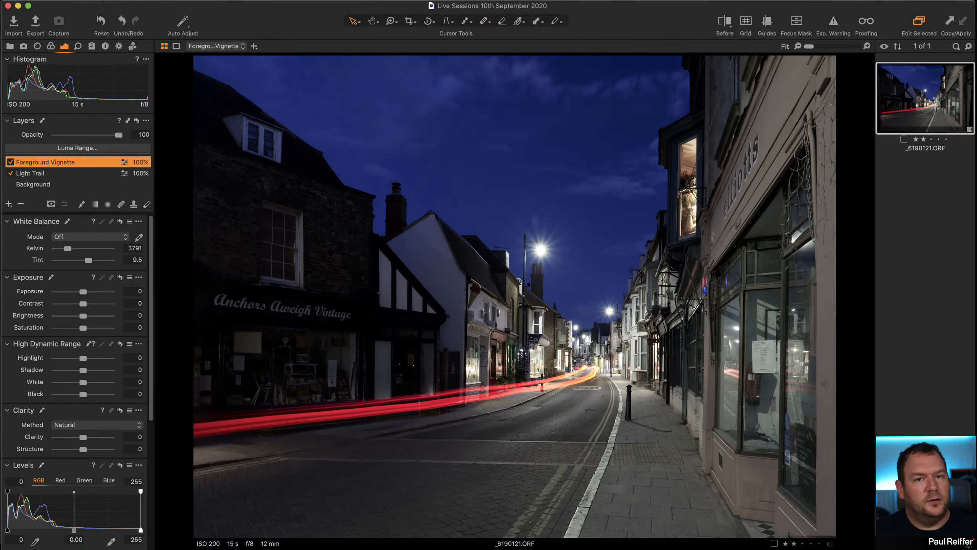
# Mask the road foreground with an upward-fading, slightly tilted linear gradient and set the layer's Exposure to -0.64
pyautogui.click(94, 205)
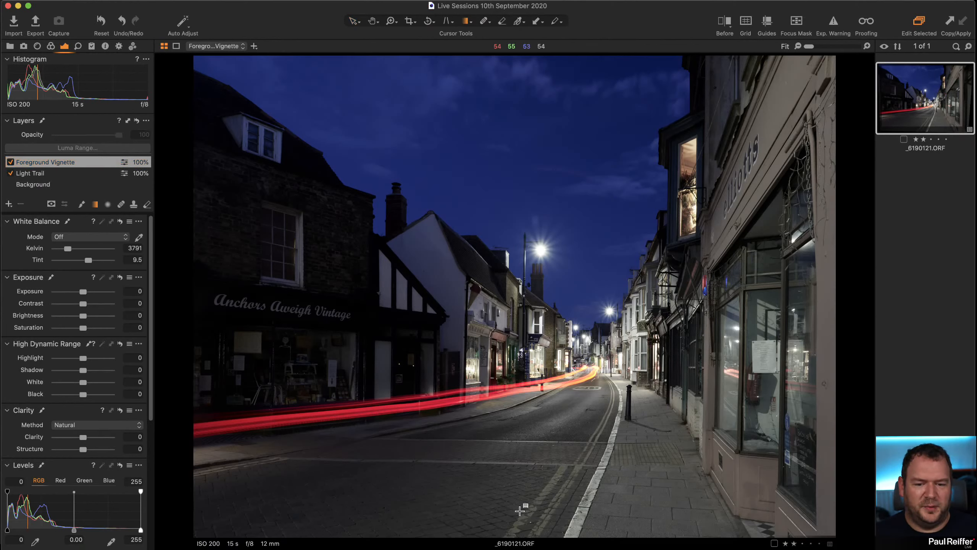
pyautogui.moveTo(520, 511); pyautogui.dragTo(528, 409)
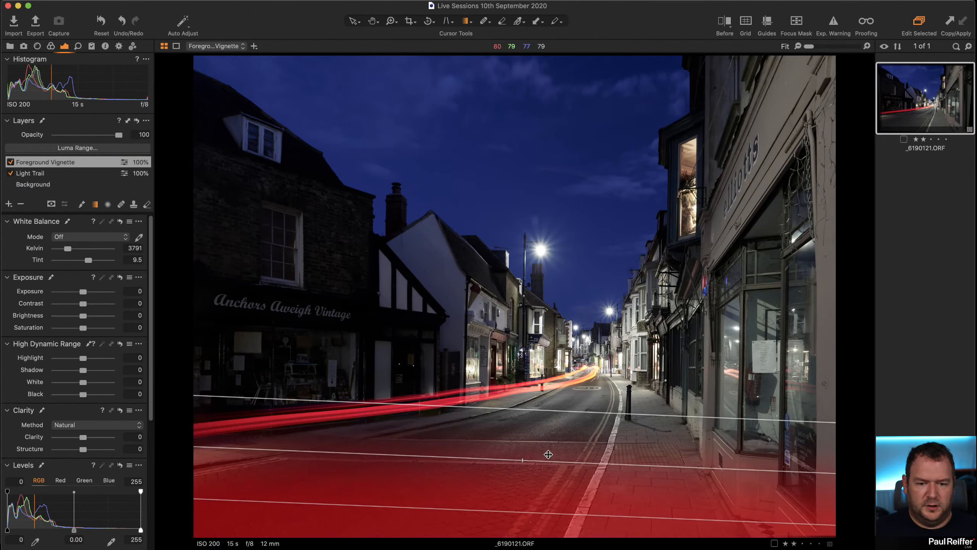
pyautogui.moveTo(548, 454); pyautogui.dragTo(545, 465)
pyautogui.press('m')
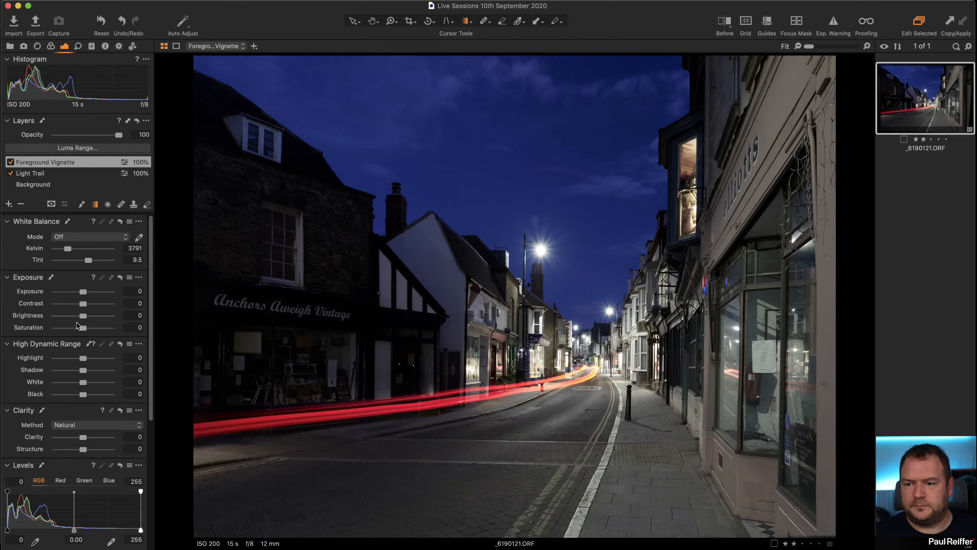
pyautogui.moveTo(82, 291); pyautogui.dragTo(79, 294)
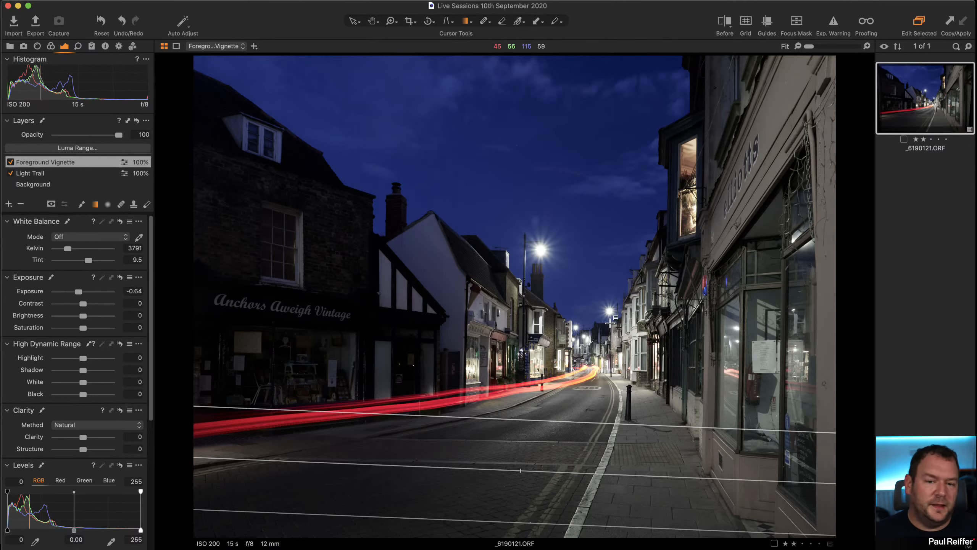
# Zoom in on the far end of the street and set the Background layer's Clarity to 17
pyautogui.press('z')
pyautogui.moveTo(473, 207); pyautogui.dragTo(665, 379)
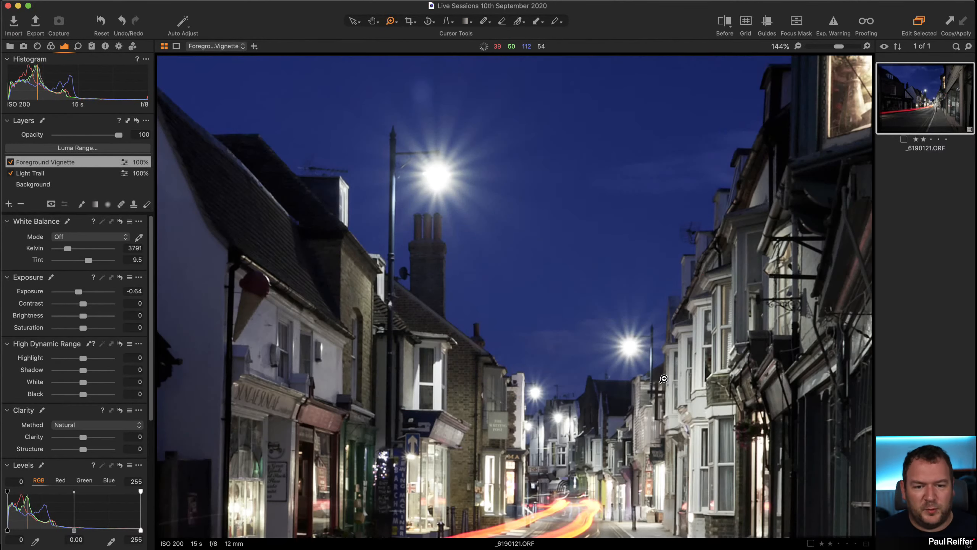
pyautogui.moveTo(699, 447); pyautogui.dragTo(617, 353)
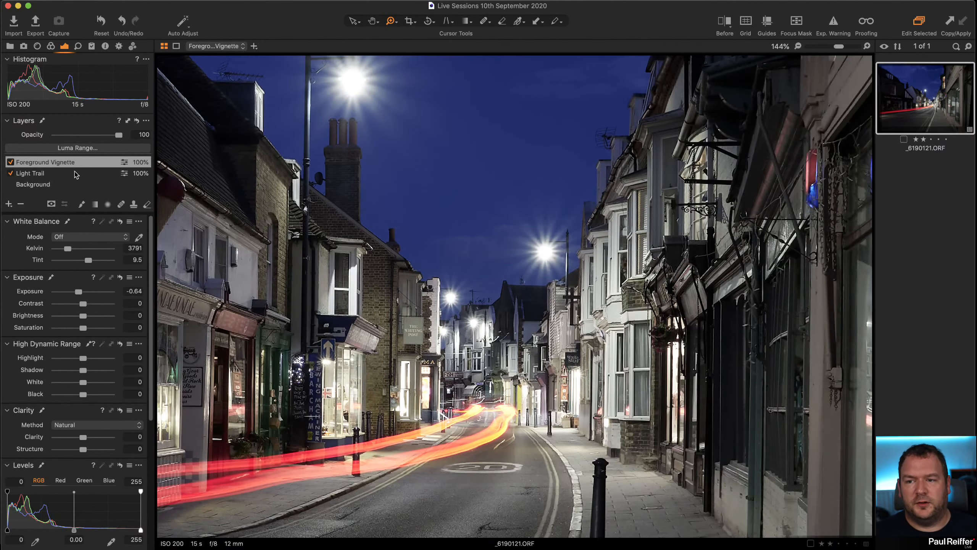
pyautogui.click(68, 185)
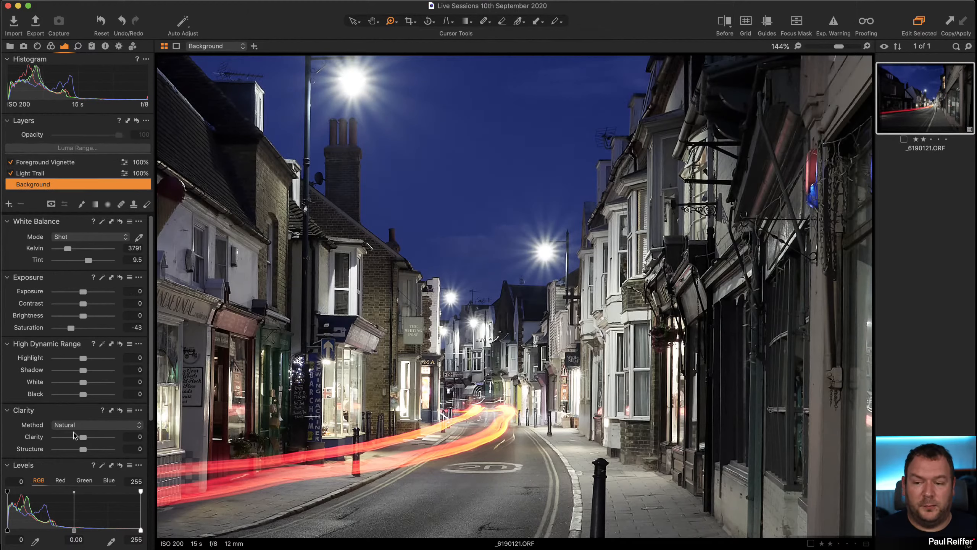
pyautogui.moveTo(84, 440); pyautogui.dragTo(103, 442)
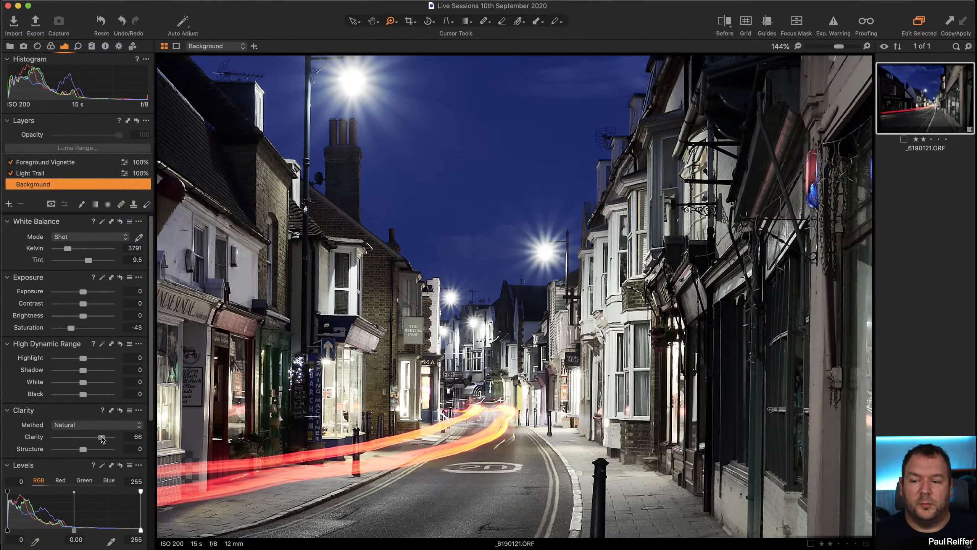
pyautogui.moveTo(102, 439); pyautogui.dragTo(88, 441)
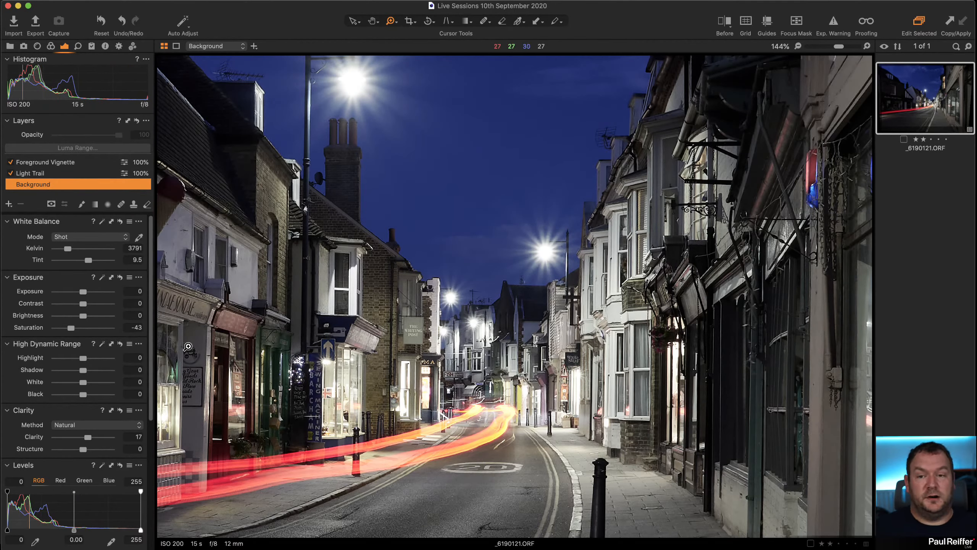
# Recover the bright shopfronts on the Background layer by setting White to -56 and Highlight to -48, checking at 200%
pyautogui.moveTo(380, 439); pyautogui.dragTo(338, 416)
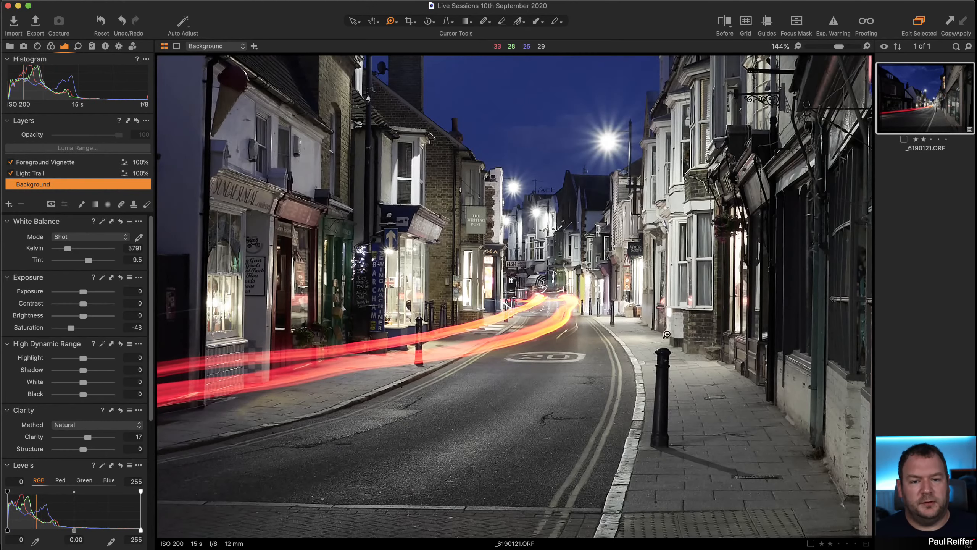
pyautogui.click(636, 278)
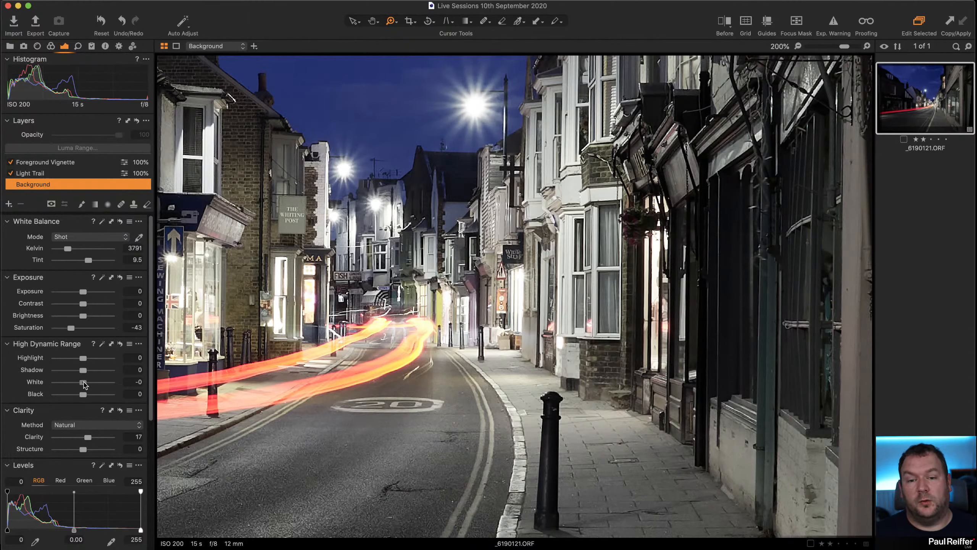
pyautogui.moveTo(84, 385)
pyautogui.mouseDown()
pyautogui.moveTo(34, 385)
pyautogui.moveTo(80, 385)
pyautogui.moveTo(58, 391)
pyautogui.moveTo(83, 392)
pyautogui.moveTo(71, 393)
pyautogui.mouseUp()
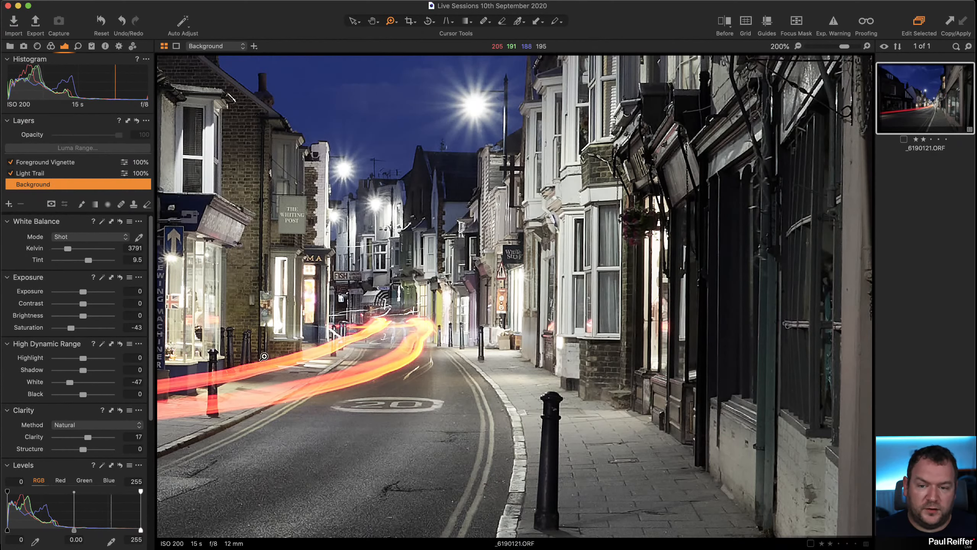
pyautogui.doubleClick(81, 385)
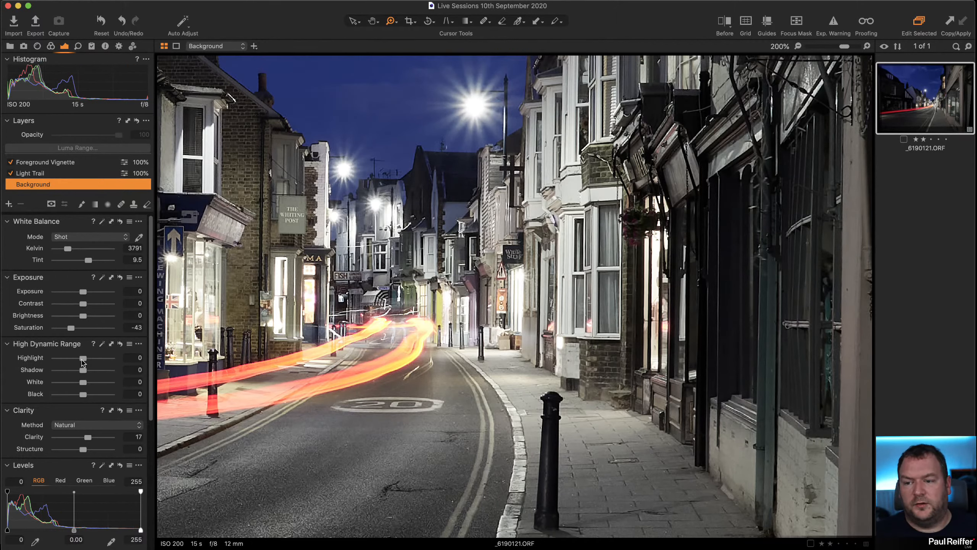
pyautogui.moveTo(82, 385); pyautogui.dragTo(72, 360)
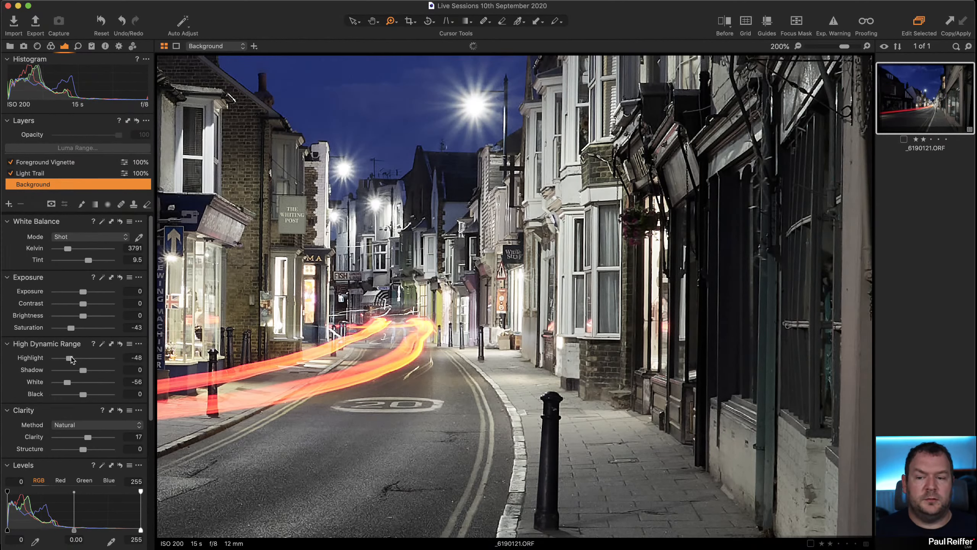
pyautogui.click(121, 344)
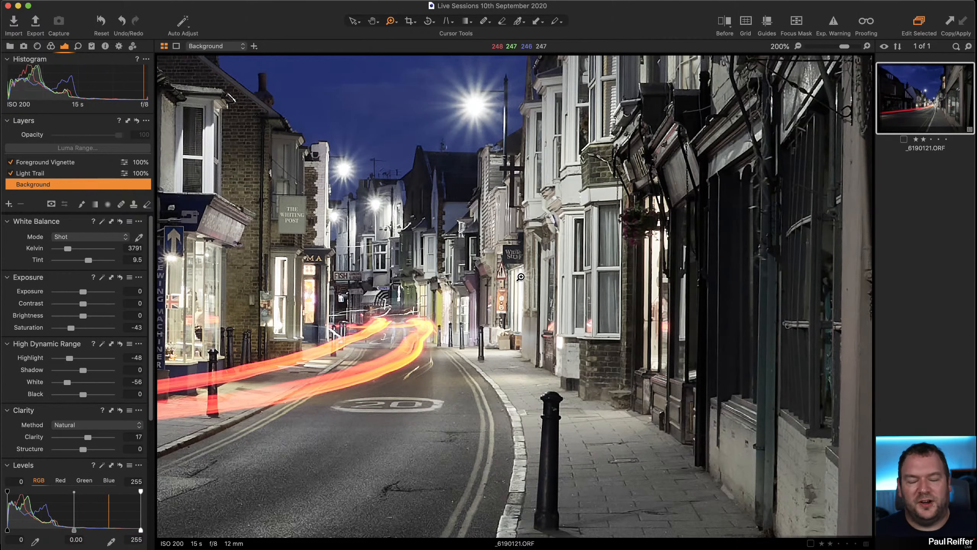
# Return to the whole photo and compare it with the original using the split Before view, ending on the edited version
pyautogui.press('v')
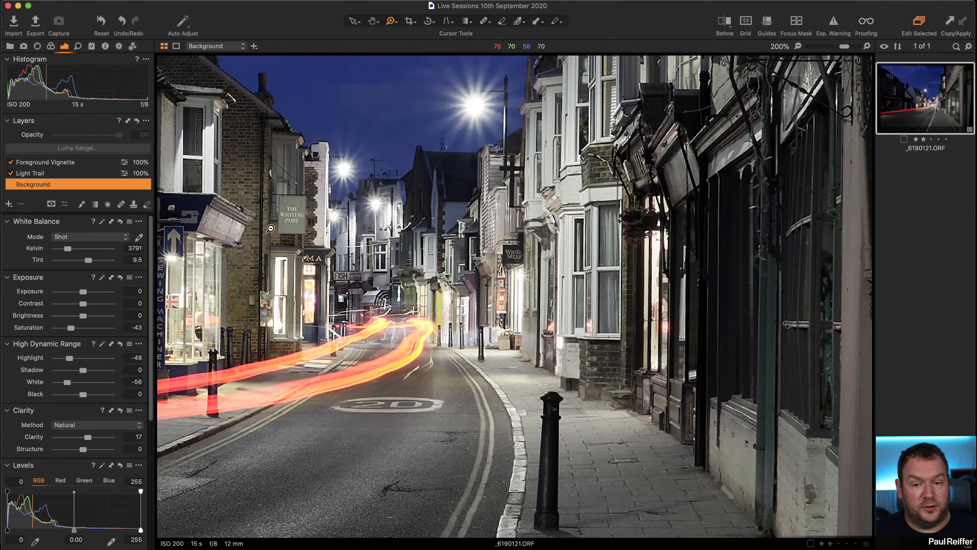
pyautogui.press('z')
pyautogui.keyDown('alt'); pyautogui.click(485, 273); pyautogui.keyUp('alt')
pyautogui.keyDown('alt'); pyautogui.click(477, 275); pyautogui.keyUp('alt')
pyautogui.keyDown('alt'); pyautogui.click(477, 276); pyautogui.keyUp('alt')
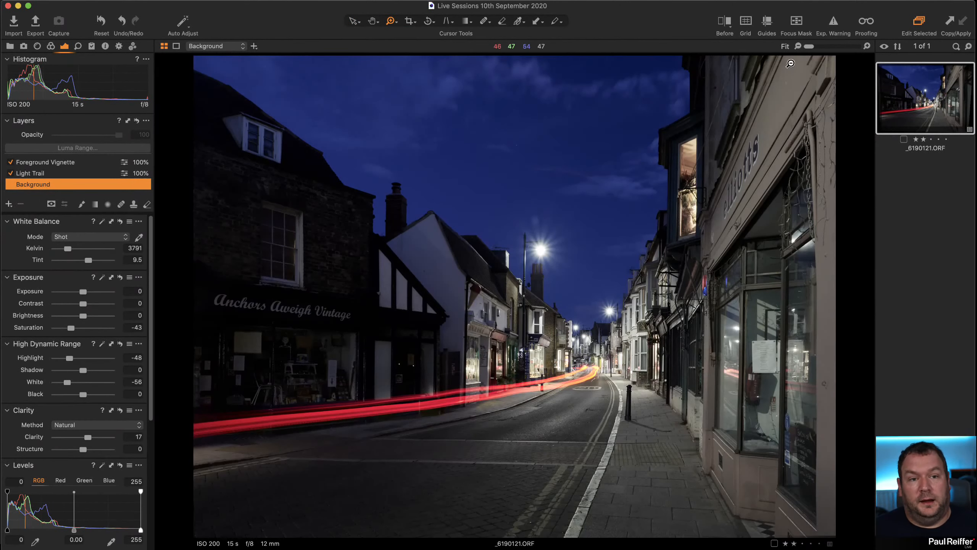
pyautogui.click(725, 23)
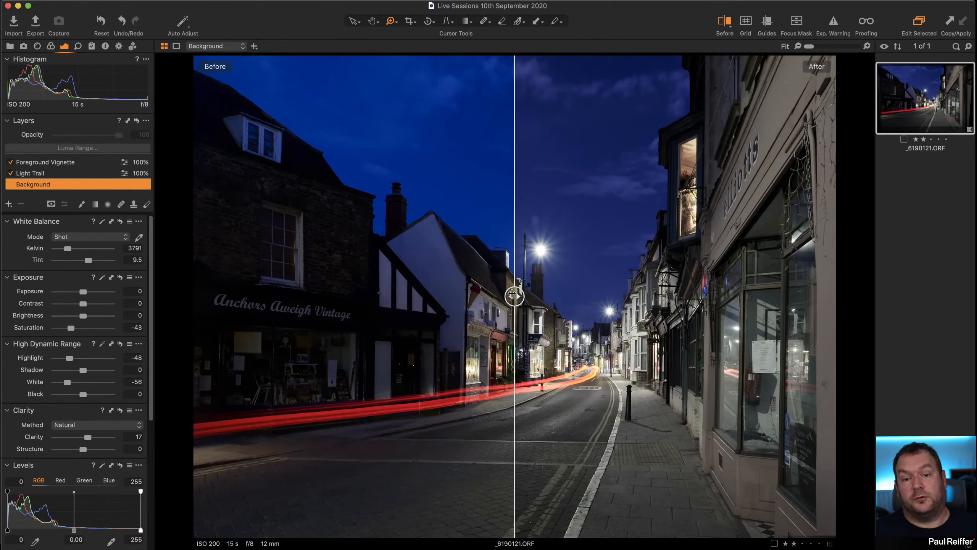
pyautogui.moveTo(512, 296); pyautogui.dragTo(194, 296)
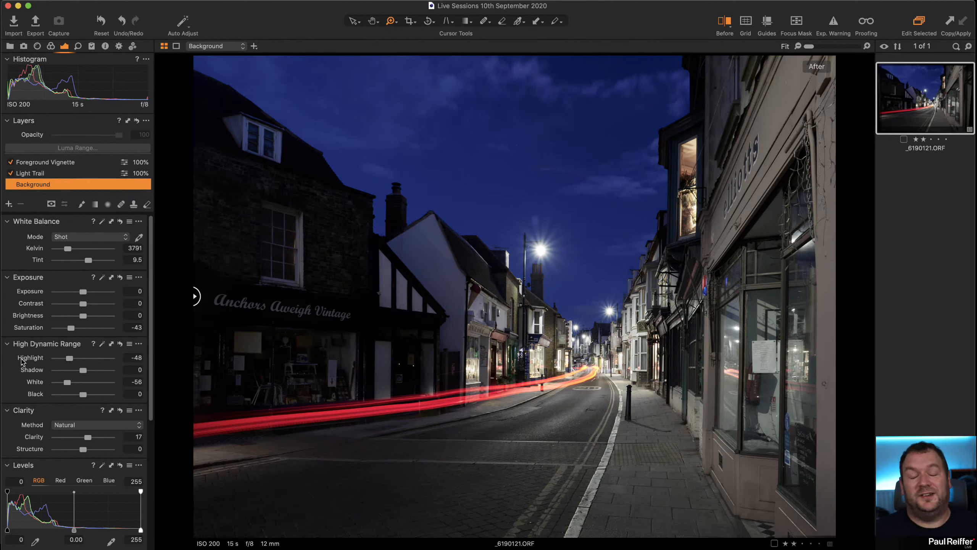
pyautogui.moveTo(196, 360); pyautogui.dragTo(94, 365)
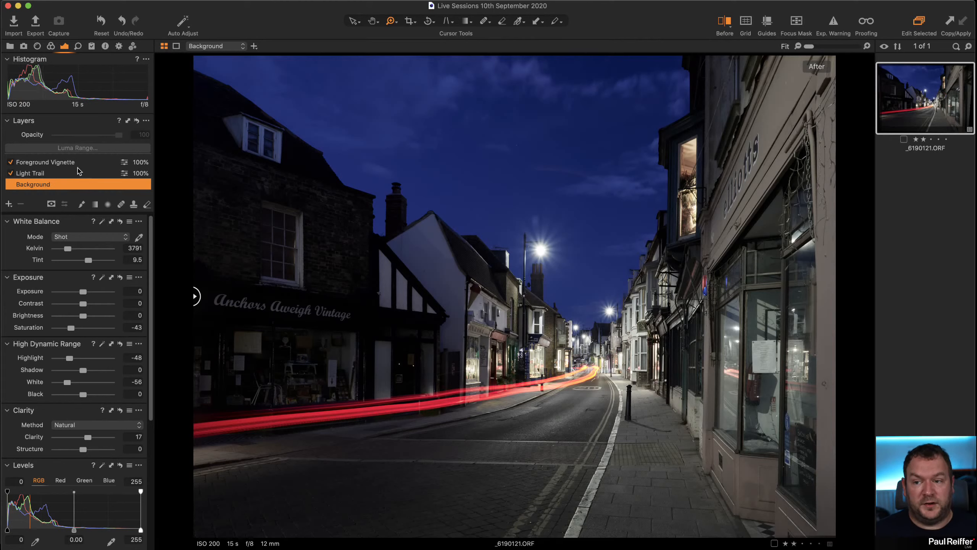
# Add another adjustment layer named Sky
pyautogui.click(9, 204)
pyautogui.doubleClick(38, 164)
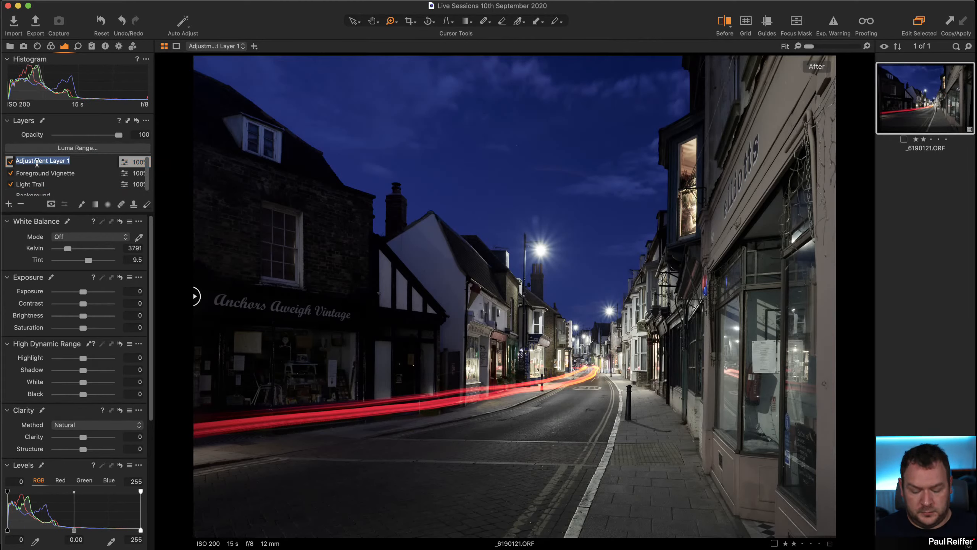
pyautogui.write('Sky')
pyautogui.press('Return')
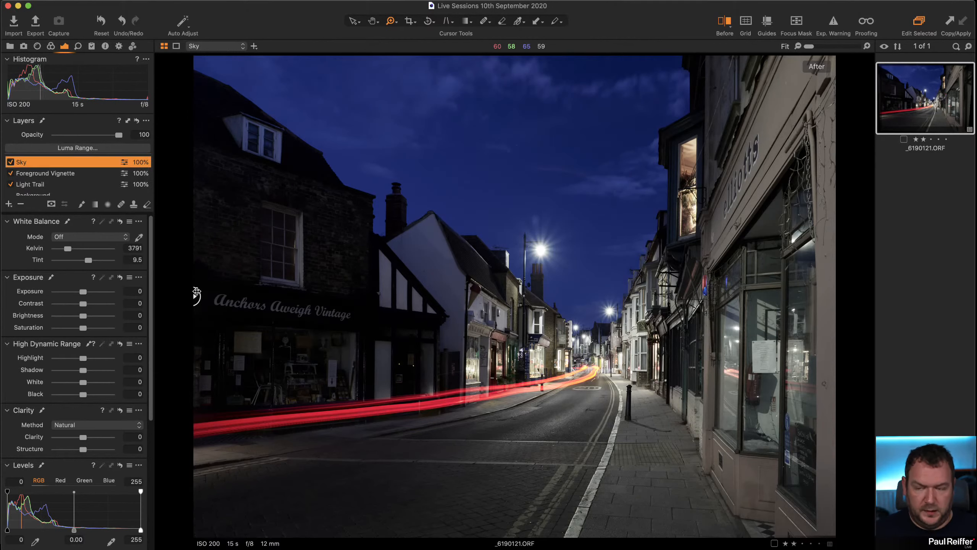
# Paint a mask over the whole sky down to the rooflines with an enlarged brush
pyautogui.press('b')
pyautogui.press(']')
pyautogui.press(']')
pyautogui.press(']')
pyautogui.press(']')
pyautogui.press(']')
pyautogui.press(']')
pyautogui.press(']')
pyautogui.press(']')
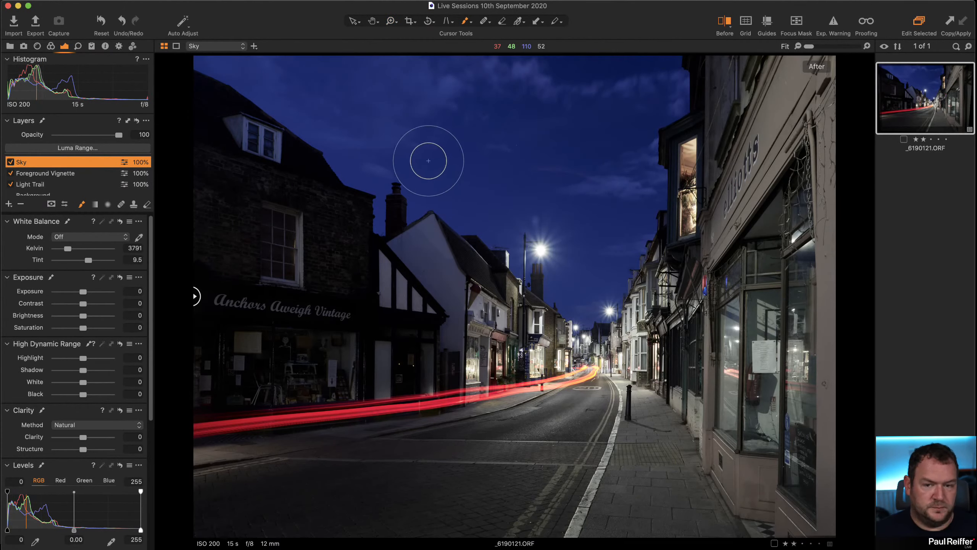
pyautogui.moveTo(249, 60); pyautogui.dragTo(249, 60)
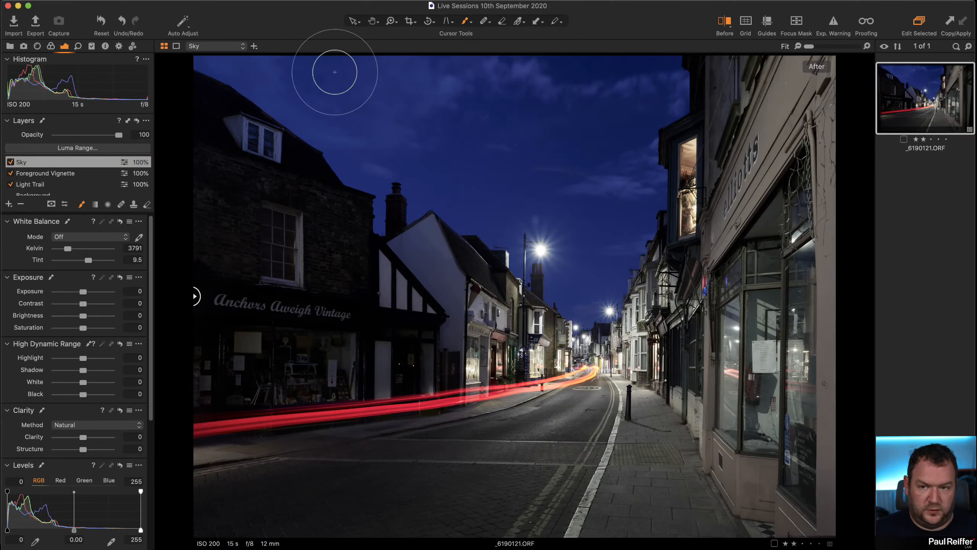
pyautogui.moveTo(332, 72)
pyautogui.mouseDown()
pyautogui.moveTo(352, 72)
pyautogui.moveTo(335, 87)
pyautogui.moveTo(489, 65)
pyautogui.moveTo(682, 69)
pyautogui.moveTo(668, 102)
pyautogui.moveTo(628, 122)
pyautogui.moveTo(636, 122)
pyautogui.moveTo(653, 189)
pyautogui.moveTo(615, 280)
pyautogui.moveTo(587, 314)
pyautogui.moveTo(564, 305)
pyautogui.moveTo(577, 304)
pyautogui.moveTo(573, 271)
pyautogui.moveTo(593, 233)
pyautogui.moveTo(579, 261)
pyautogui.moveTo(507, 256)
pyautogui.moveTo(549, 257)
pyautogui.moveTo(461, 229)
pyautogui.moveTo(433, 201)
pyautogui.moveTo(386, 219)
pyautogui.moveTo(372, 207)
pyautogui.moveTo(370, 171)
pyautogui.moveTo(358, 175)
pyautogui.moveTo(285, 111)
pyautogui.moveTo(393, 179)
pyautogui.moveTo(570, 178)
pyautogui.moveTo(496, 153)
pyautogui.moveTo(376, 145)
pyautogui.moveTo(602, 150)
pyautogui.moveTo(549, 209)
pyautogui.moveTo(600, 188)
pyautogui.moveTo(468, 194)
pyautogui.moveTo(524, 210)
pyautogui.moveTo(557, 179)
pyautogui.mouseUp()
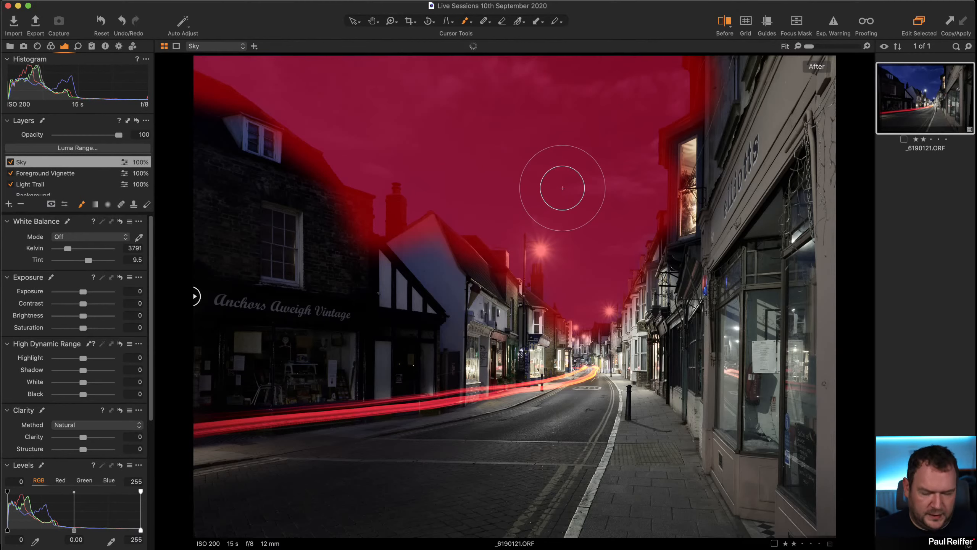
# Pick the sky's blue in the advanced Color Editor and widen its range from cyan to purple and down to neutral tones
pyautogui.click(51, 46)
pyautogui.scroll(-1, 57, 325)
pyautogui.click(138, 464)
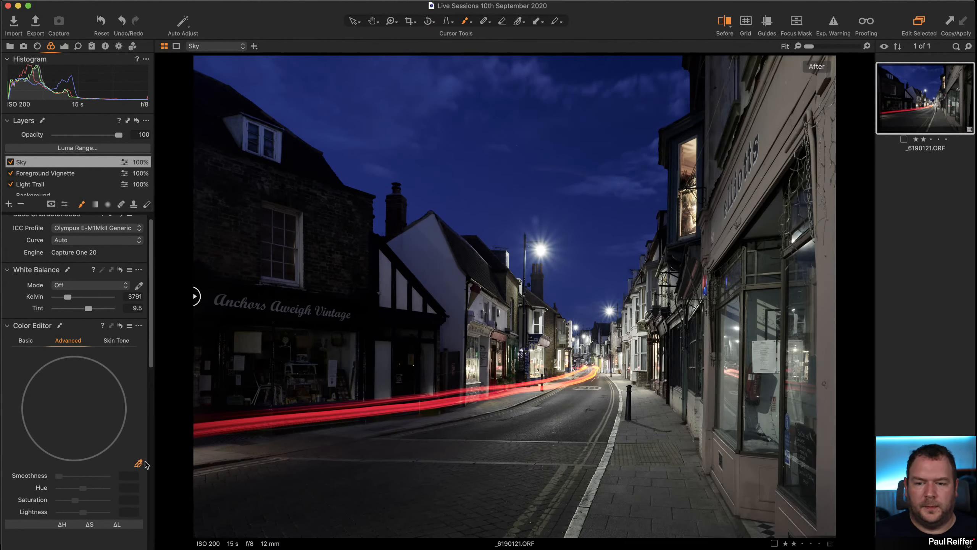
pyautogui.click(497, 155)
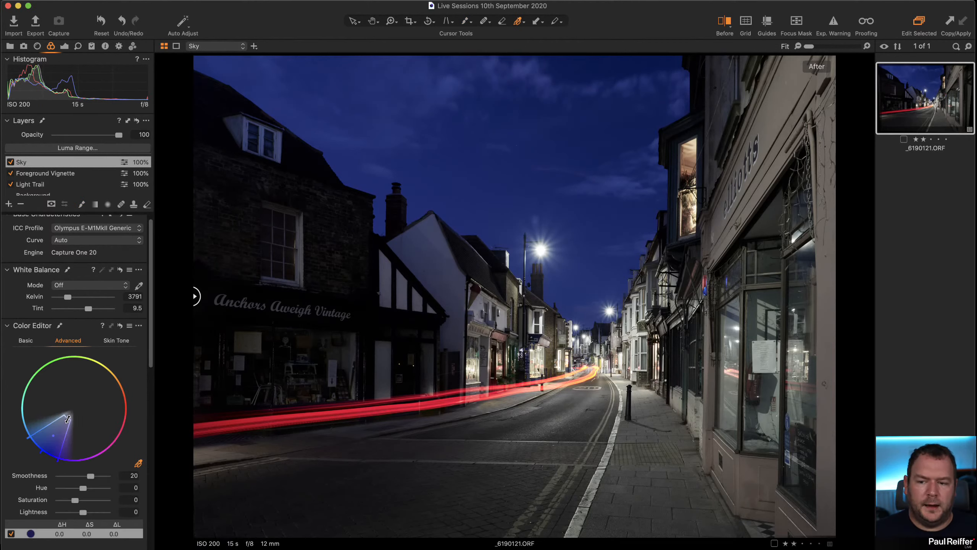
pyautogui.moveTo(68, 419); pyautogui.dragTo(41, 409)
pyautogui.moveTo(66, 439); pyautogui.dragTo(75, 443)
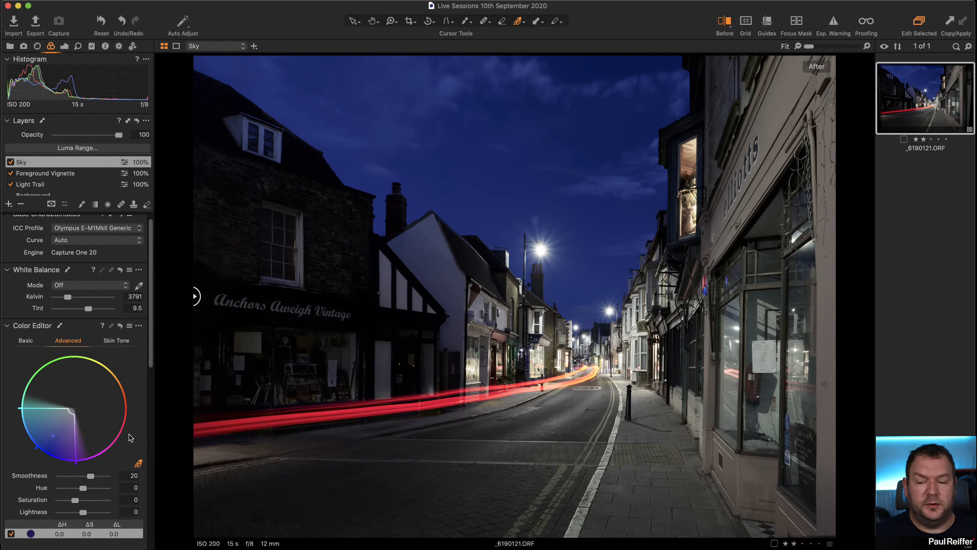
# Set the sky blue's Saturation to 1.8 and Lightness to -6.1, and compare the full photo before and after
pyautogui.moveTo(75, 503); pyautogui.dragTo(77, 504)
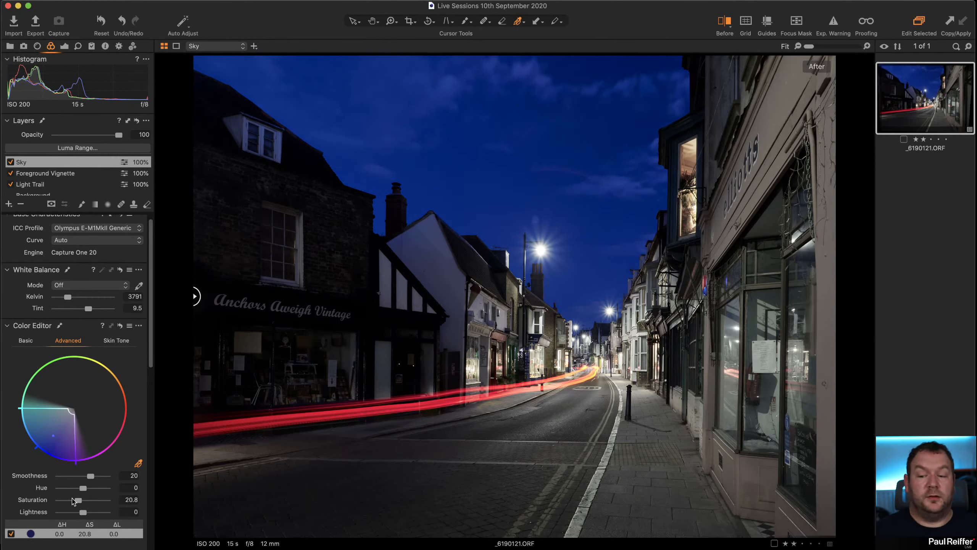
pyautogui.moveTo(77, 502)
pyautogui.mouseDown()
pyautogui.moveTo(81, 516)
pyautogui.moveTo(75, 502)
pyautogui.mouseUp()
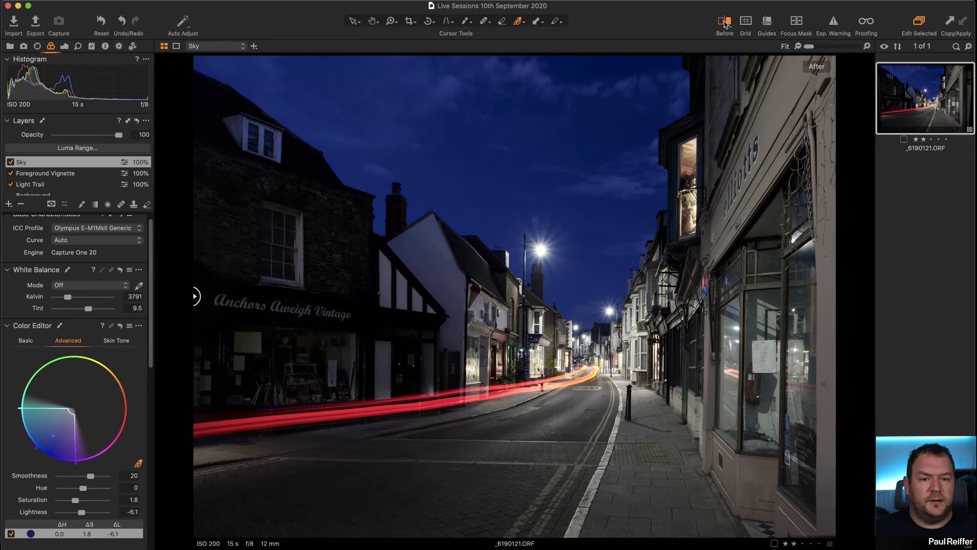
pyautogui.moveTo(196, 296); pyautogui.dragTo(906, 296)
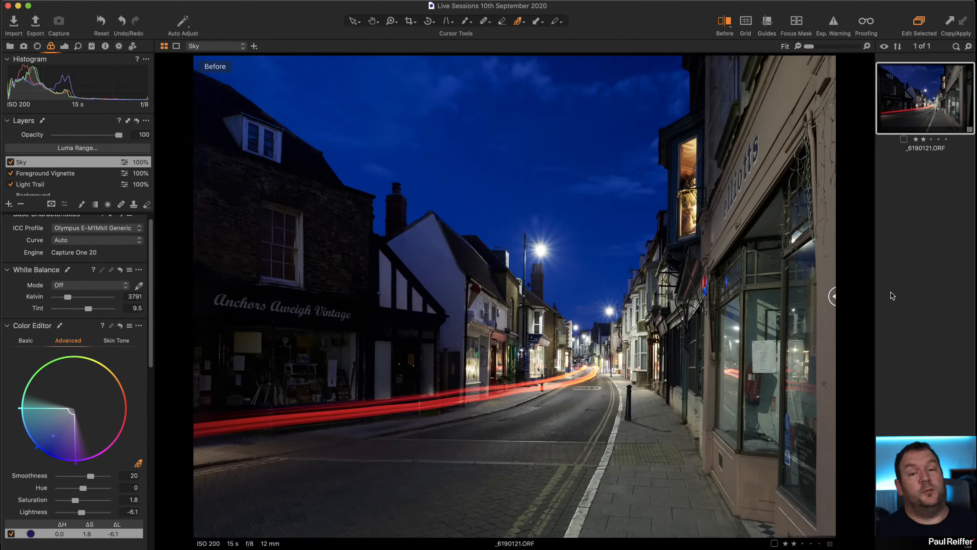
pyautogui.moveTo(832, 297); pyautogui.dragTo(195, 295)
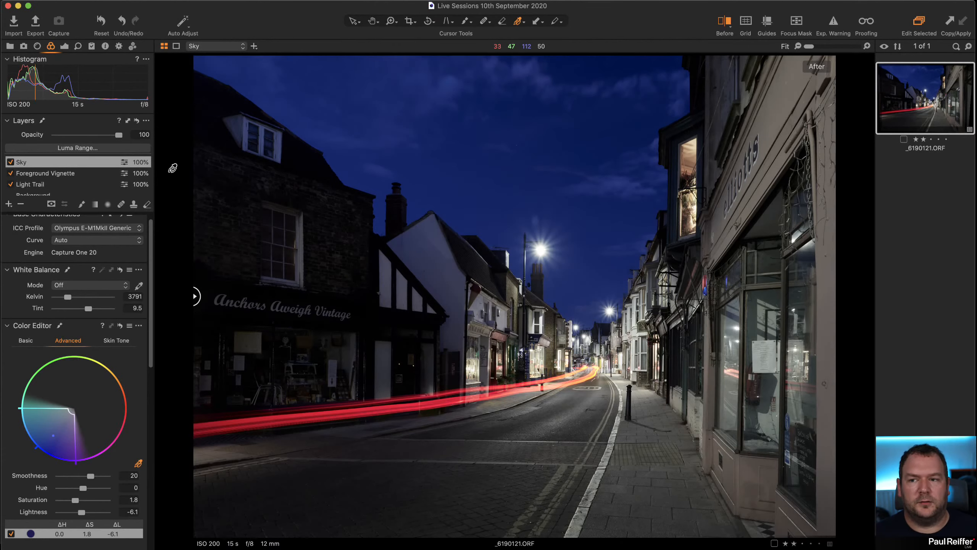
# Open the user collection holding the city high-rise photo and turn off the before/after split view
pyautogui.click(9, 46)
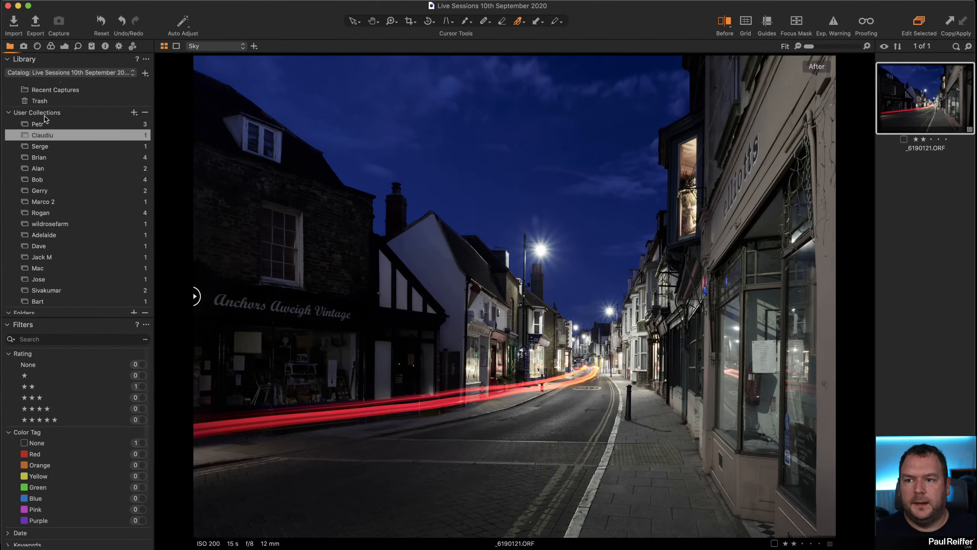
pyautogui.click(53, 146)
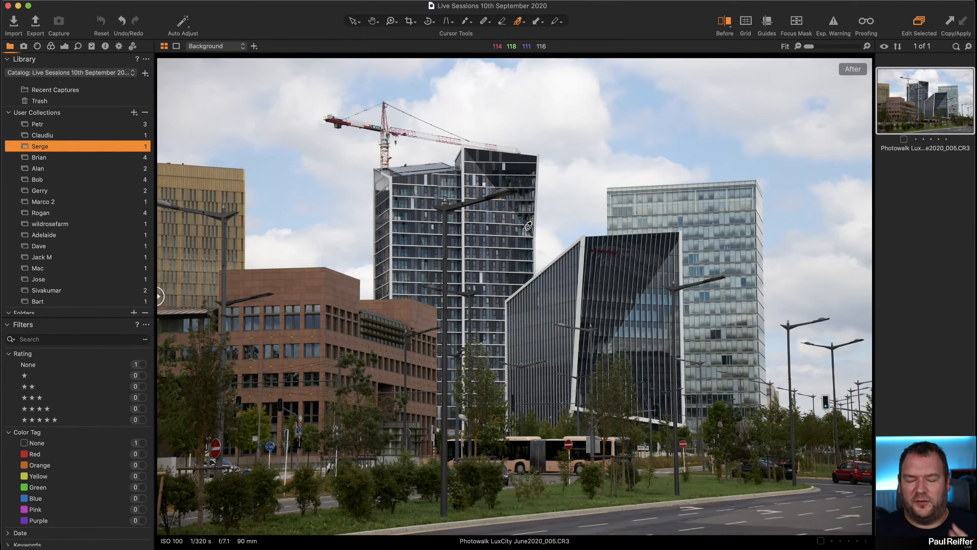
pyautogui.click(727, 27)
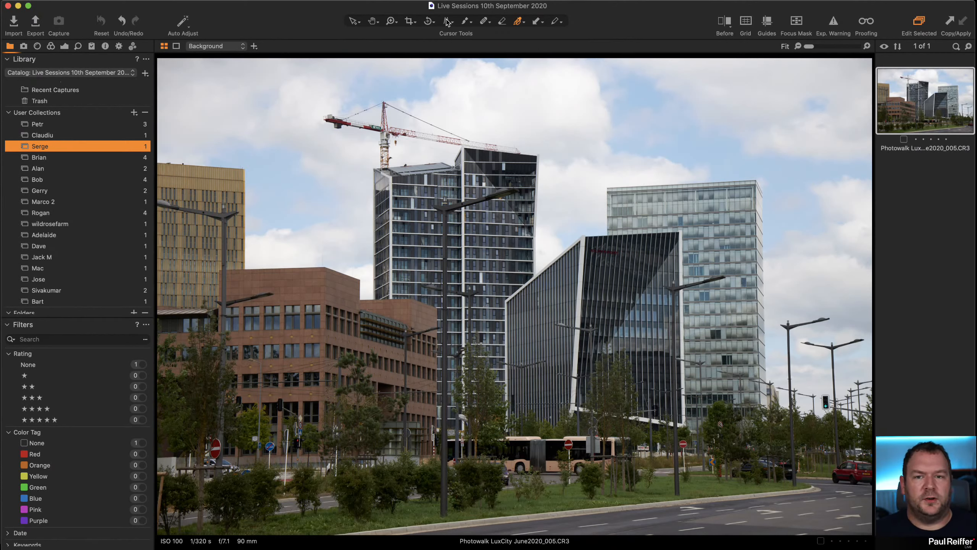
# Check the available lens correction profiles and look up the photo's lens model in the vendor-specific metadata
pyautogui.click(37, 46)
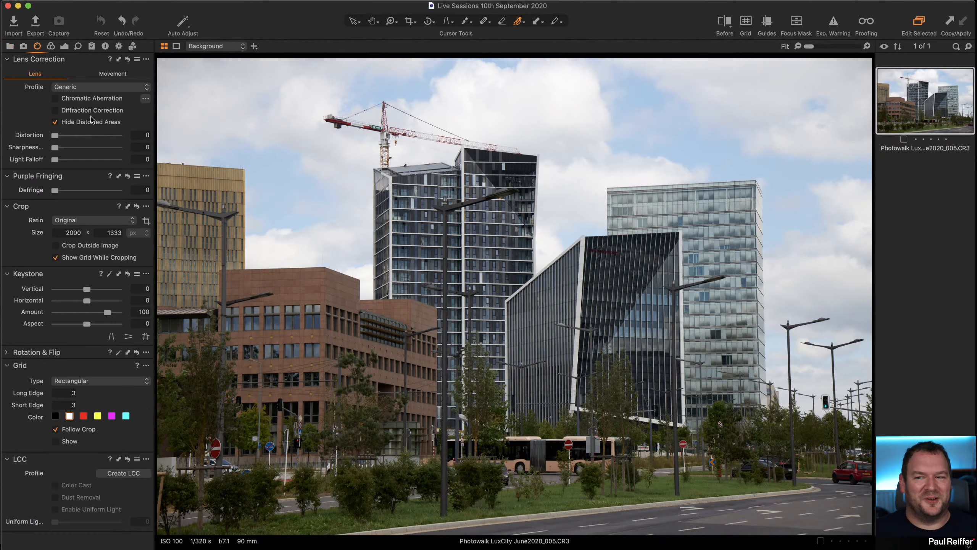
pyautogui.click(89, 87)
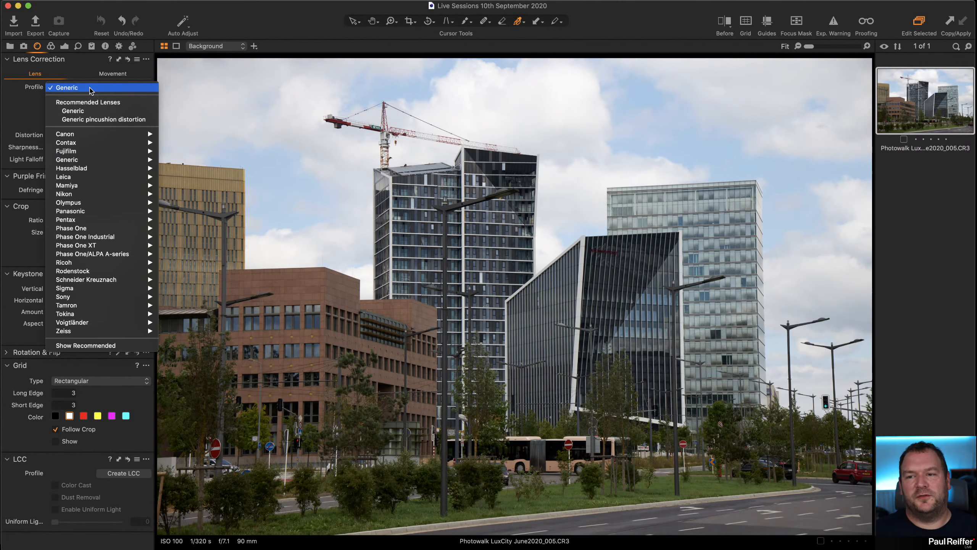
pyautogui.click(83, 57)
pyautogui.click(105, 46)
pyautogui.scroll(5, 113, 173)
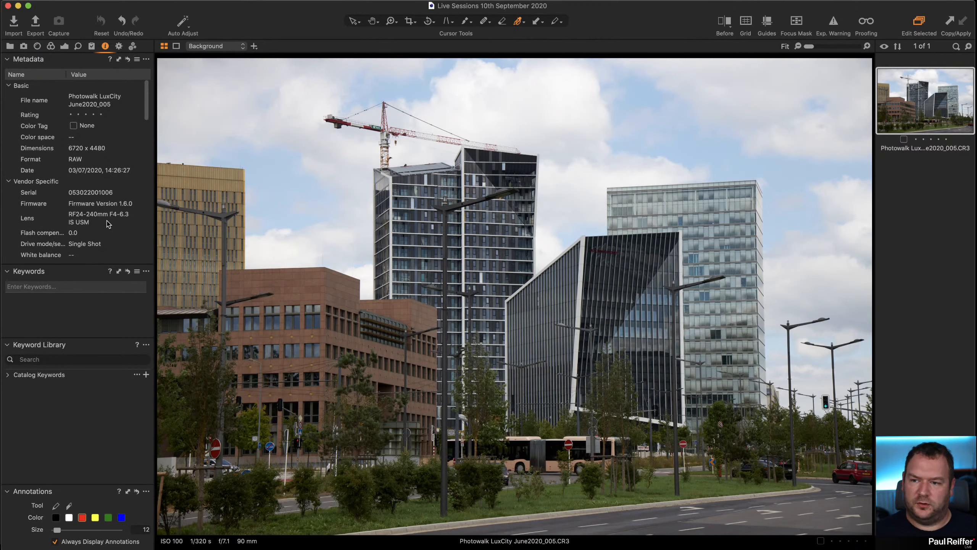
# Enable Chromatic Aberration correction with lens analysis for the high-rise photo
pyautogui.click(37, 46)
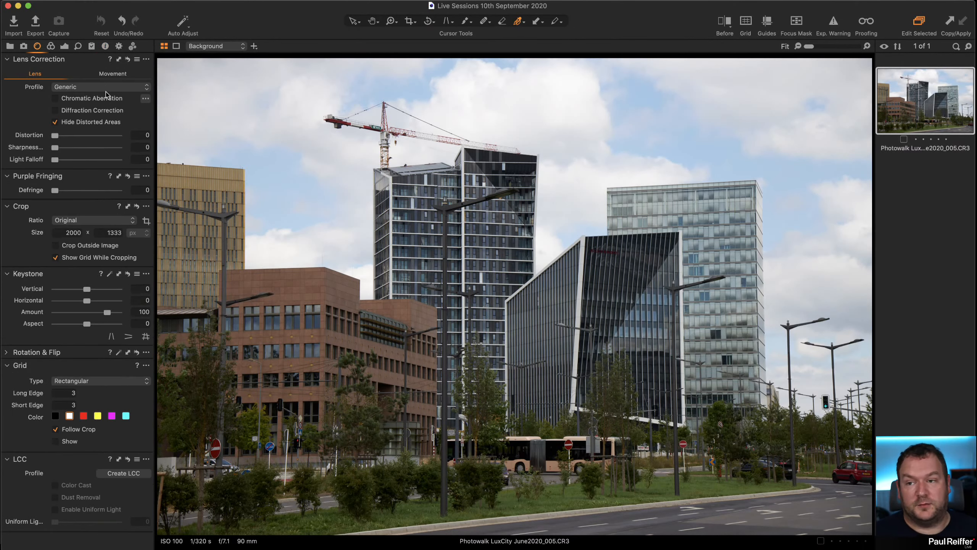
pyautogui.click(101, 99)
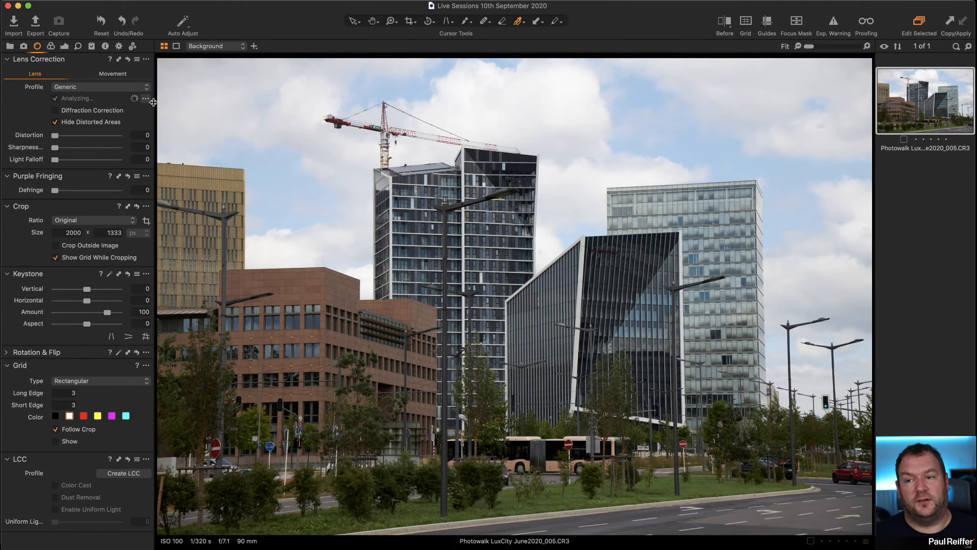
pyautogui.click(146, 98)
pyautogui.click(85, 112)
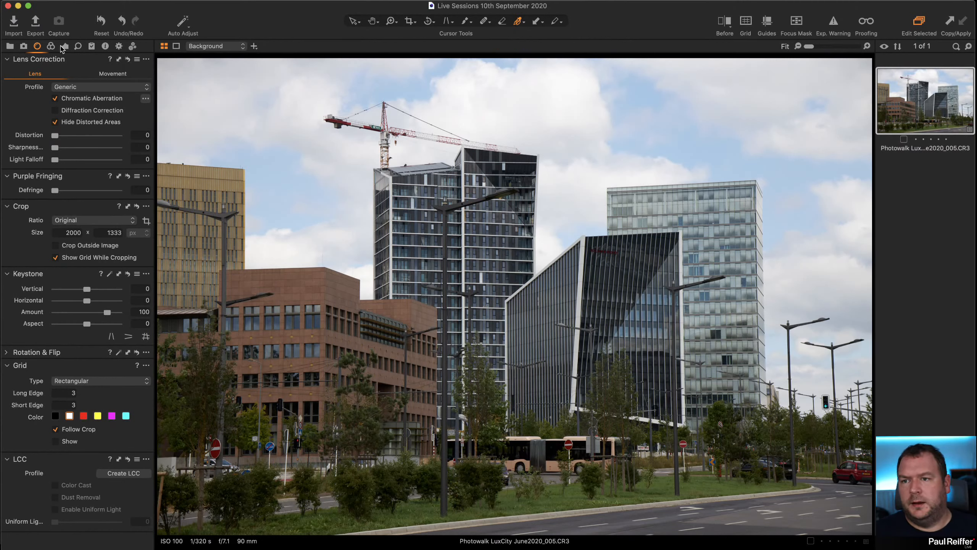
# Align the two vertical keystone guides with the lamp posts at the left and right sides of the photo
pyautogui.click(445, 21)
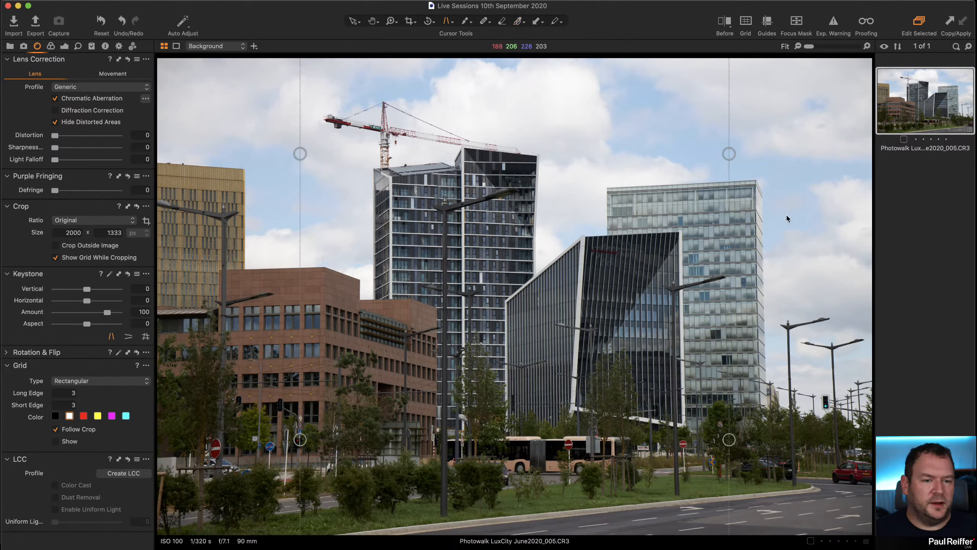
pyautogui.click(731, 444)
pyautogui.moveTo(730, 444); pyautogui.dragTo(794, 486)
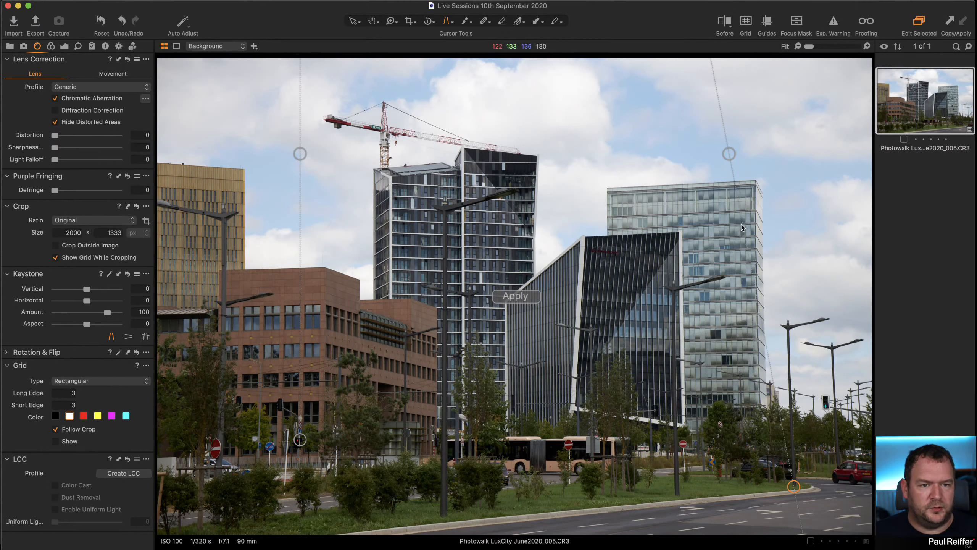
pyautogui.moveTo(729, 153); pyautogui.dragTo(783, 168)
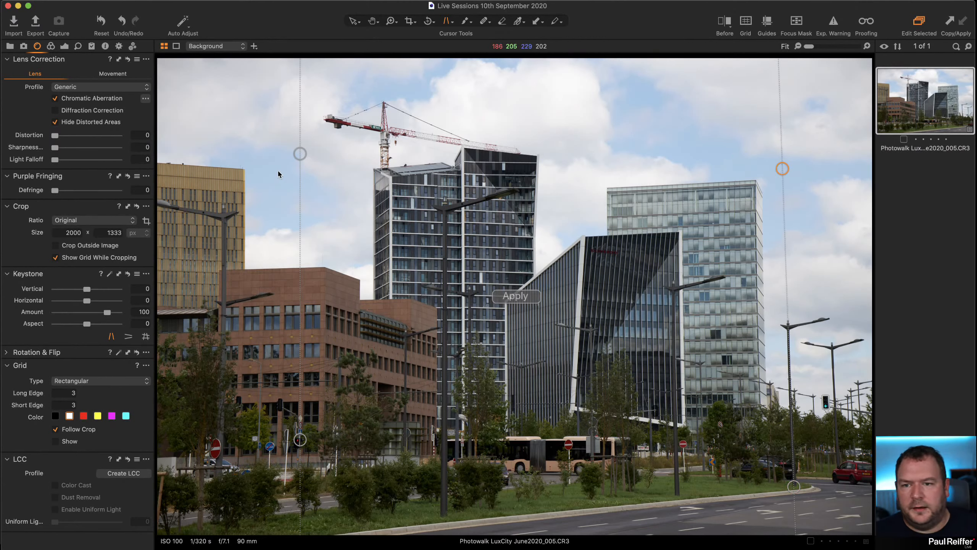
pyautogui.moveTo(300, 153); pyautogui.dragTo(225, 214)
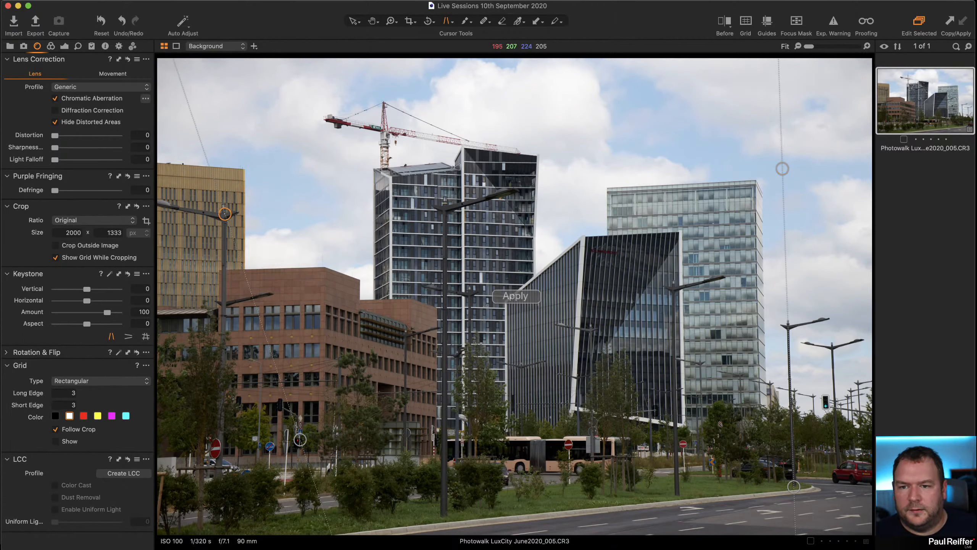
pyautogui.moveTo(300, 439); pyautogui.dragTo(220, 532)
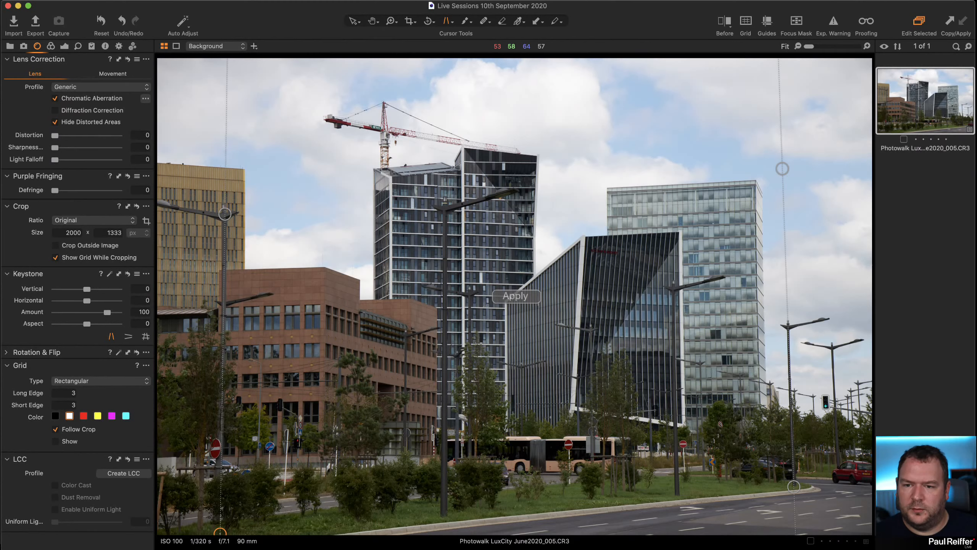
# Apply the vertical keystone correction and set its Amount to 100
pyautogui.click(528, 300)
pyautogui.doubleClick(144, 313)
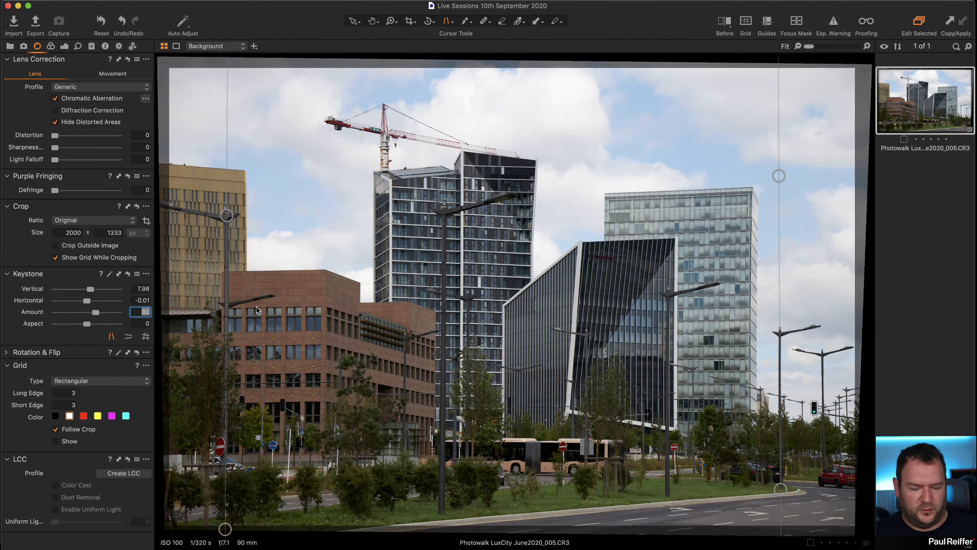
pyautogui.write('100')
pyautogui.press('Tab')
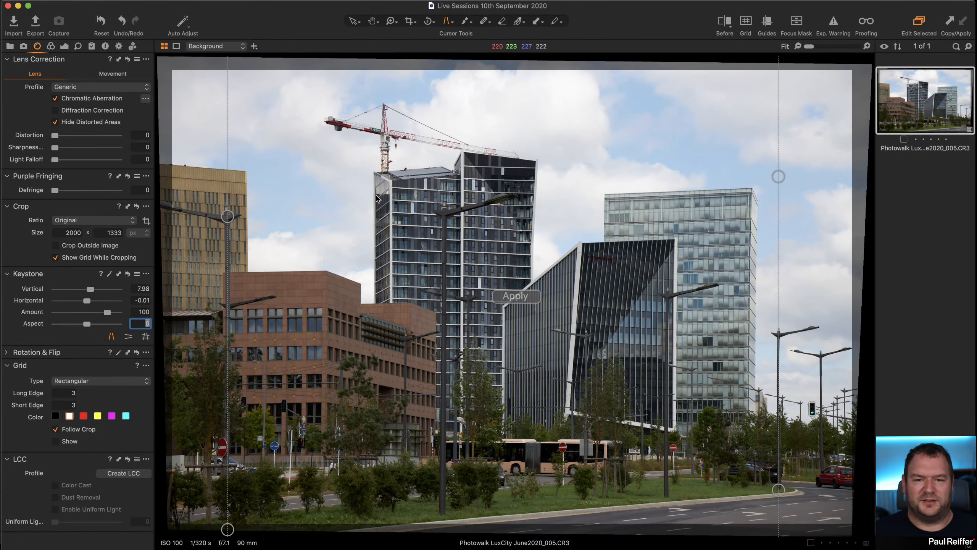
pyautogui.click(354, 20)
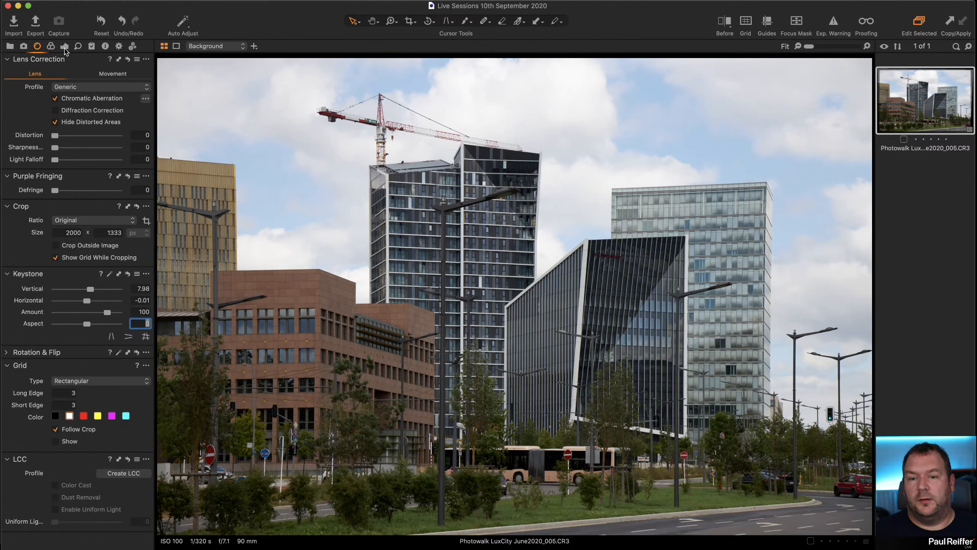
# Set the High Dynamic Range Highlight to -31 and White to -36, comparing with and without them close up at the glass tower
pyautogui.click(64, 46)
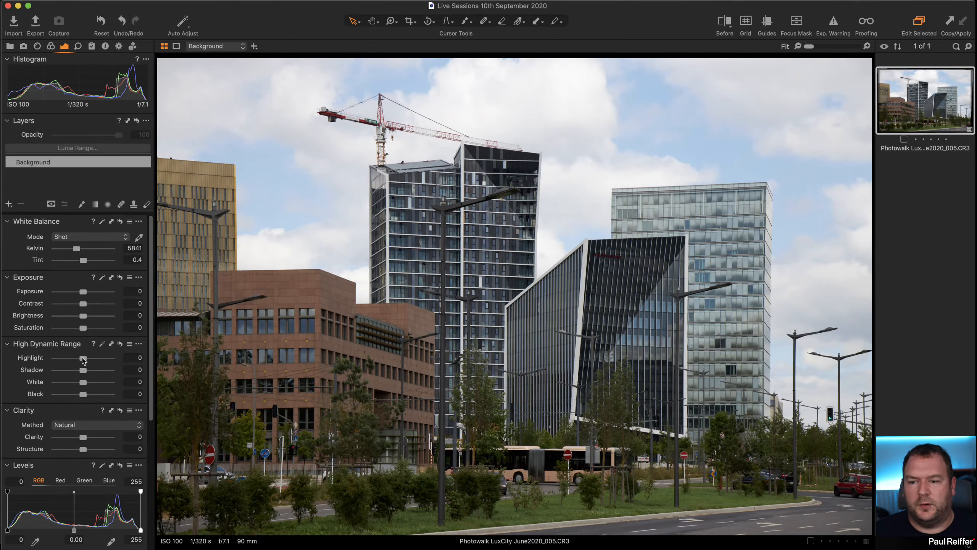
pyautogui.moveTo(83, 358); pyautogui.dragTo(75, 383)
pyautogui.press('z')
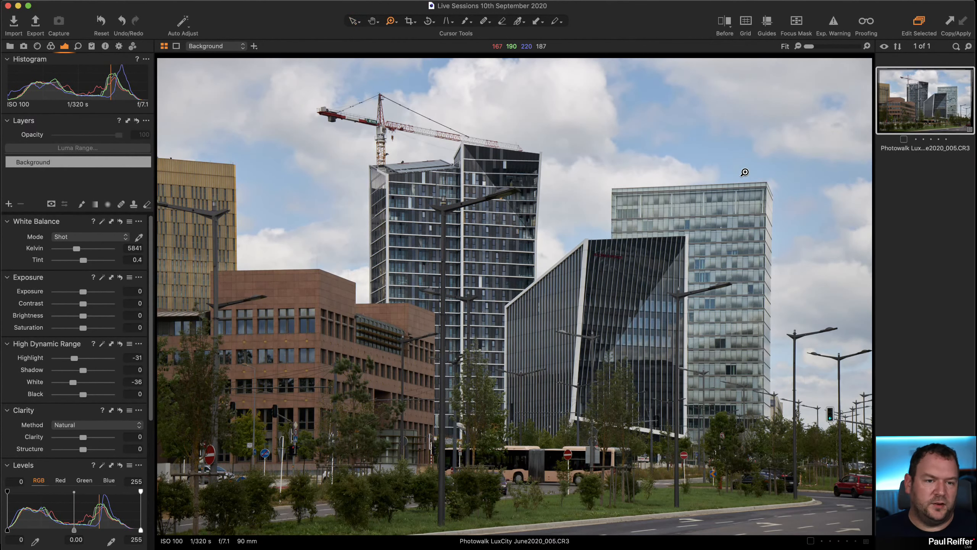
pyautogui.moveTo(744, 172); pyautogui.dragTo(811, 252)
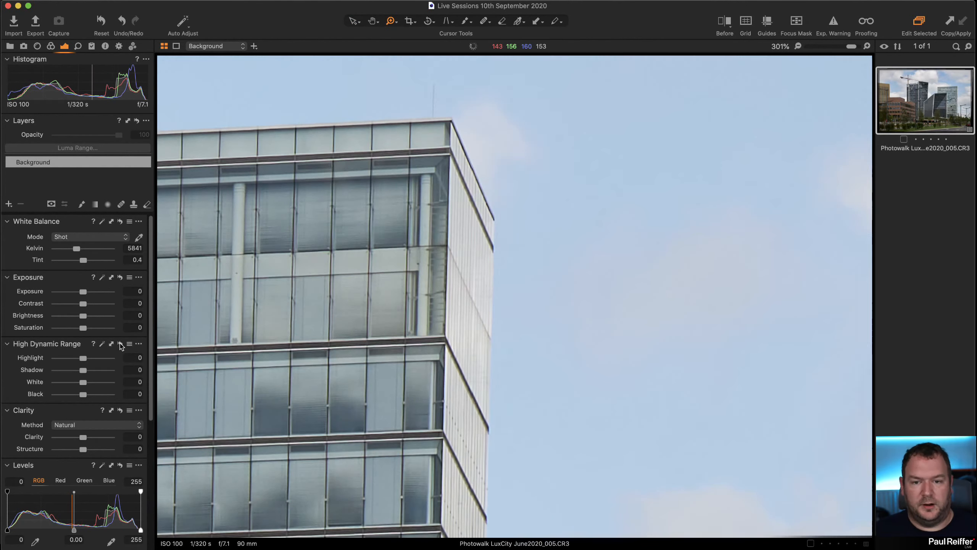
pyautogui.moveTo(120, 345); pyautogui.dragTo(119, 344)
pyautogui.click(119, 345)
pyautogui.keyDown('alt'); pyautogui.click(447, 258); pyautogui.keyUp('alt')
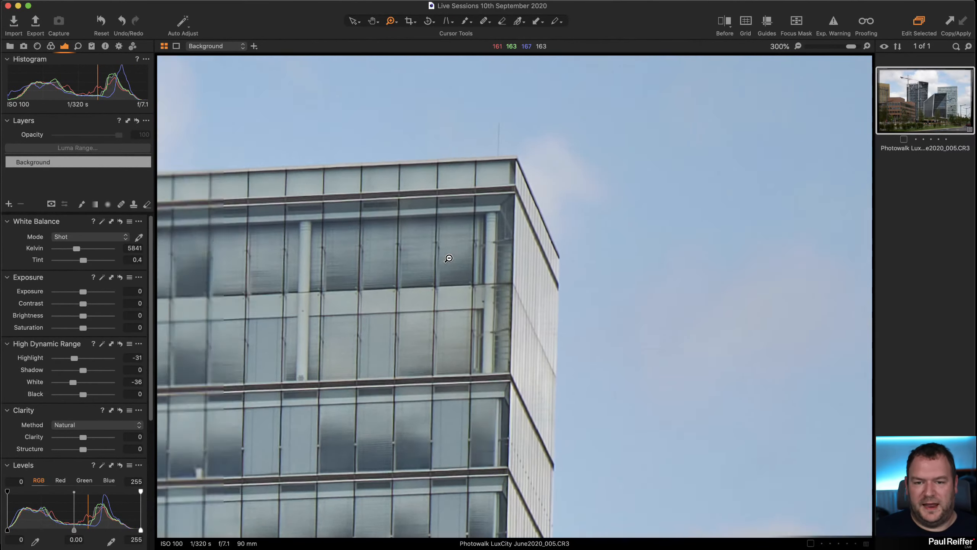
pyautogui.keyDown('alt'); pyautogui.click(449, 258); pyautogui.keyUp('alt')
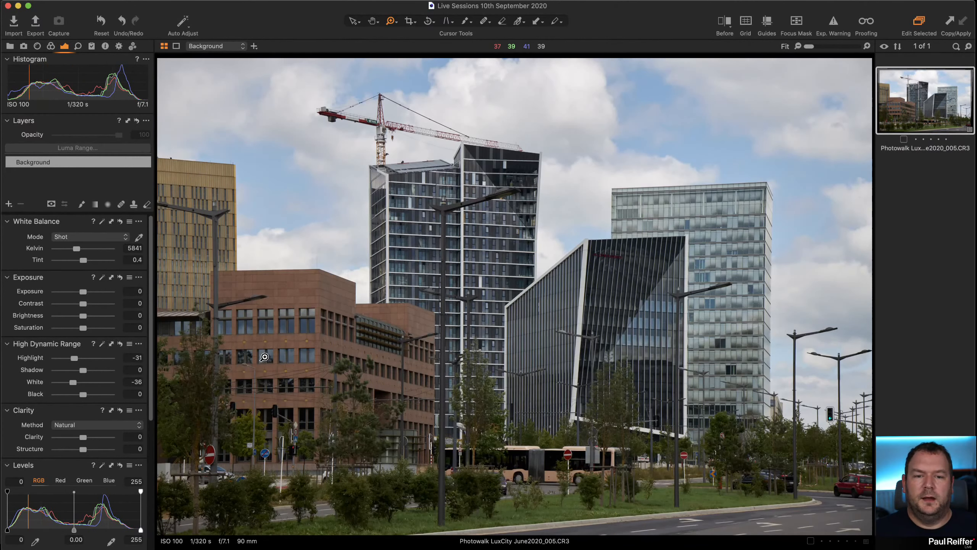
# Enable the Black & White conversion for the photo, comparing it with the color version
pyautogui.click(51, 46)
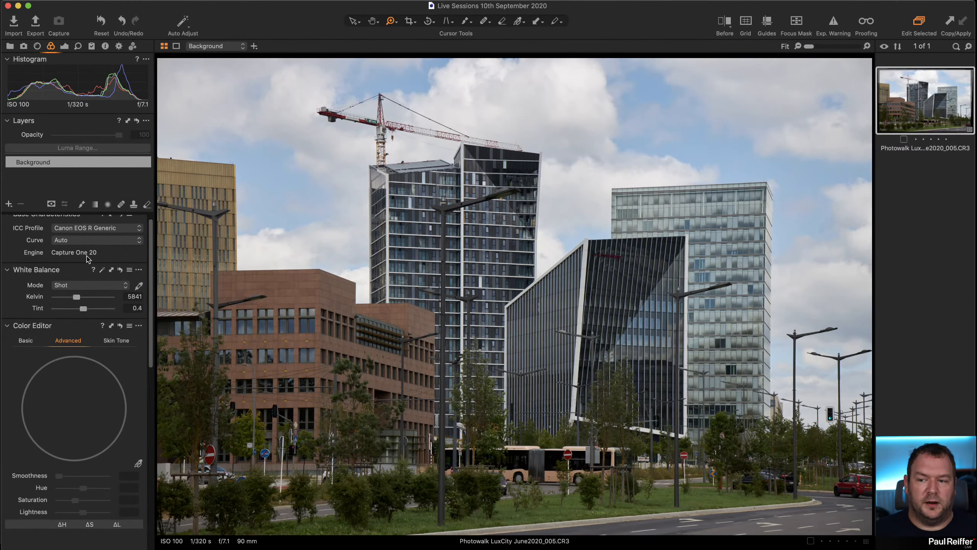
pyautogui.scroll(-10, 88, 259)
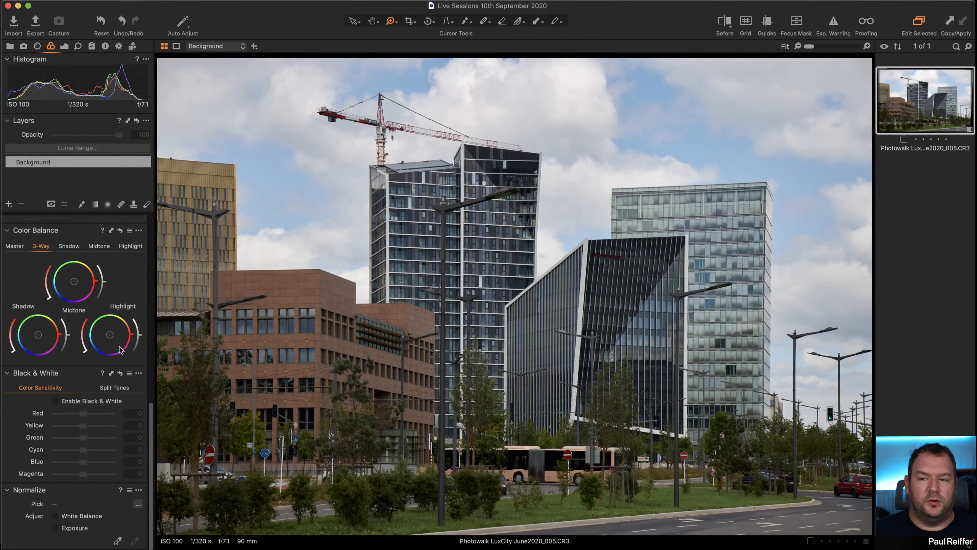
pyautogui.click(62, 404)
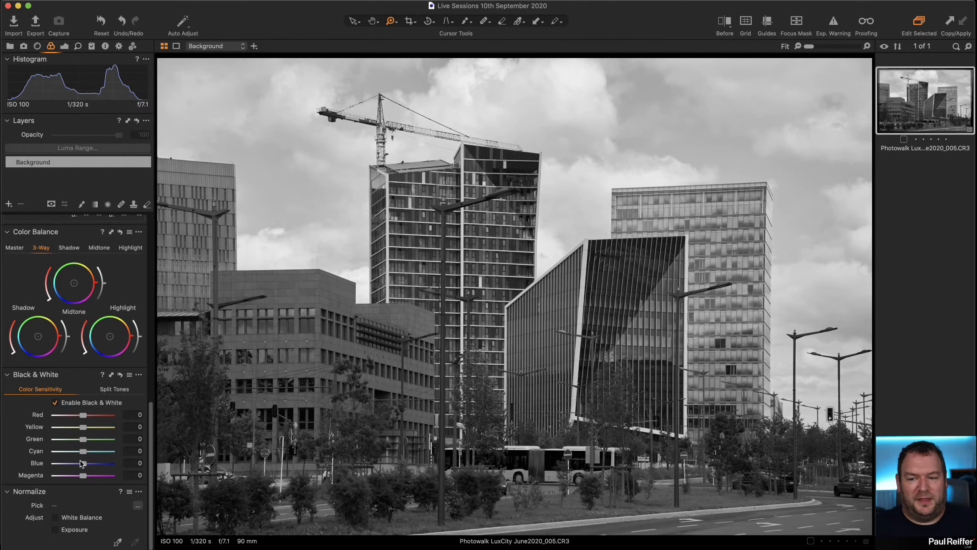
pyautogui.click(54, 403)
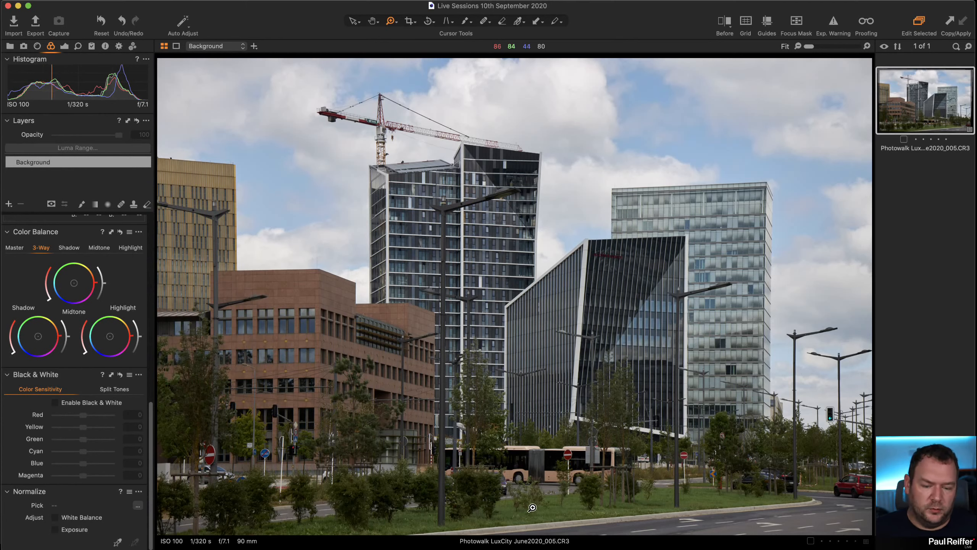
pyautogui.press('v')
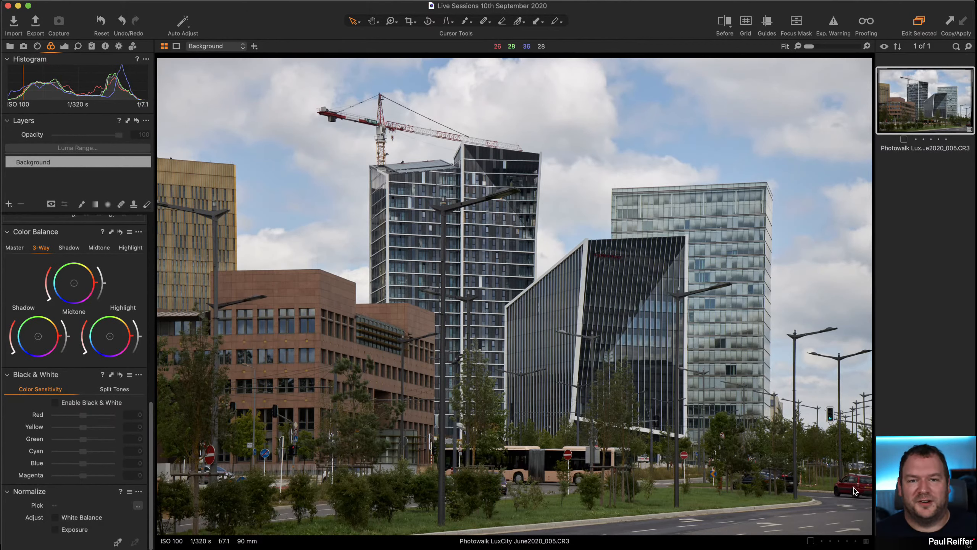
pyautogui.click(91, 403)
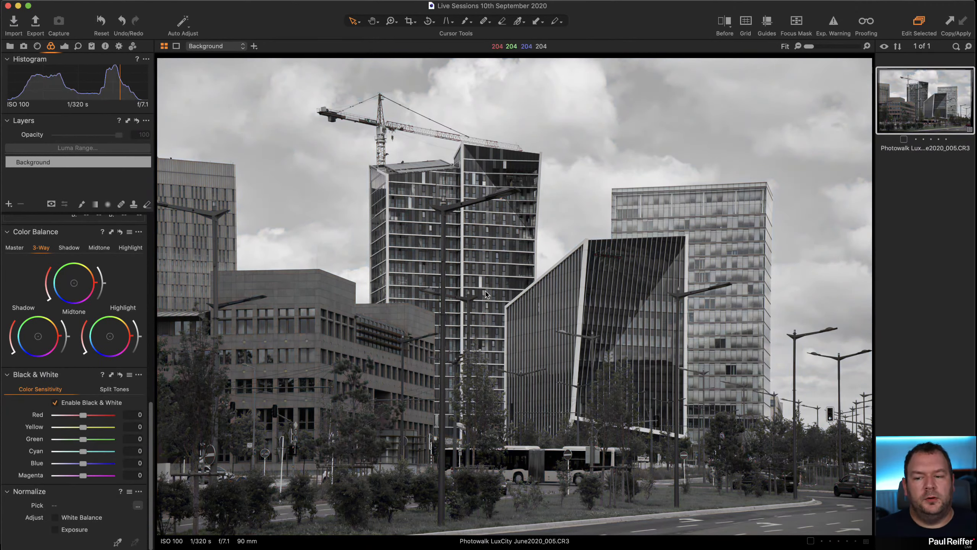
# Set the black-and-white color sensitivity to Red -21, Yellow -73, Green 26, Cyan -84 and Blue -96, keeping Magenta at 0
pyautogui.moveTo(83, 452); pyautogui.dragTo(58, 453)
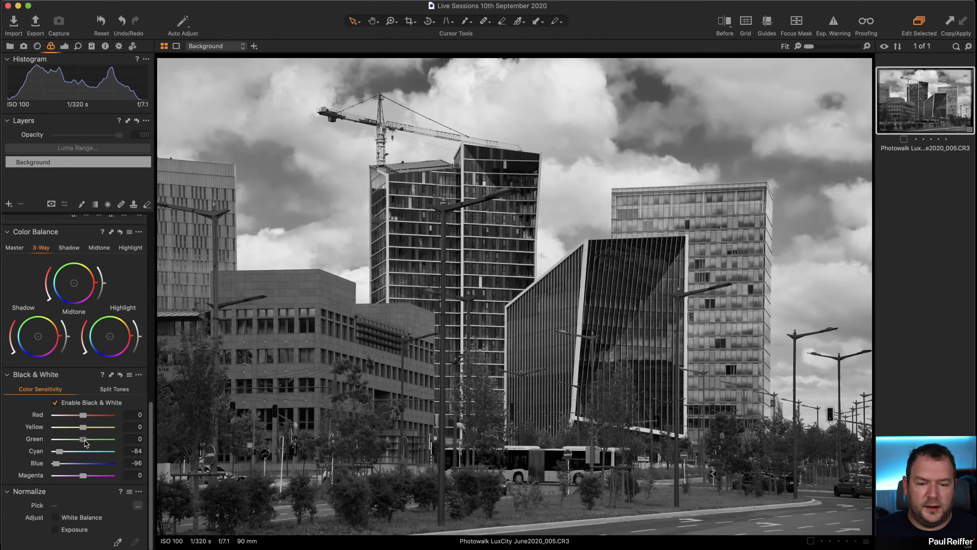
pyautogui.moveTo(85, 443)
pyautogui.mouseDown()
pyautogui.moveTo(76, 443)
pyautogui.moveTo(97, 443)
pyautogui.moveTo(71, 431)
pyautogui.moveTo(79, 428)
pyautogui.mouseUp()
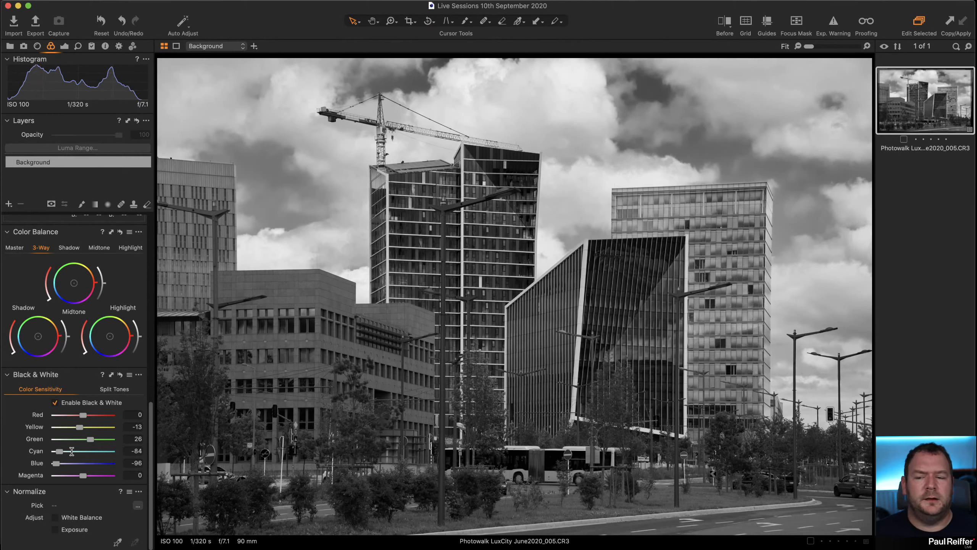
pyautogui.moveTo(80, 426)
pyautogui.mouseDown()
pyautogui.moveTo(60, 427)
pyautogui.moveTo(97, 415)
pyautogui.mouseUp()
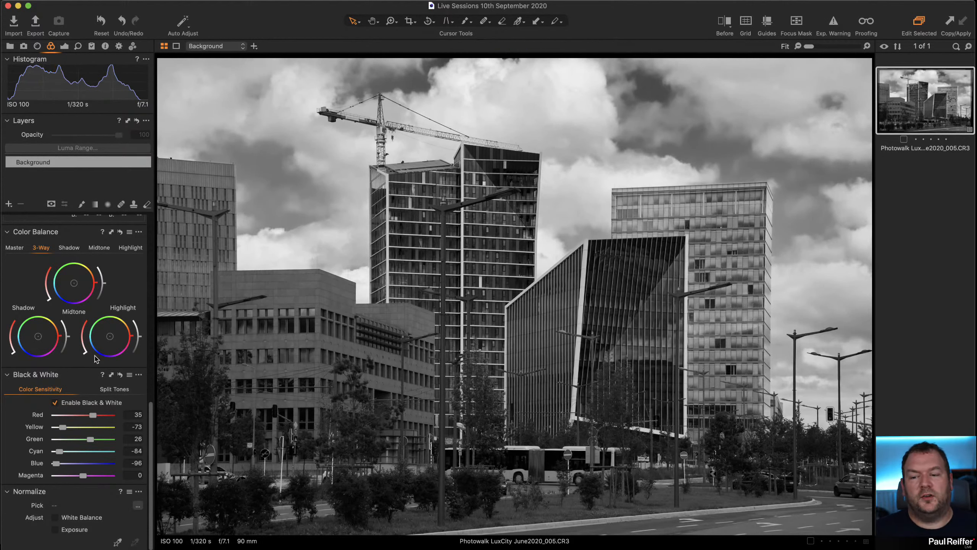
pyautogui.moveTo(93, 416)
pyautogui.mouseDown()
pyautogui.moveTo(65, 419)
pyautogui.moveTo(96, 419)
pyautogui.moveTo(78, 419)
pyautogui.mouseUp()
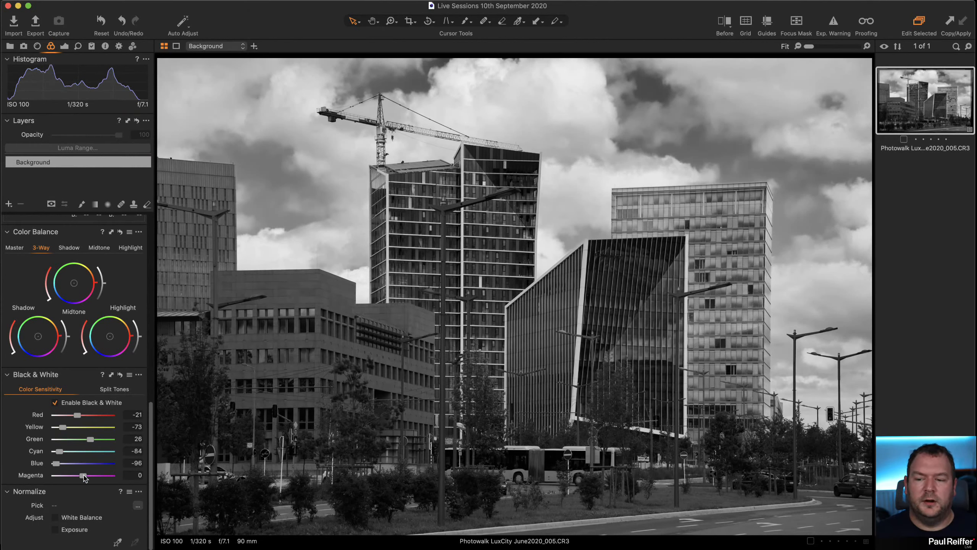
pyautogui.moveTo(84, 477)
pyautogui.mouseDown()
pyautogui.moveTo(99, 476)
pyautogui.moveTo(60, 476)
pyautogui.moveTo(85, 476)
pyautogui.mouseUp()
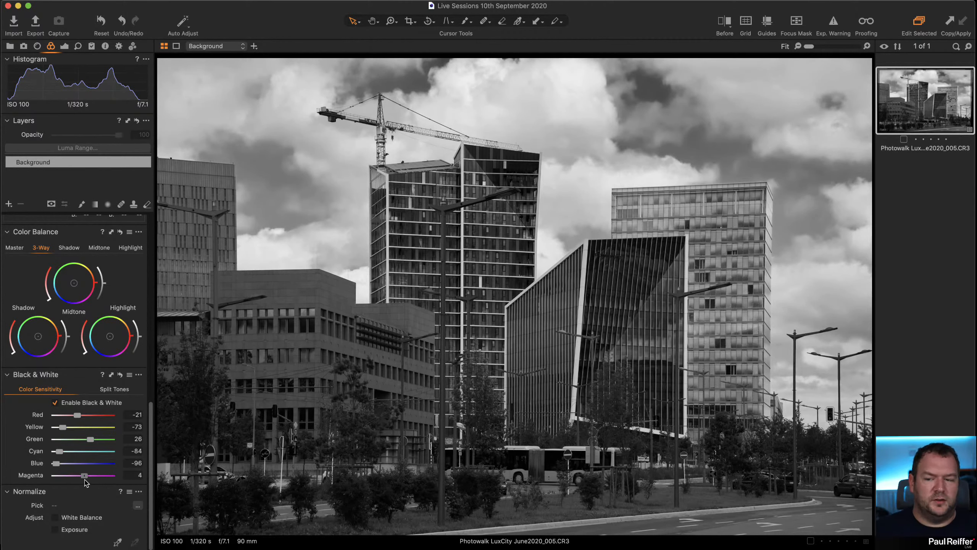
pyautogui.doubleClick(85, 476)
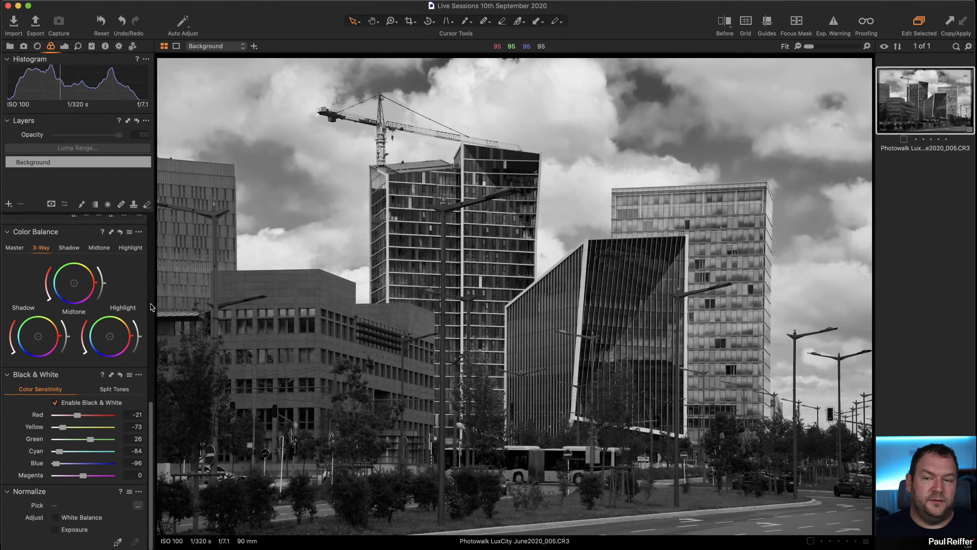
pyautogui.scroll(10, 77, 314)
pyautogui.scroll(10, 77, 314)
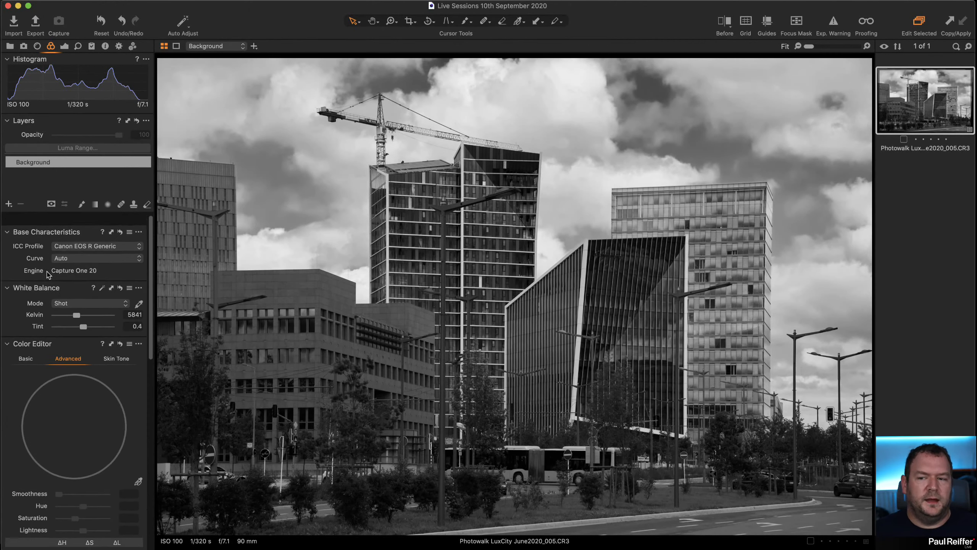
# Set the white balance Kelvin to 5193 to darken the sky, after trying a warmer value and resetting it
pyautogui.moveTo(77, 307); pyautogui.dragTo(78, 307)
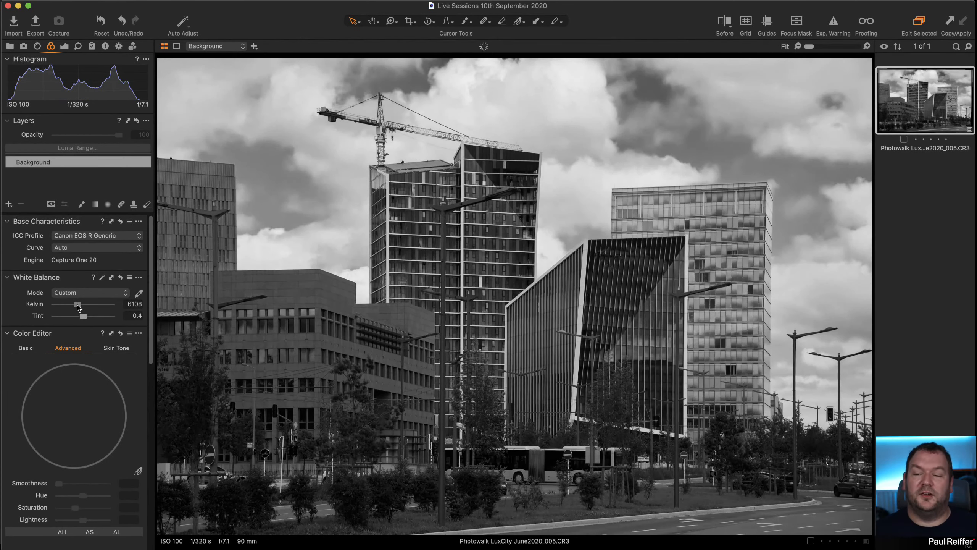
pyautogui.click(120, 277)
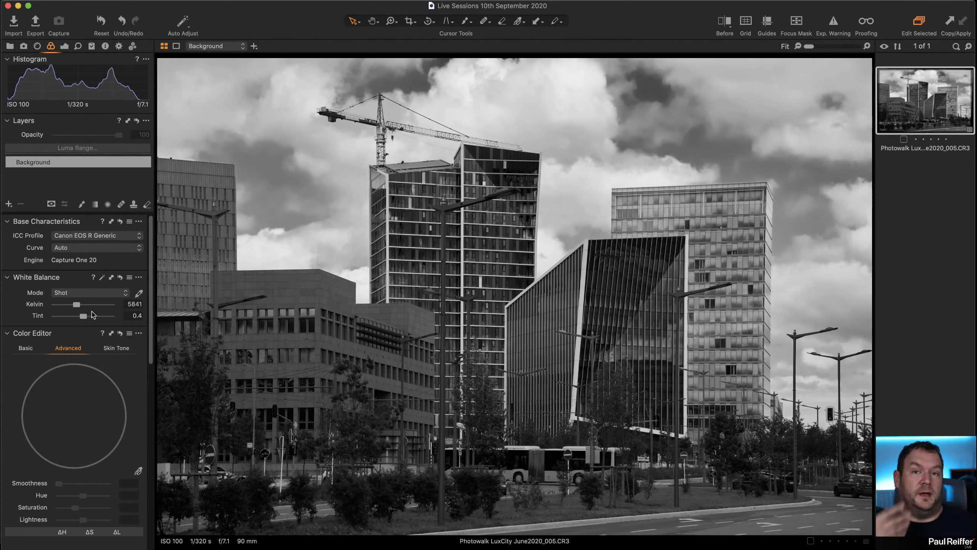
pyautogui.moveTo(79, 306); pyautogui.dragTo(76, 307)
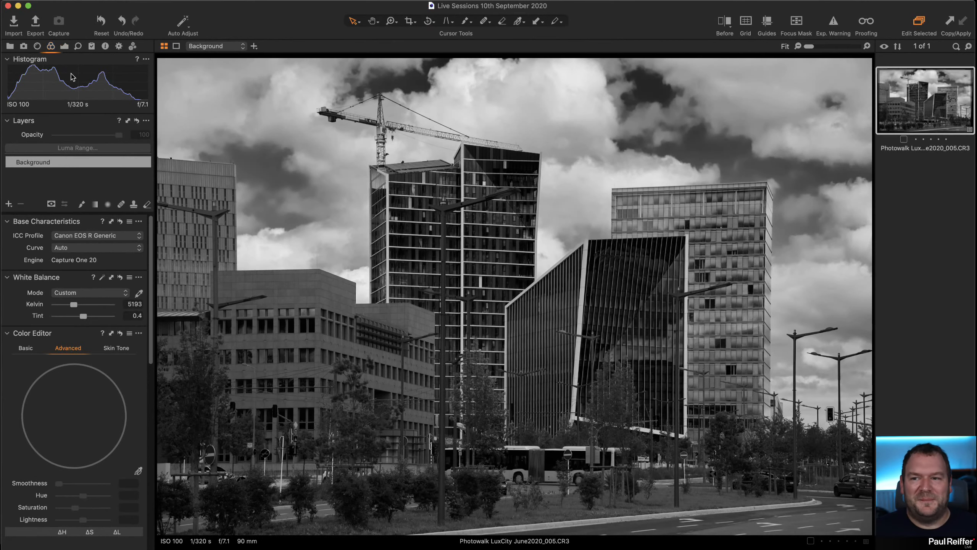
# Set the Clarity amount to 27 with the Natural method
pyautogui.click(65, 46)
pyautogui.scroll(-5, 81, 308)
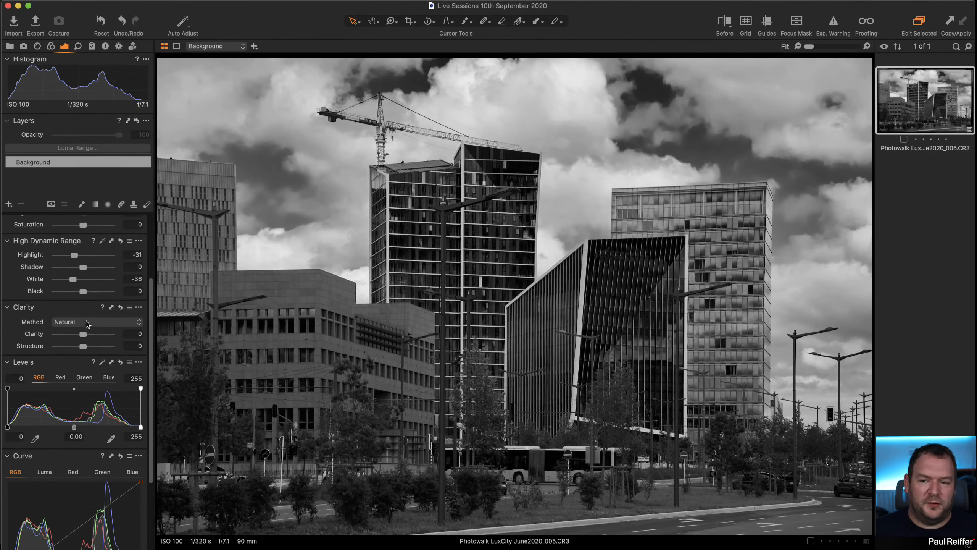
pyautogui.moveTo(83, 328); pyautogui.dragTo(91, 328)
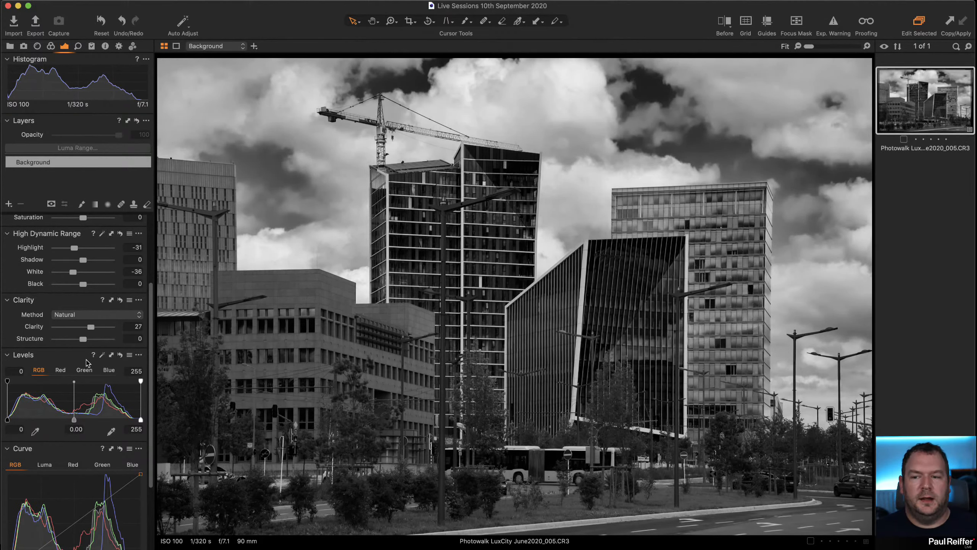
# Set the RGB Levels shadow input to 2 and the highlight input to 248
pyautogui.scroll(-2, 112, 347)
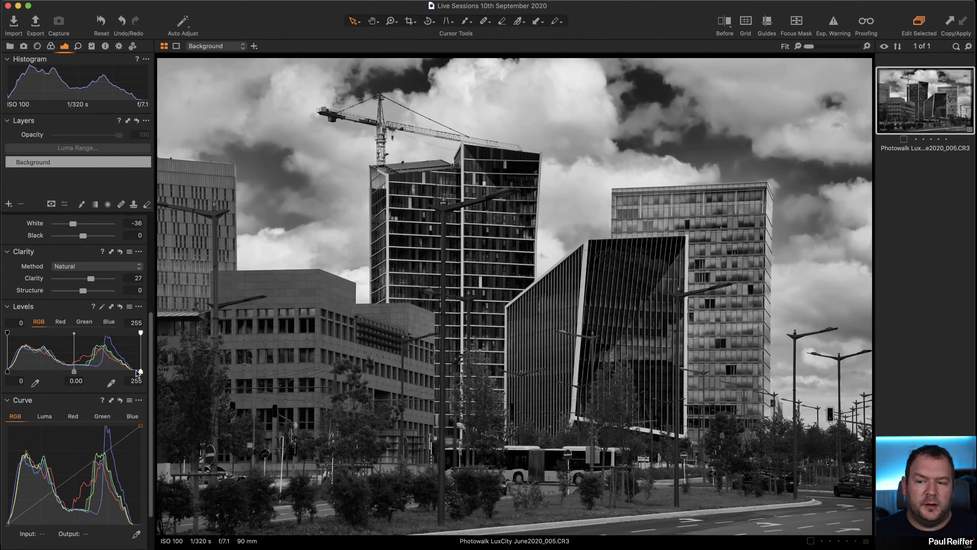
pyautogui.moveTo(142, 376); pyautogui.dragTo(137, 372)
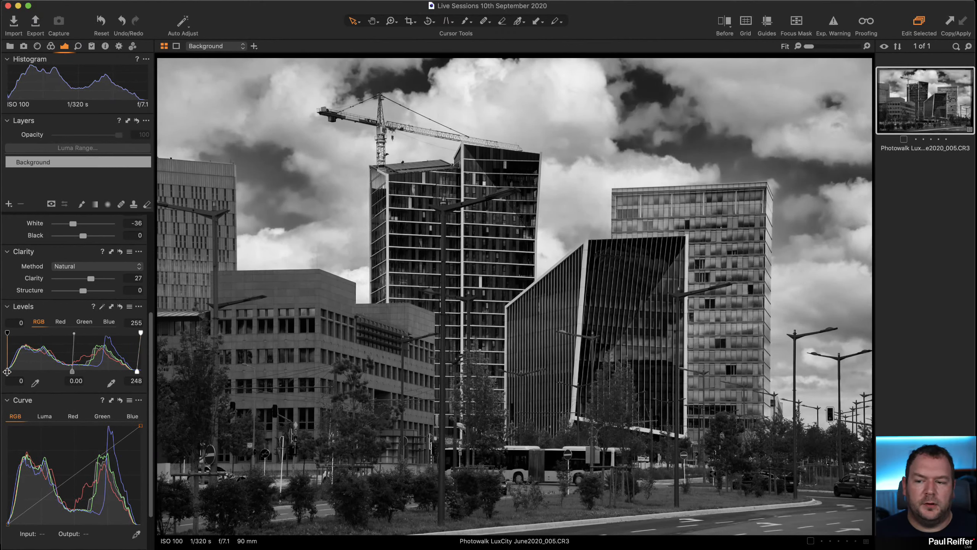
pyautogui.moveTo(7, 371); pyautogui.dragTo(8, 371)
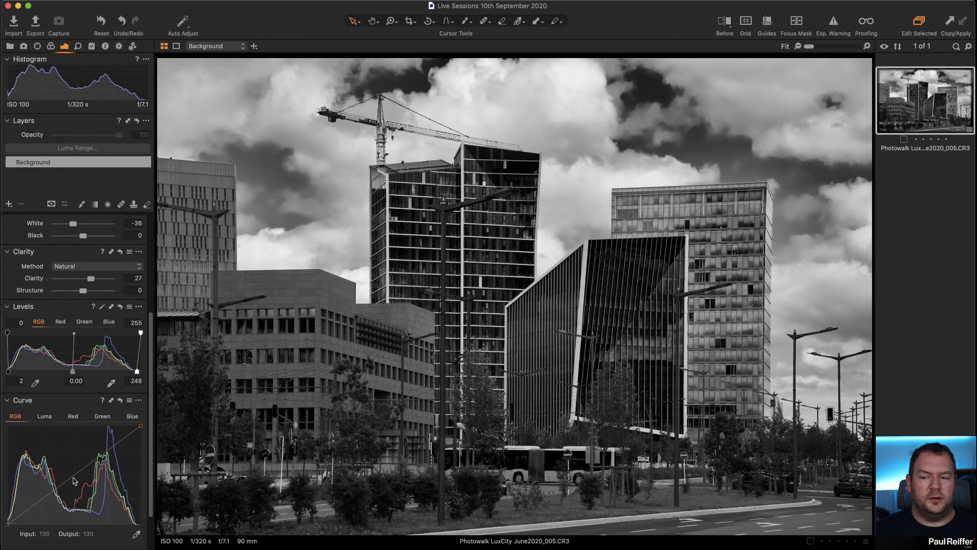
# Add a midtone point and a highlight point to the RGB curve and lower the midtone point slightly
pyautogui.scroll(-3, 76, 478)
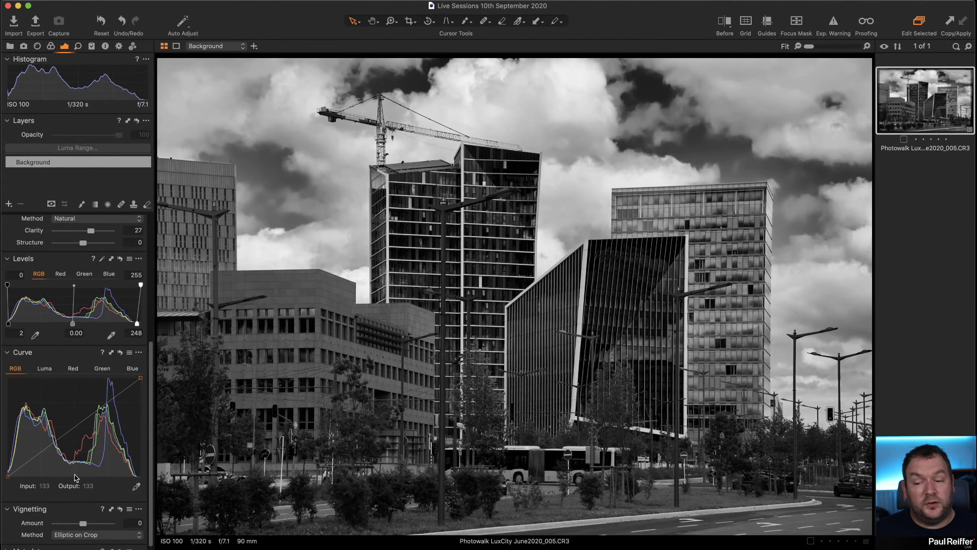
pyautogui.click(75, 420)
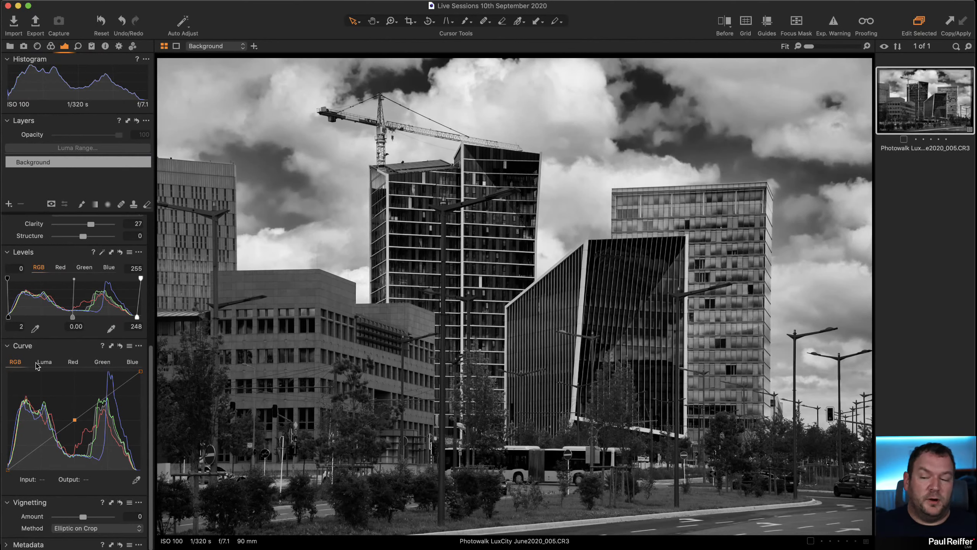
pyautogui.click(101, 398)
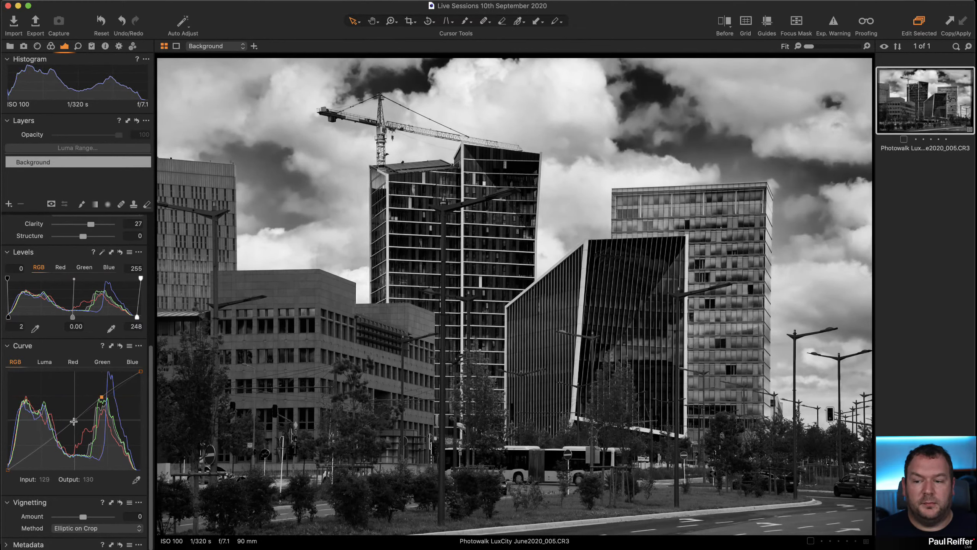
pyautogui.moveTo(76, 420); pyautogui.dragTo(75, 418)
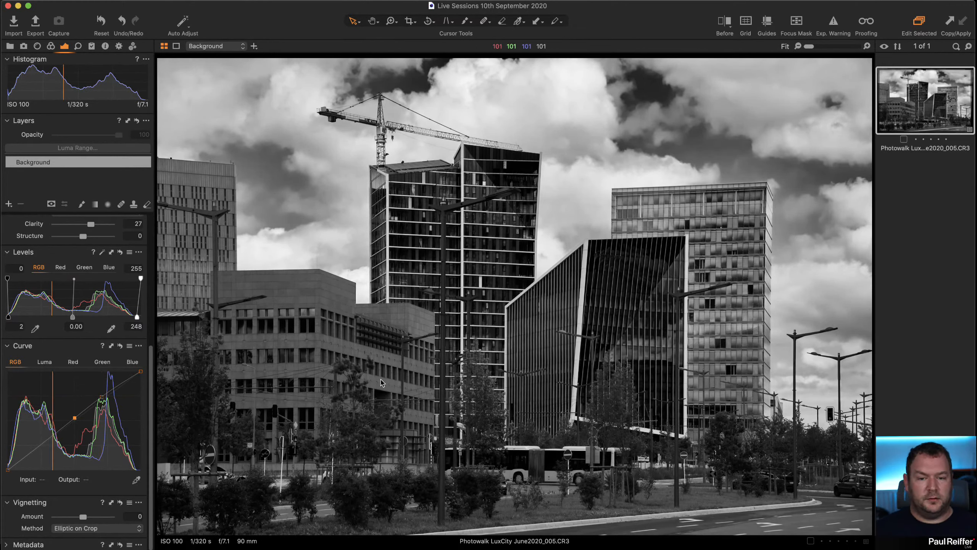
# Compare the edit with the original using a Before/After split, and side by side with a new variant of the photo
pyautogui.click(725, 22)
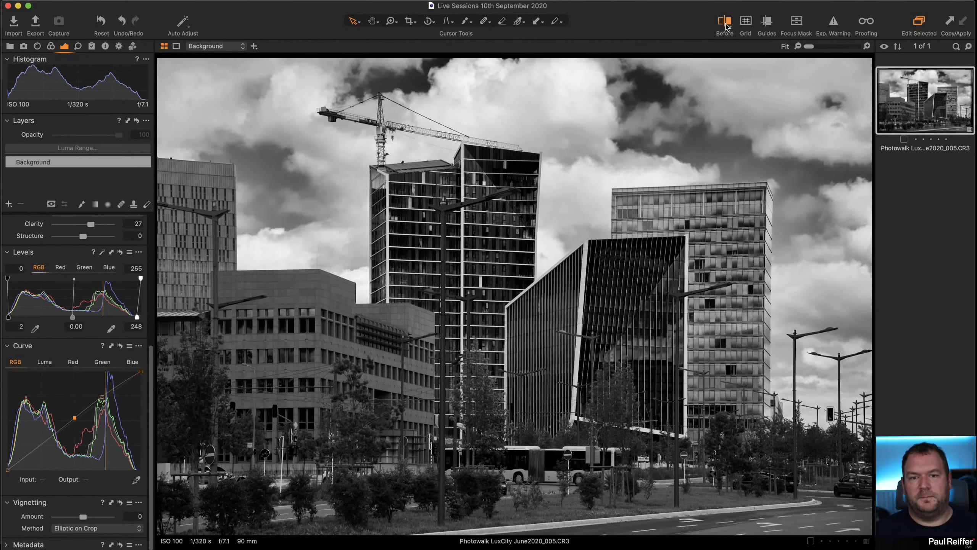
pyautogui.moveTo(500, 298); pyautogui.dragTo(158, 296)
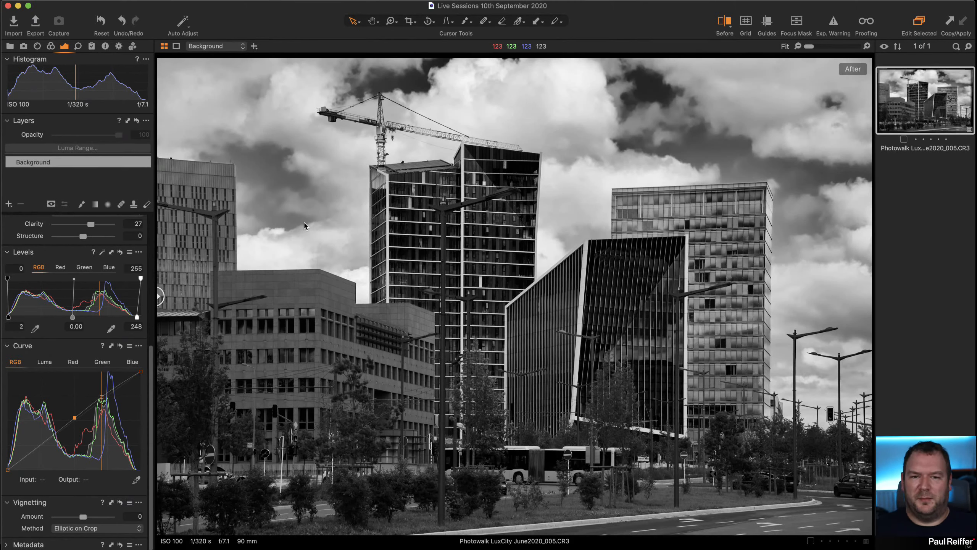
pyautogui.rightClick(918, 98)
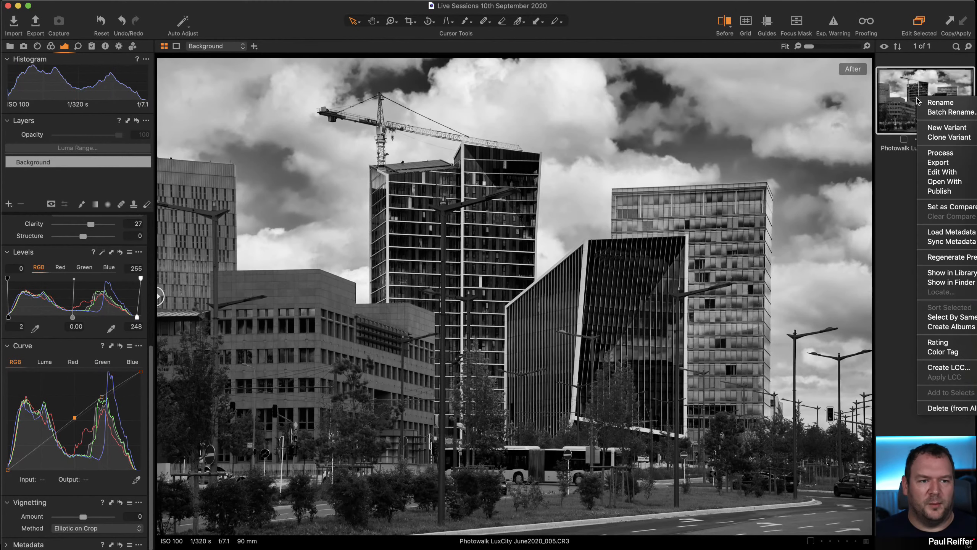
pyautogui.click(954, 128)
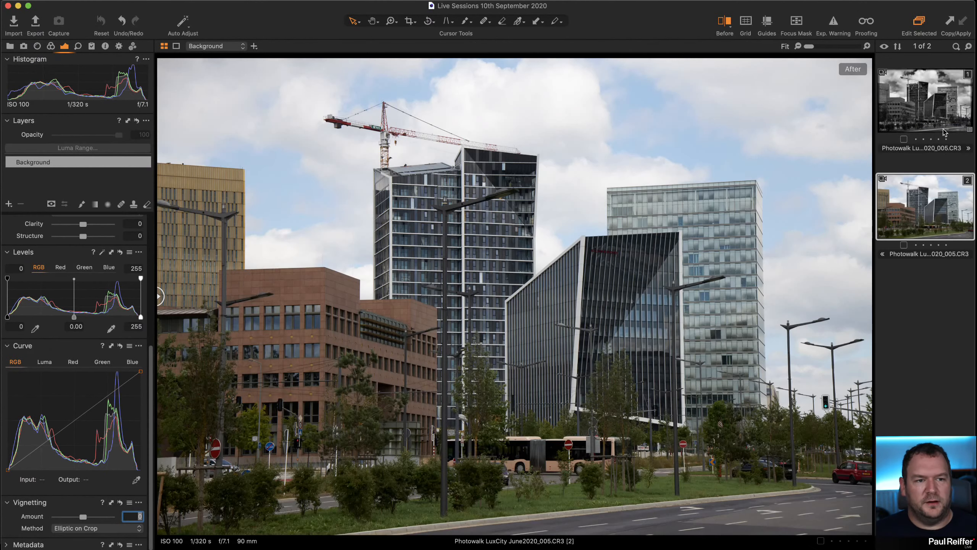
pyautogui.keyDown('shift'); pyautogui.click(932, 116); pyautogui.keyUp('shift')
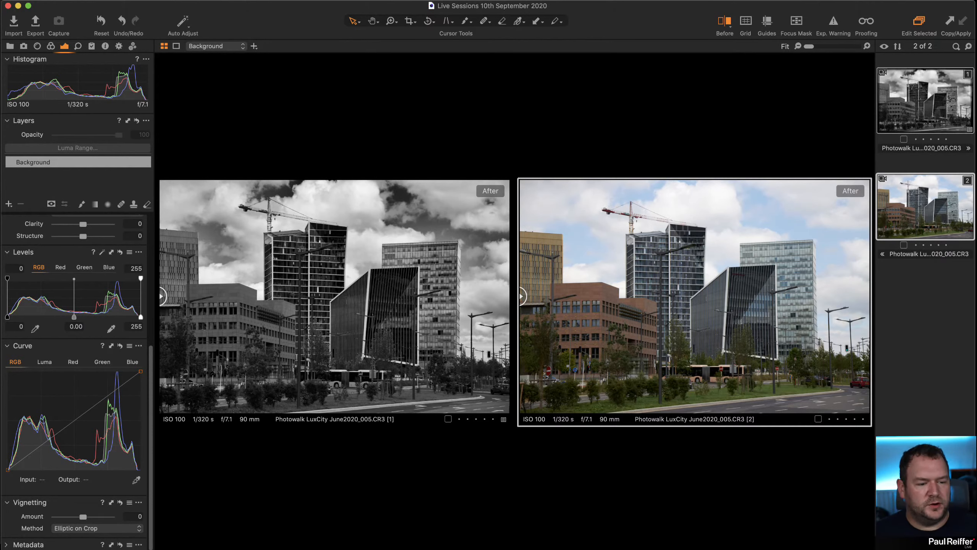
pyautogui.click(897, 304)
pyautogui.click(918, 110)
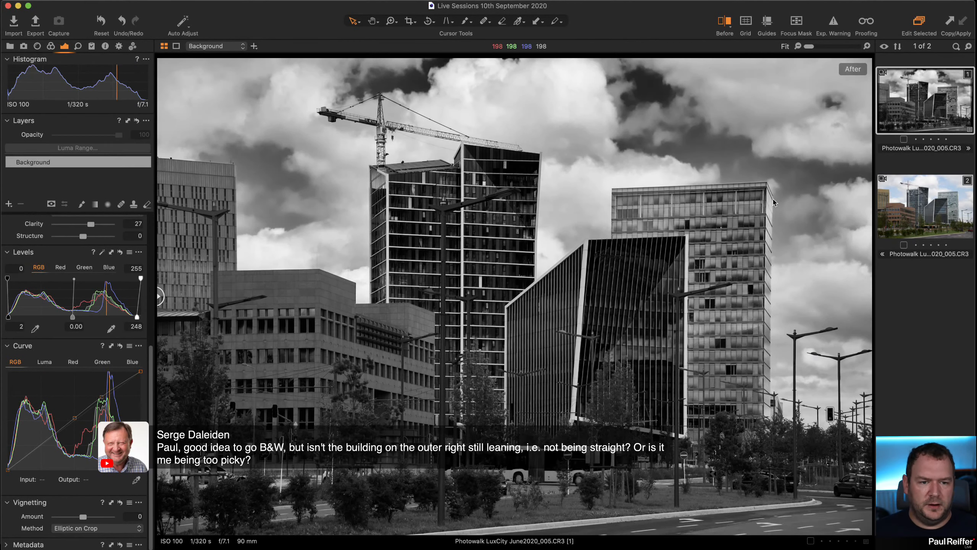
# Examine close up whether the vertical edges of the rightmost tower are straight in the black-and-white variant
pyautogui.press('z')
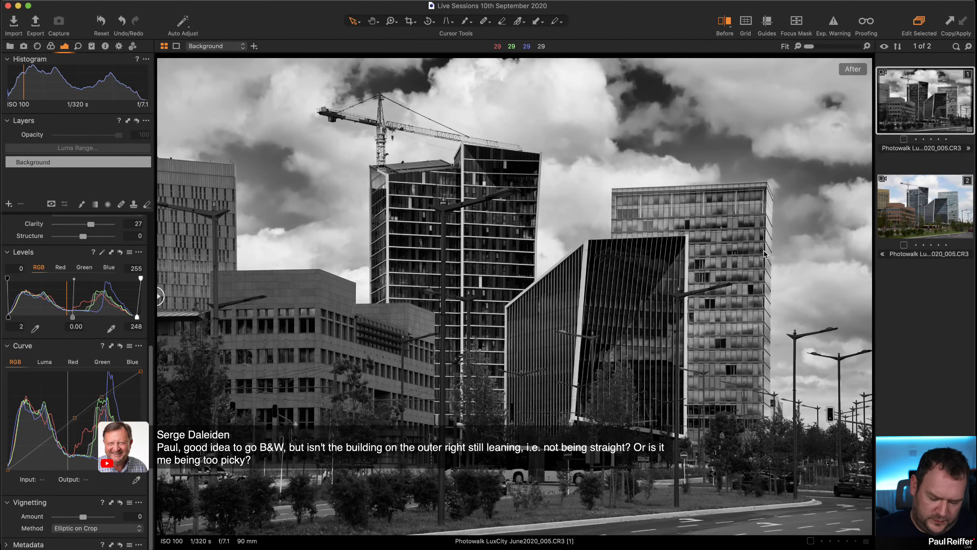
pyautogui.moveTo(718, 132); pyautogui.dragTo(816, 409)
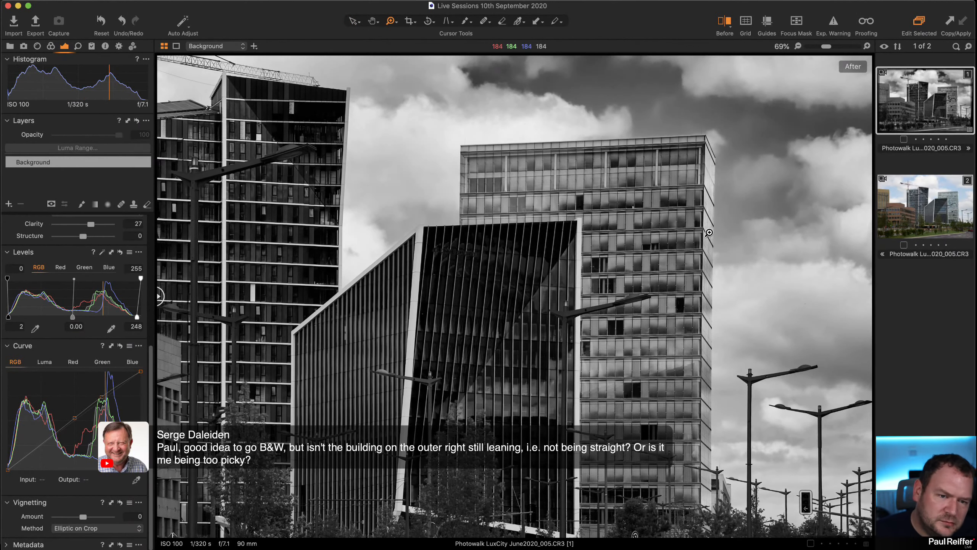
pyautogui.click(707, 211)
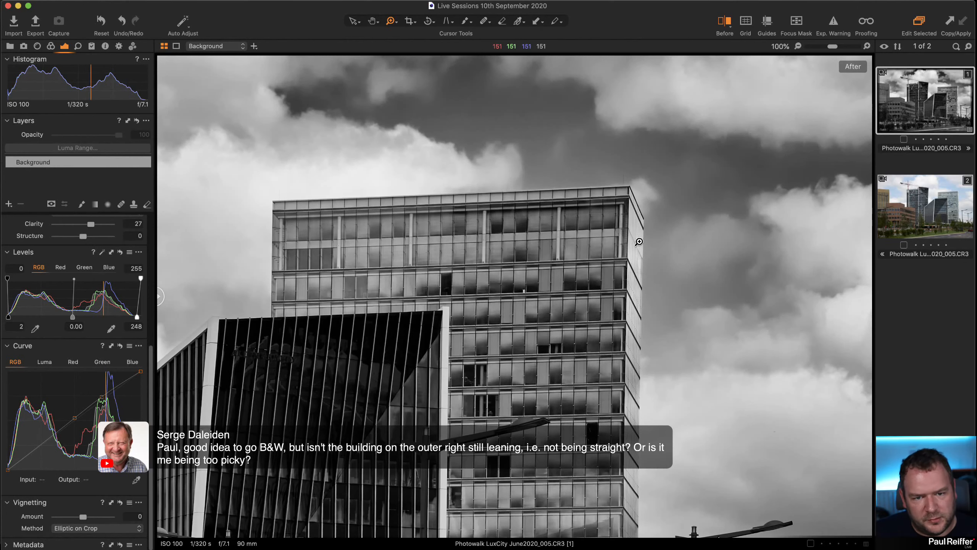
pyautogui.keyDown('alt'); pyautogui.click(621, 282); pyautogui.keyUp('alt')
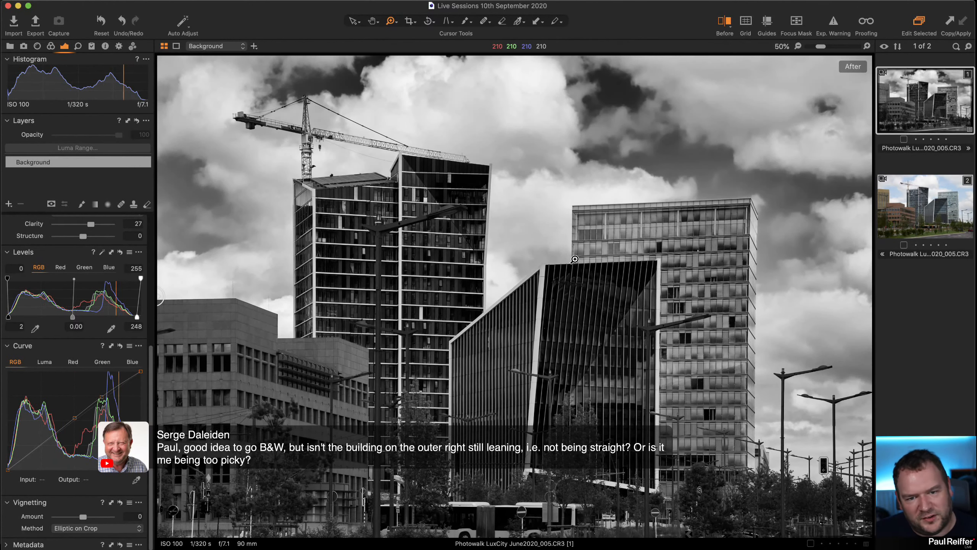
pyautogui.keyDown('alt'); pyautogui.click(708, 331); pyautogui.keyUp('alt')
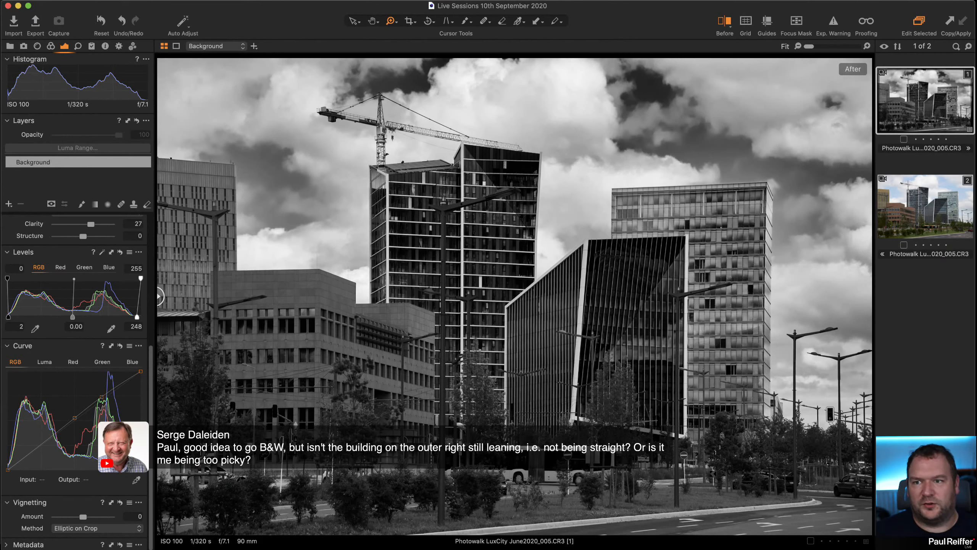
# Show the guides and add a vertical guide, placing it along the rightmost tower's outer edge and moving it onto its facade
pyautogui.click(265, 148)
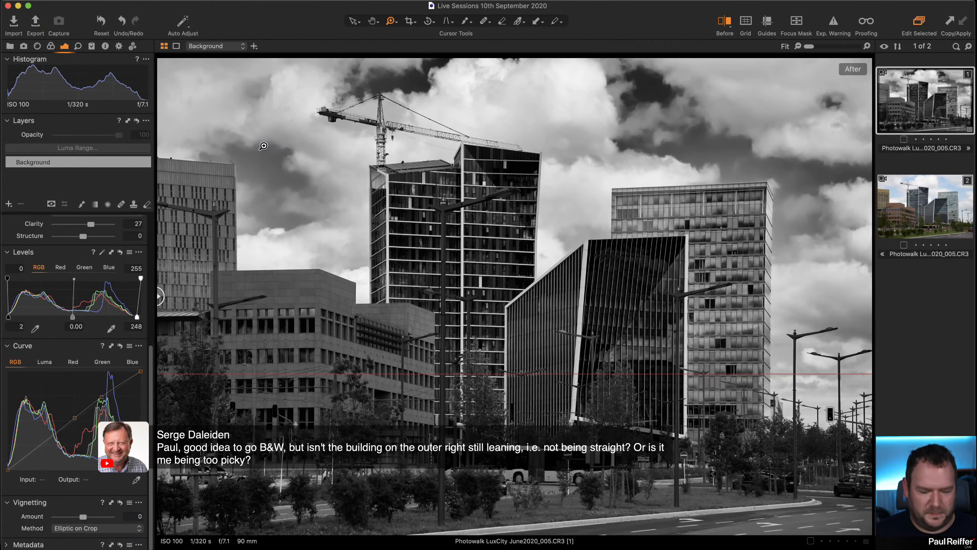
pyautogui.click(221, 4)
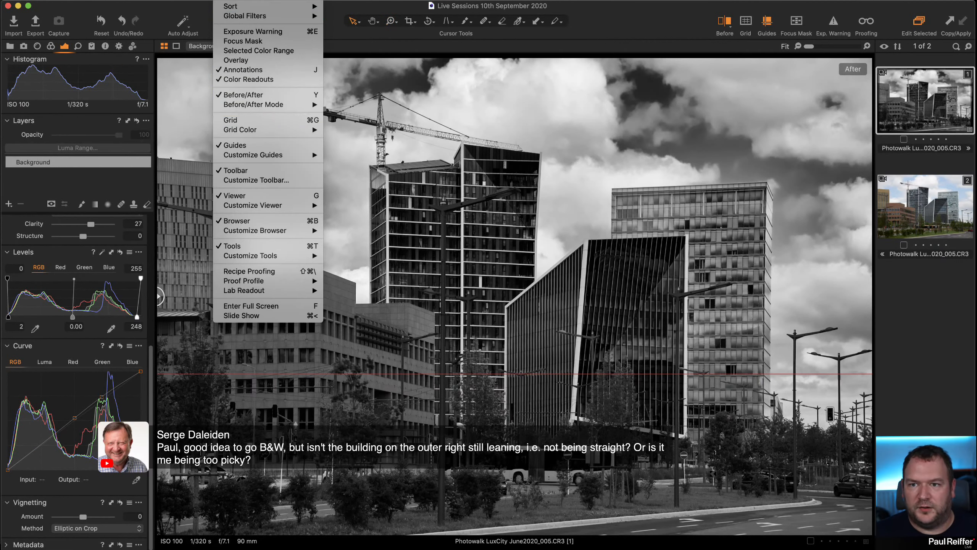
pyautogui.moveTo(293, 156)
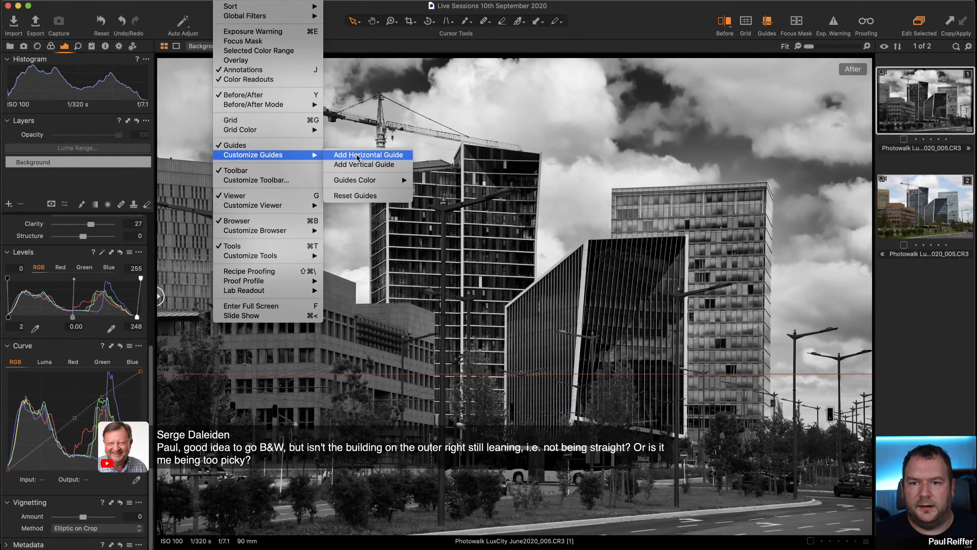
pyautogui.click(380, 164)
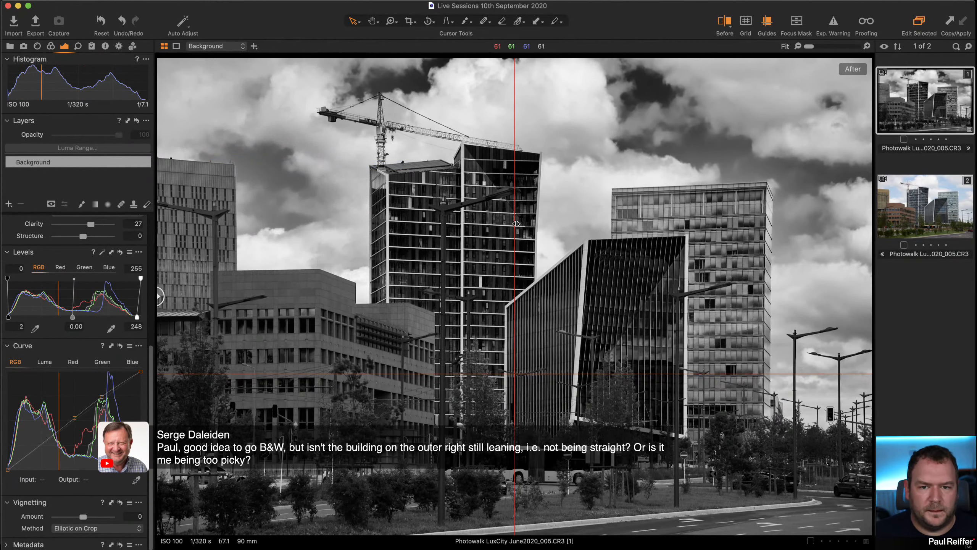
pyautogui.moveTo(515, 247); pyautogui.dragTo(768, 270)
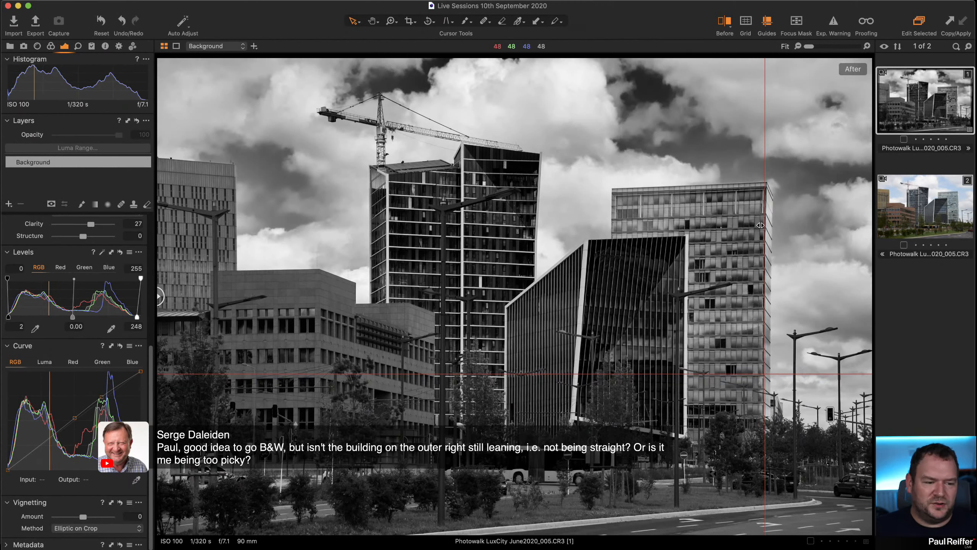
pyautogui.moveTo(764, 237); pyautogui.dragTo(701, 236)
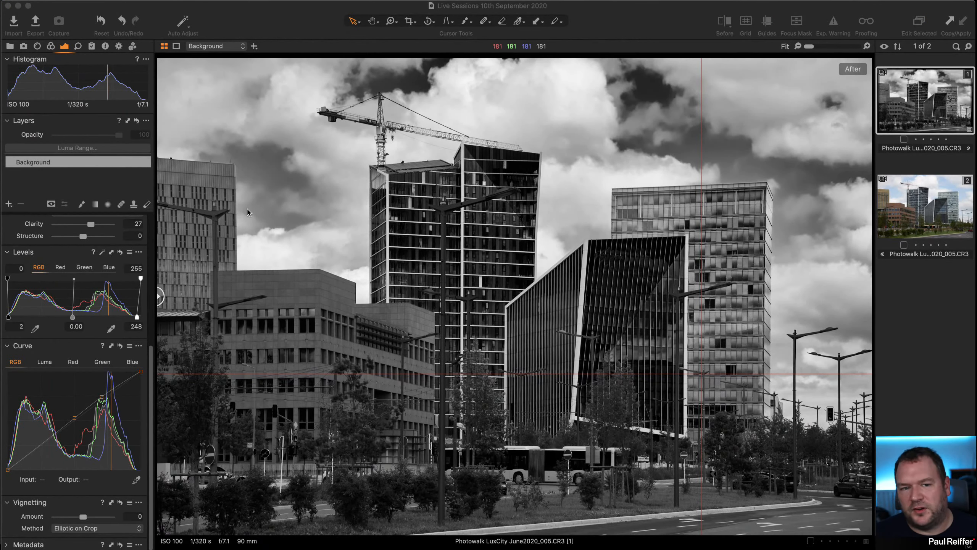
# Try a Lens Correction Distortion of 80 to check its effect on the leaning tower
pyautogui.click(38, 46)
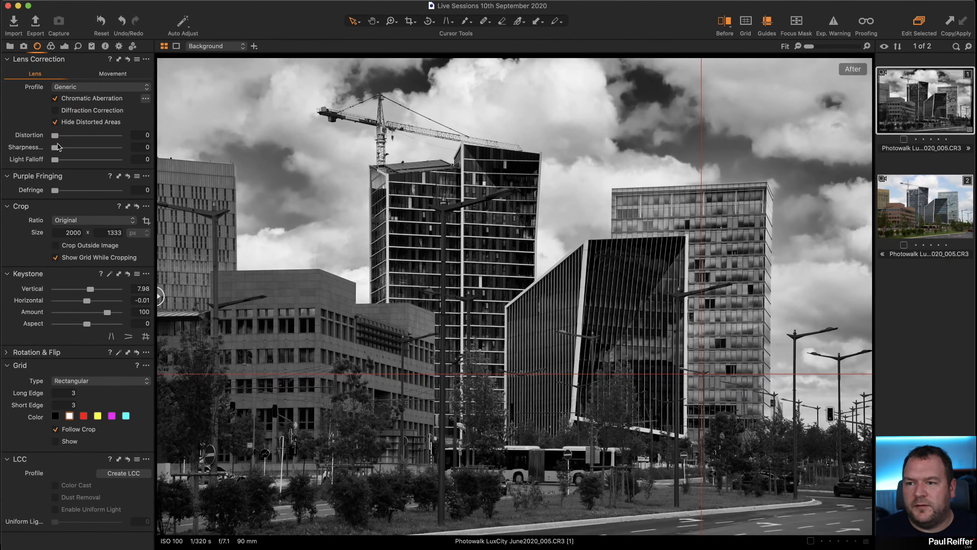
pyautogui.moveTo(56, 136); pyautogui.dragTo(56, 136)
pyautogui.moveTo(58, 136); pyautogui.dragTo(46, 139)
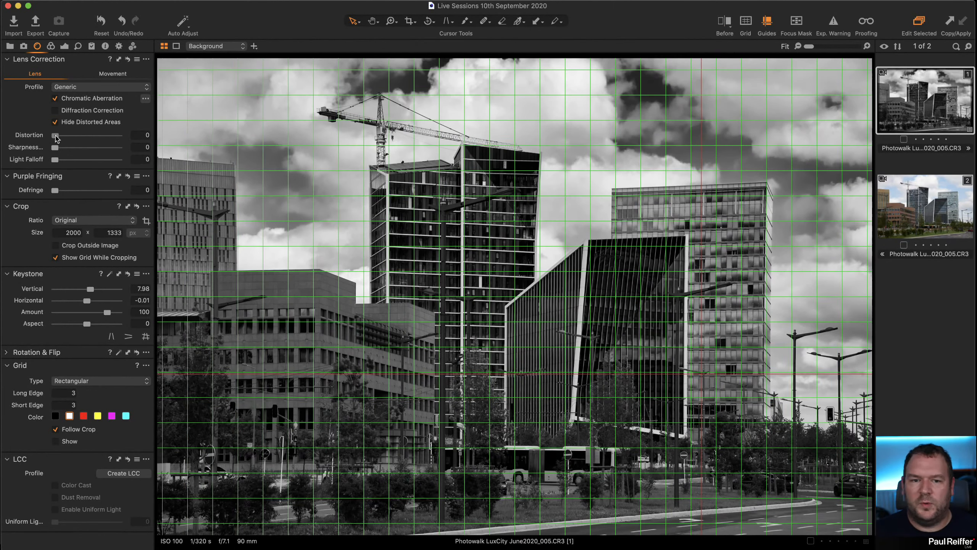
pyautogui.moveTo(55, 137)
pyautogui.mouseDown()
pyautogui.moveTo(97, 142)
pyautogui.moveTo(48, 141)
pyautogui.mouseUp()
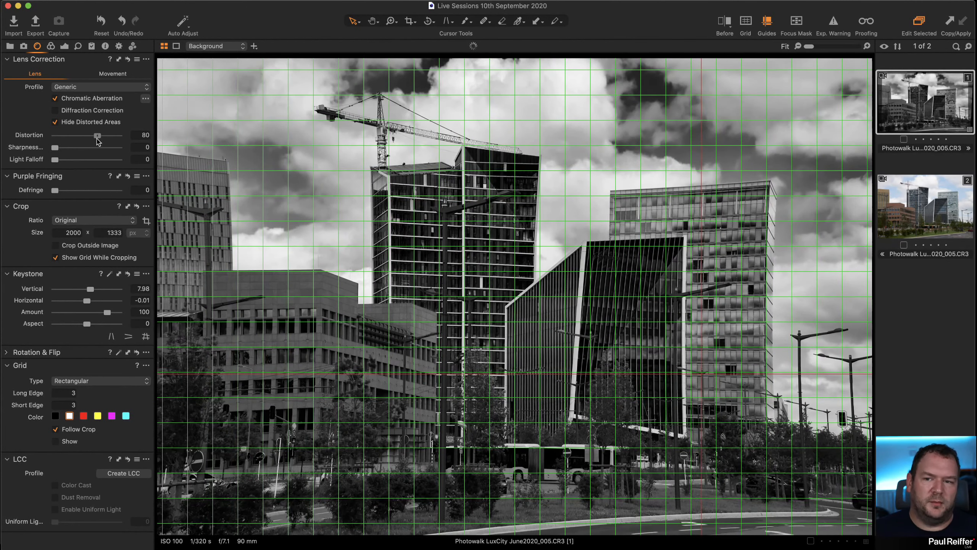